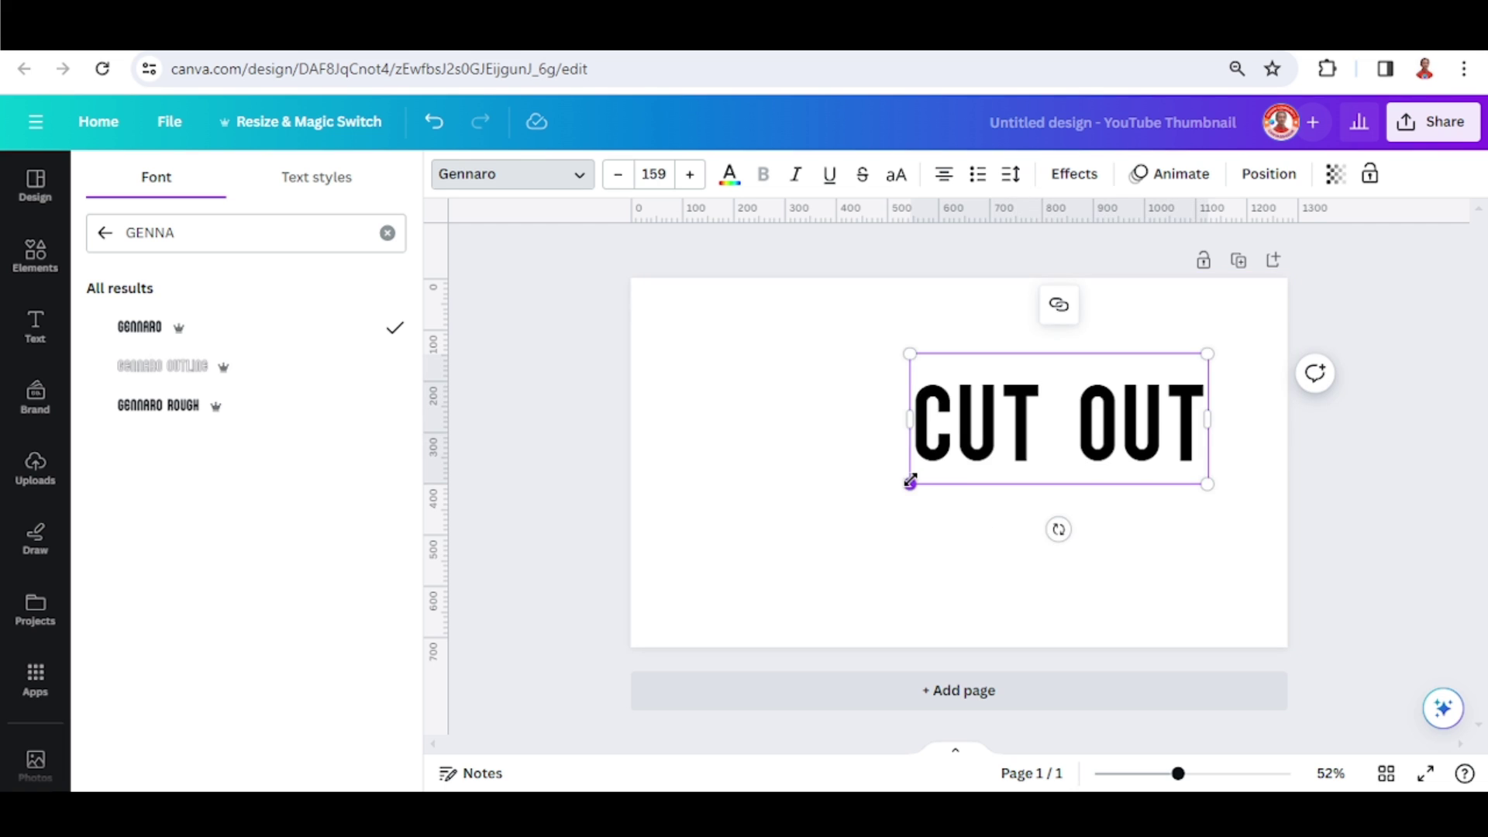
# Step: Enlarge the CUT OUT text to size 224 and centre it on the page
pyautogui.moveTo(906, 481); pyautogui.dragTo(788, 538)
pyautogui.click(1063, 618)
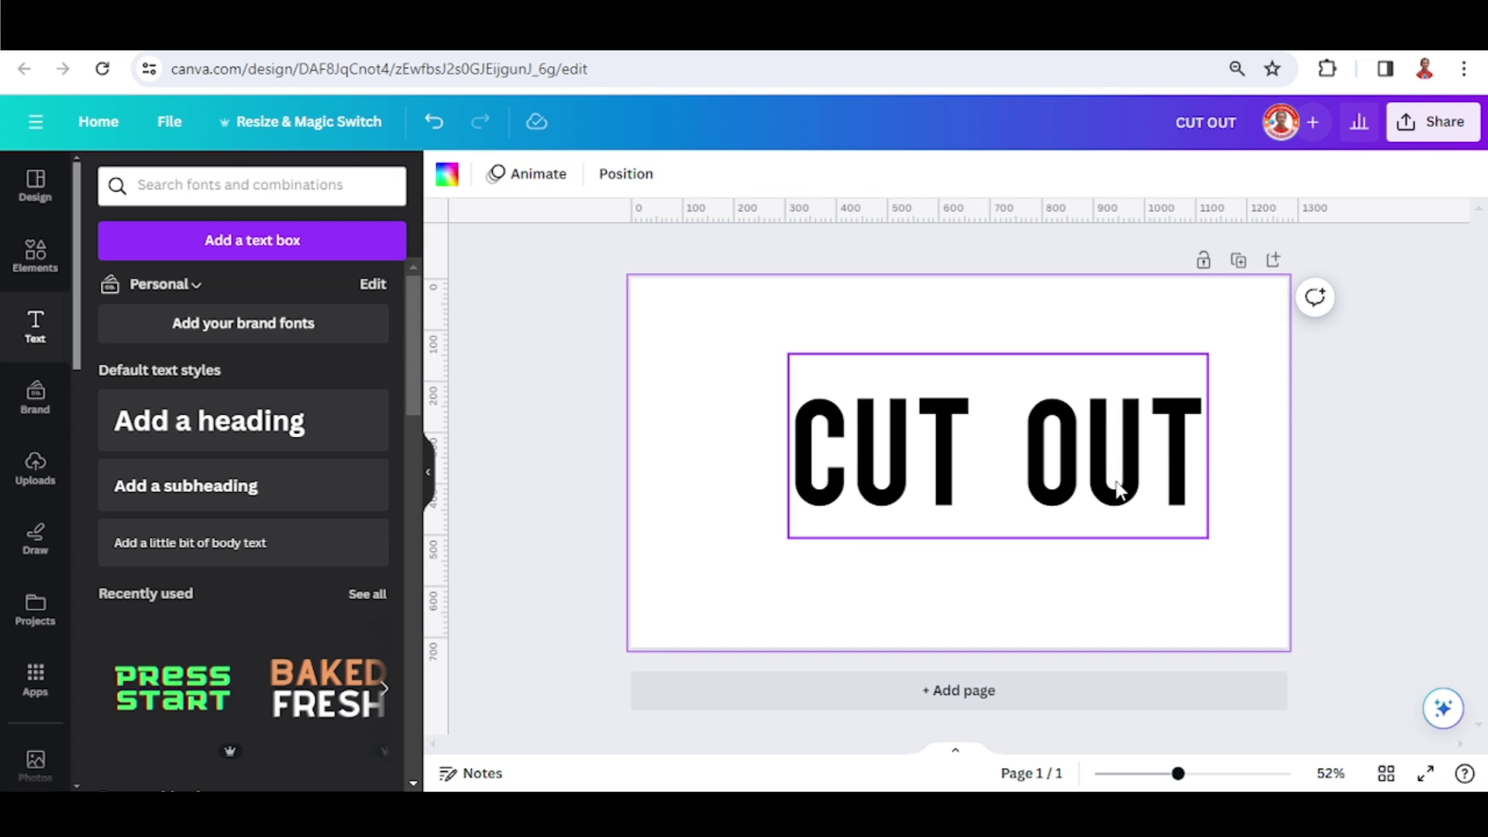
pyautogui.moveTo(1117, 491); pyautogui.dragTo(1077, 508)
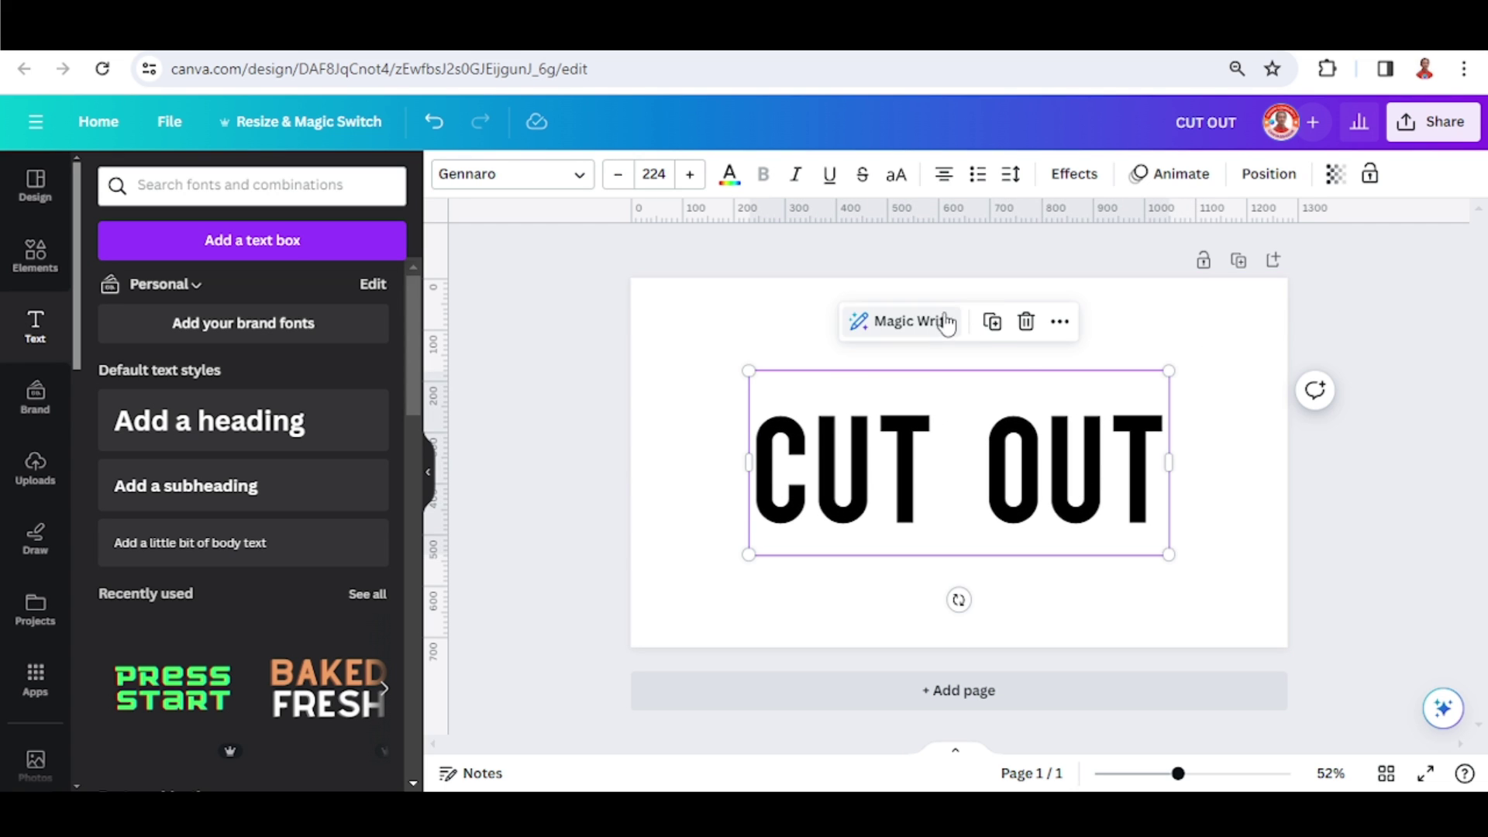
# Step: Duplicate the CUT OUT text, make the copy italic and colour it medium grey
pyautogui.click(992, 322)
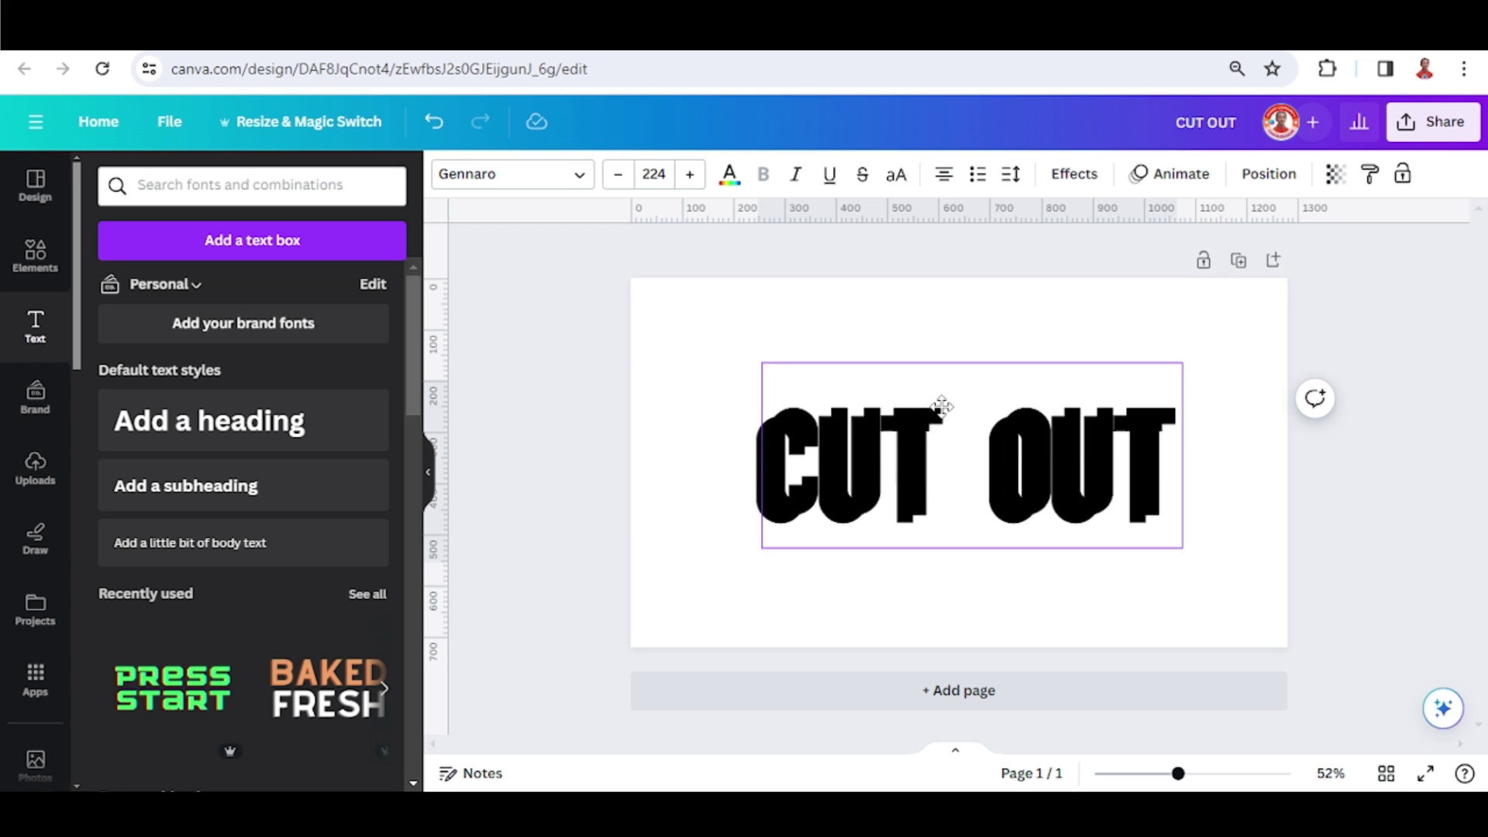
pyautogui.moveTo(940, 408); pyautogui.dragTo(891, 388)
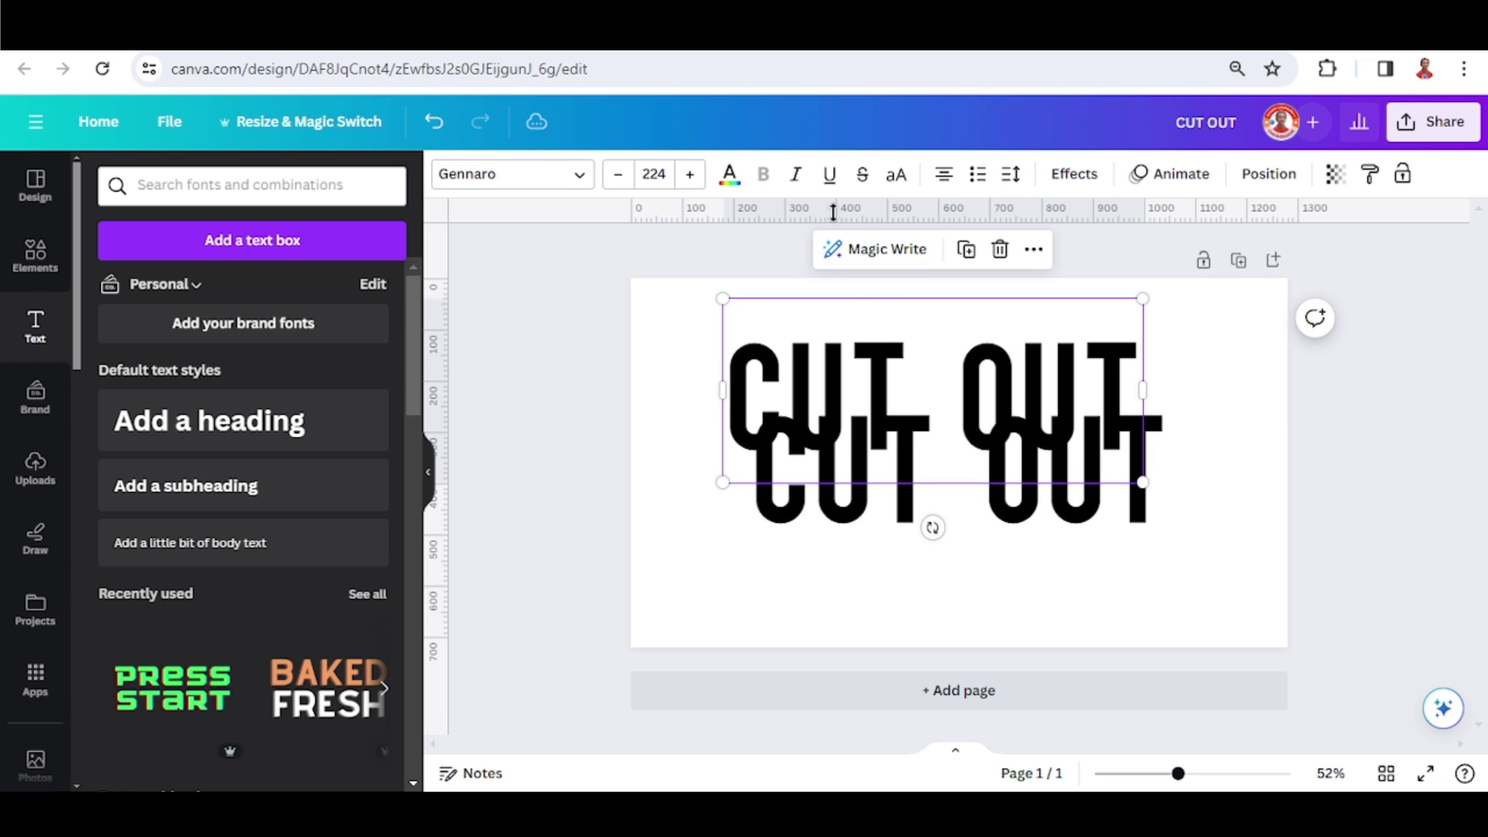
pyautogui.click(794, 179)
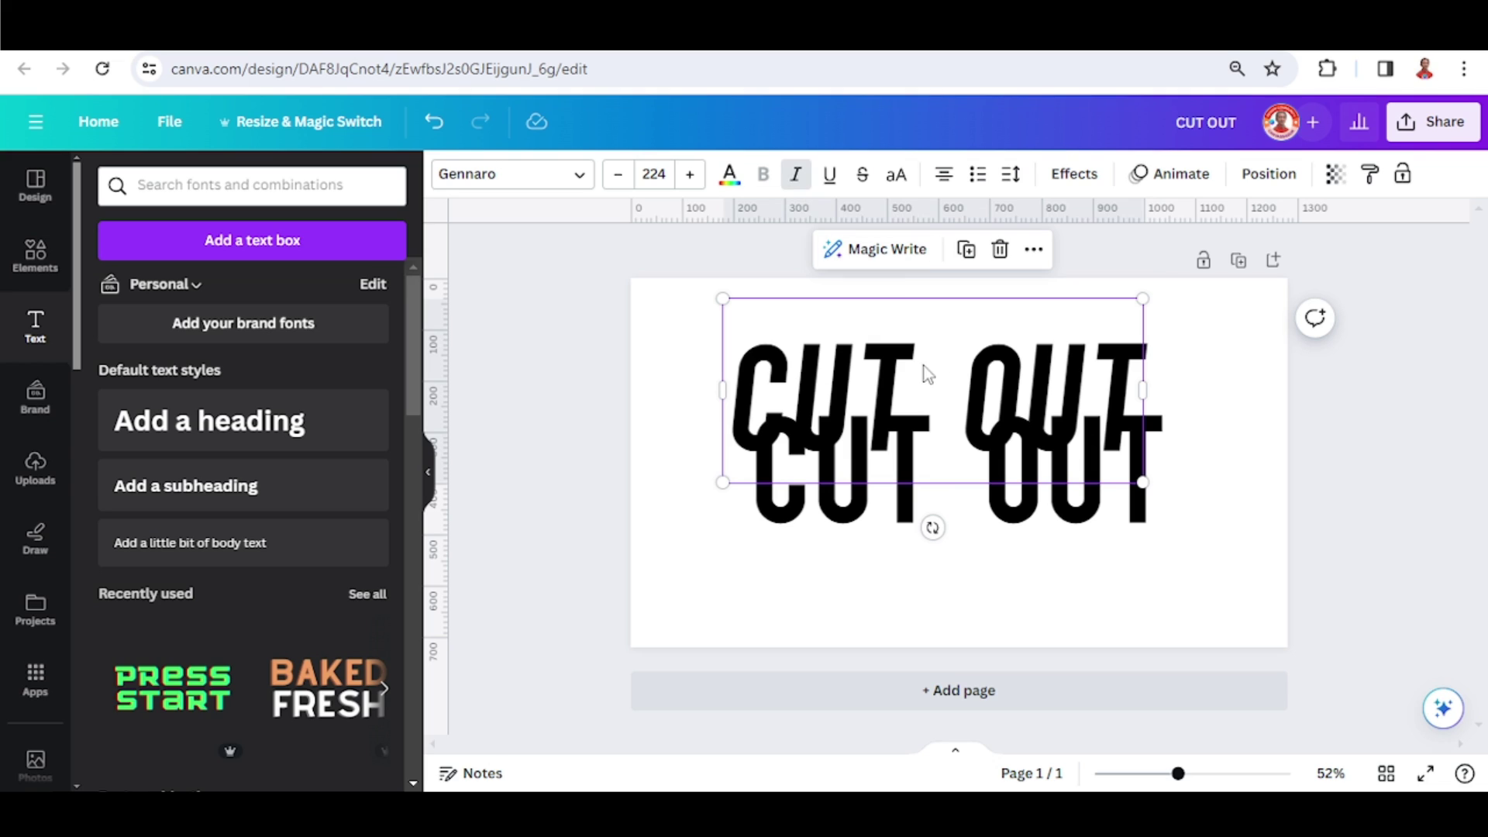
pyautogui.click(729, 176)
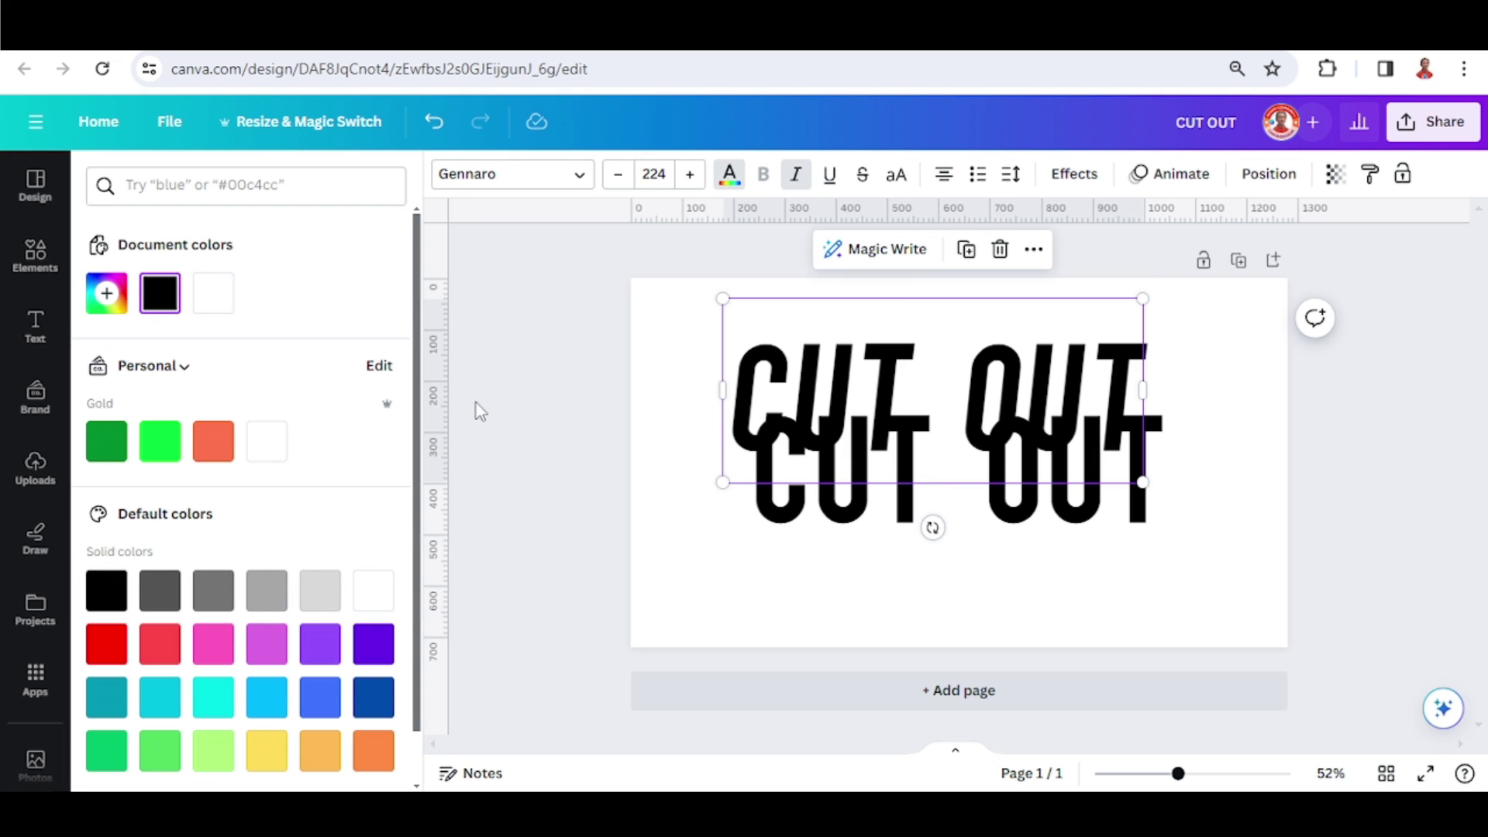
pyautogui.click(275, 606)
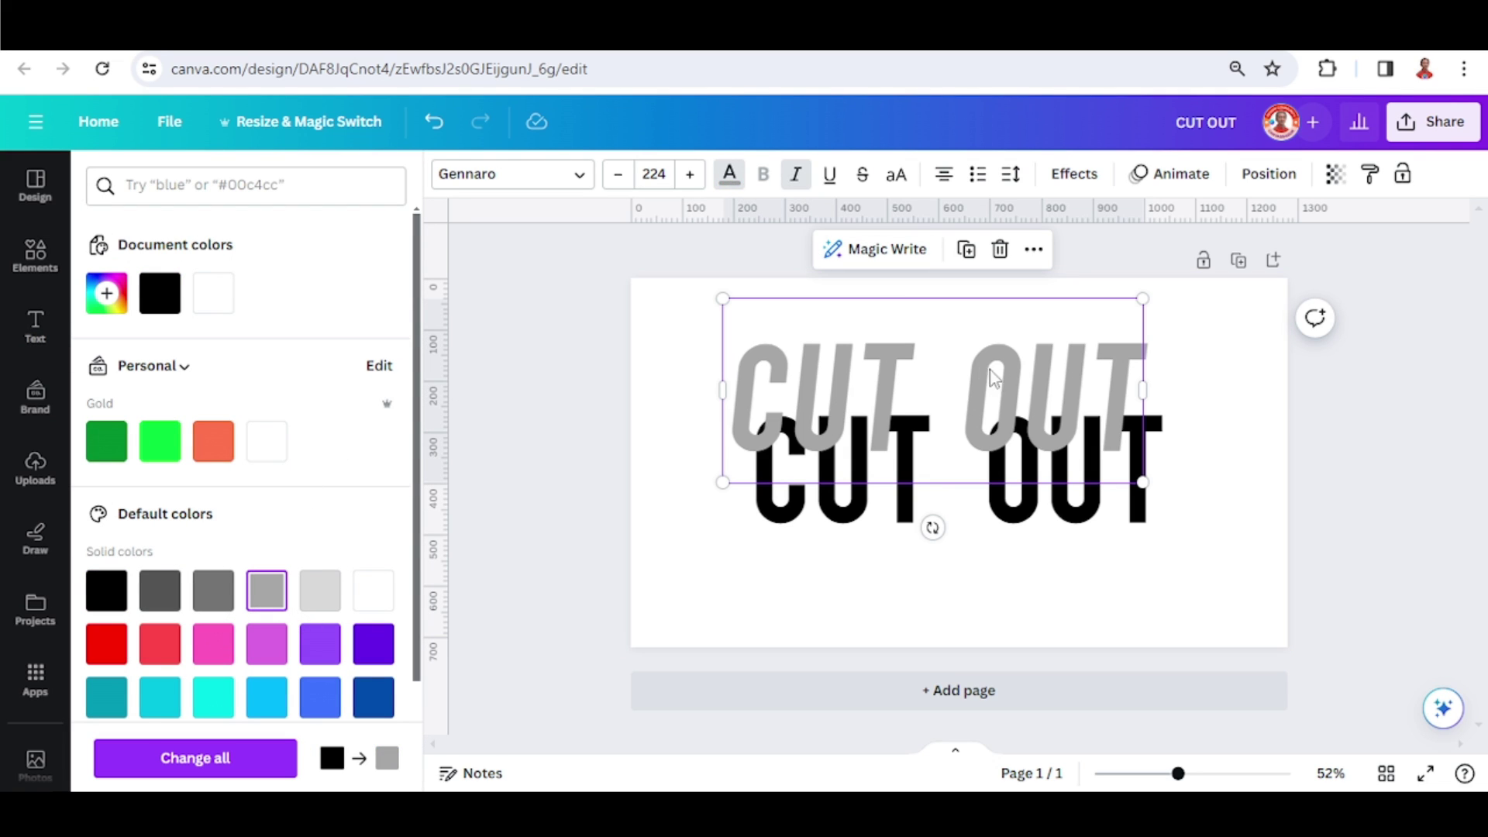
# Step: Place the grey italic copy over the black text and nudge it until the tops of the letters line up
pyautogui.moveTo(1002, 358); pyautogui.dragTo(1018, 428)
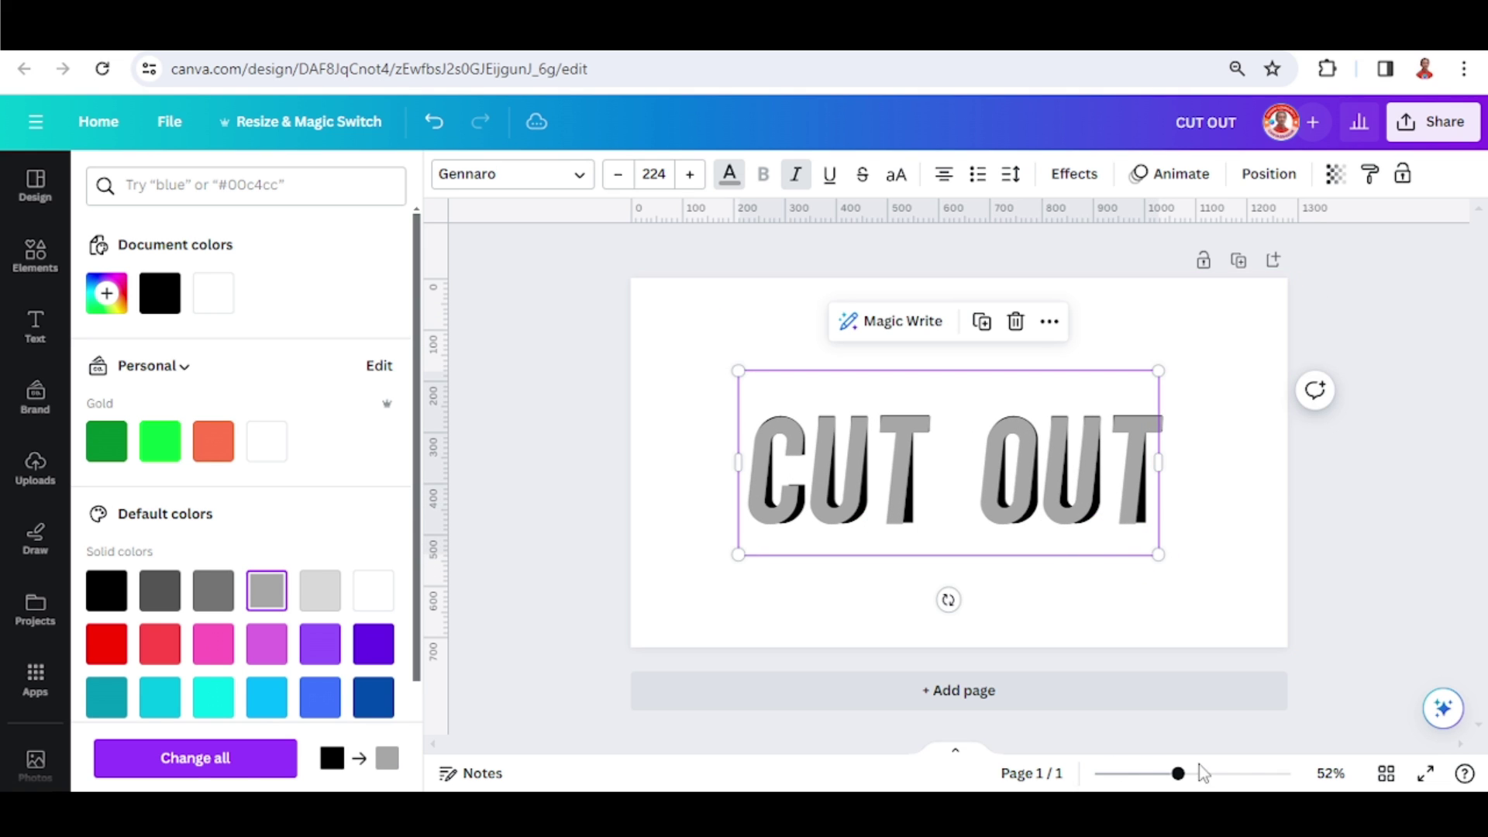
pyautogui.scroll(5, 1347, 606)
pyautogui.press('Up')
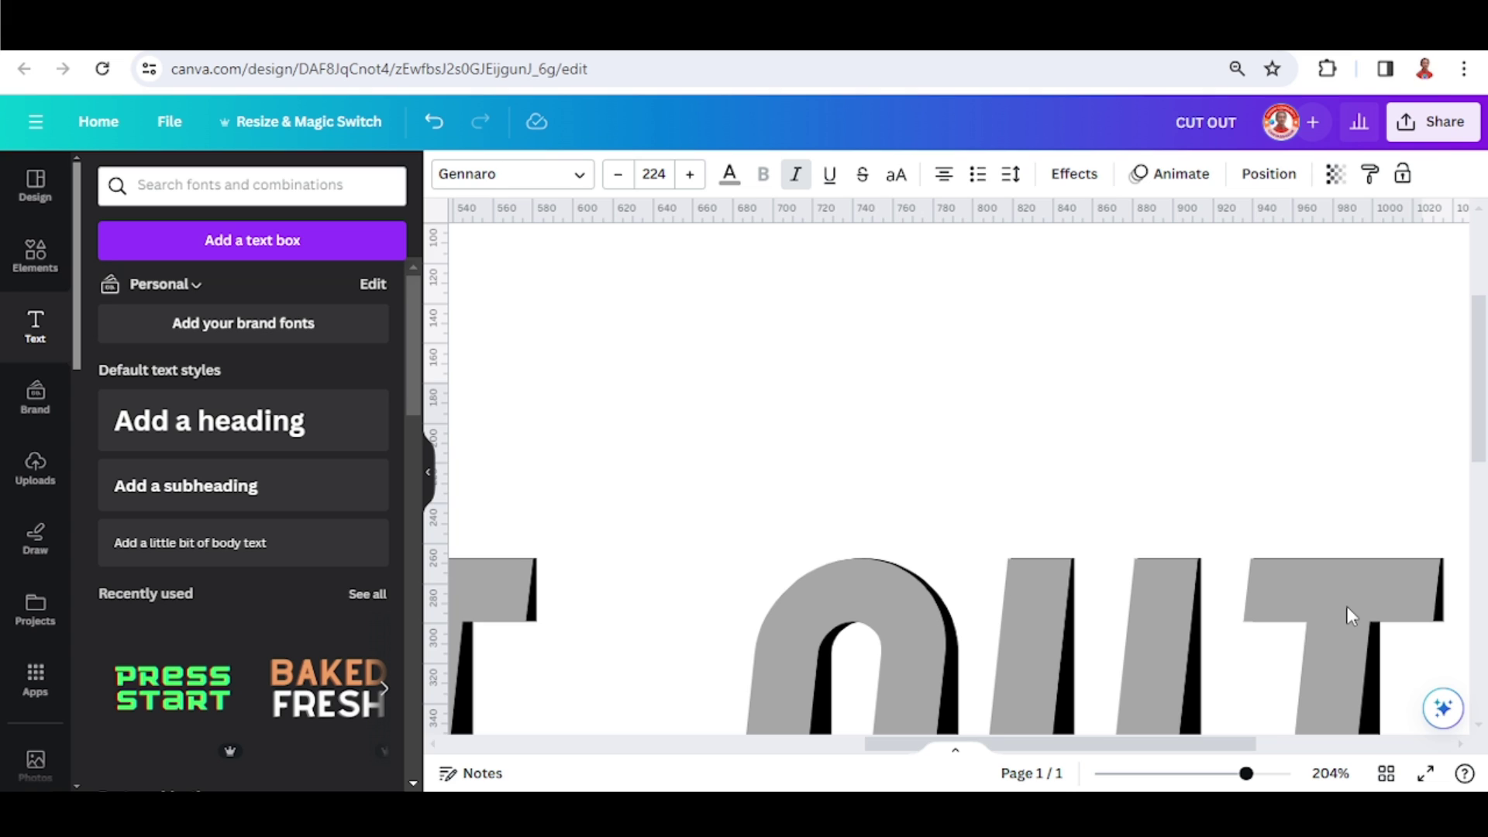
pyautogui.press('Right')
pyautogui.press('Right')
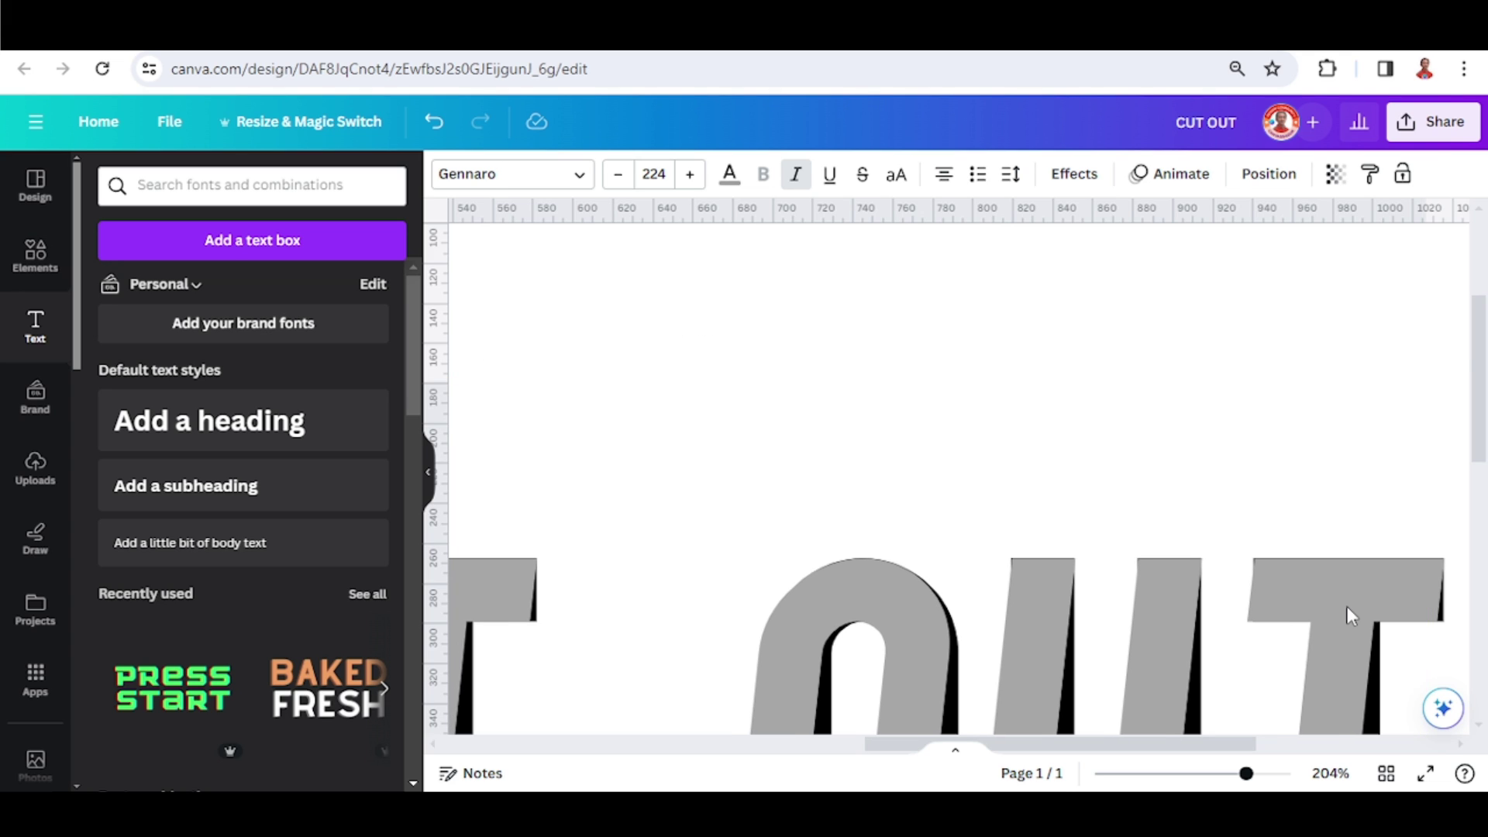
pyautogui.press('Up')
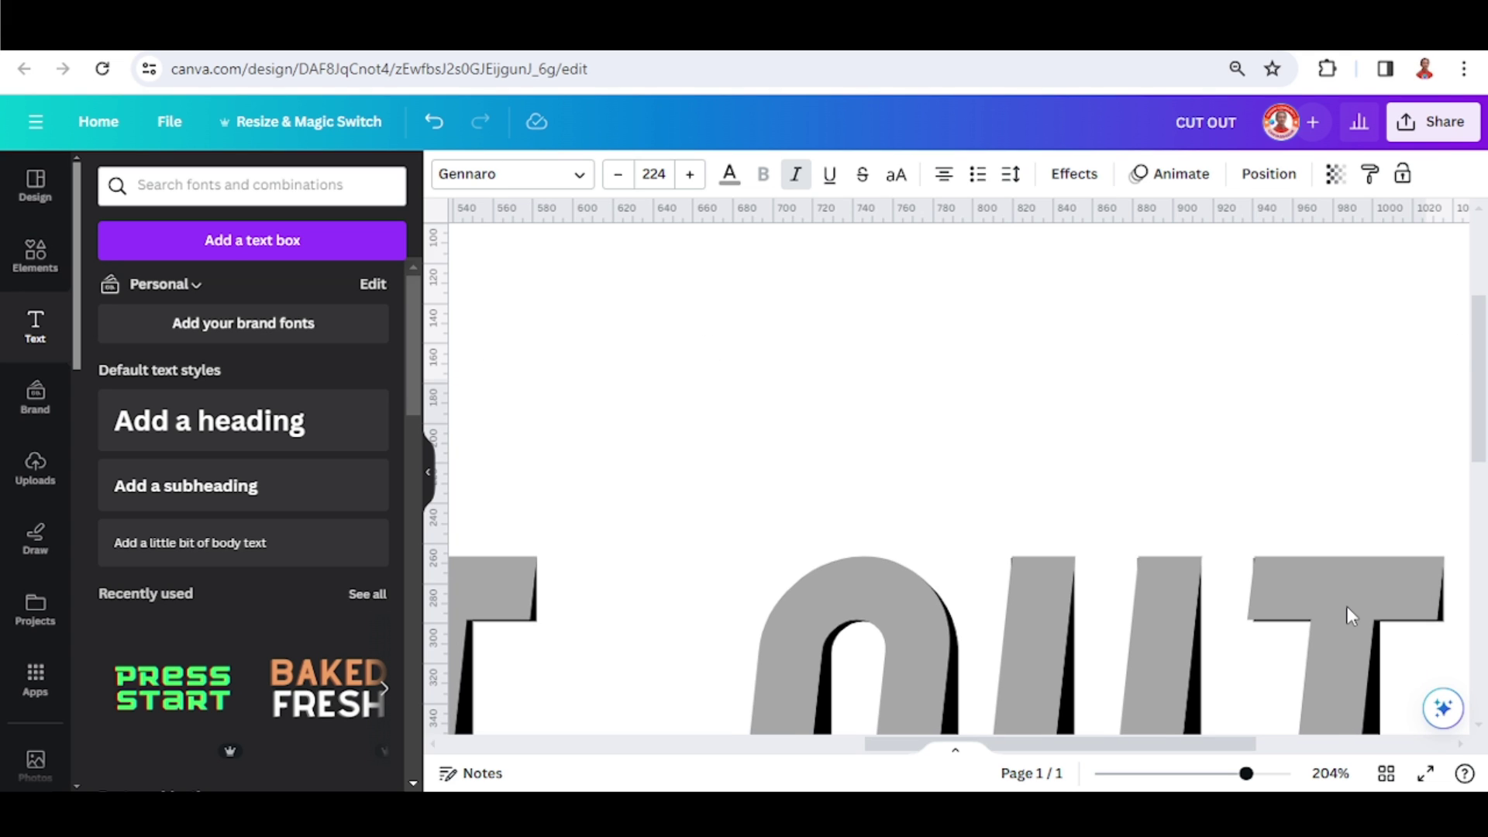
pyautogui.press('Left')
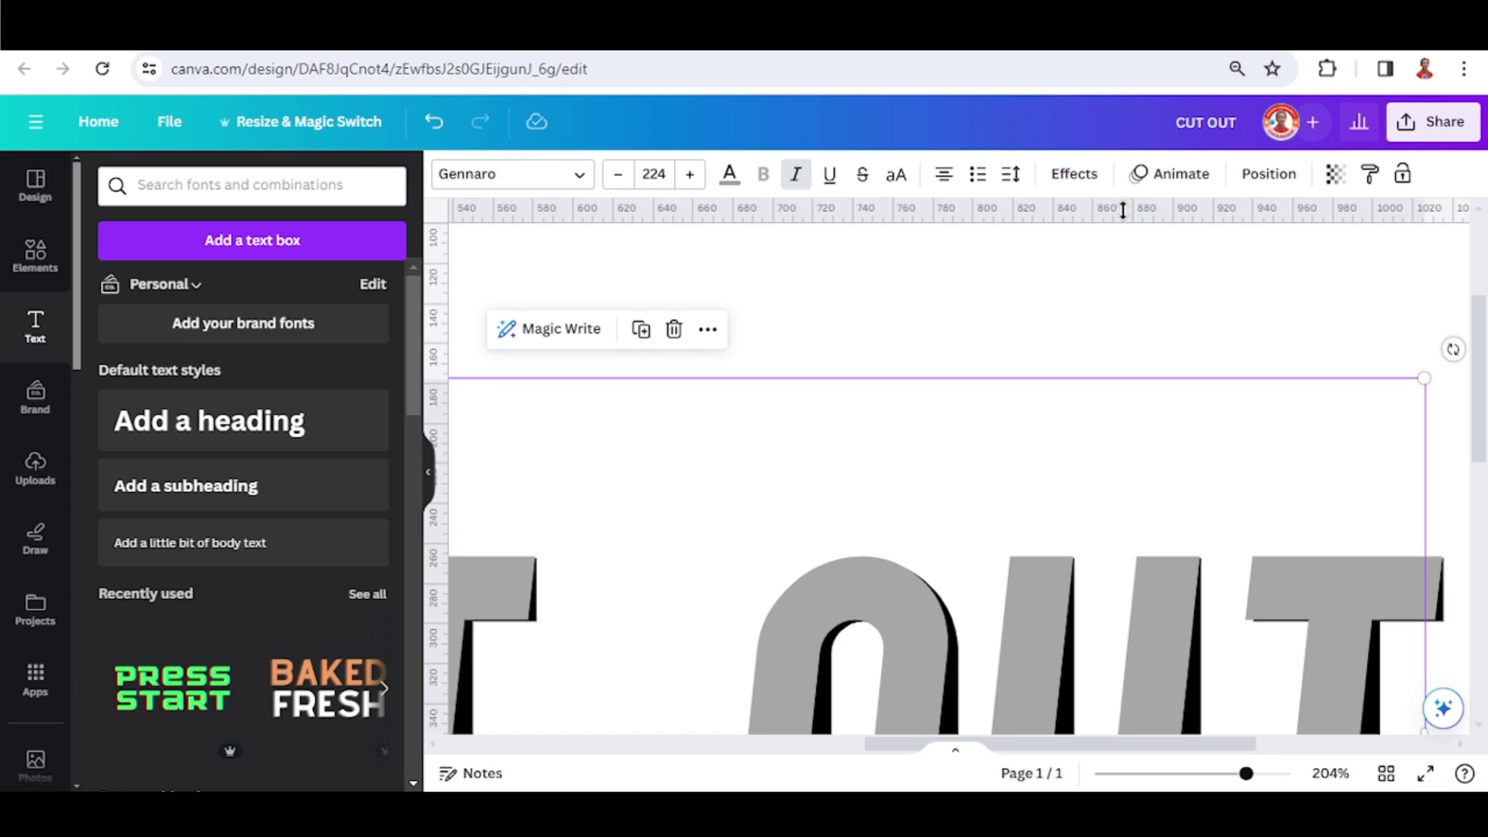
# Step: Apply a Shadow effect to the grey text with offset 31 and blur 26, and increase the shadow's transparency
pyautogui.click(1082, 176)
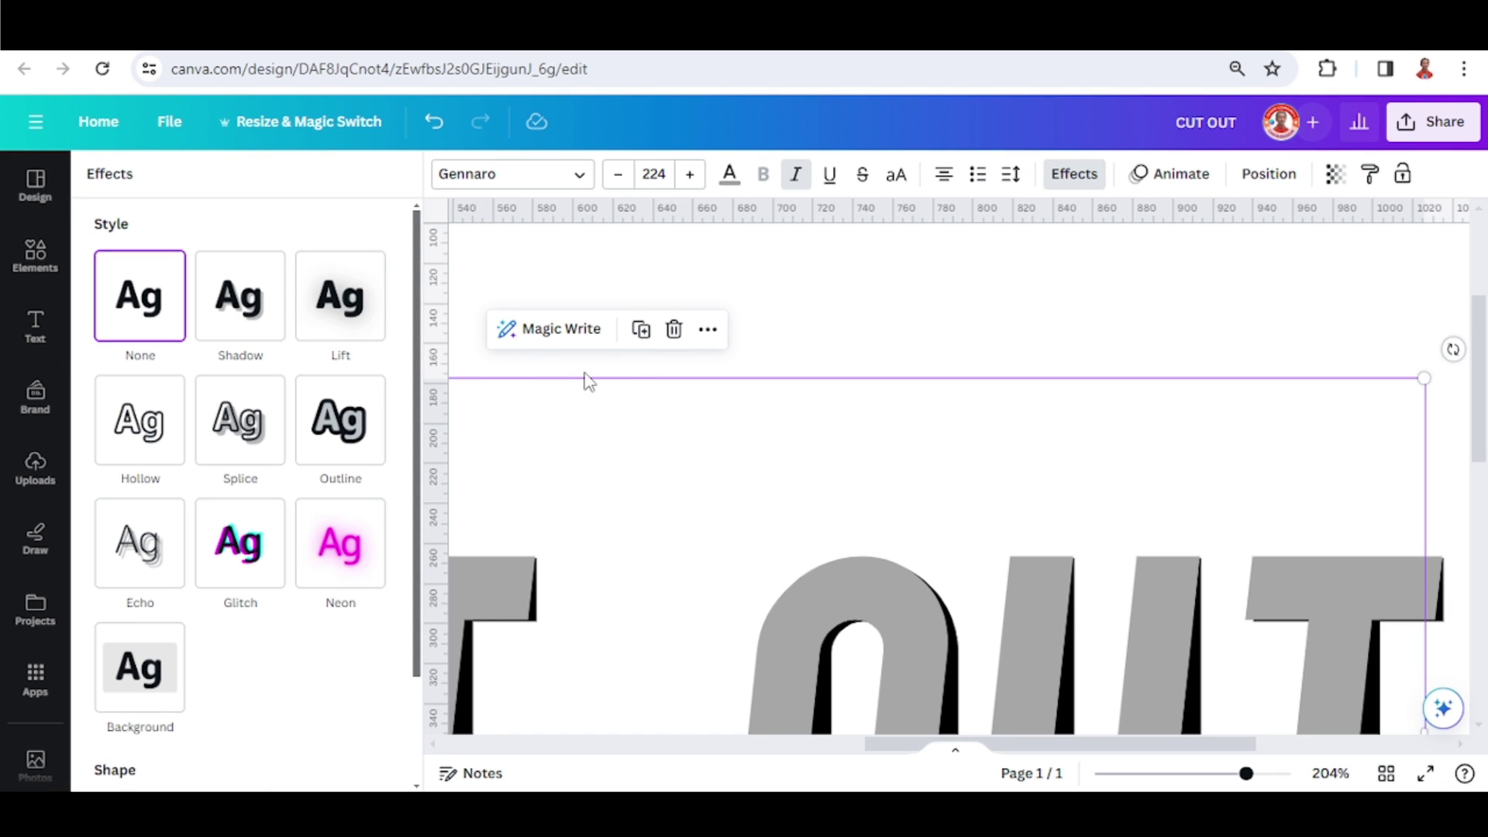
pyautogui.click(260, 322)
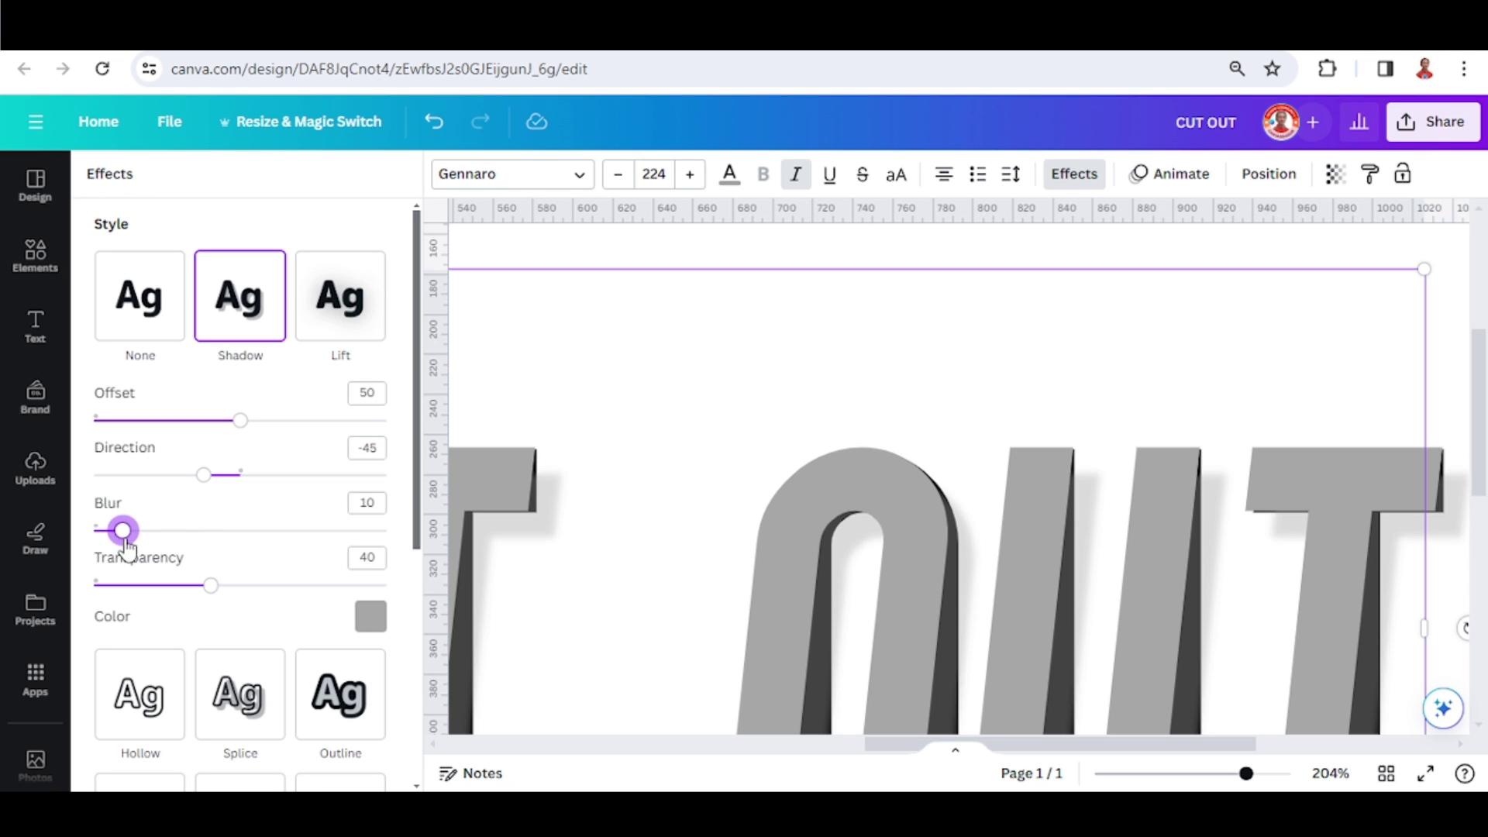
pyautogui.moveTo(128, 552); pyautogui.dragTo(172, 536)
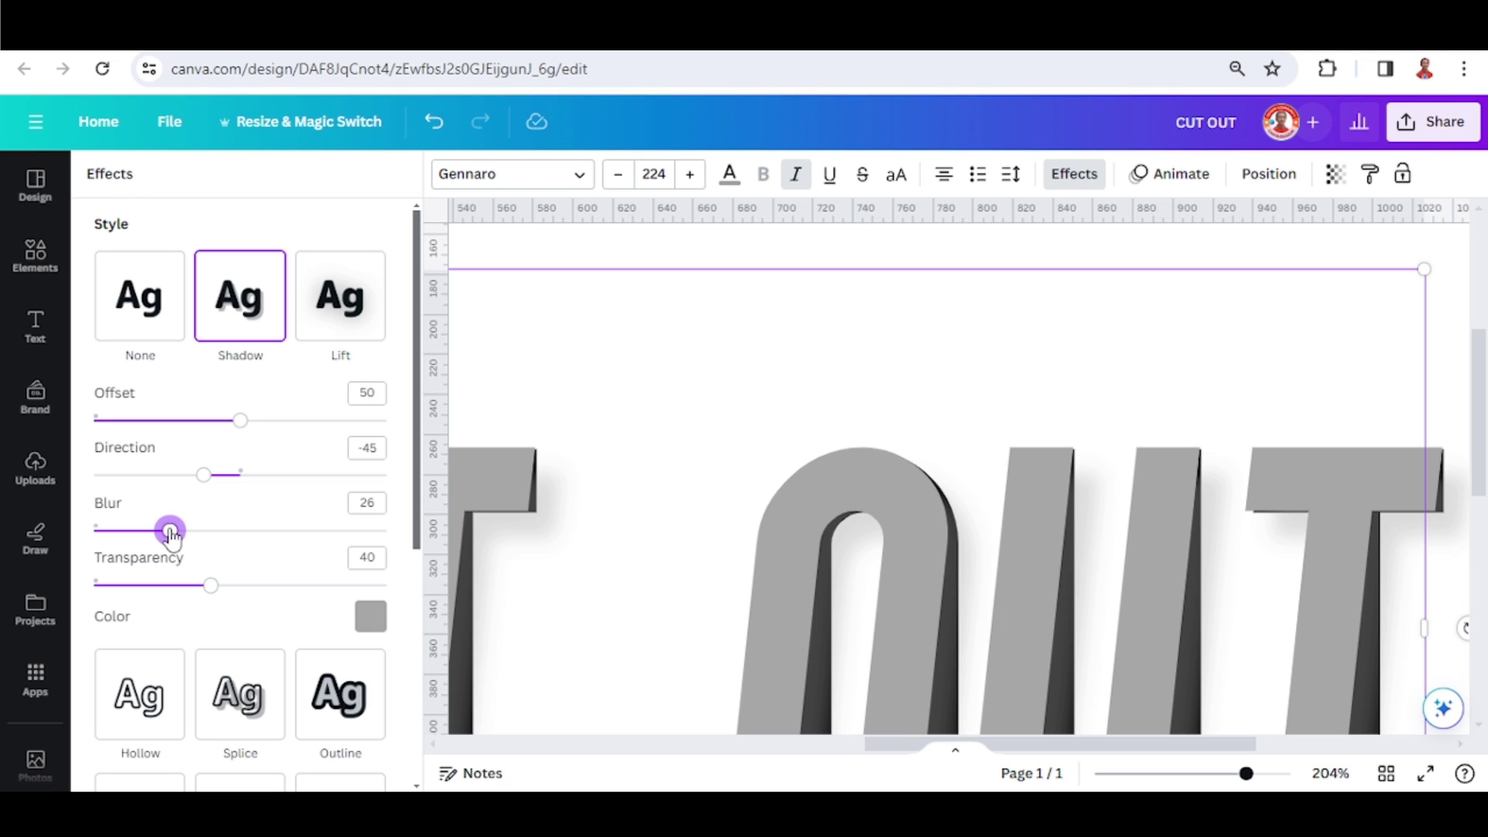
pyautogui.click(186, 423)
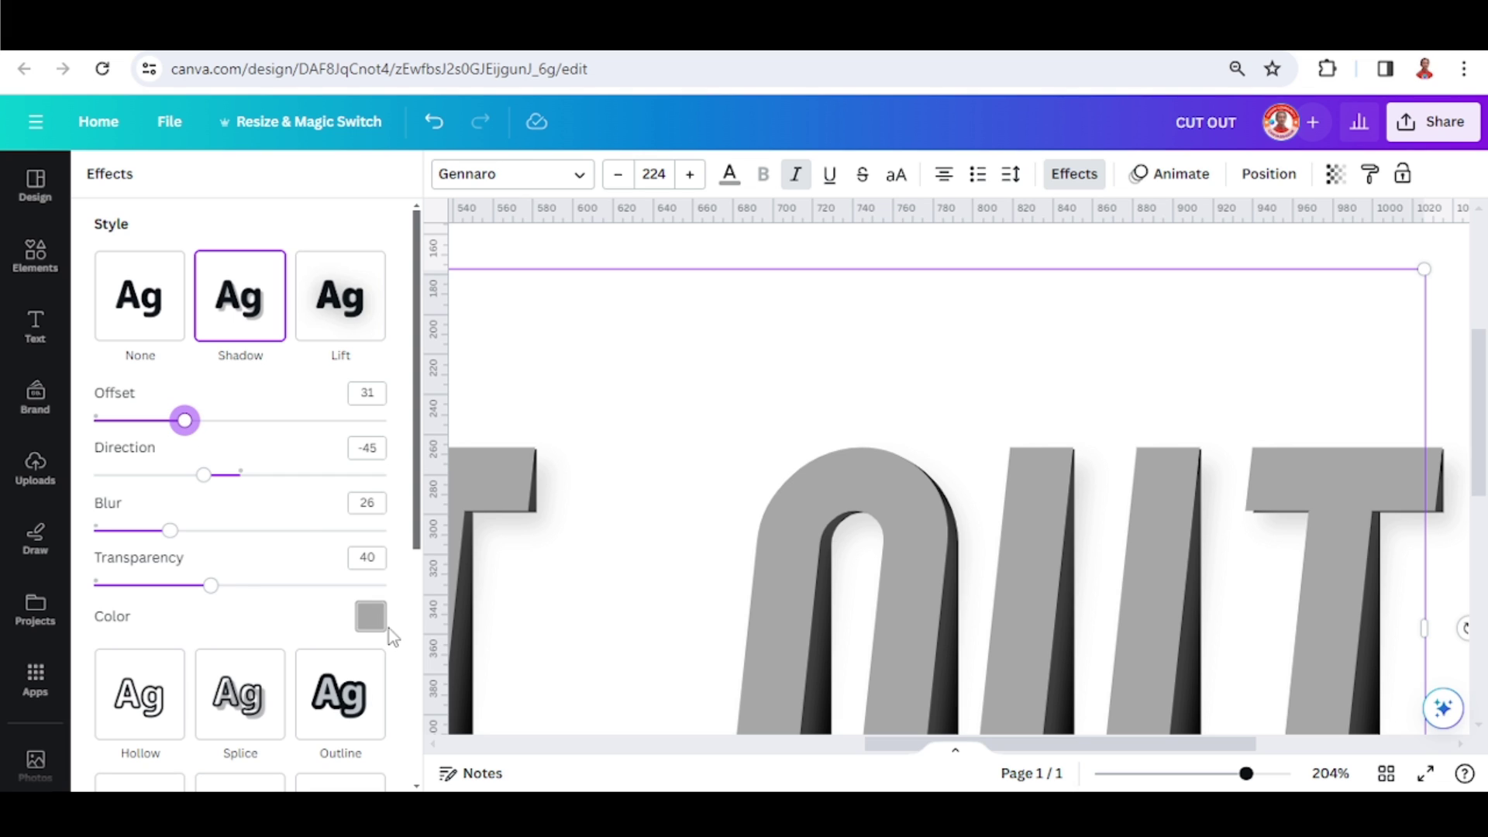
pyautogui.click(250, 586)
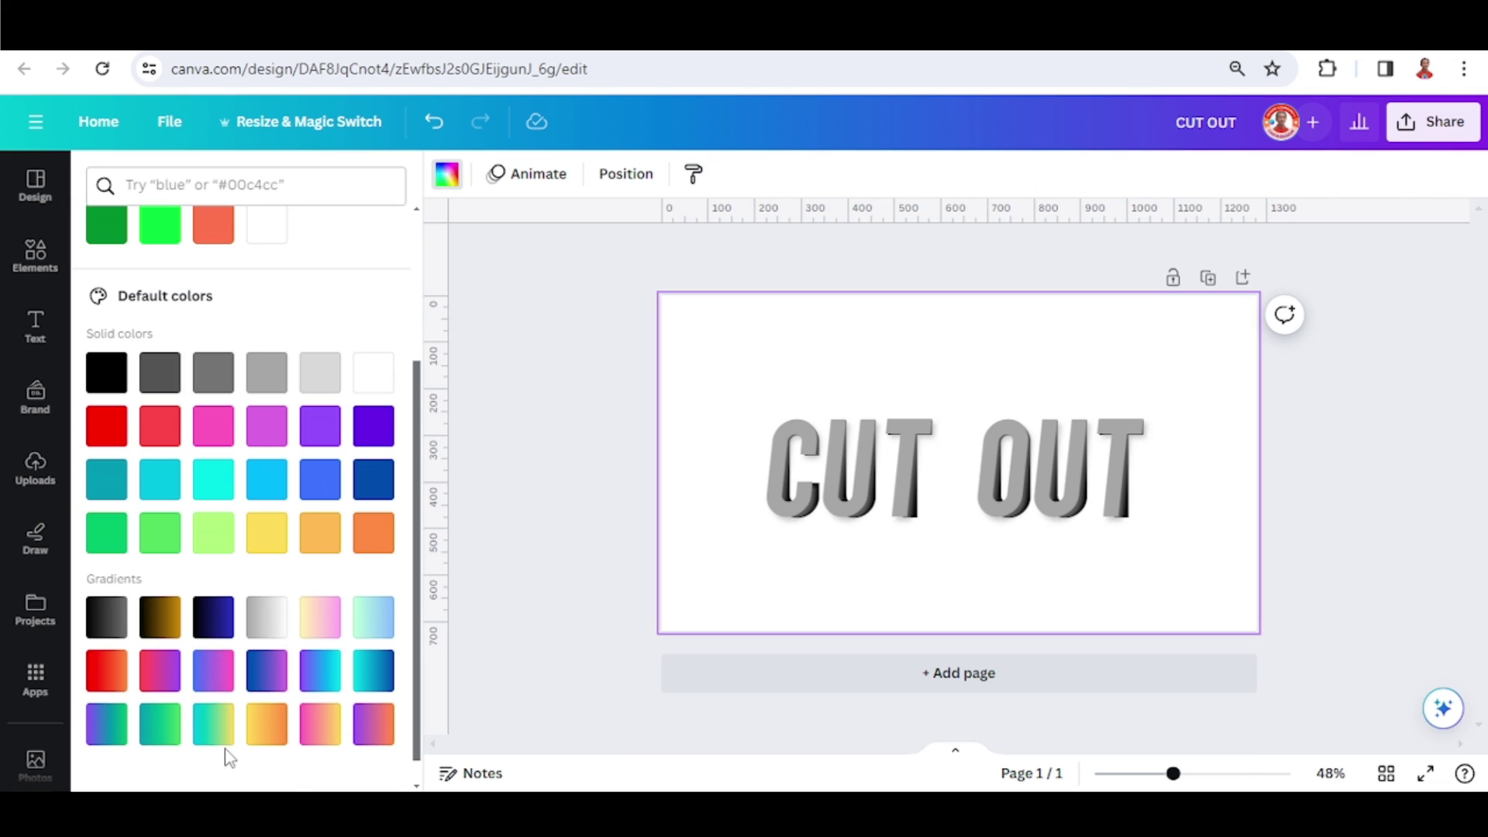
# Step: Fill the page background with the teal-to-yellow gradient
pyautogui.click(215, 728)
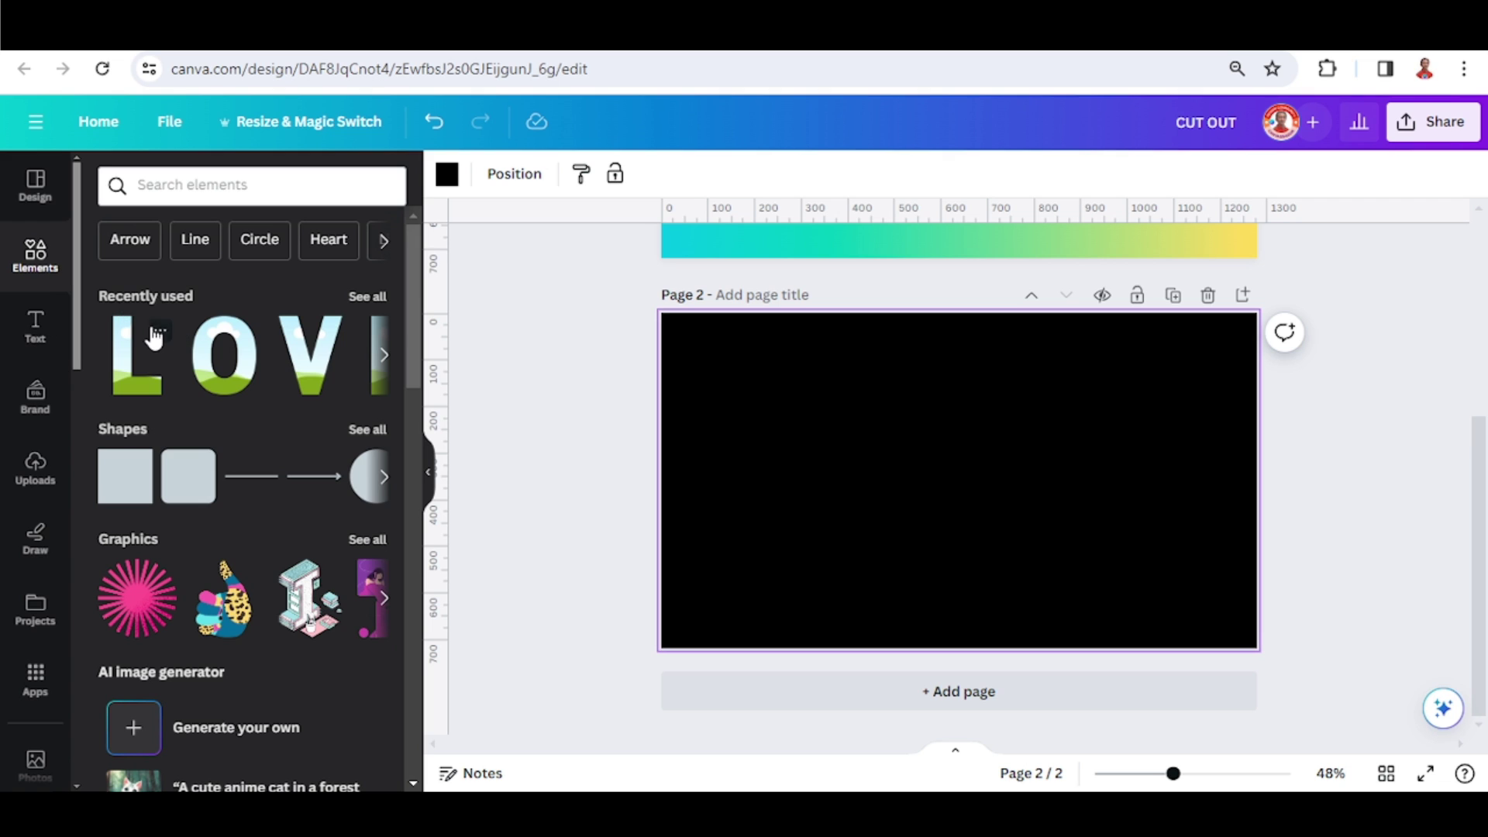
# Step: Add the letter frames L, O, V and E to the black second page
pyautogui.click(159, 335)
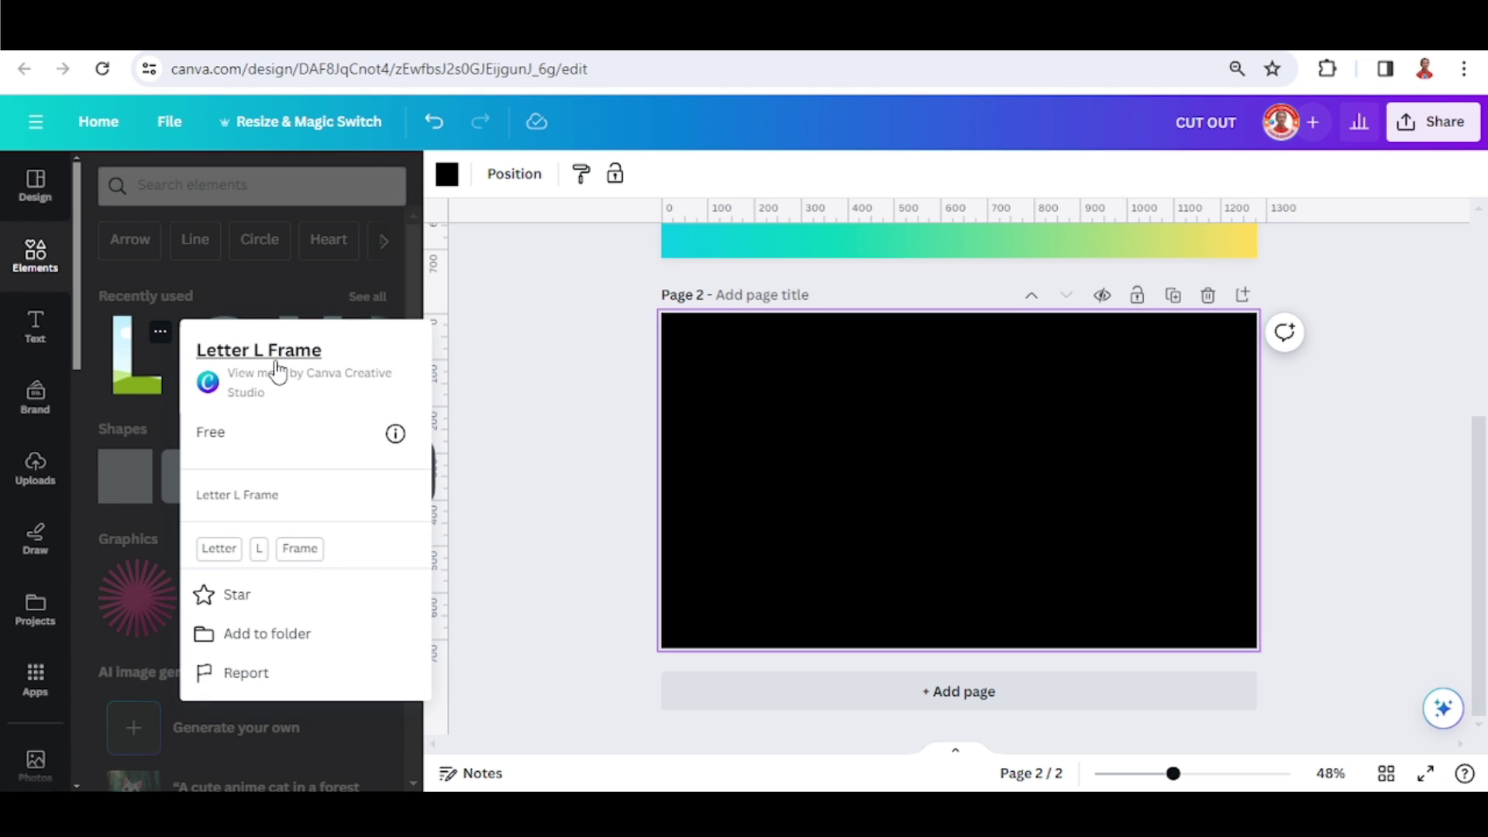
pyautogui.press('Escape')
pyautogui.click(229, 360)
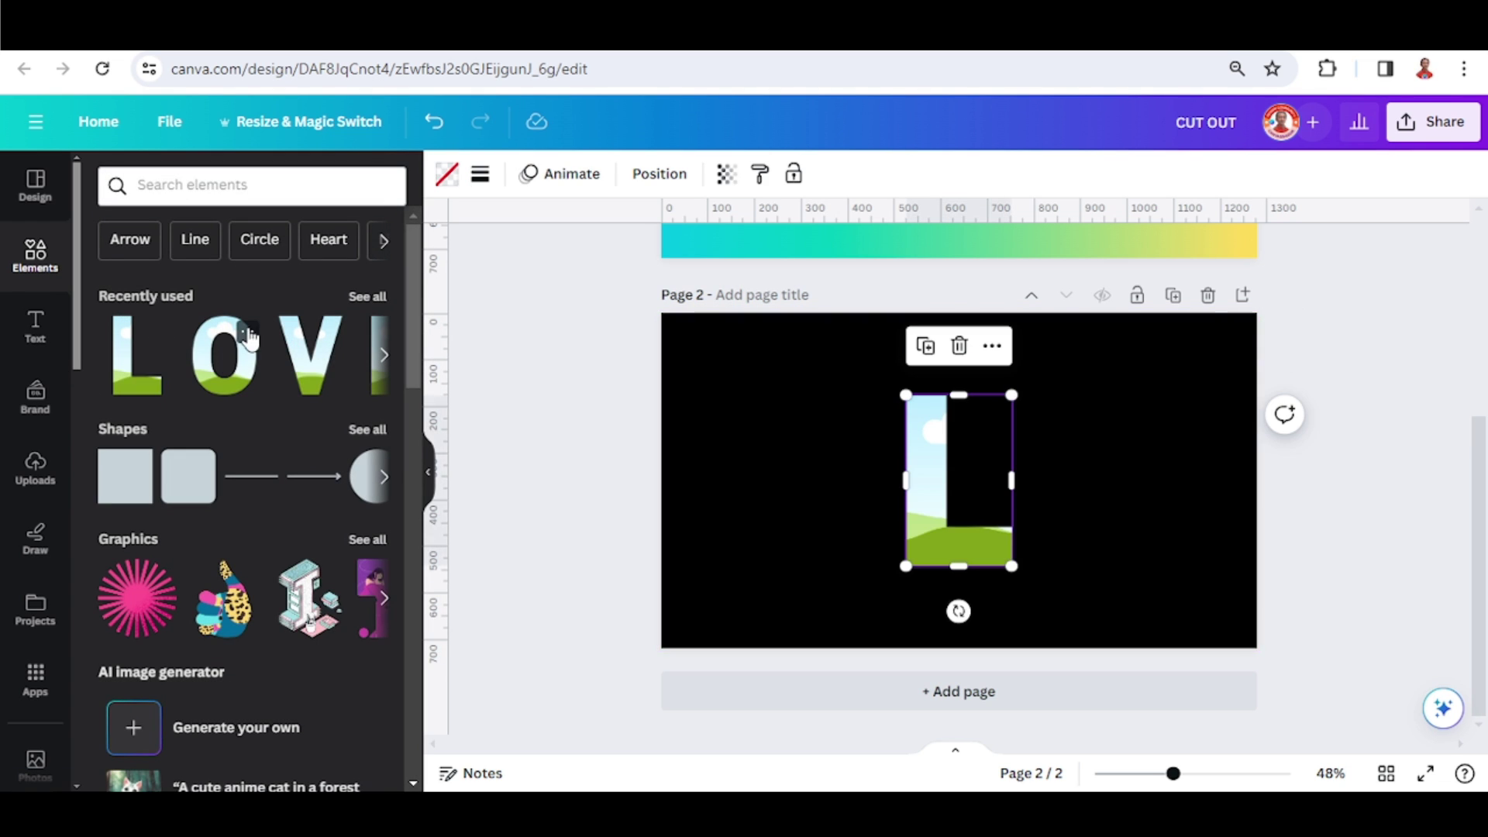
pyautogui.click(318, 364)
pyautogui.click(384, 354)
pyautogui.moveTo(138, 355); pyautogui.dragTo(1178, 457)
# Step: Arrange the letter frames side by side to spell LOVE and centre the whole word on the page
pyautogui.moveTo(969, 465); pyautogui.dragTo(744, 488)
pyautogui.moveTo(996, 504); pyautogui.dragTo(964, 508)
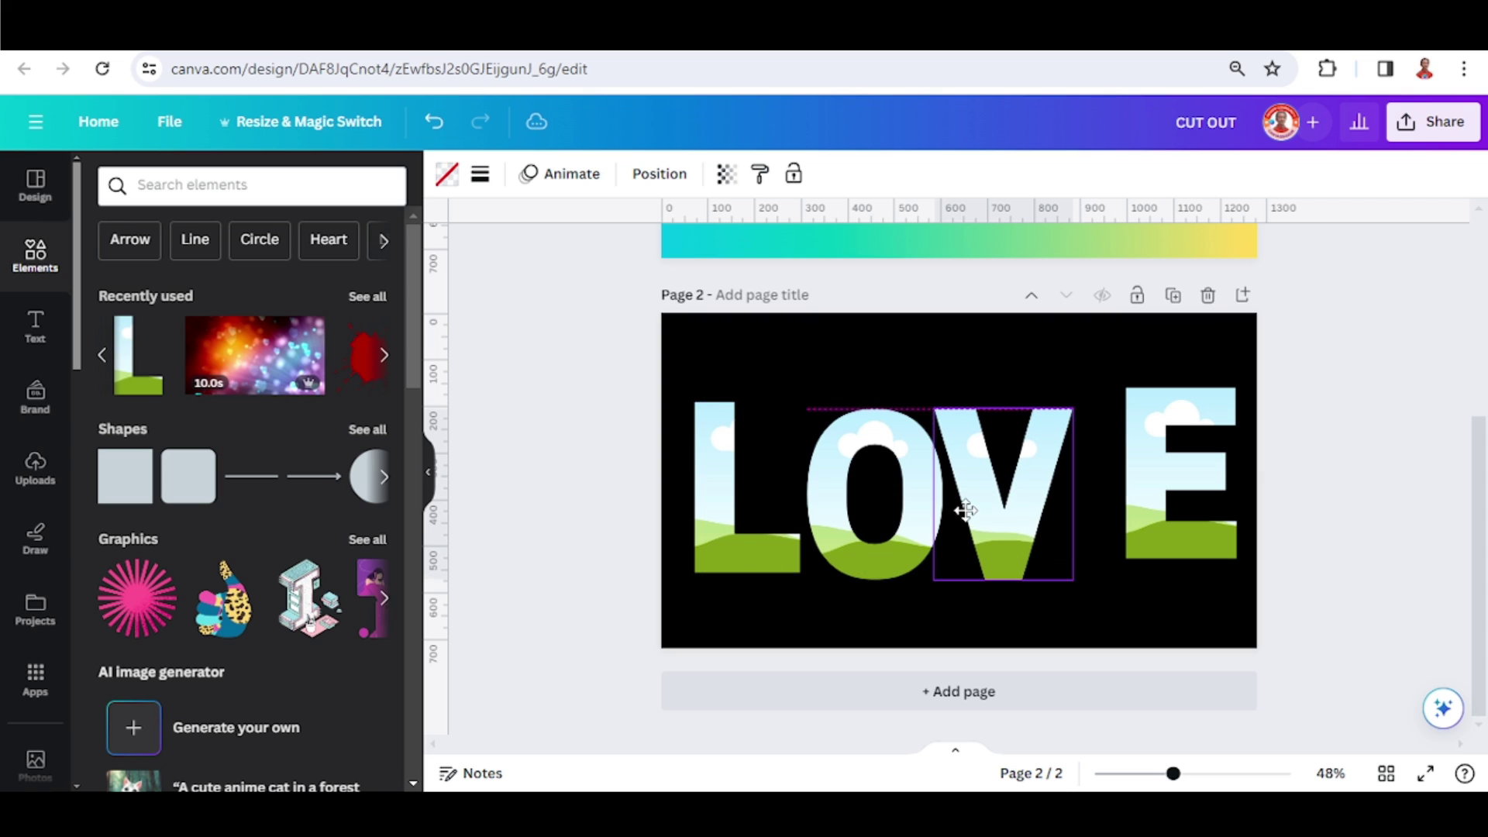
pyautogui.moveTo(1126, 494); pyautogui.dragTo(1081, 508)
pyautogui.hotkey('ctrl', 'a')
pyautogui.moveTo(971, 511); pyautogui.dragTo(989, 509)
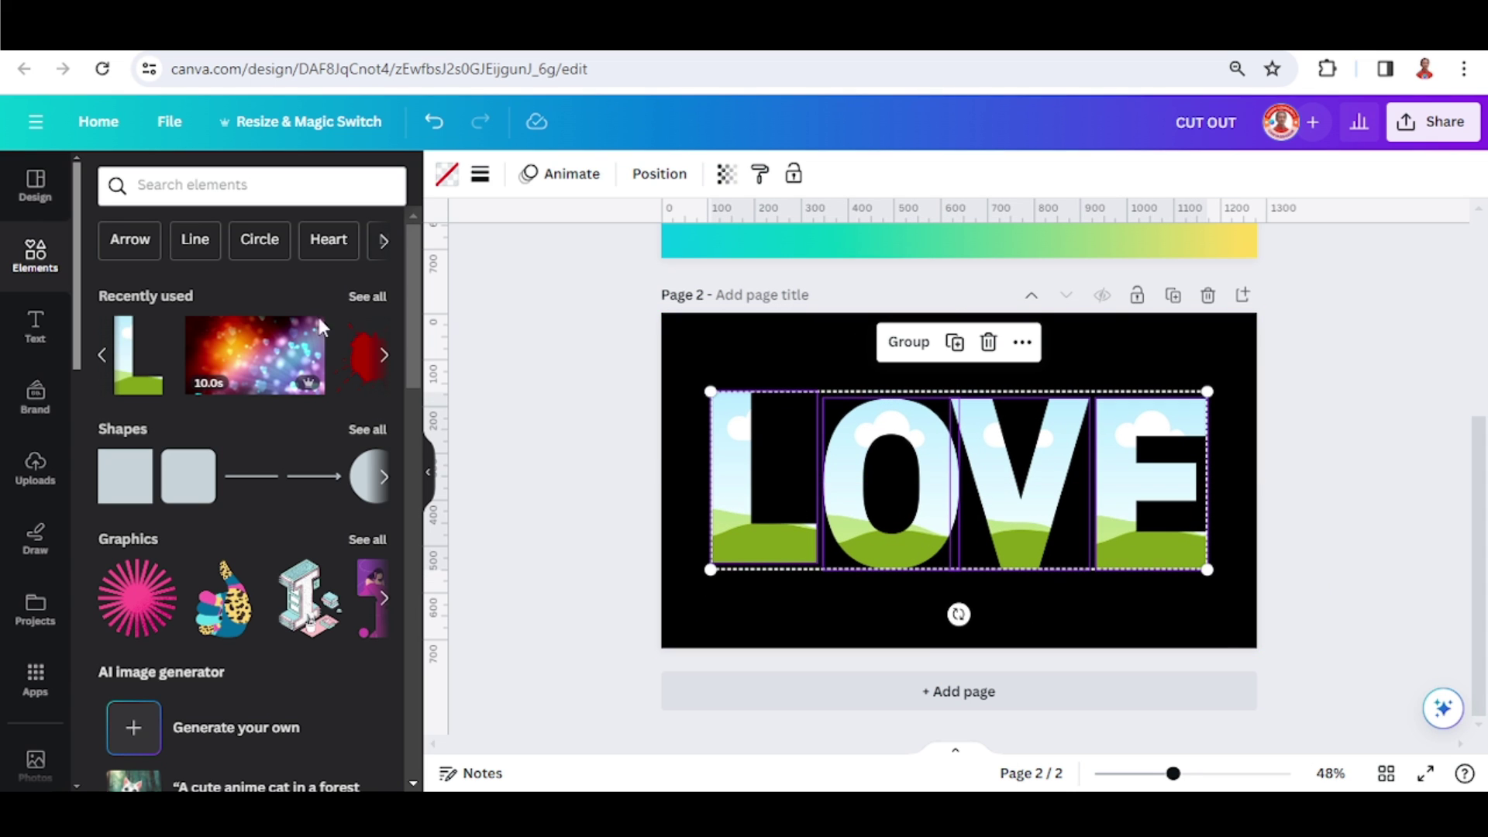
# Step: Add the Heart Background (Loopable) video to page 2 and enlarge it to cover the whole LOVE word
pyautogui.click(309, 333)
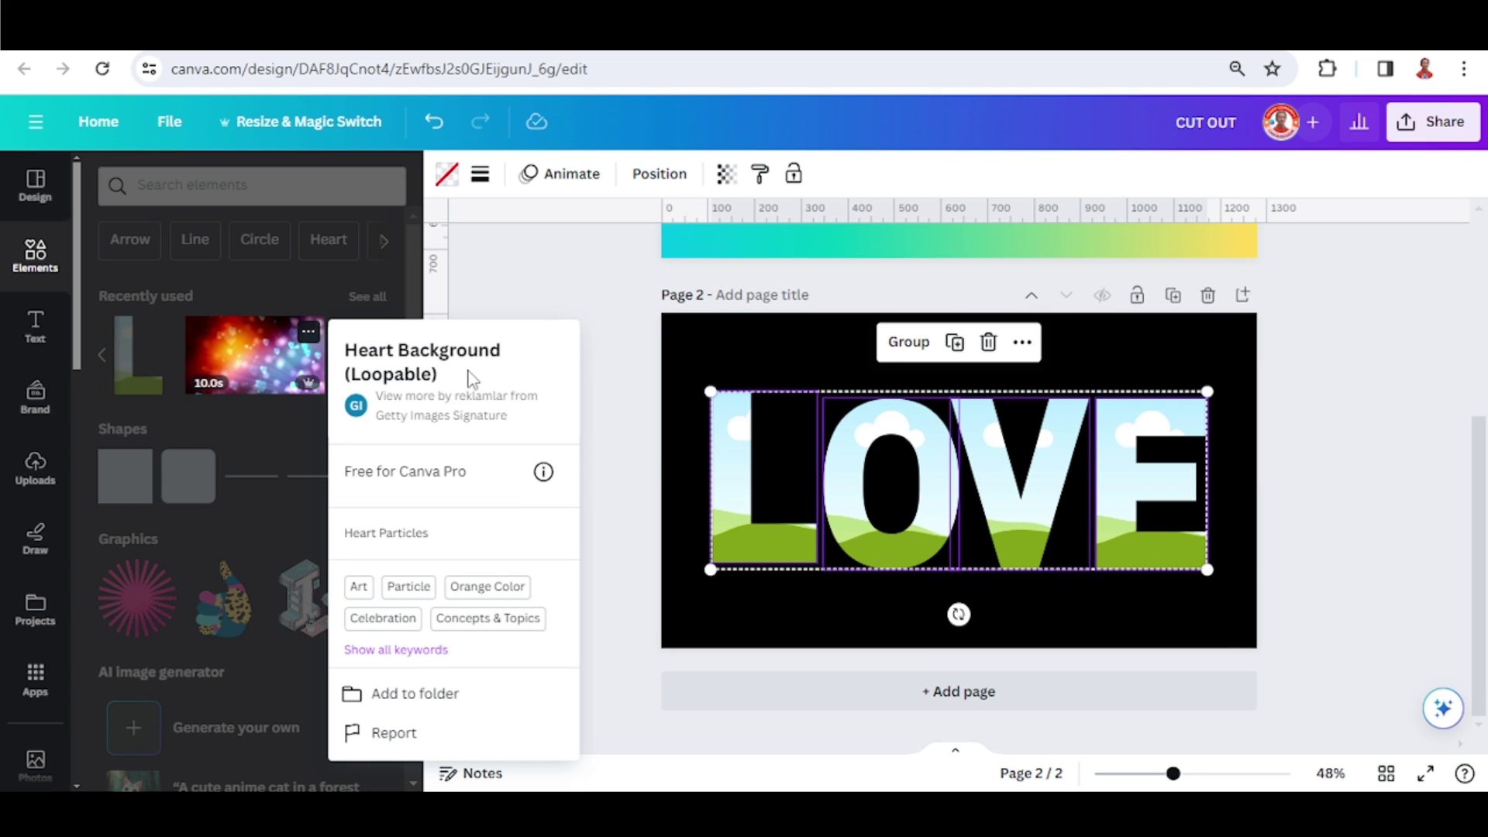
pyautogui.click(246, 365)
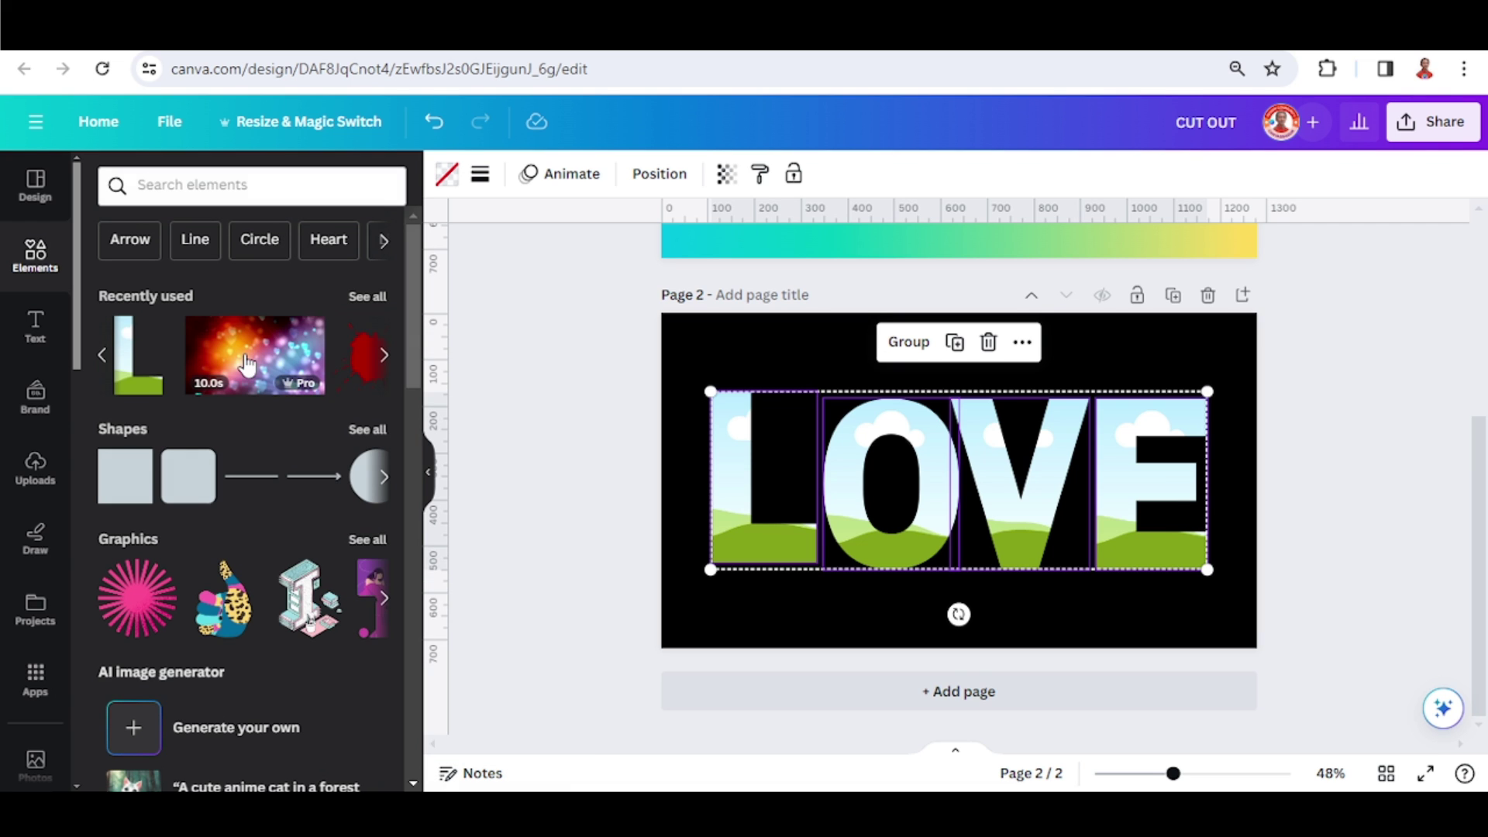
pyautogui.click(252, 365)
pyautogui.moveTo(714, 620); pyautogui.dragTo(701, 621)
pyautogui.moveTo(1200, 347); pyautogui.dragTo(1215, 336)
# Step: Send the heart video to the back, behind the LOVE letter frames
pyautogui.rightClick(1171, 375)
pyautogui.moveTo(1234, 456)
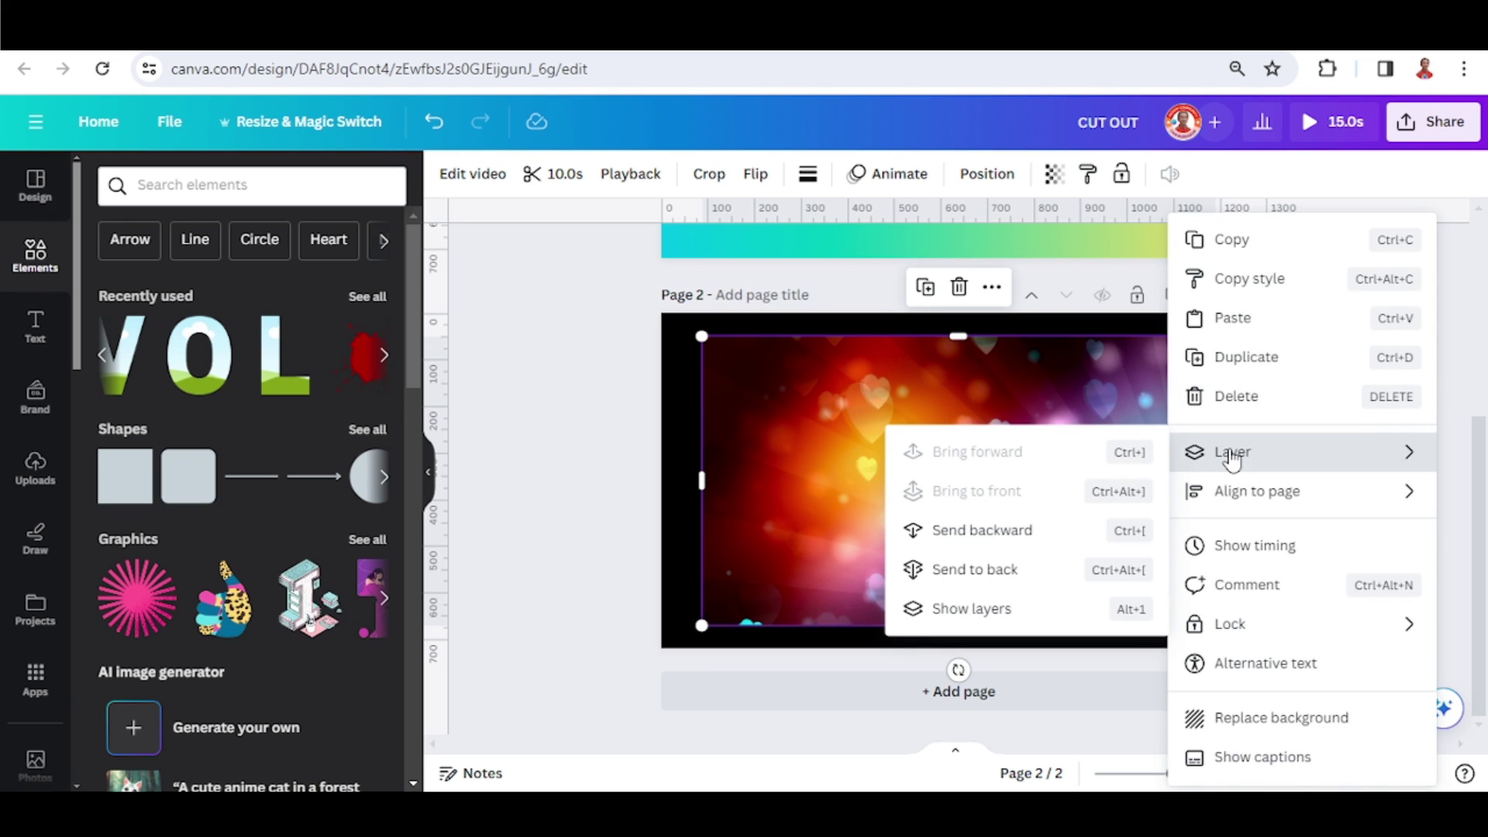
pyautogui.click(1004, 580)
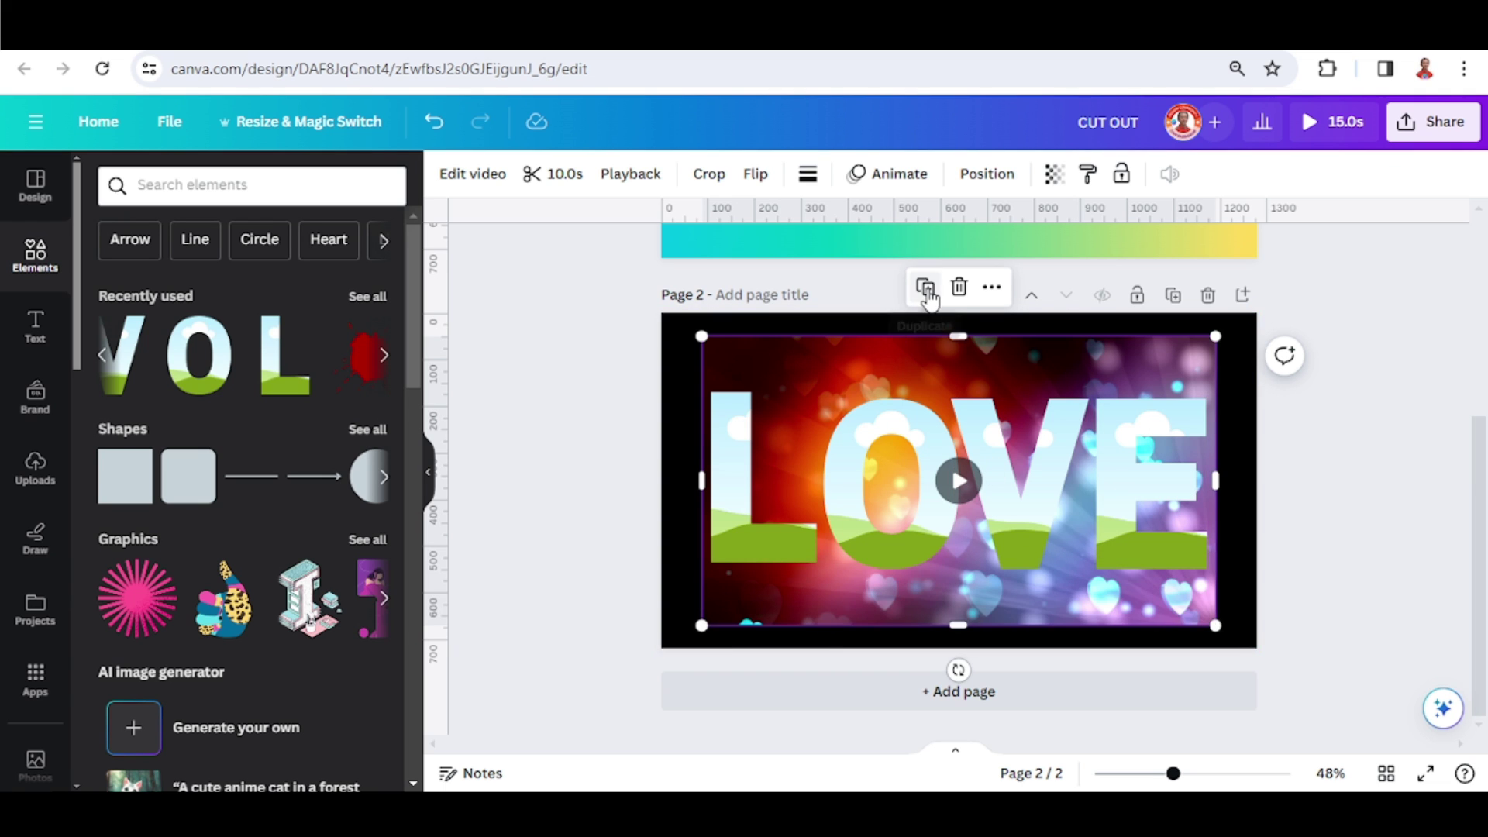
# Step: Duplicate the heart video repeatedly and drop the copies into the L, O, V and E frames
pyautogui.moveTo(1028, 397); pyautogui.dragTo(756, 422)
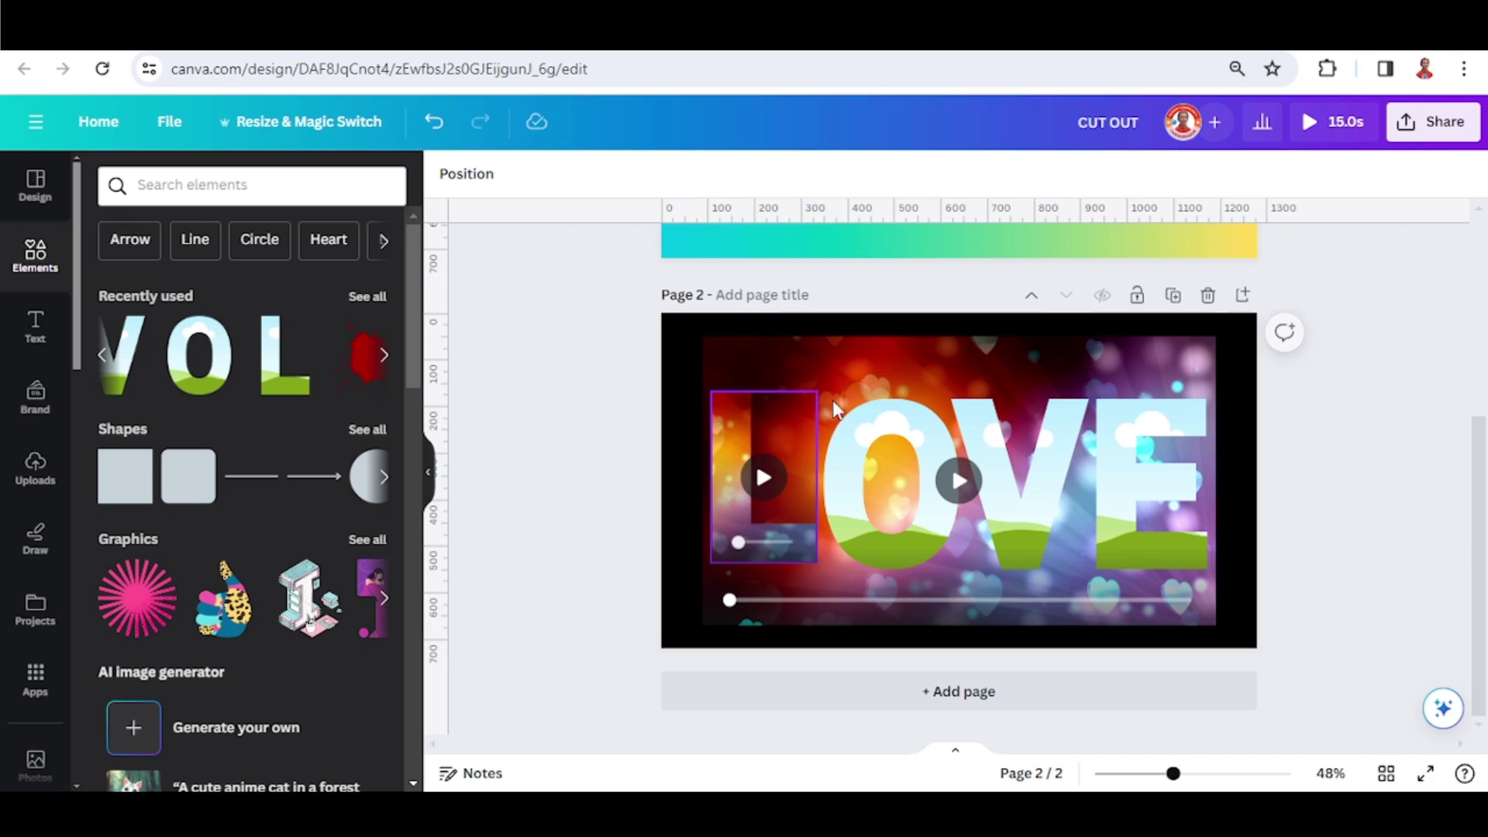
pyautogui.click(924, 357)
pyautogui.click(933, 295)
pyautogui.moveTo(1103, 405); pyautogui.dragTo(924, 417)
pyautogui.click(984, 374)
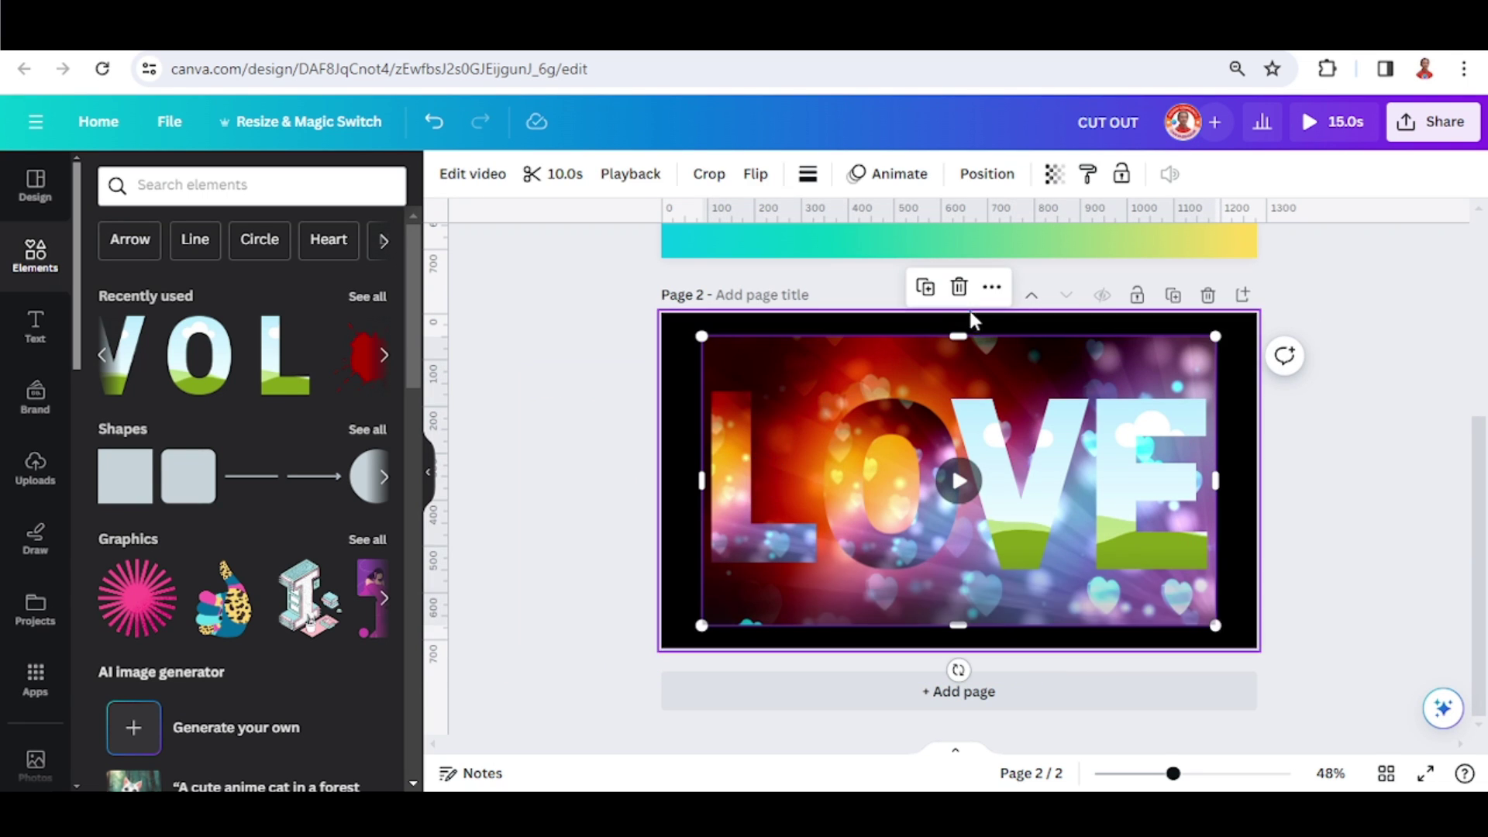
pyautogui.click(933, 295)
pyautogui.moveTo(1001, 341); pyautogui.dragTo(1035, 376)
# Step: Crop the video inside the L frame, resizing and moving it to match the background video exactly
pyautogui.click(737, 429)
pyautogui.doubleClick(737, 429)
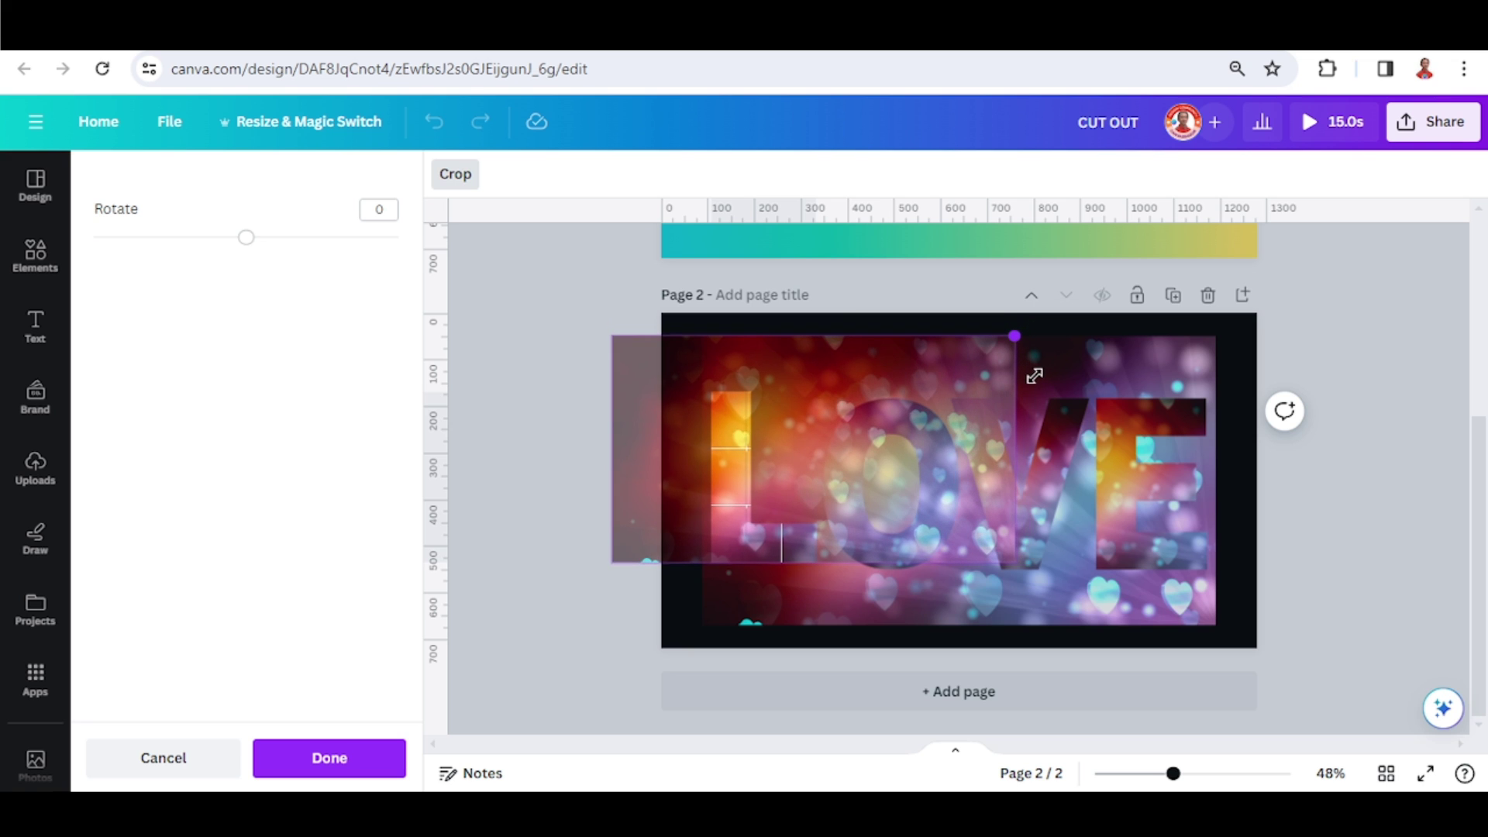
pyautogui.moveTo(1018, 565); pyautogui.dragTo(1125, 632)
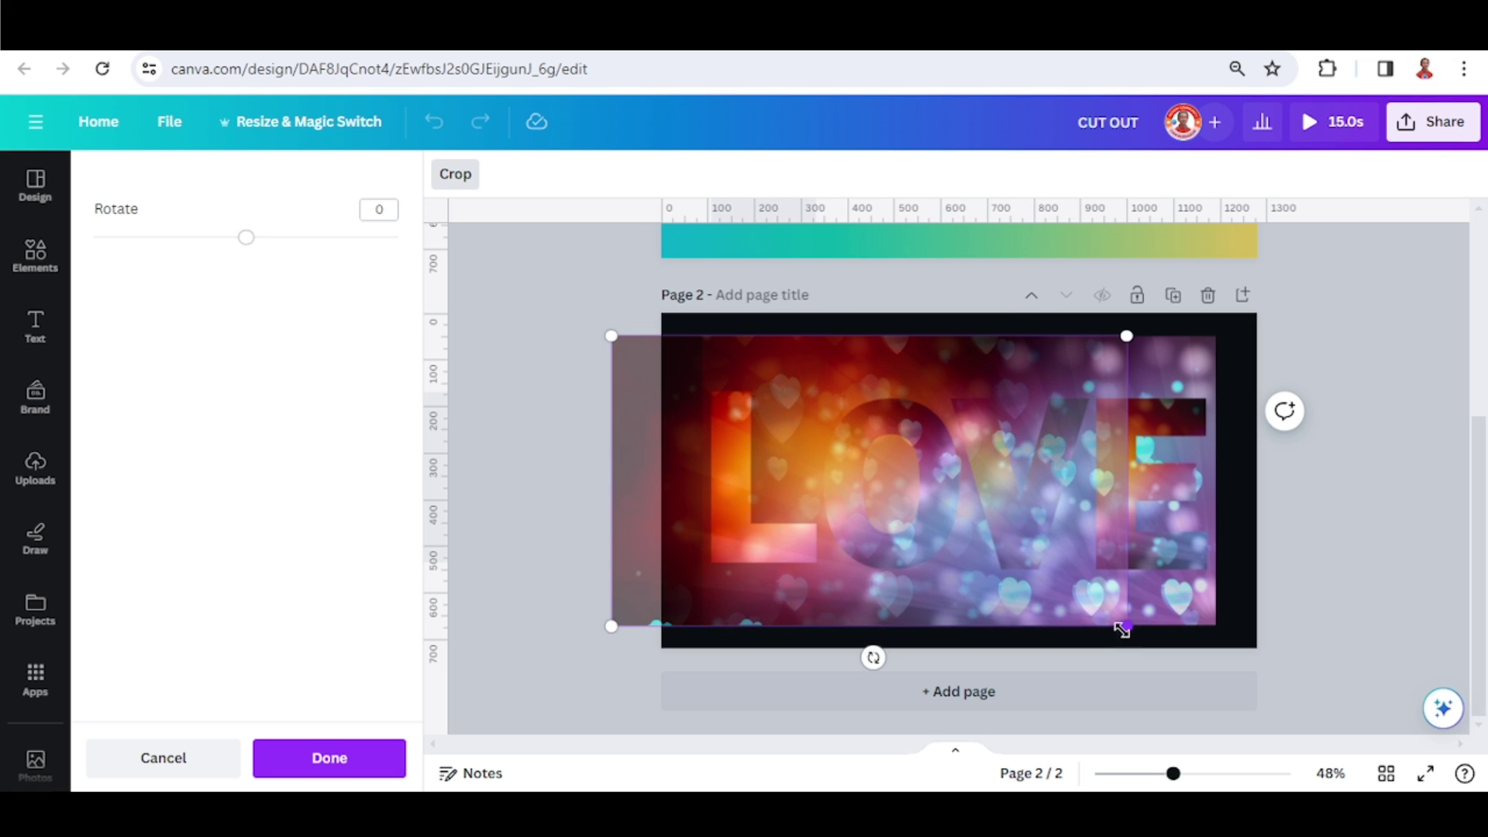
pyautogui.moveTo(811, 458); pyautogui.dragTo(918, 463)
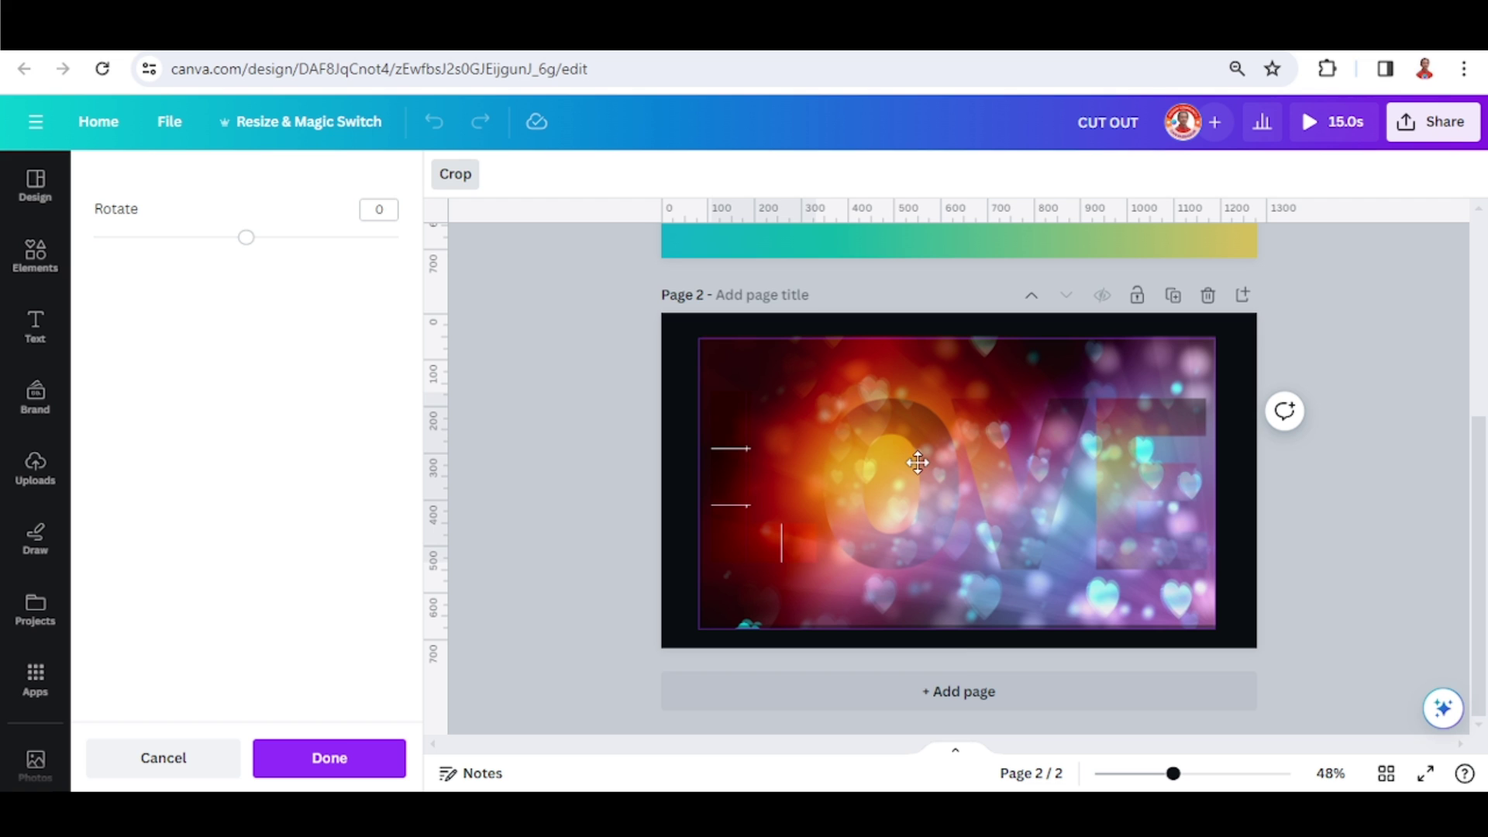
pyautogui.moveTo(1216, 629); pyautogui.dragTo(1211, 625)
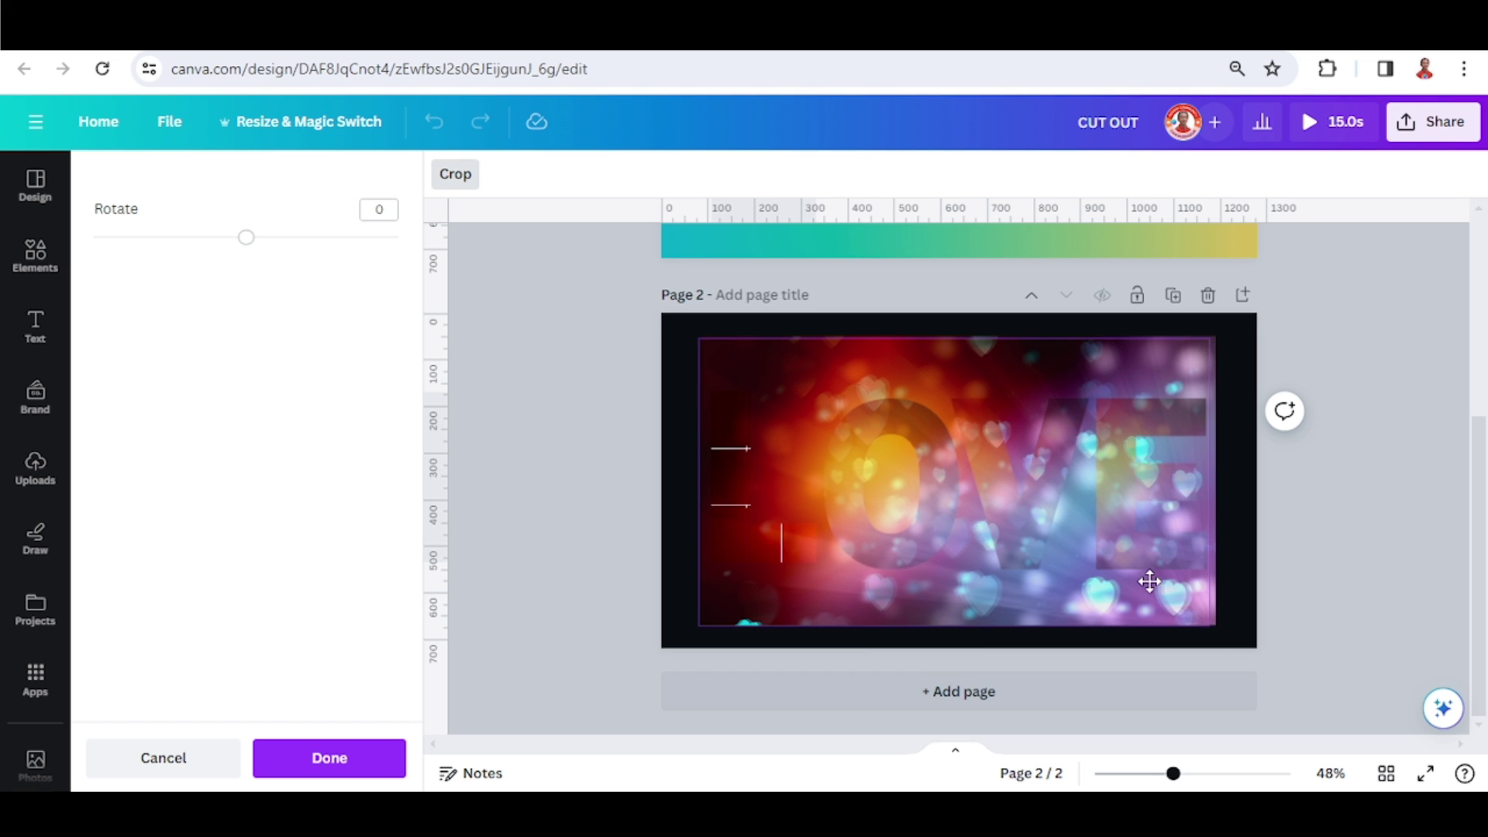
pyautogui.moveTo(1149, 582); pyautogui.dragTo(1153, 581)
pyautogui.click(335, 766)
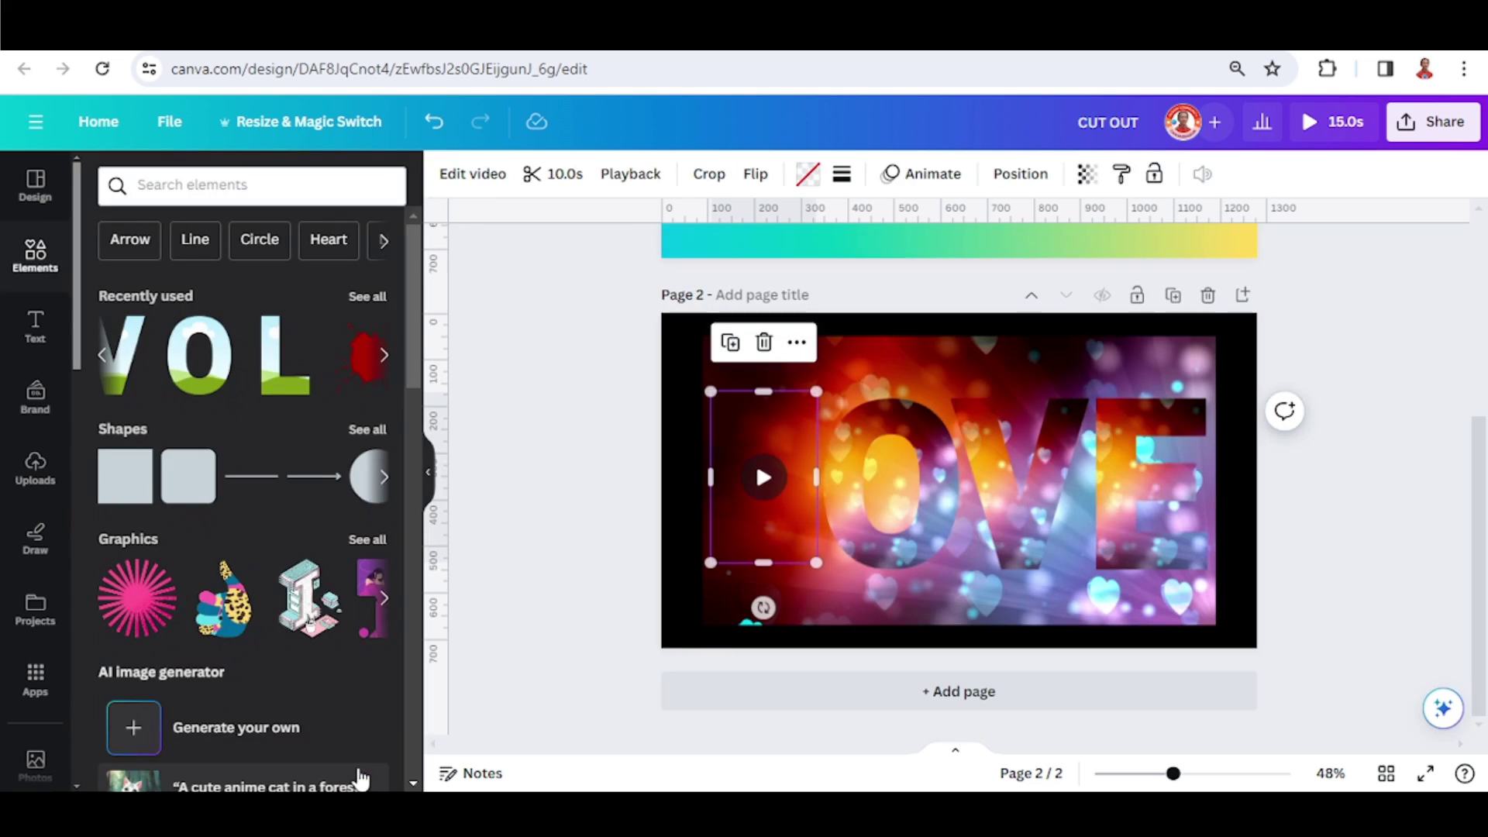
# Step: Crop the videos inside the O and V frames, resizing and moving them to line up with the background video
pyautogui.doubleClick(899, 428)
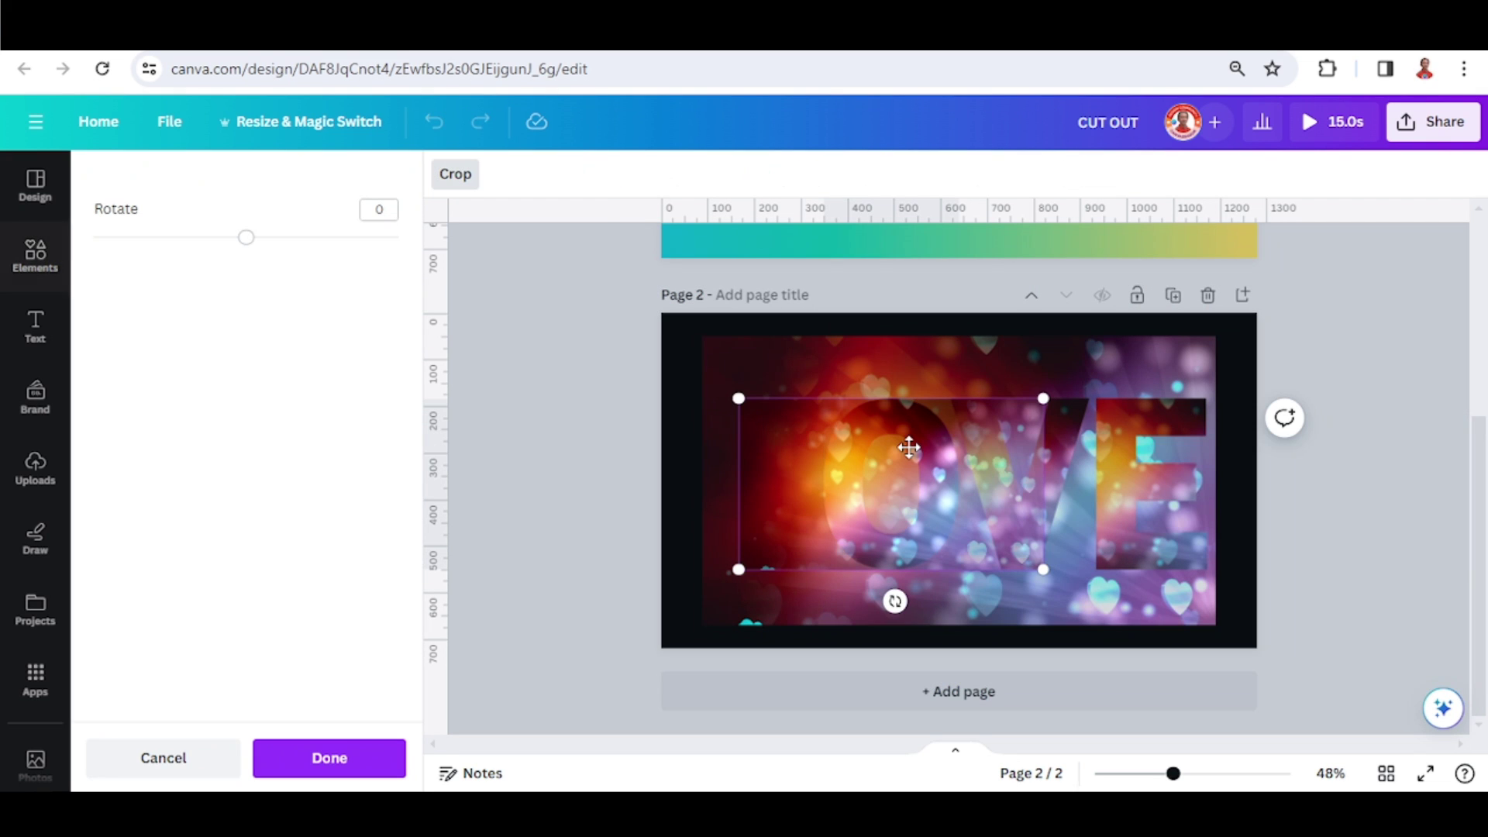
pyautogui.moveTo(740, 396); pyautogui.dragTo(625, 340)
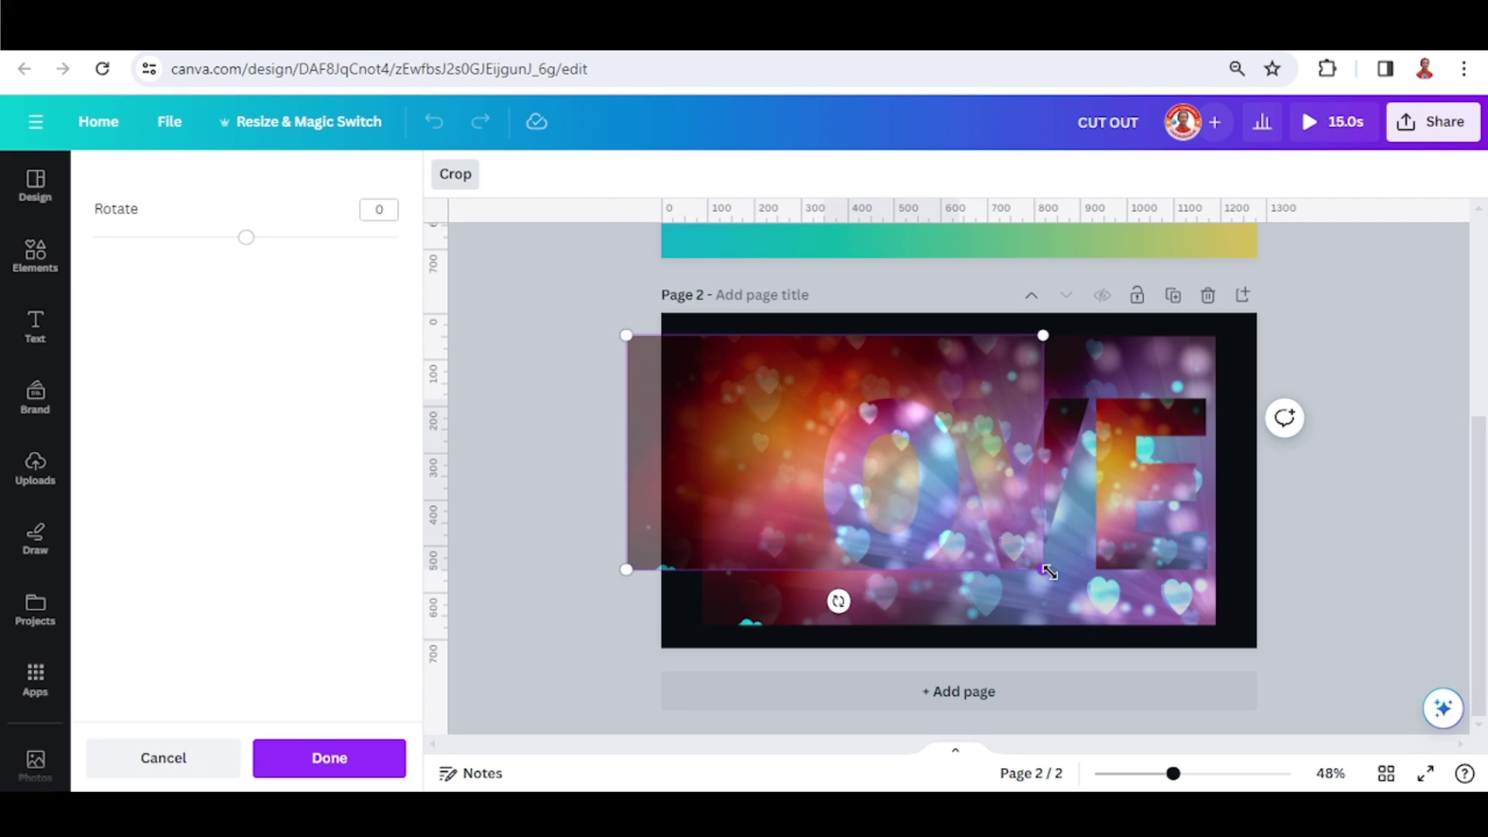
pyautogui.moveTo(1043, 570); pyautogui.dragTo(1213, 626)
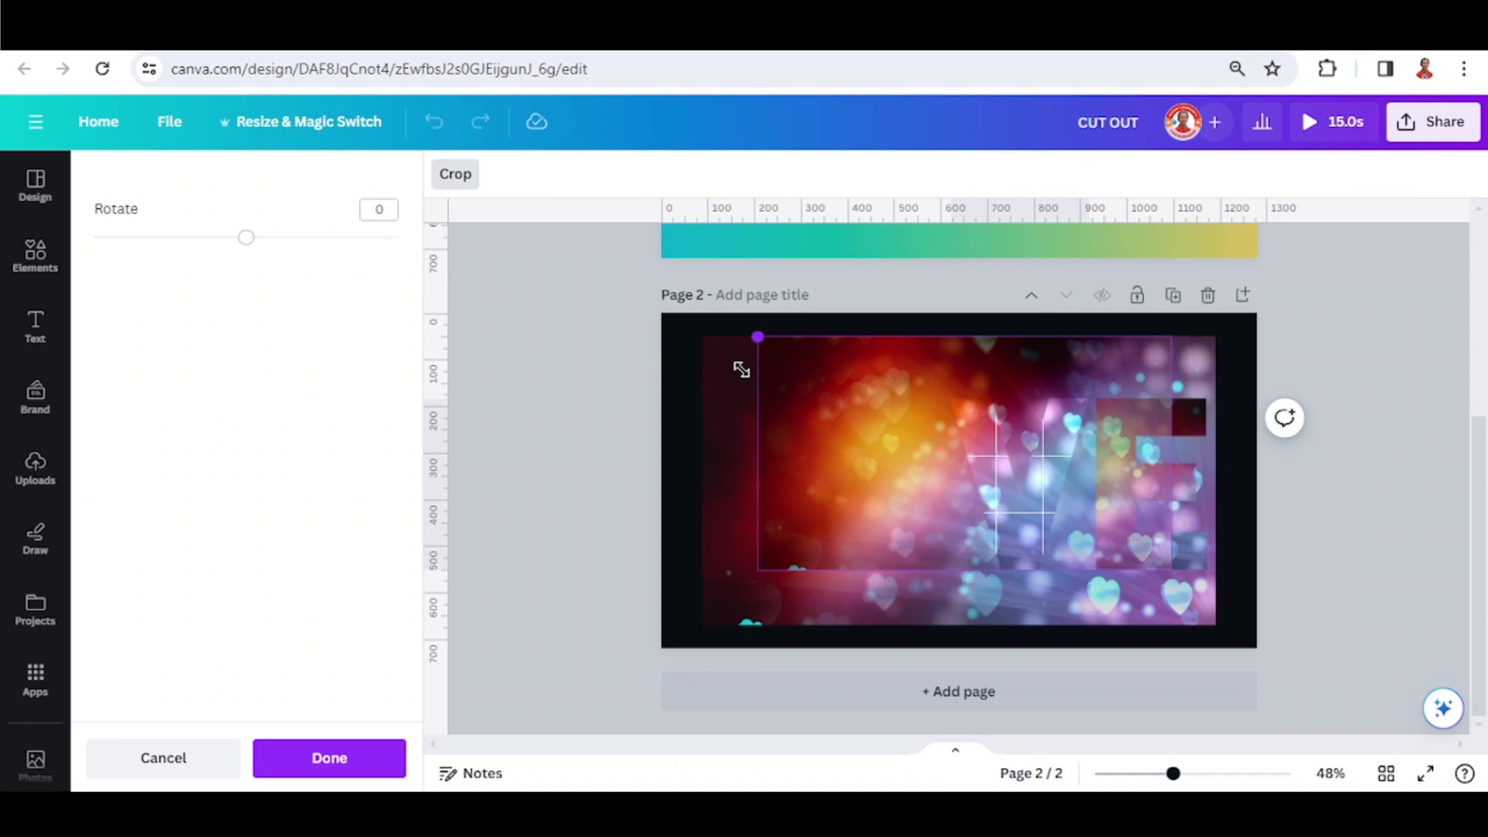
pyautogui.moveTo(741, 365); pyautogui.dragTo(1115, 560)
pyautogui.click(329, 758)
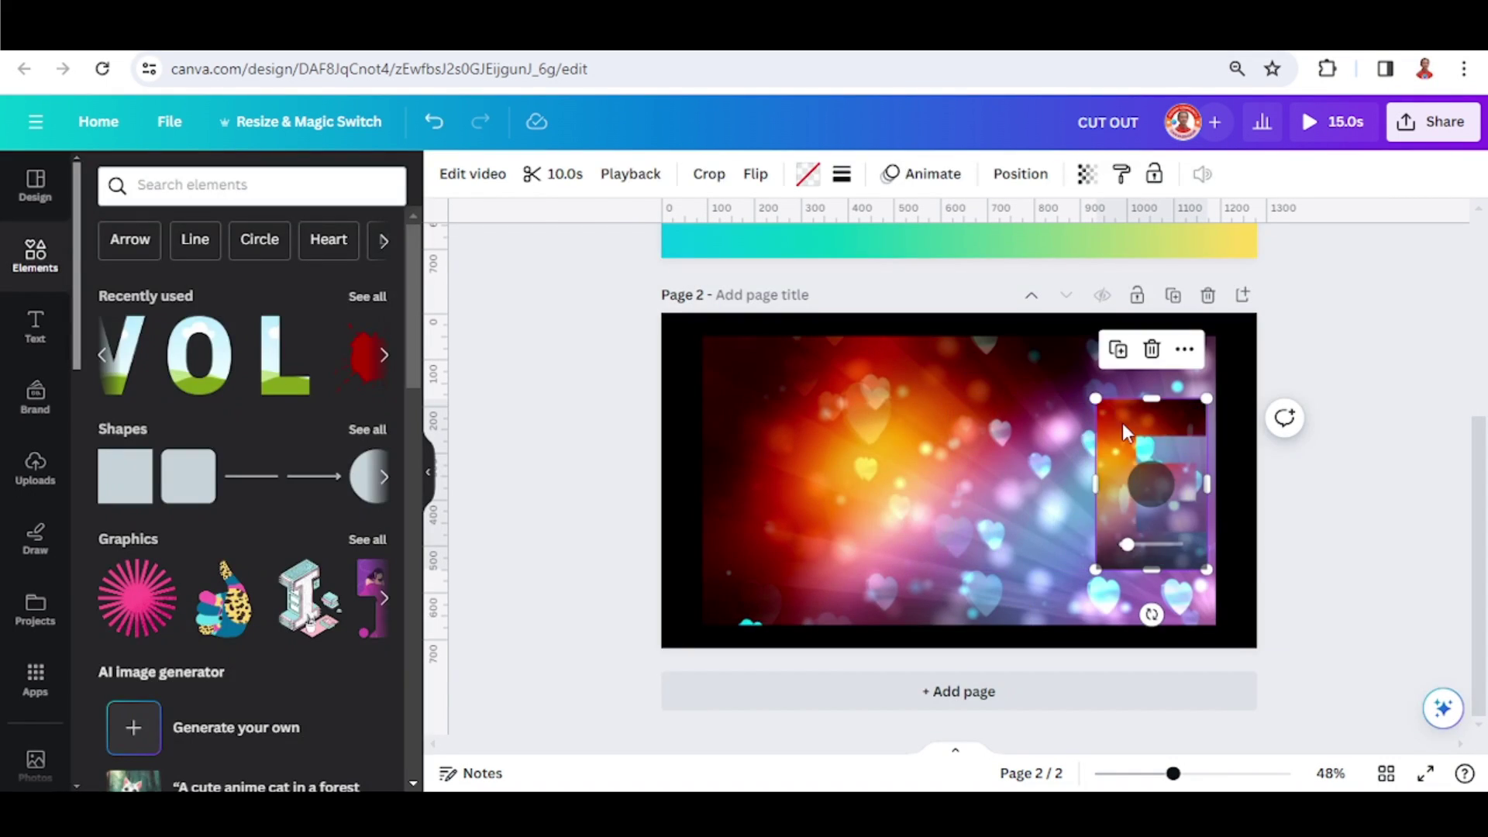
# Step: Crop the video inside the E frame, enlarging it to match the background video exactly
pyautogui.doubleClick(1123, 422)
pyautogui.moveTo(884, 572); pyautogui.dragTo(701, 624)
pyautogui.doubleClick(811, 468)
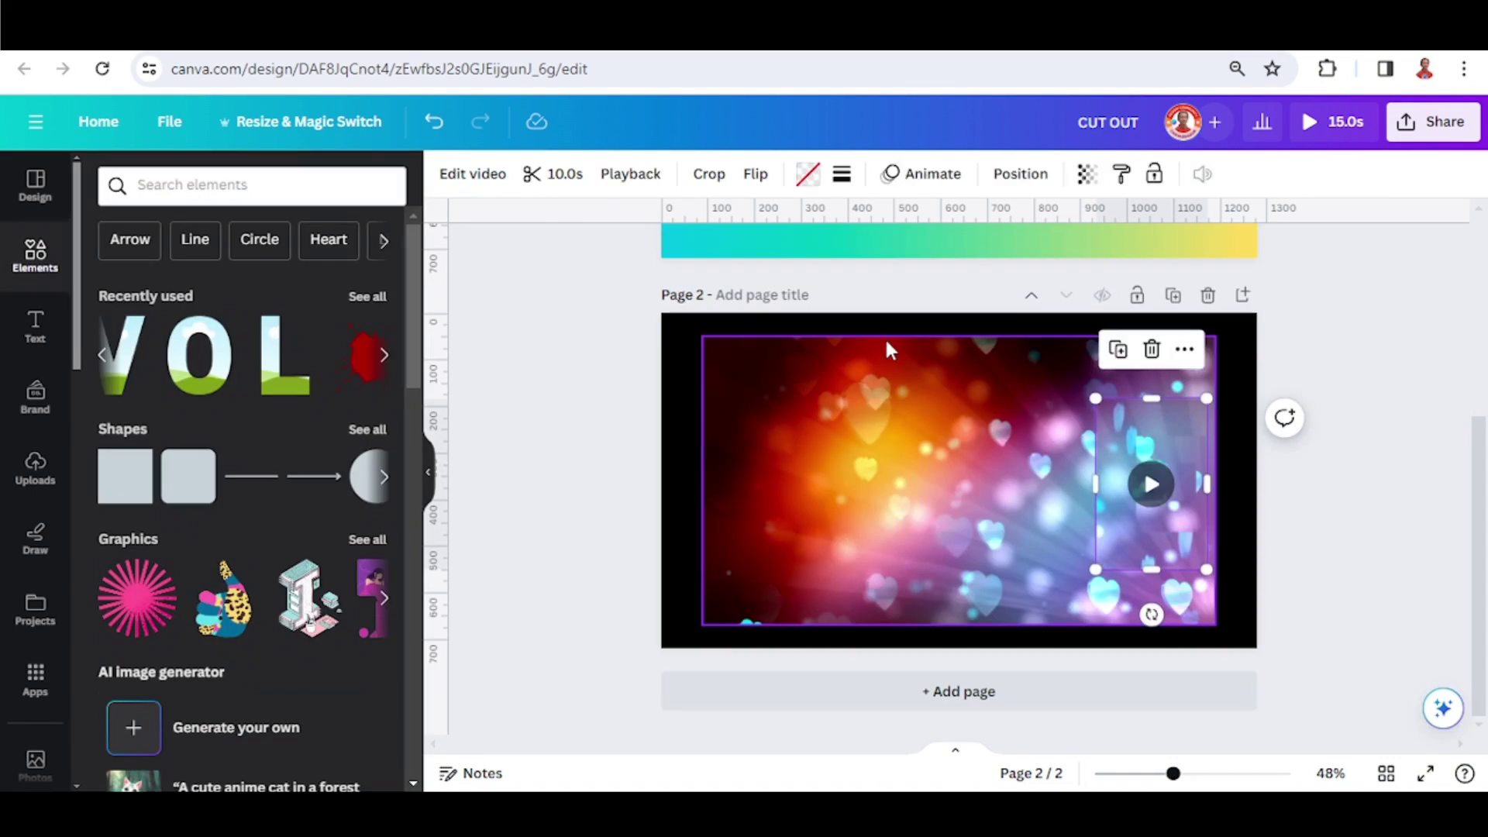
pyautogui.click(960, 288)
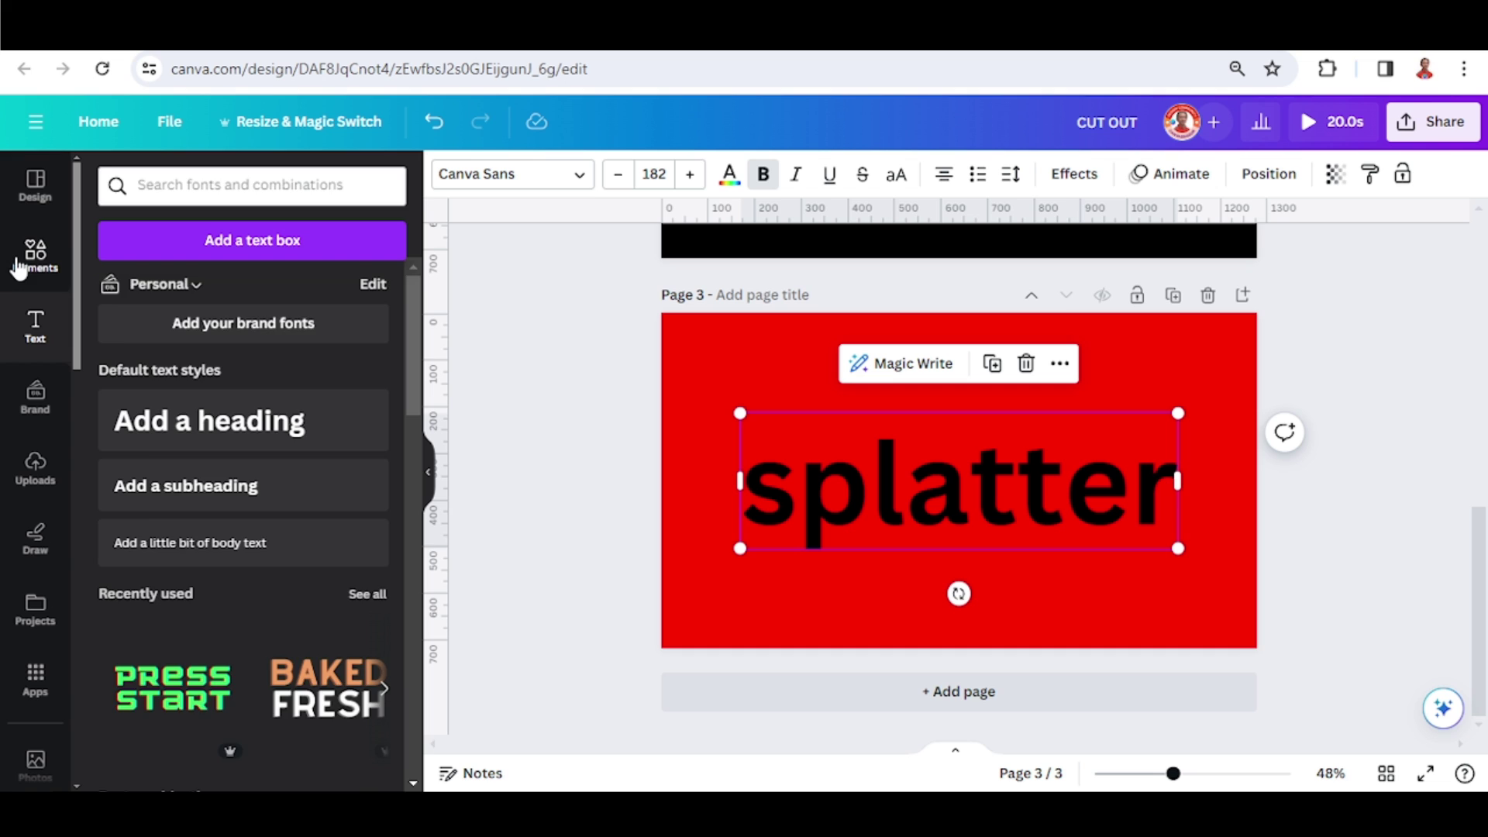
# Step: Add the dense ink splatter graphic from the recently used elements to page 3 and place it over the "s" of "splatter"
pyautogui.click(34, 264)
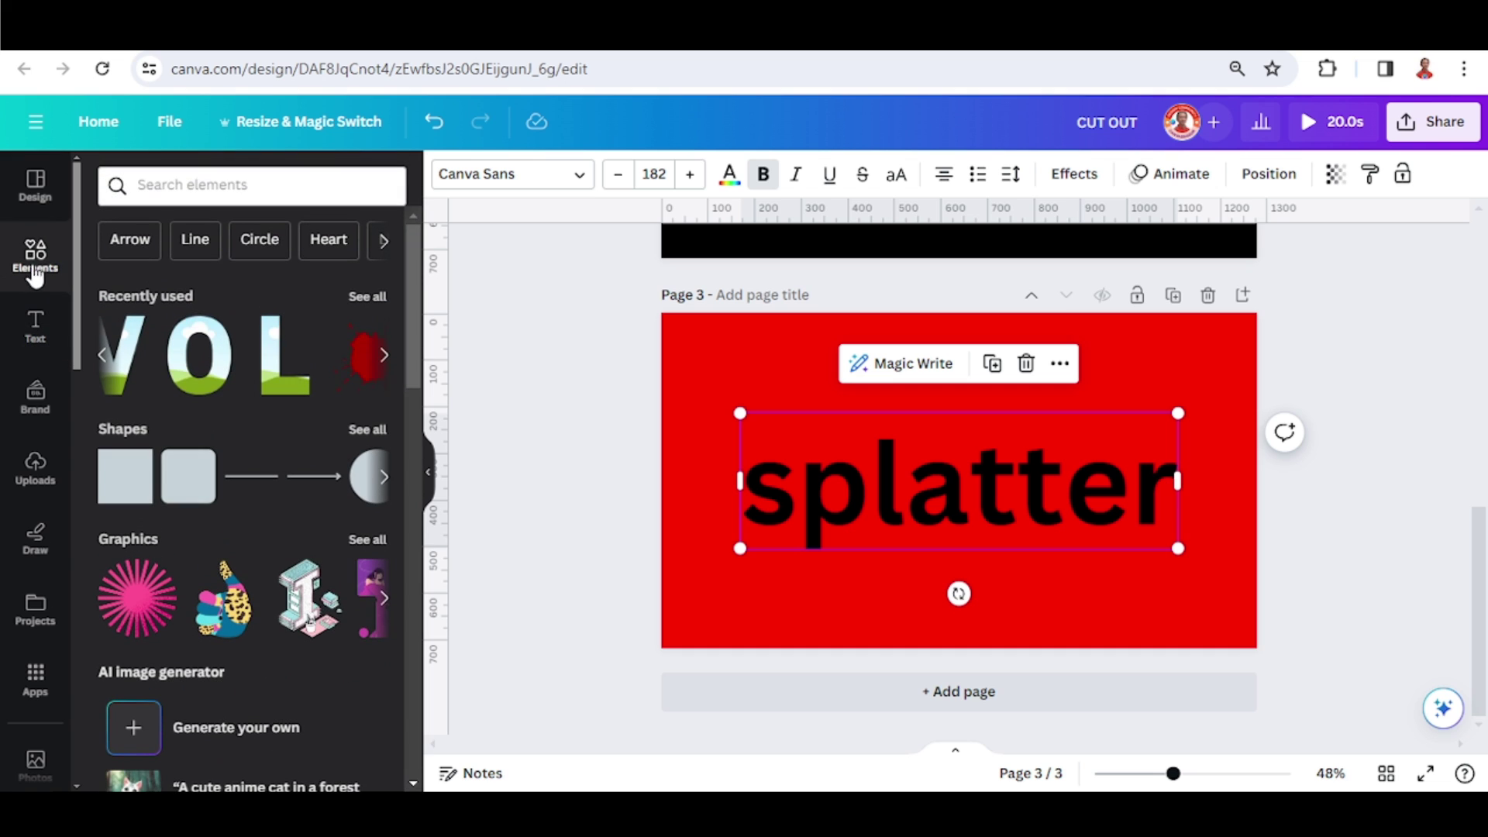
pyautogui.click(367, 297)
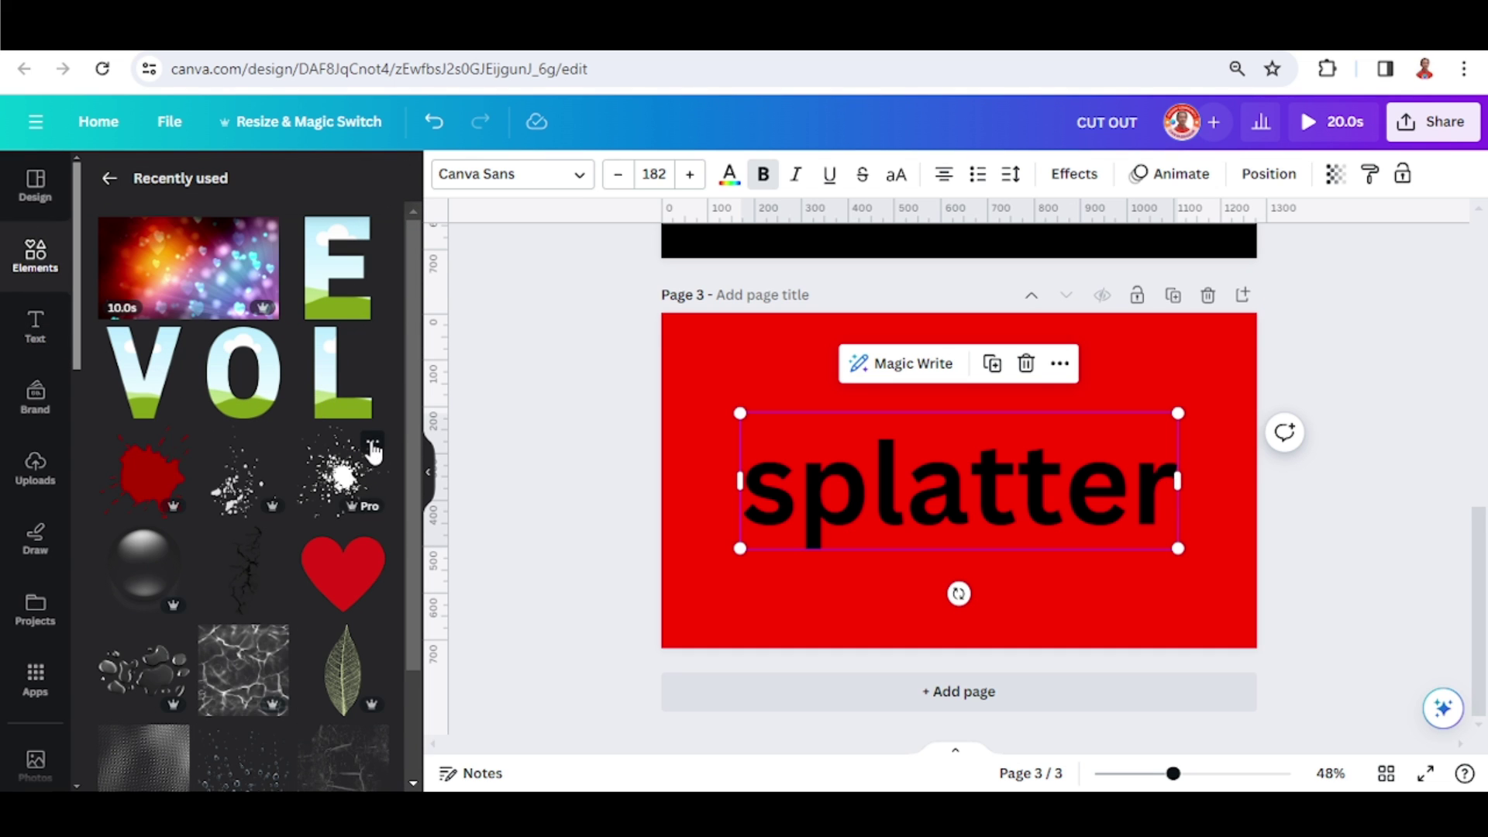
pyautogui.click(373, 445)
pyautogui.click(341, 481)
pyautogui.moveTo(964, 492); pyautogui.dragTo(775, 471)
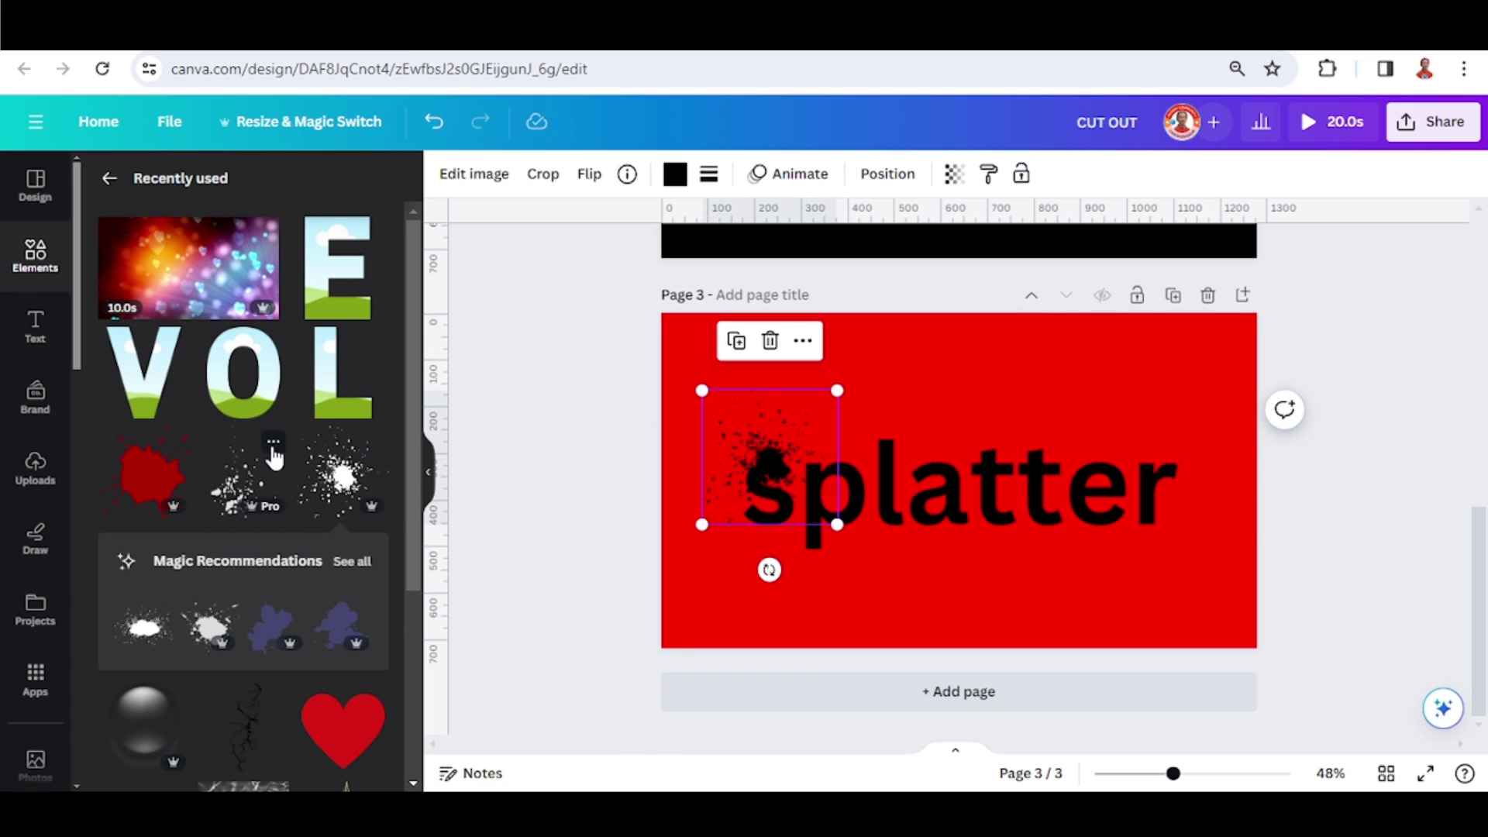
# Step: Add the speckled splatter graphic, color it black, enlarge it slightly and place it over the "a" of "splatter"
pyautogui.click(274, 457)
pyautogui.click(238, 485)
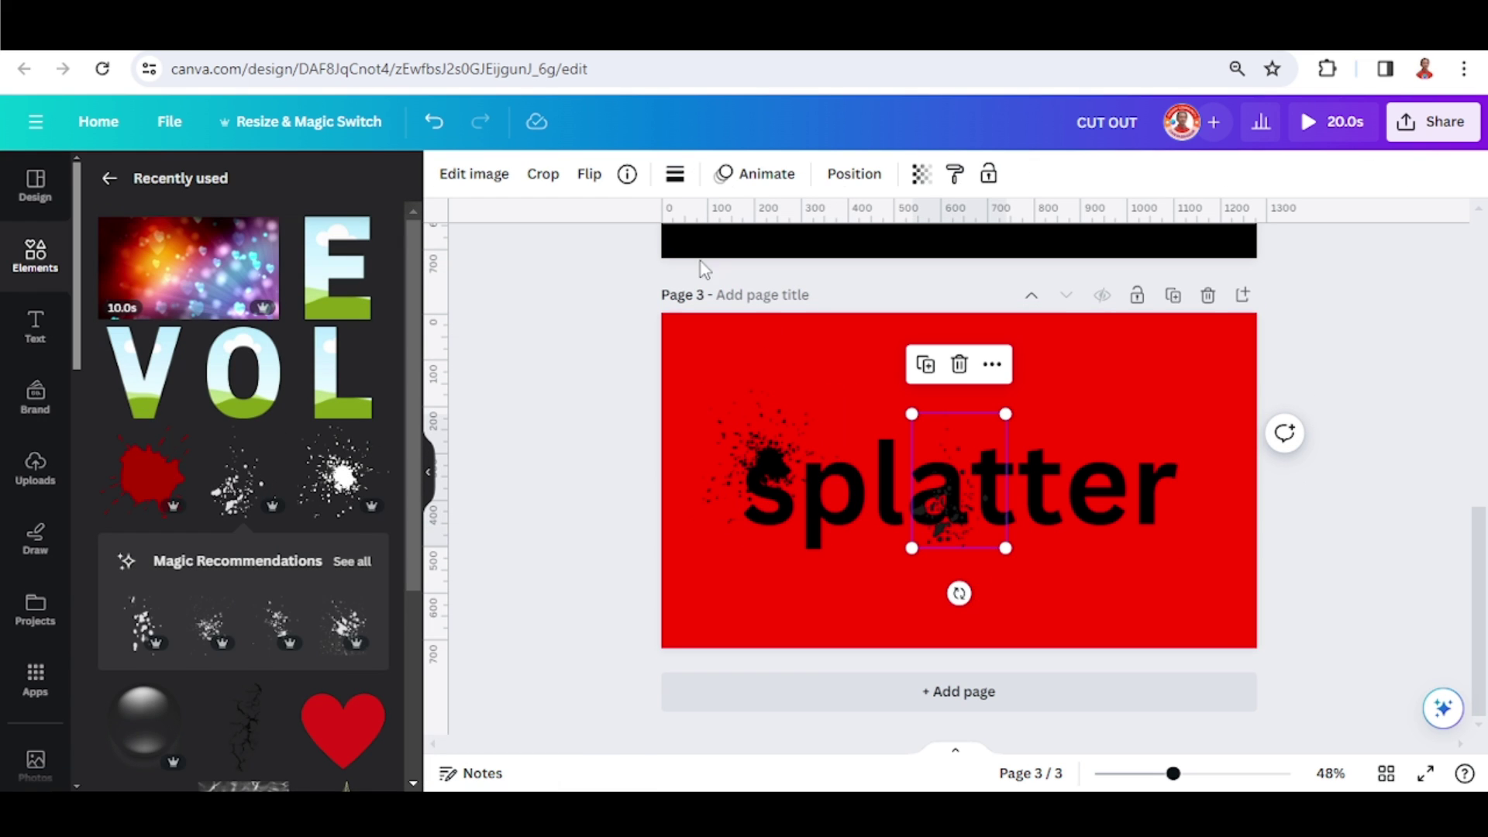
pyautogui.click(675, 177)
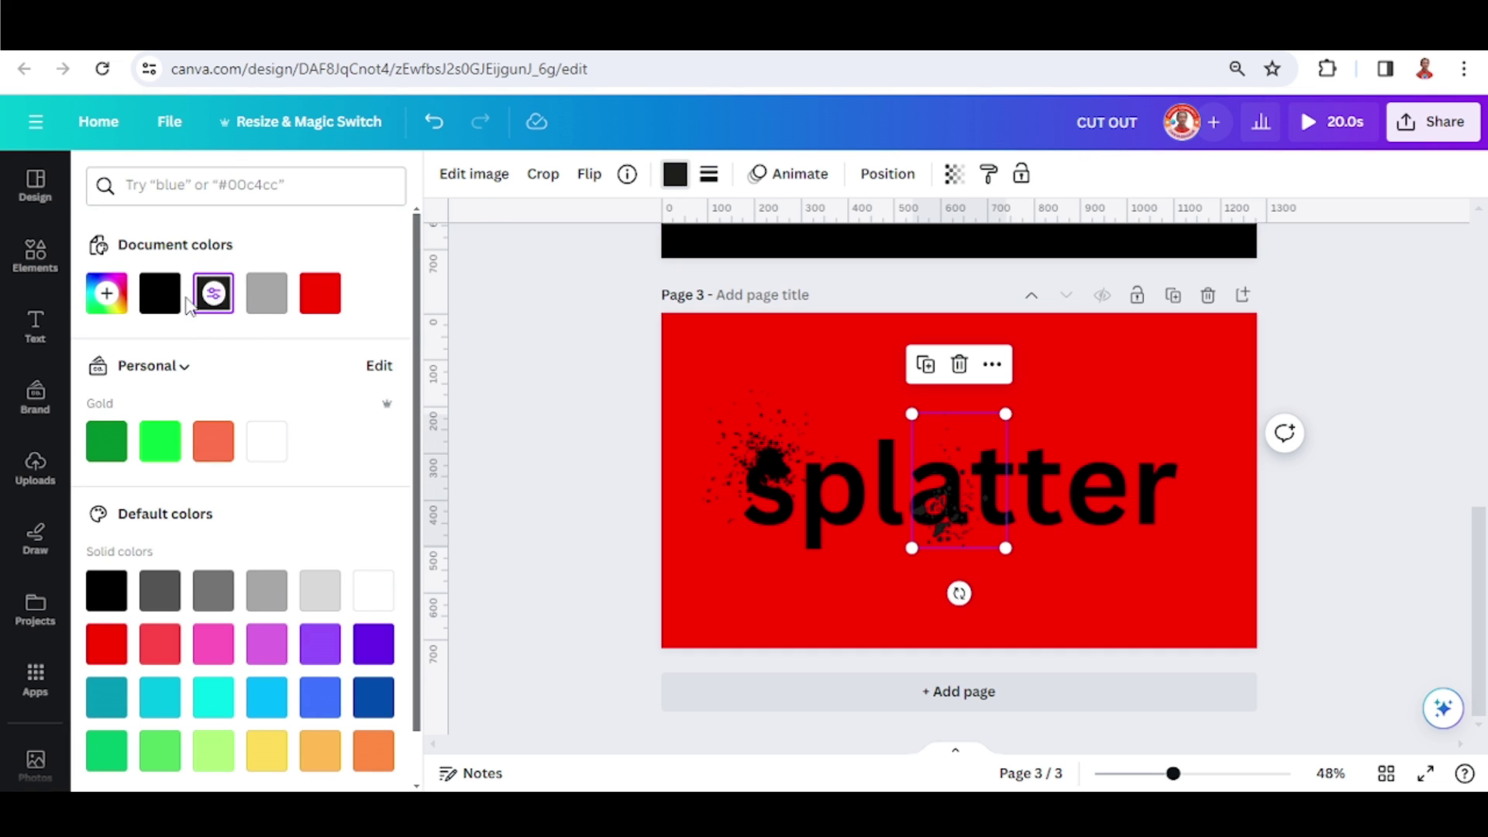
pyautogui.click(159, 294)
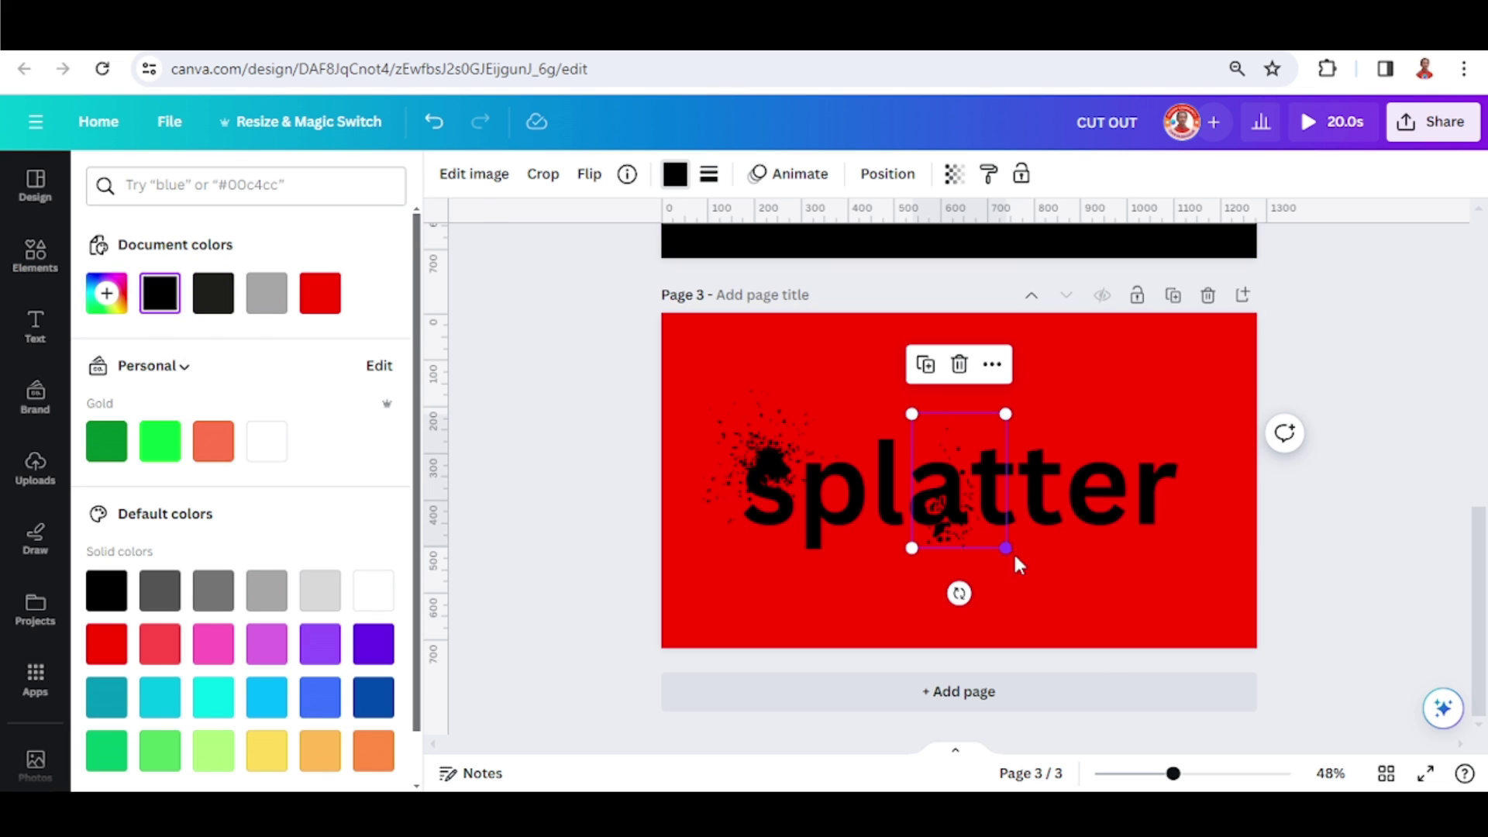
pyautogui.moveTo(1016, 561); pyautogui.dragTo(1036, 589)
pyautogui.moveTo(970, 536); pyautogui.dragTo(971, 496)
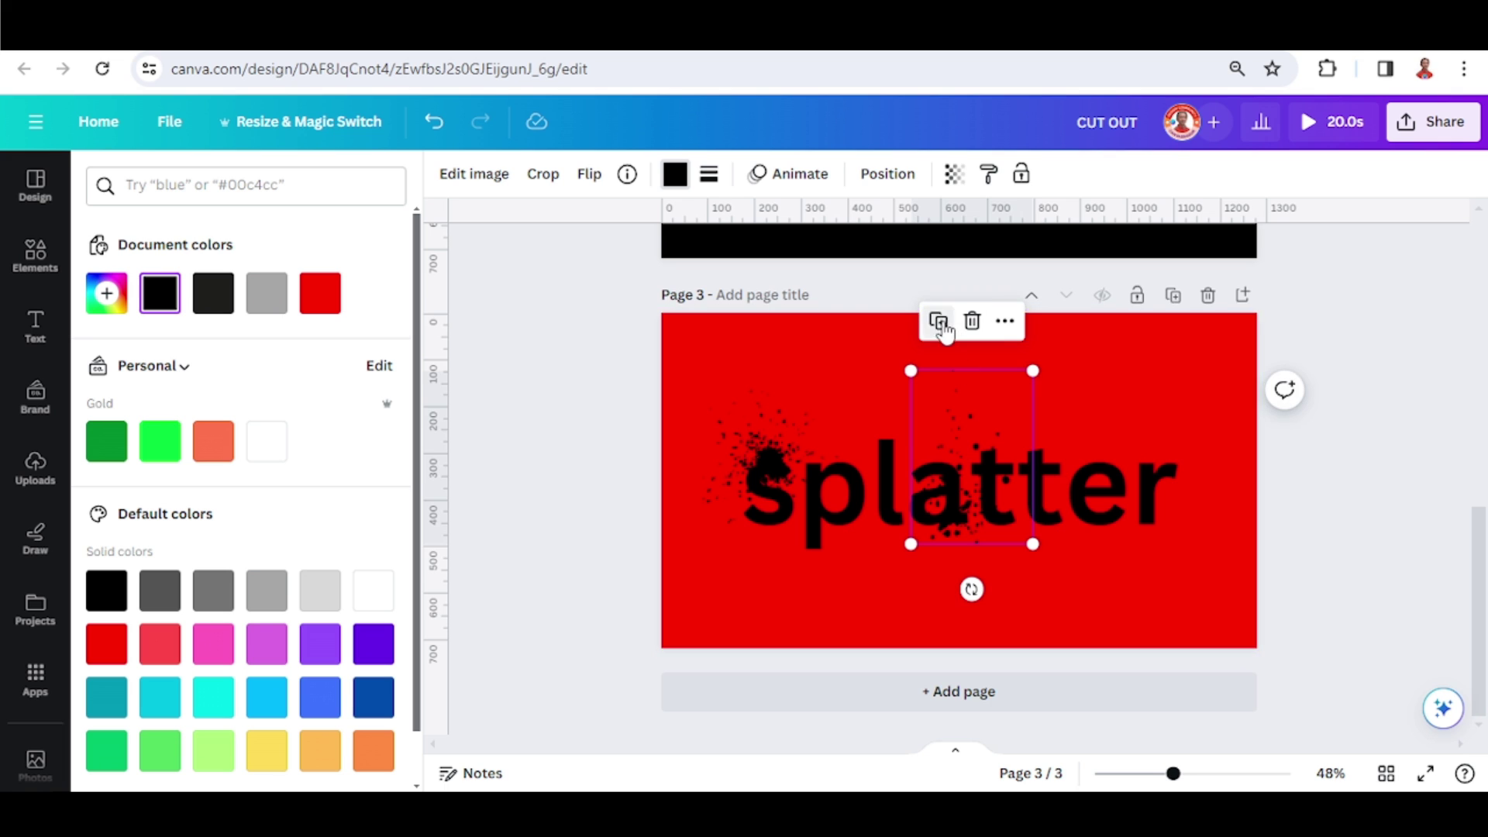
# Step: Duplicate the speckled splatter, shrink the copy and place it over the "l" of "splatter"
pyautogui.click(940, 324)
pyautogui.moveTo(1041, 373); pyautogui.dragTo(1004, 413)
pyautogui.moveTo(982, 503); pyautogui.dragTo(920, 518)
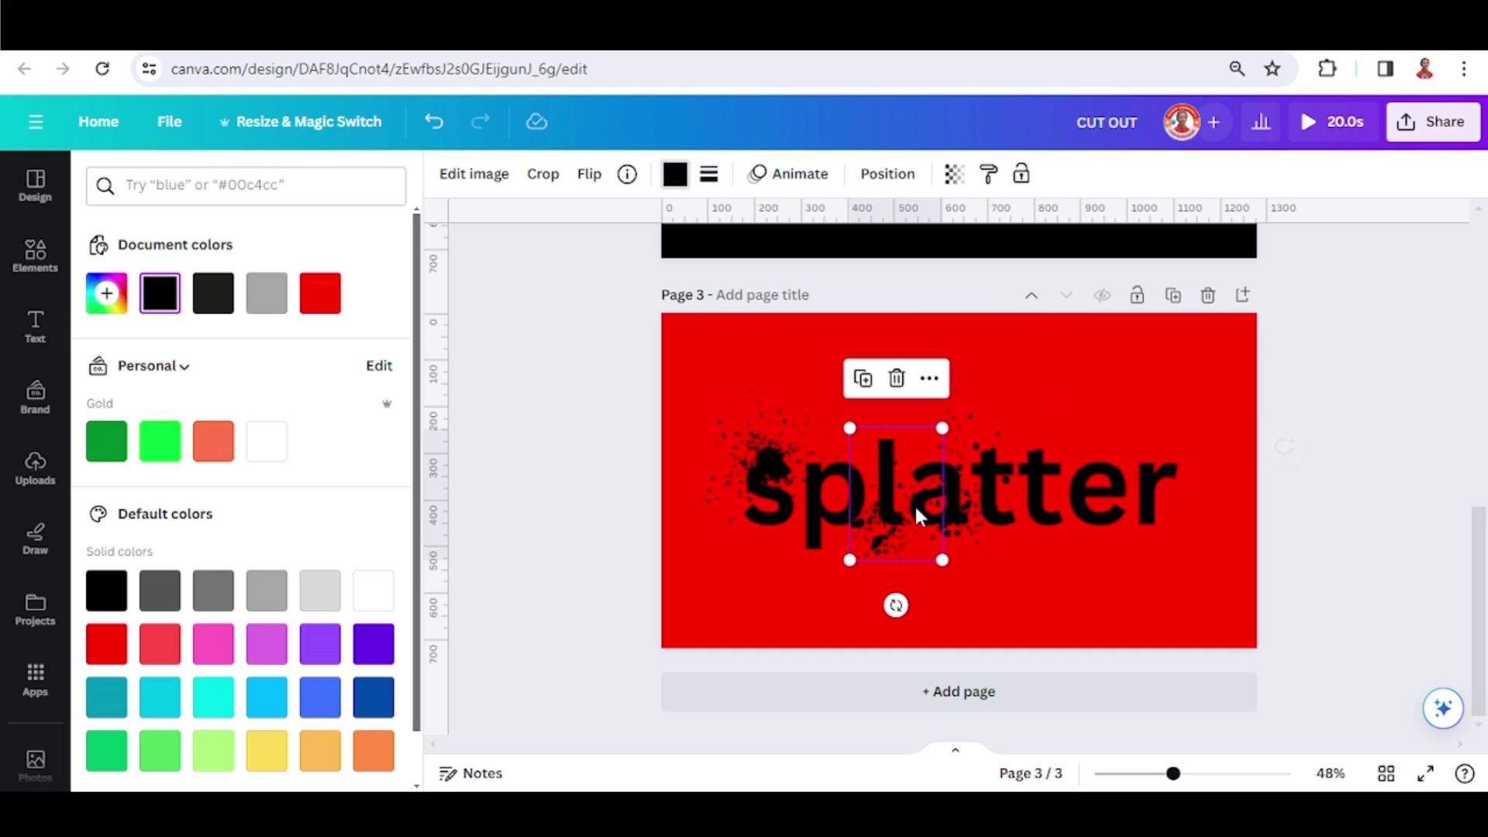
# Step: Add the dark red blood splat graphic, color it black, then place it over the final "r" and shrink it
pyautogui.click(35, 256)
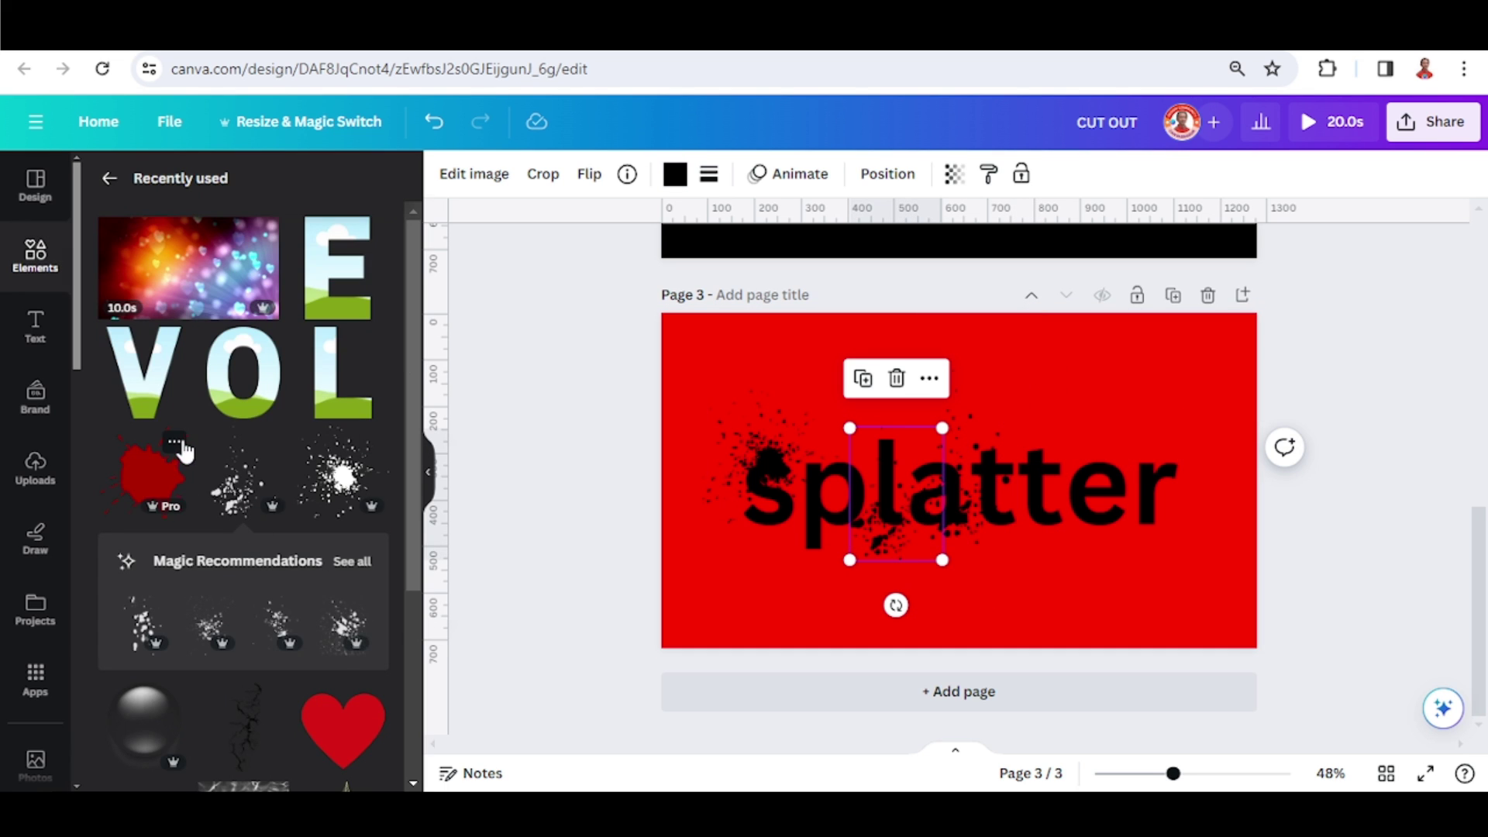
pyautogui.click(176, 443)
pyautogui.click(146, 481)
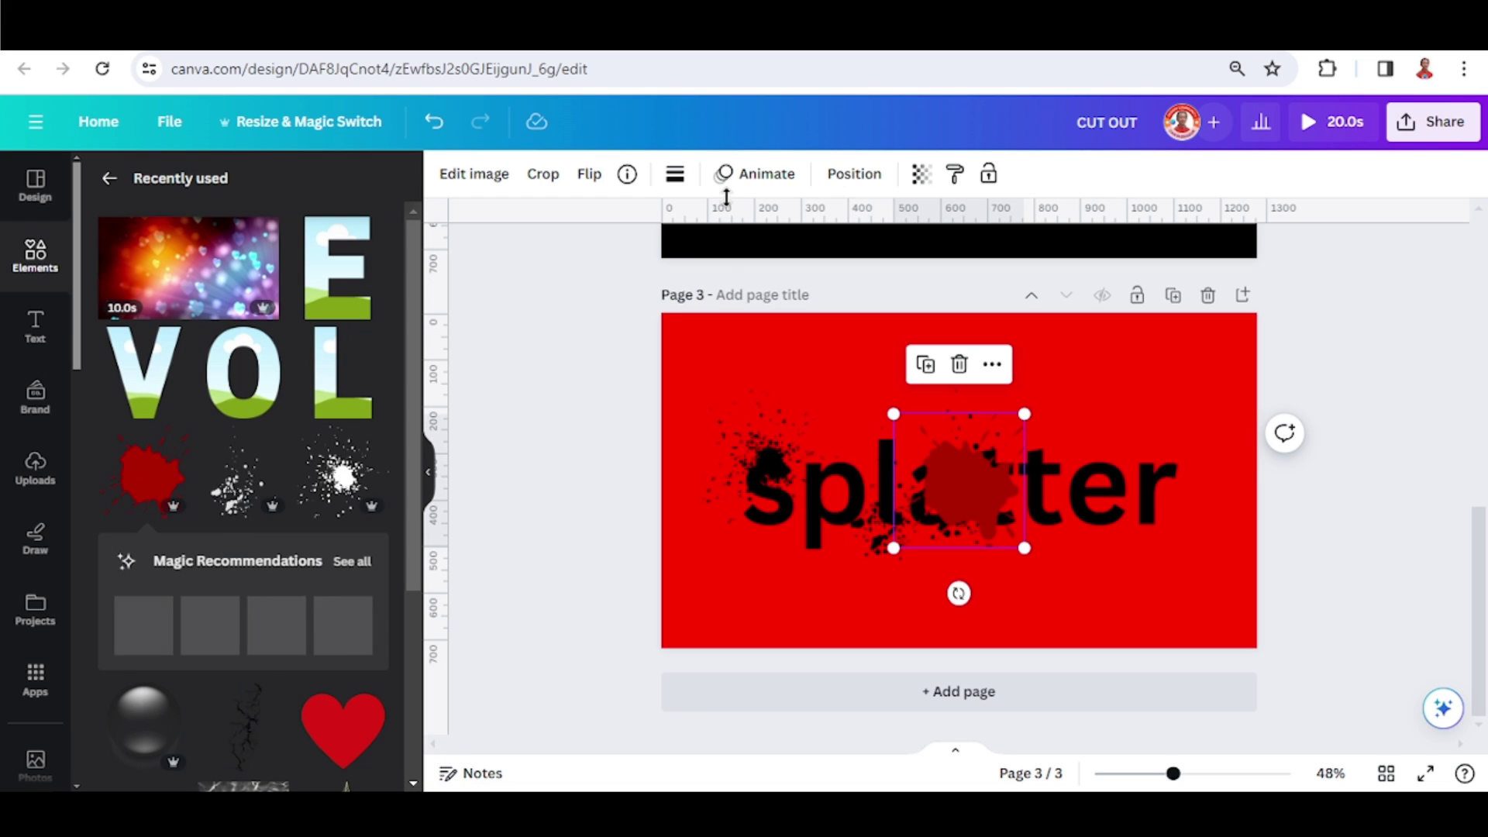
pyautogui.click(675, 174)
pyautogui.click(160, 308)
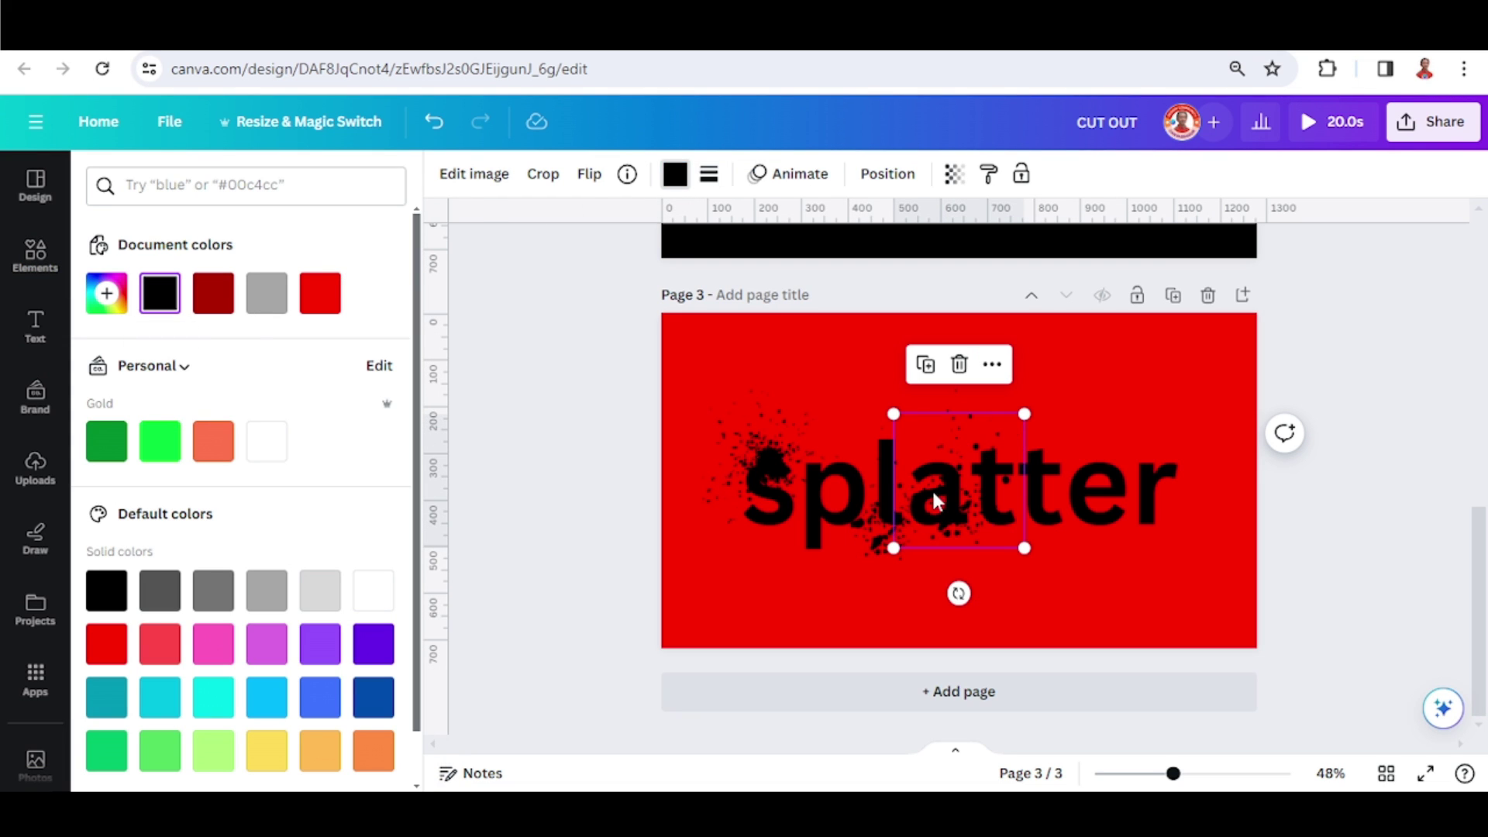
pyautogui.moveTo(941, 498); pyautogui.dragTo(1159, 475)
pyautogui.moveTo(1242, 391); pyautogui.dragTo(1173, 465)
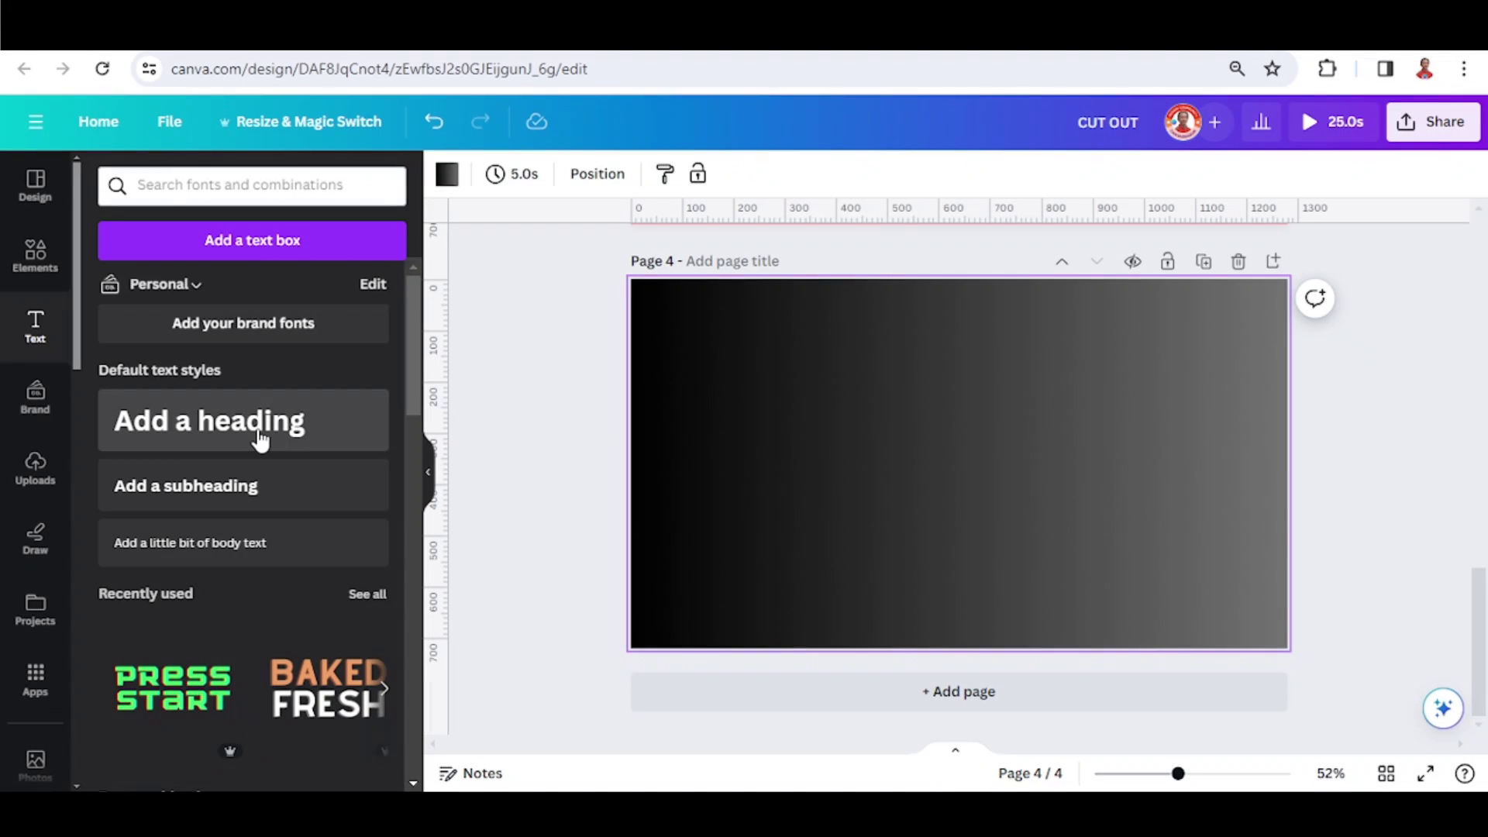
# Step: Add a GLITCH heading to page 4, apply the Blockletter Regular font and enlarge the text to size 203
pyautogui.click(305, 435)
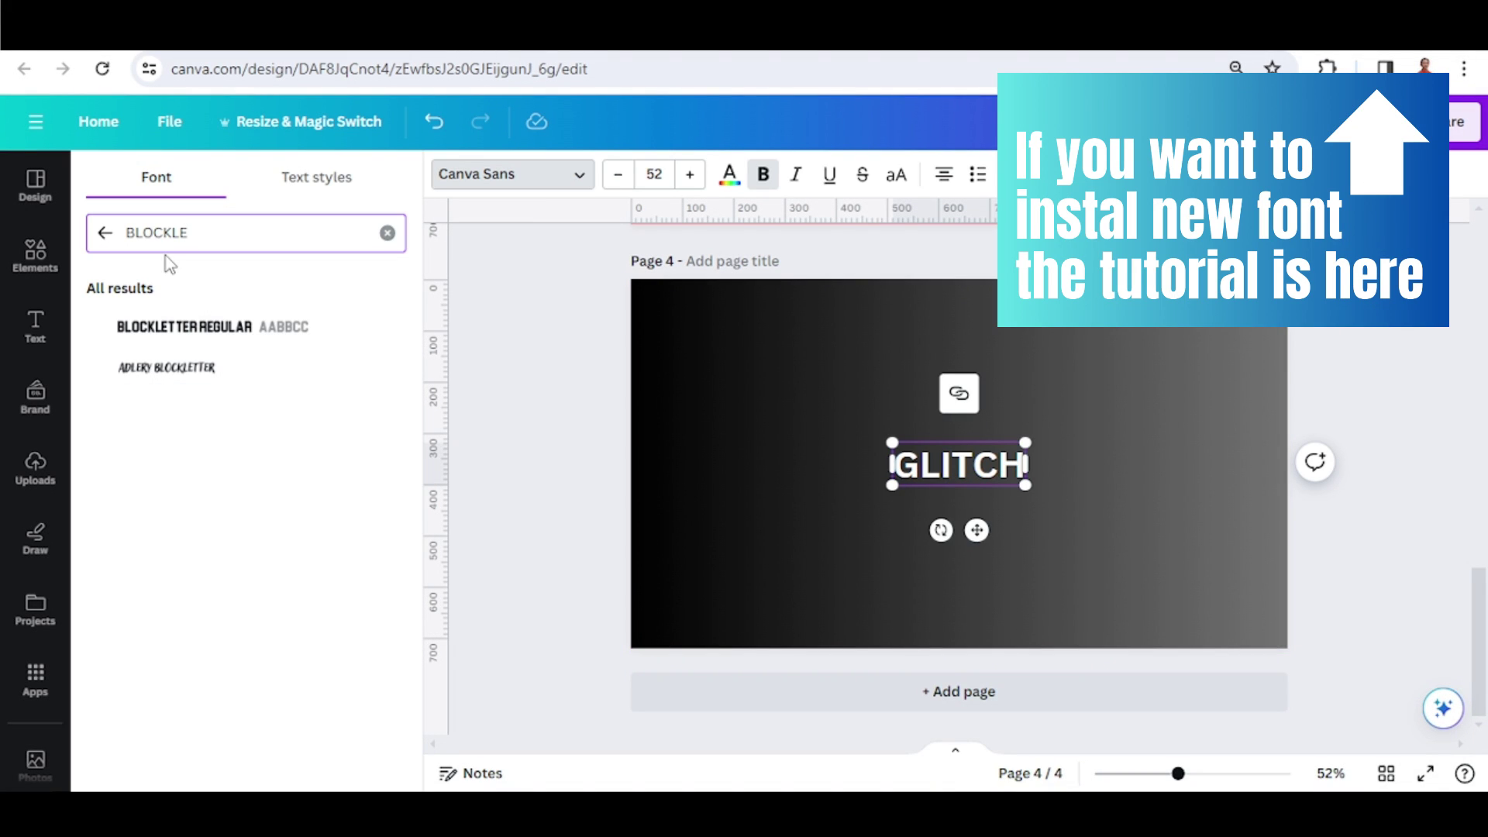
pyautogui.click(207, 332)
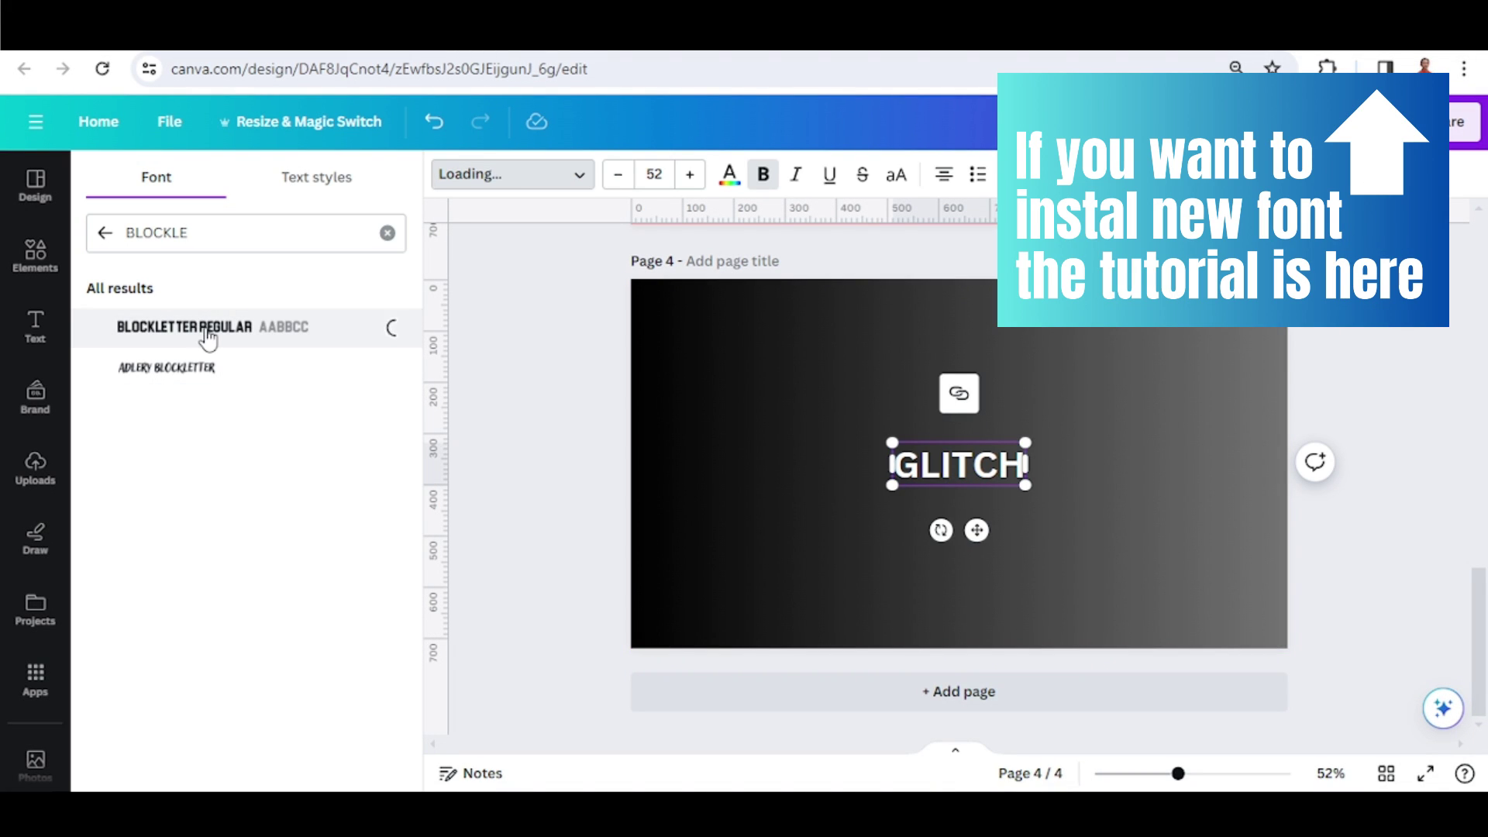
pyautogui.moveTo(1005, 425); pyautogui.dragTo(1132, 382)
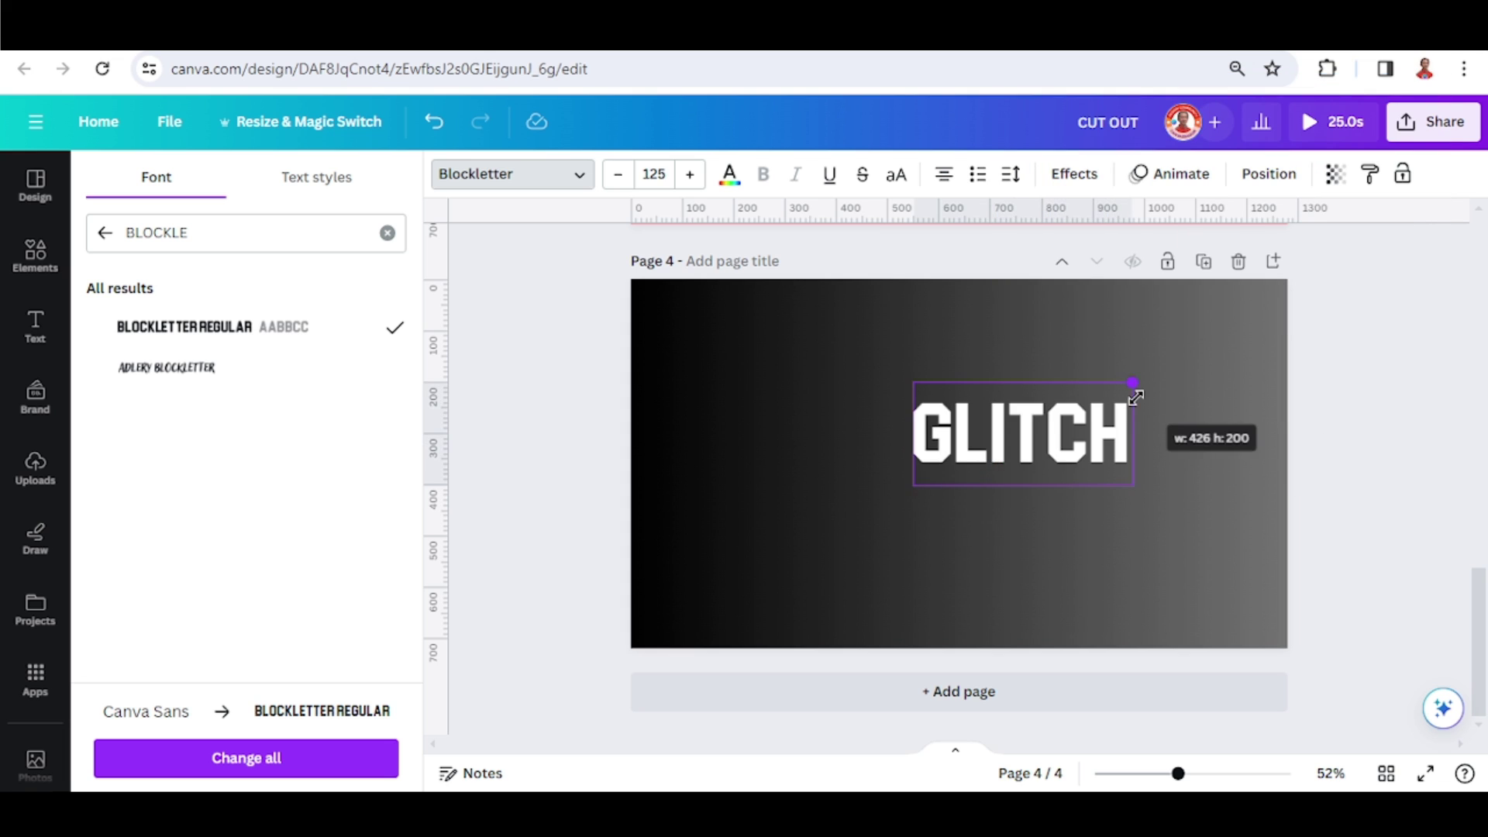
pyautogui.moveTo(910, 487); pyautogui.dragTo(781, 547)
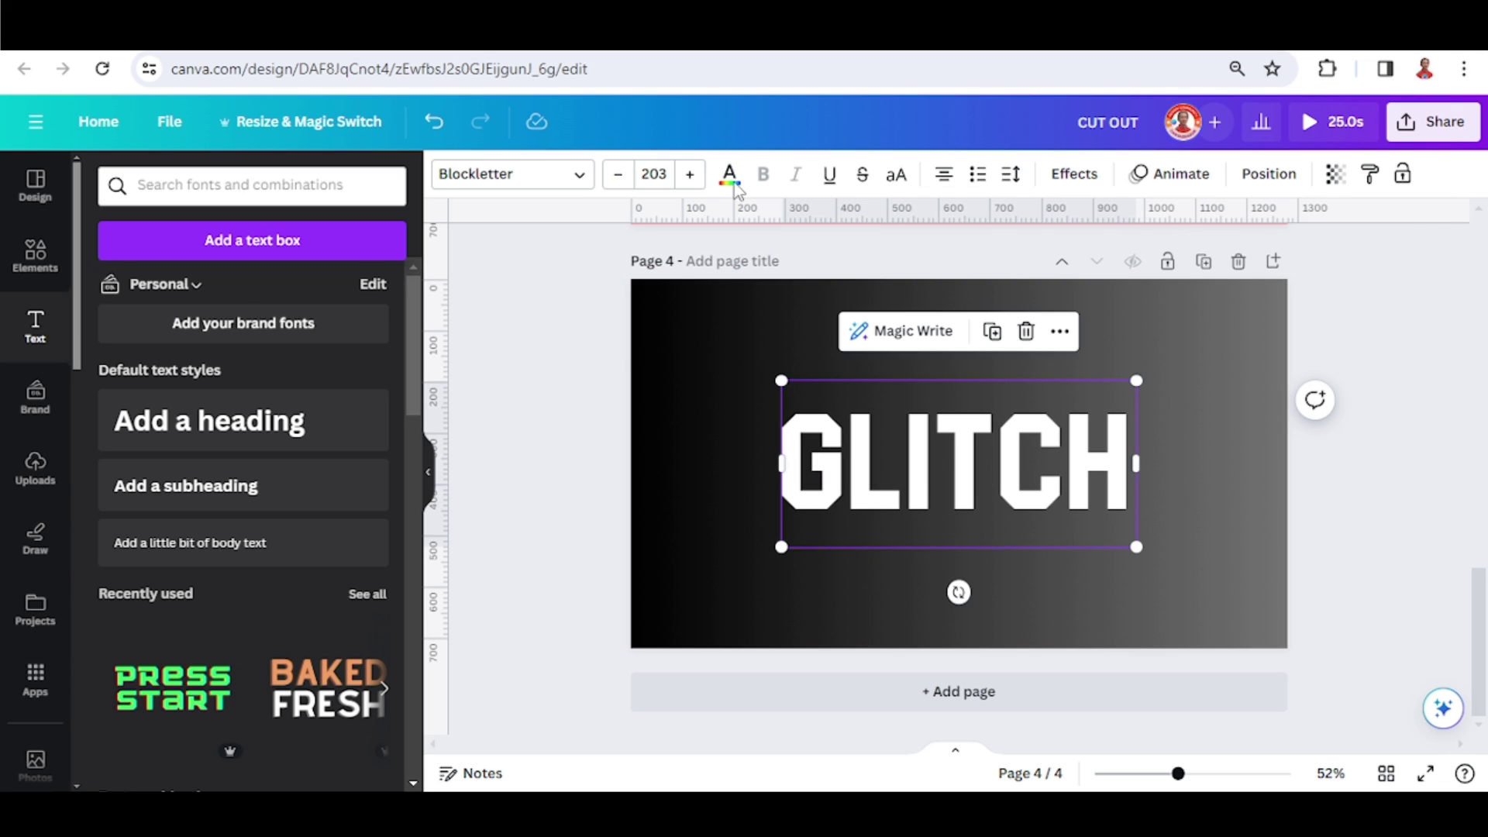
# Step: Color the GLITCH text pink
pyautogui.click(729, 177)
pyautogui.scroll(-1, 221, 502)
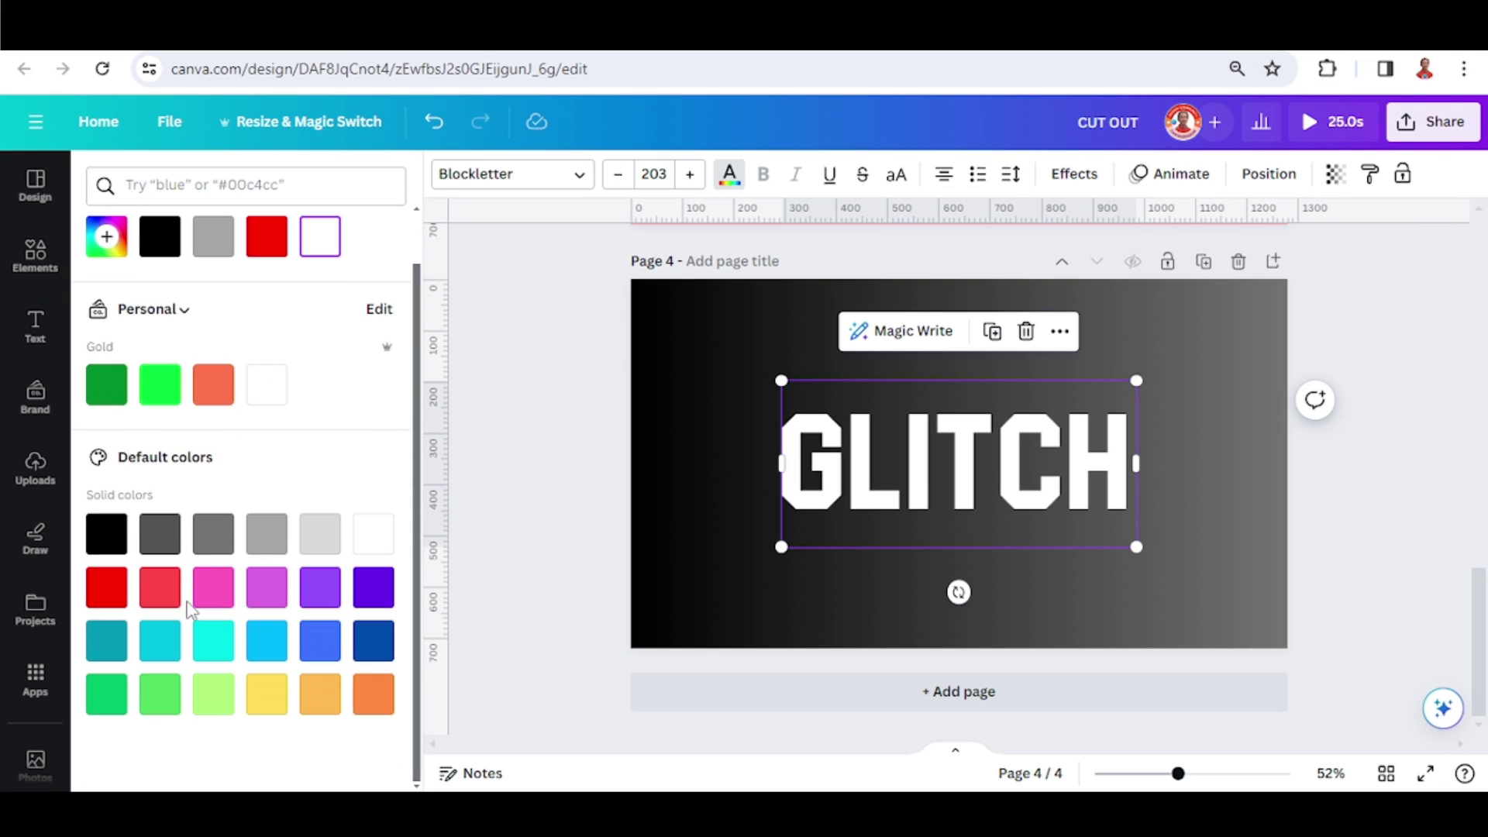
pyautogui.click(214, 603)
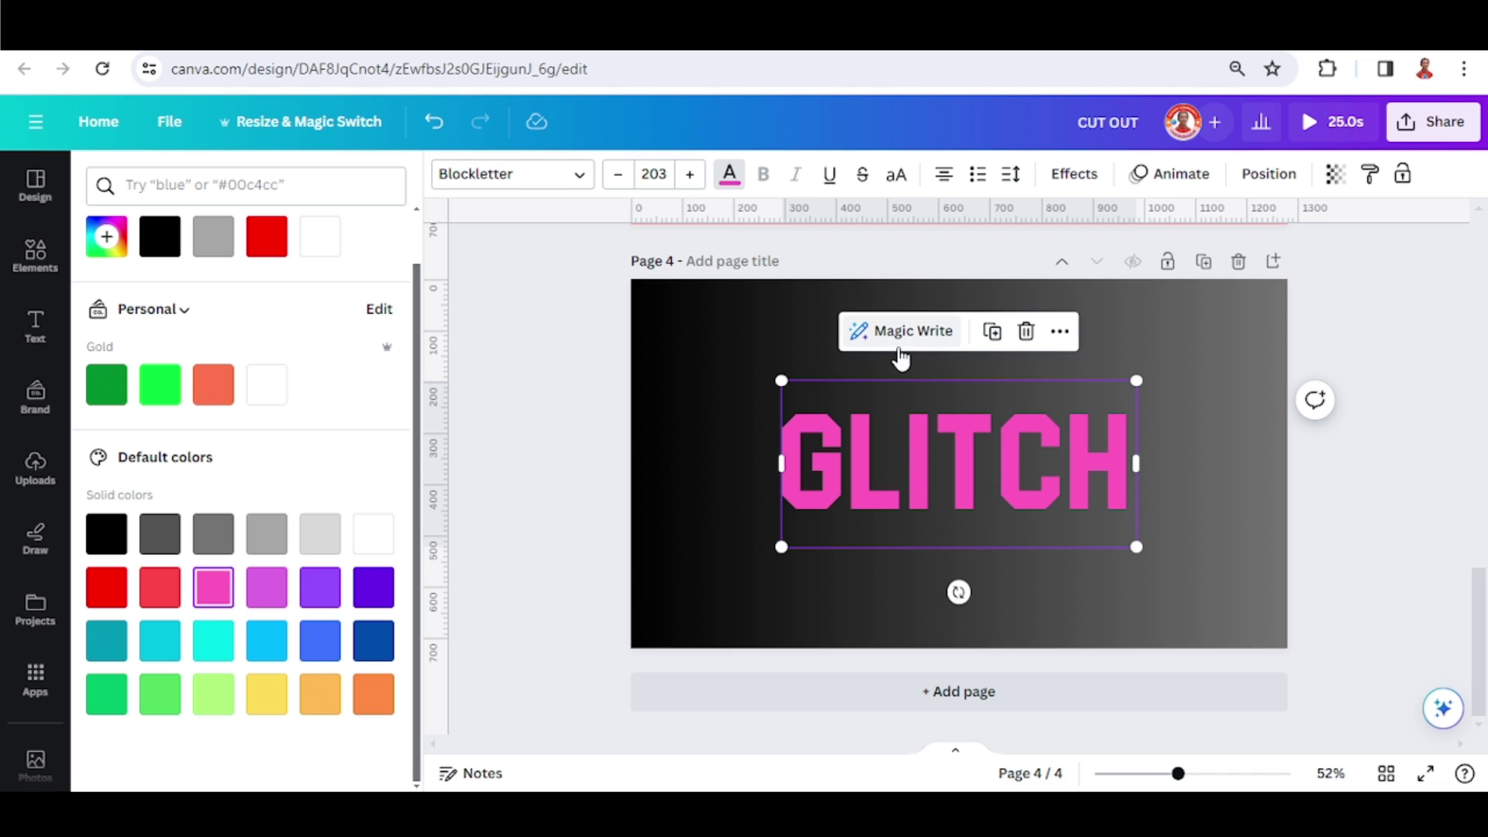
# Step: Duplicate the pink GLITCH text, color the copy turquoise blue and offset it slightly down and right of the original
pyautogui.click(992, 333)
pyautogui.moveTo(973, 451); pyautogui.dragTo(973, 459)
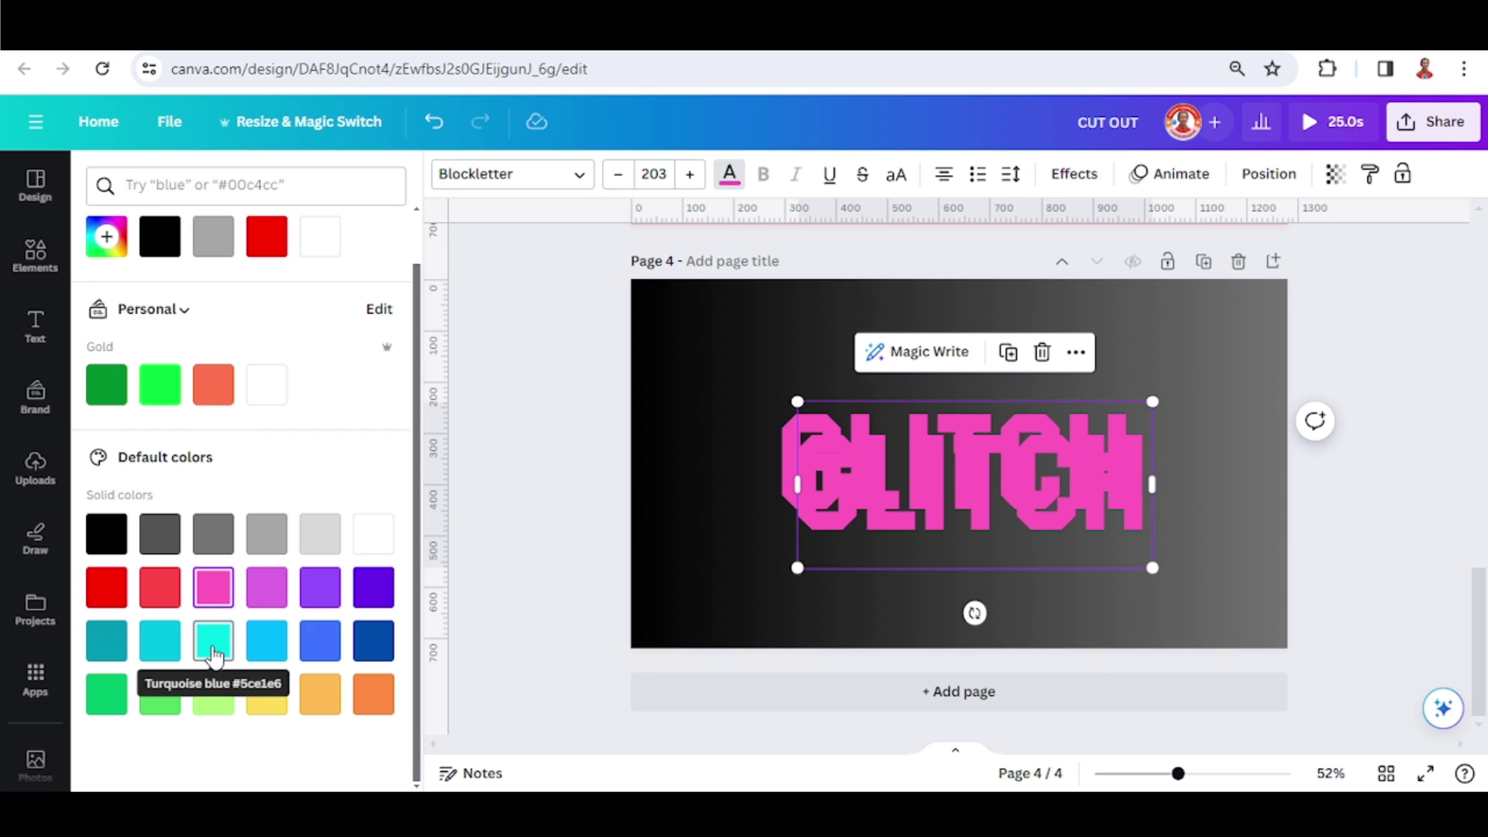
pyautogui.click(214, 657)
pyautogui.moveTo(921, 503); pyautogui.dragTo(909, 490)
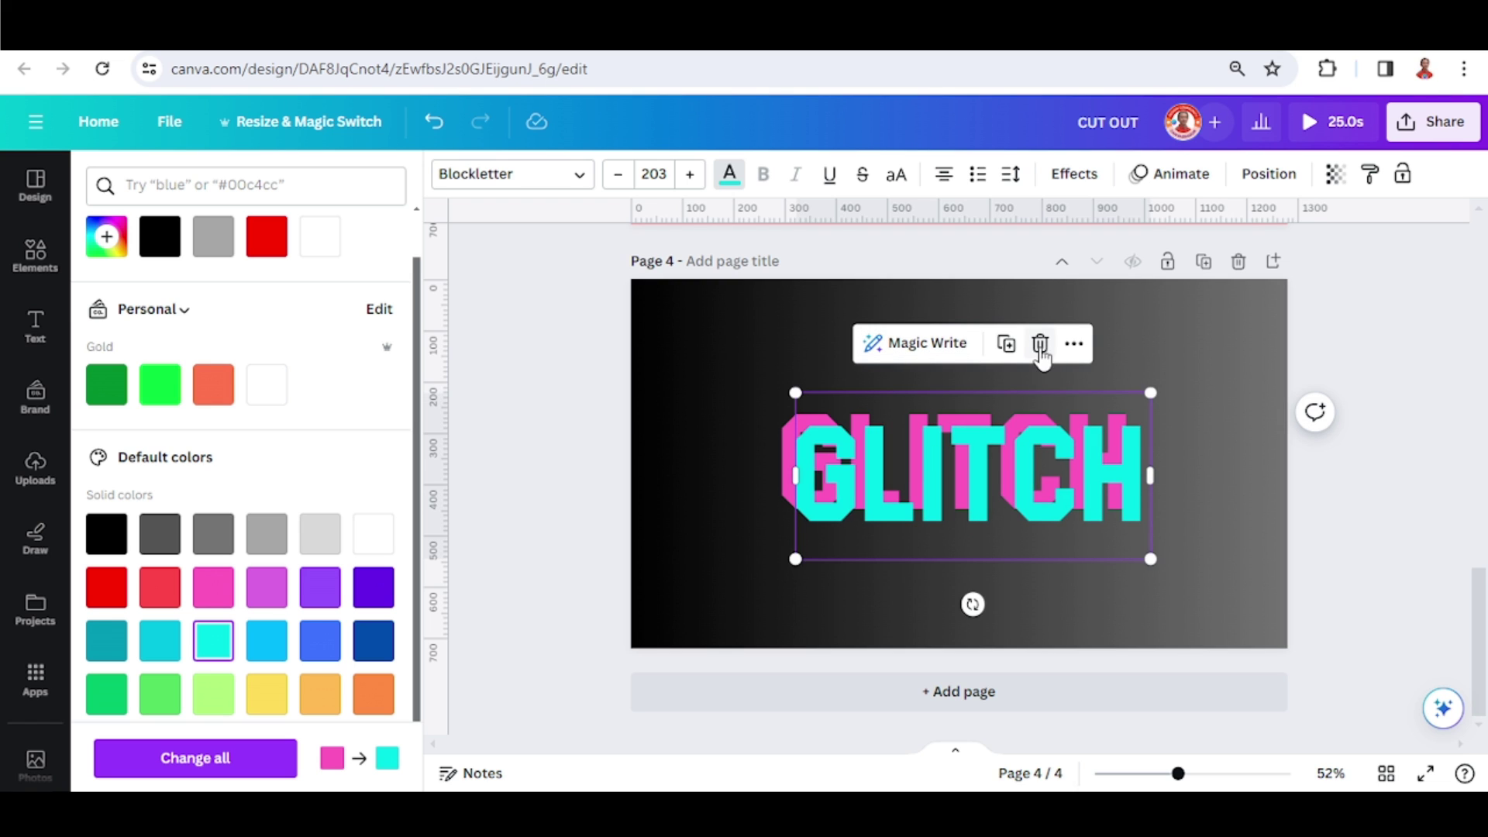
# Step: Duplicate the turquoise GLITCH text, color the copy black and position it between the pink and turquoise layers
pyautogui.click(1013, 349)
pyautogui.moveTo(1043, 518); pyautogui.dragTo(942, 491)
pyautogui.click(160, 236)
pyautogui.click(1207, 775)
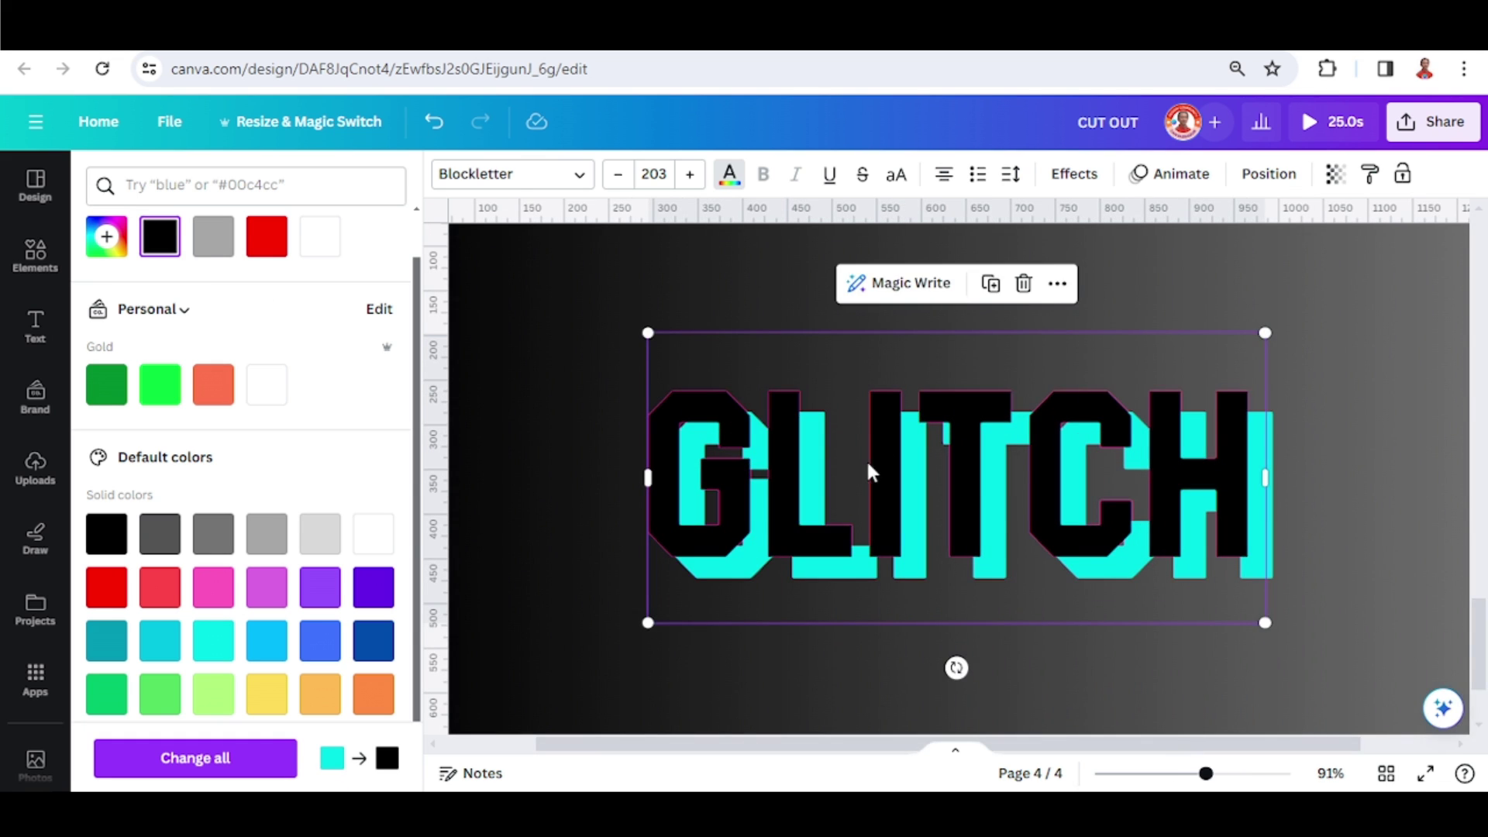
pyautogui.moveTo(866, 459); pyautogui.dragTo(873, 448)
# Step: Select the turquoise GLITCH text from the layer stack and scale it down slightly
pyautogui.click(1257, 182)
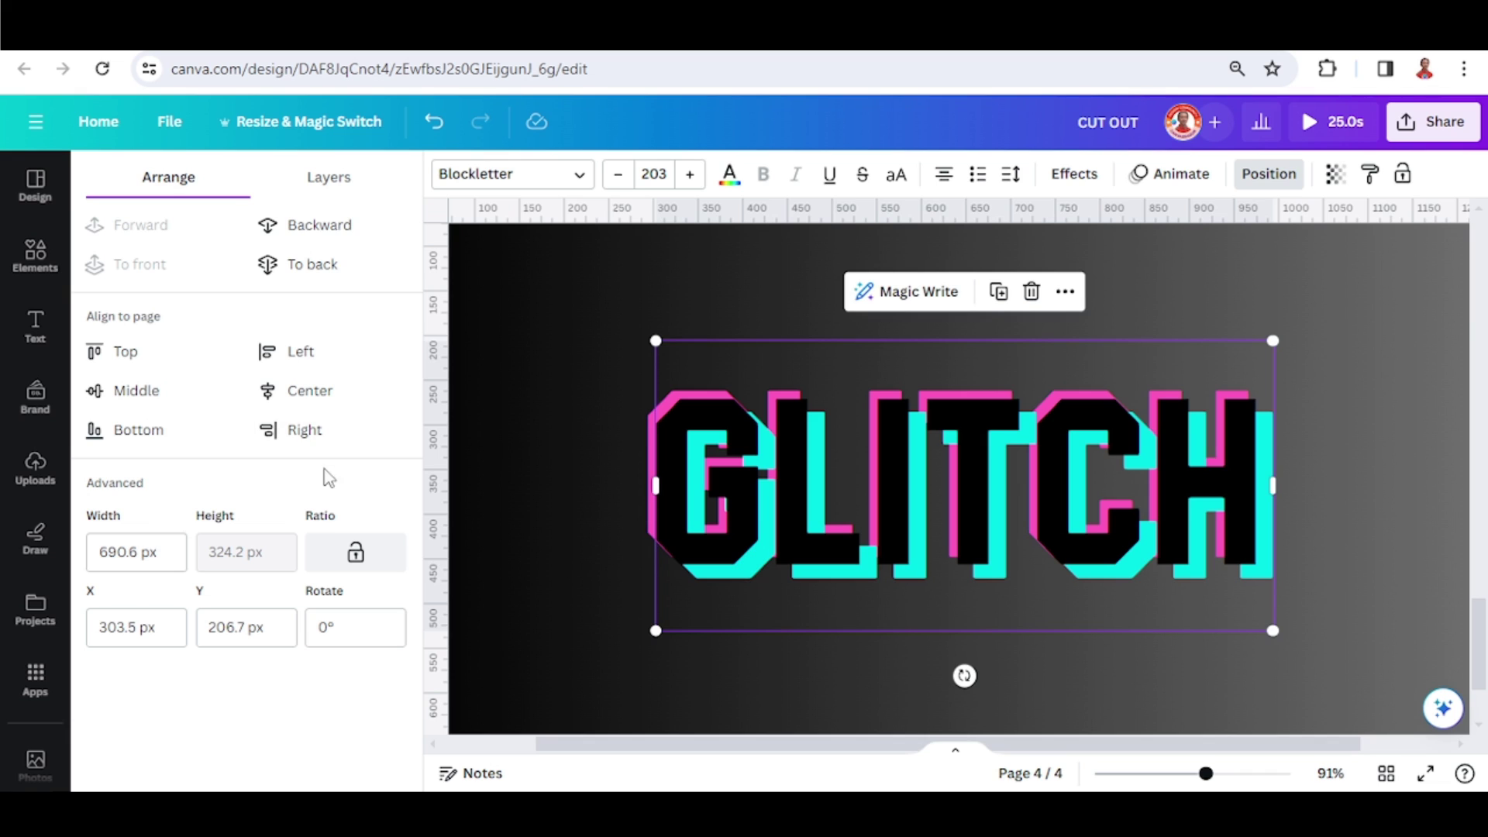
pyautogui.click(327, 180)
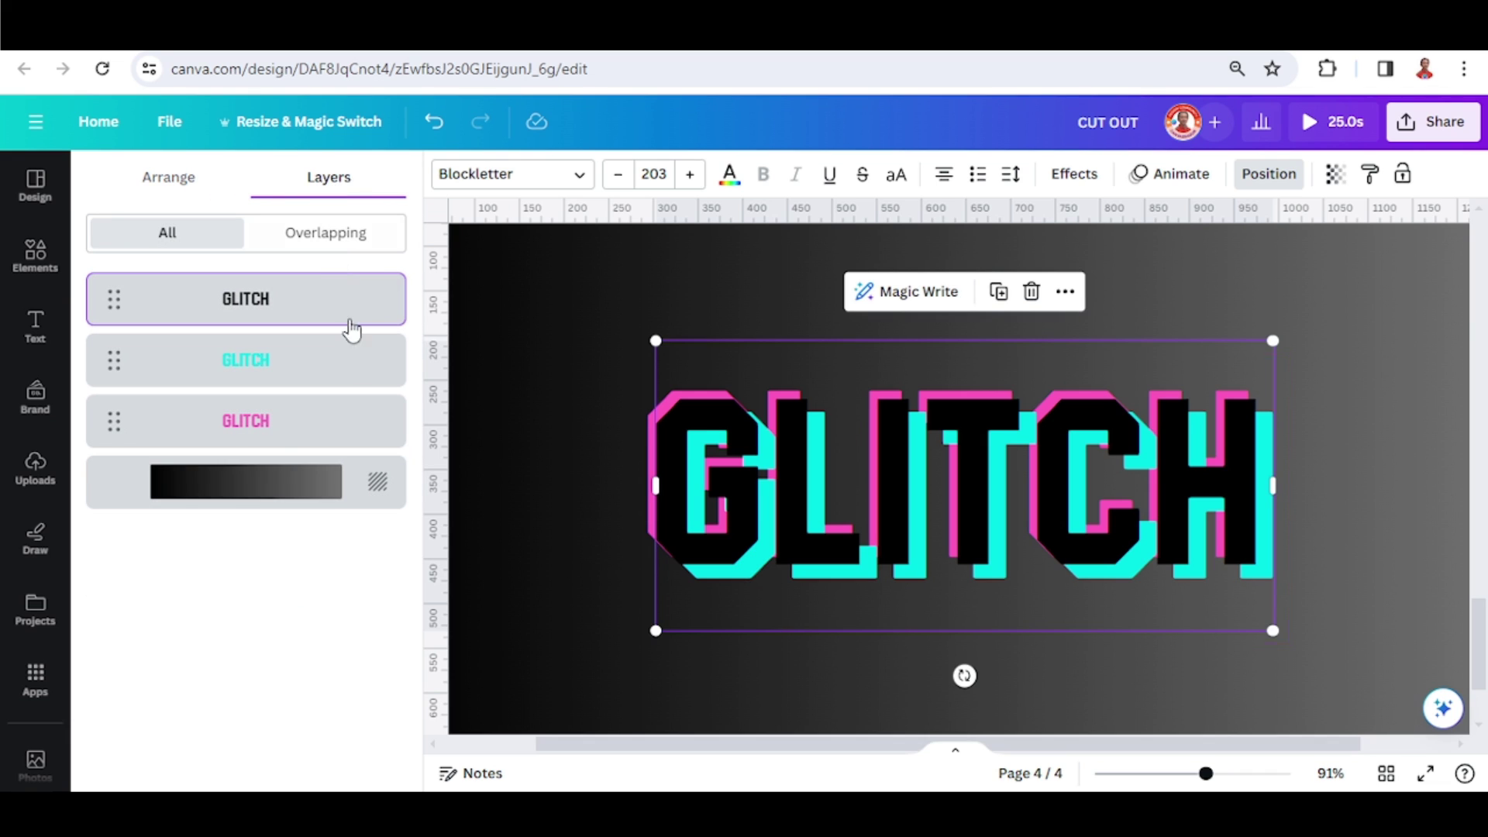
pyautogui.click(375, 373)
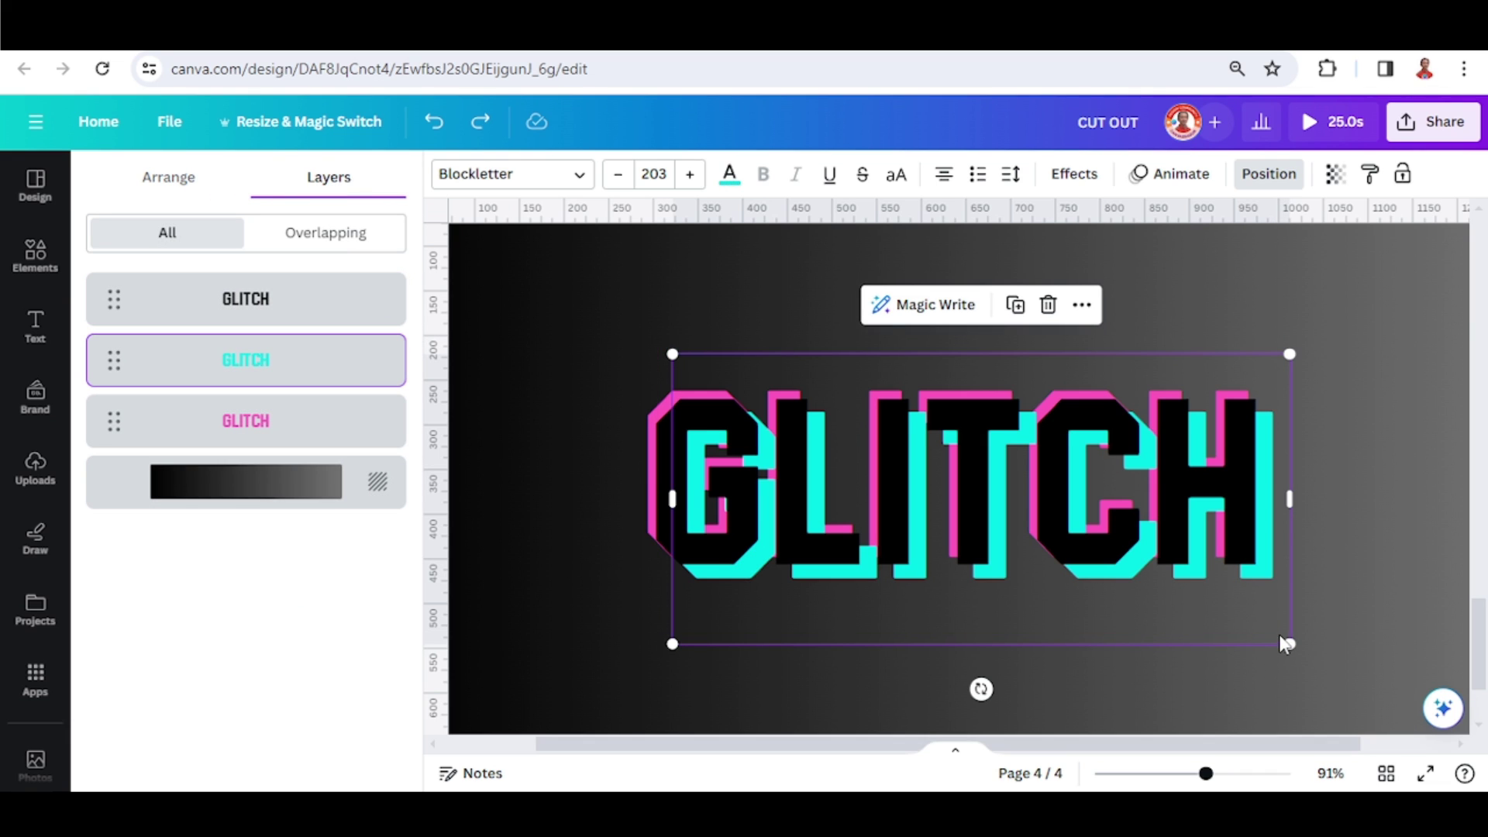
pyautogui.moveTo(1284, 643); pyautogui.dragTo(1275, 633)
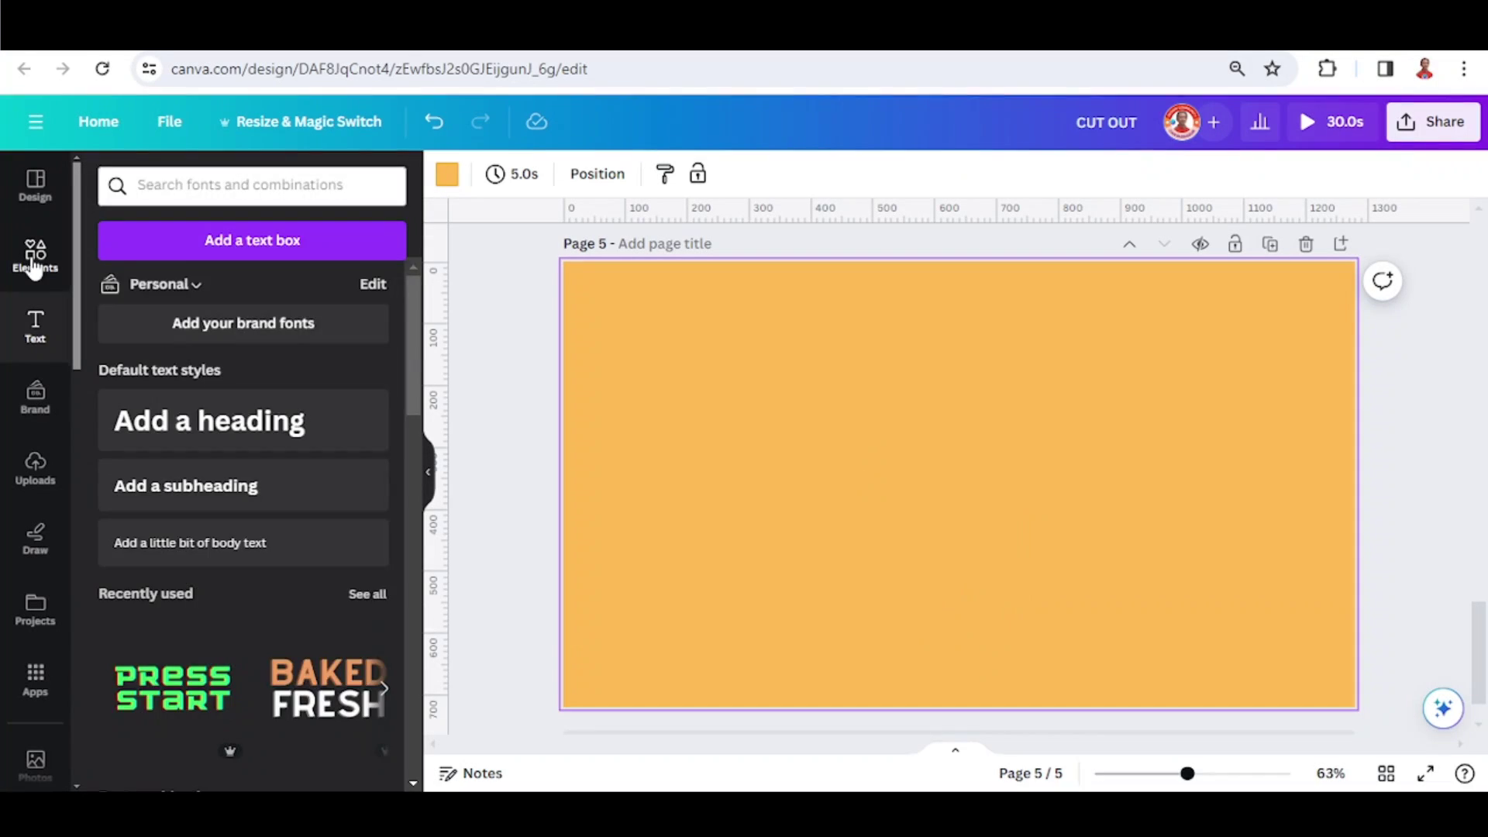
# Step: Add a circle shape to the orange page 5, enlarge it and center it on the page
pyautogui.click(39, 263)
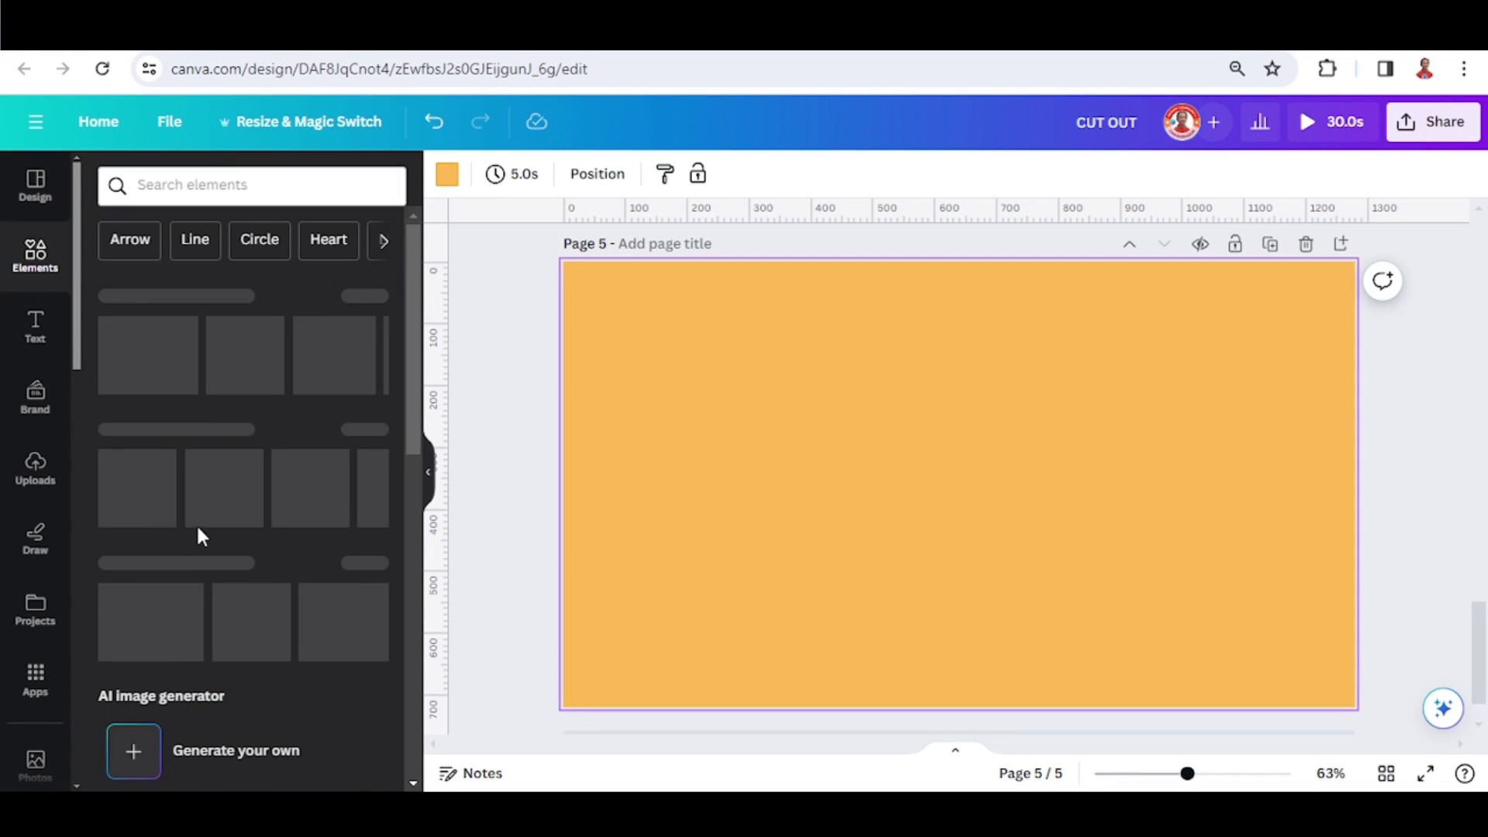
pyautogui.click(361, 496)
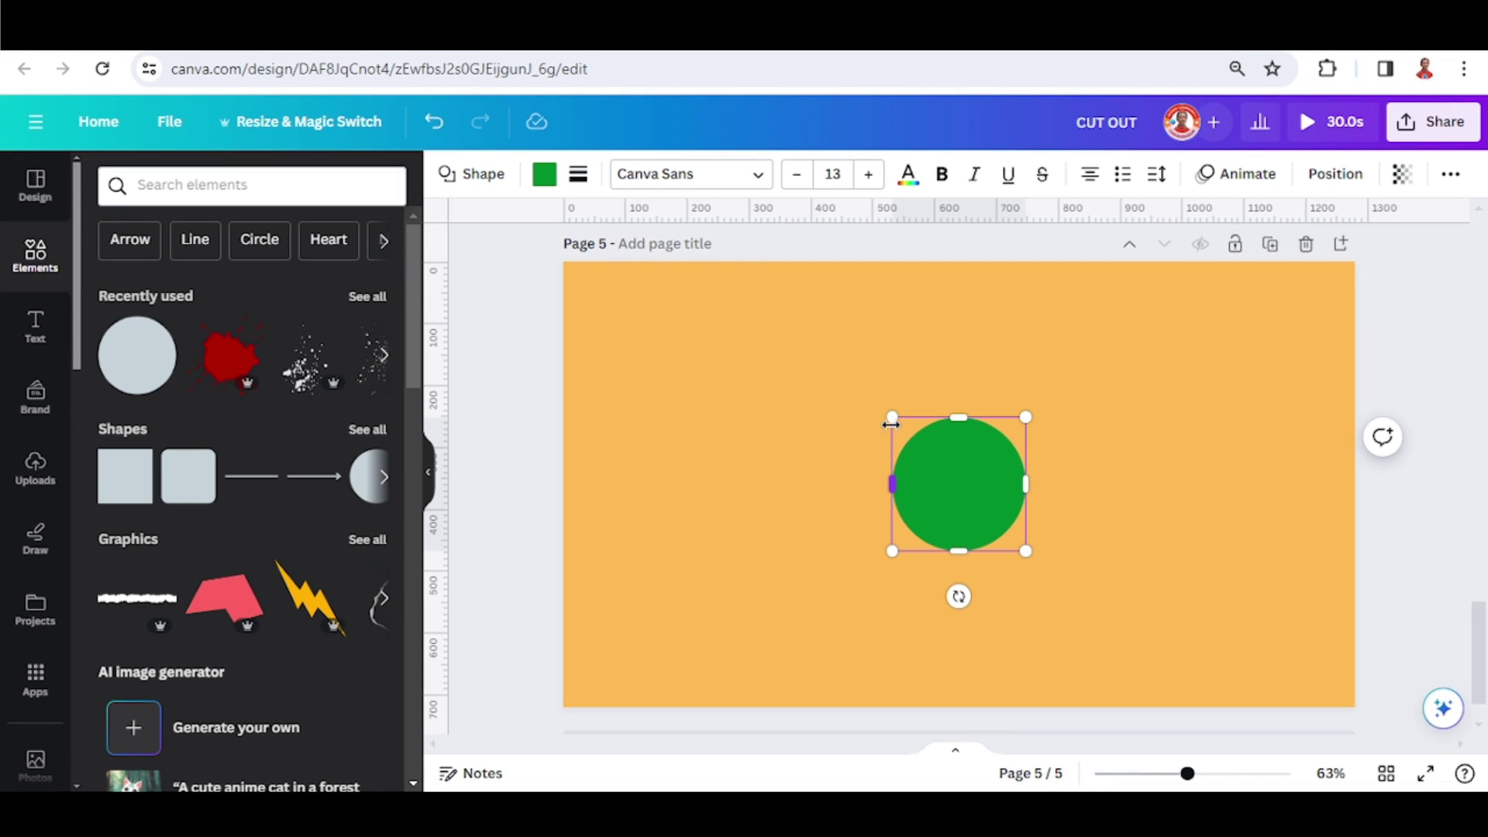
pyautogui.moveTo(892, 419); pyautogui.dragTo(749, 314)
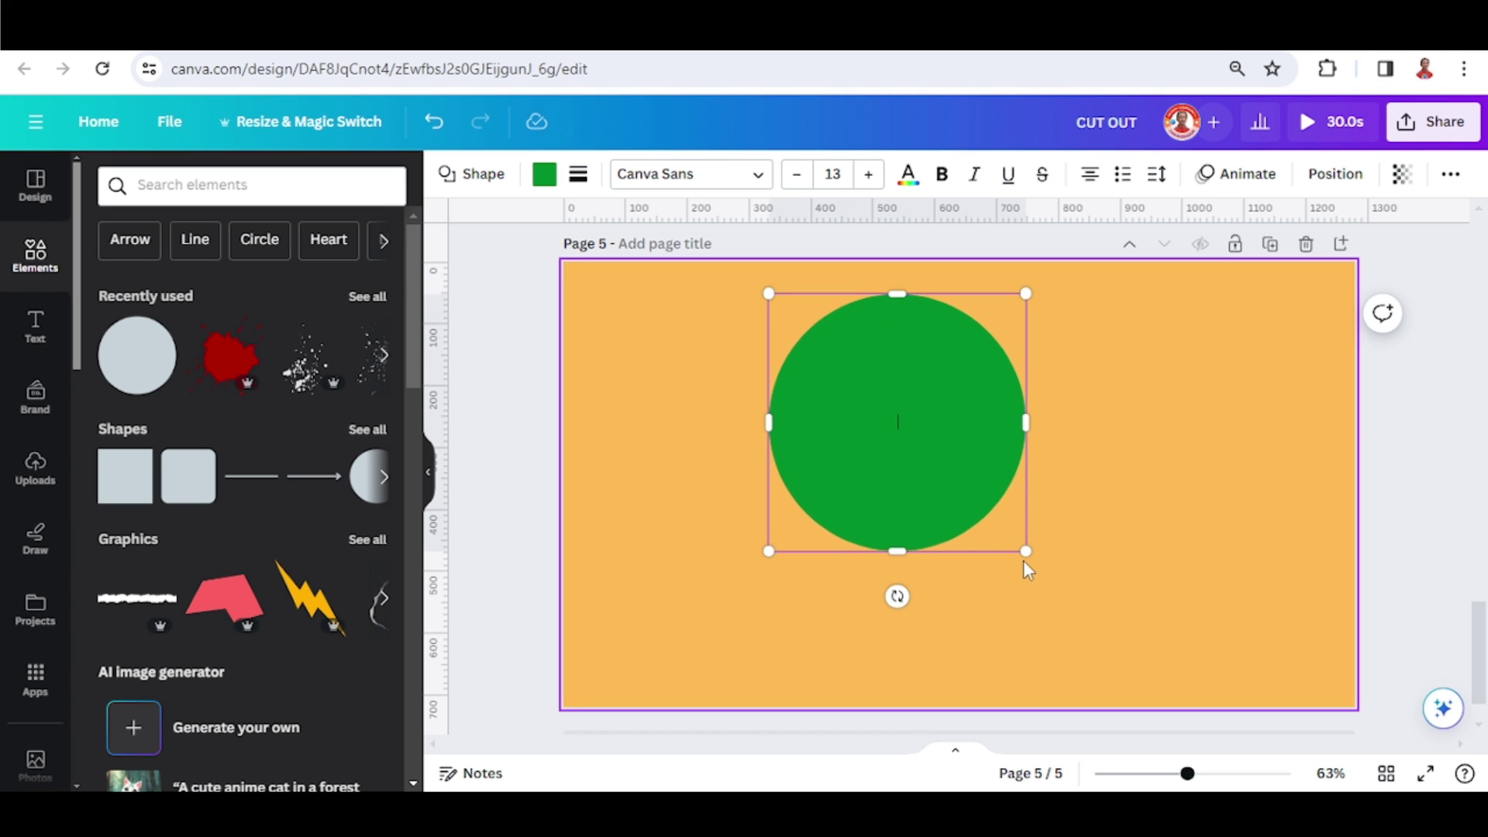
pyautogui.moveTo(1024, 562); pyautogui.dragTo(1050, 572)
pyautogui.click(1143, 571)
pyautogui.moveTo(941, 488); pyautogui.dragTo(983, 521)
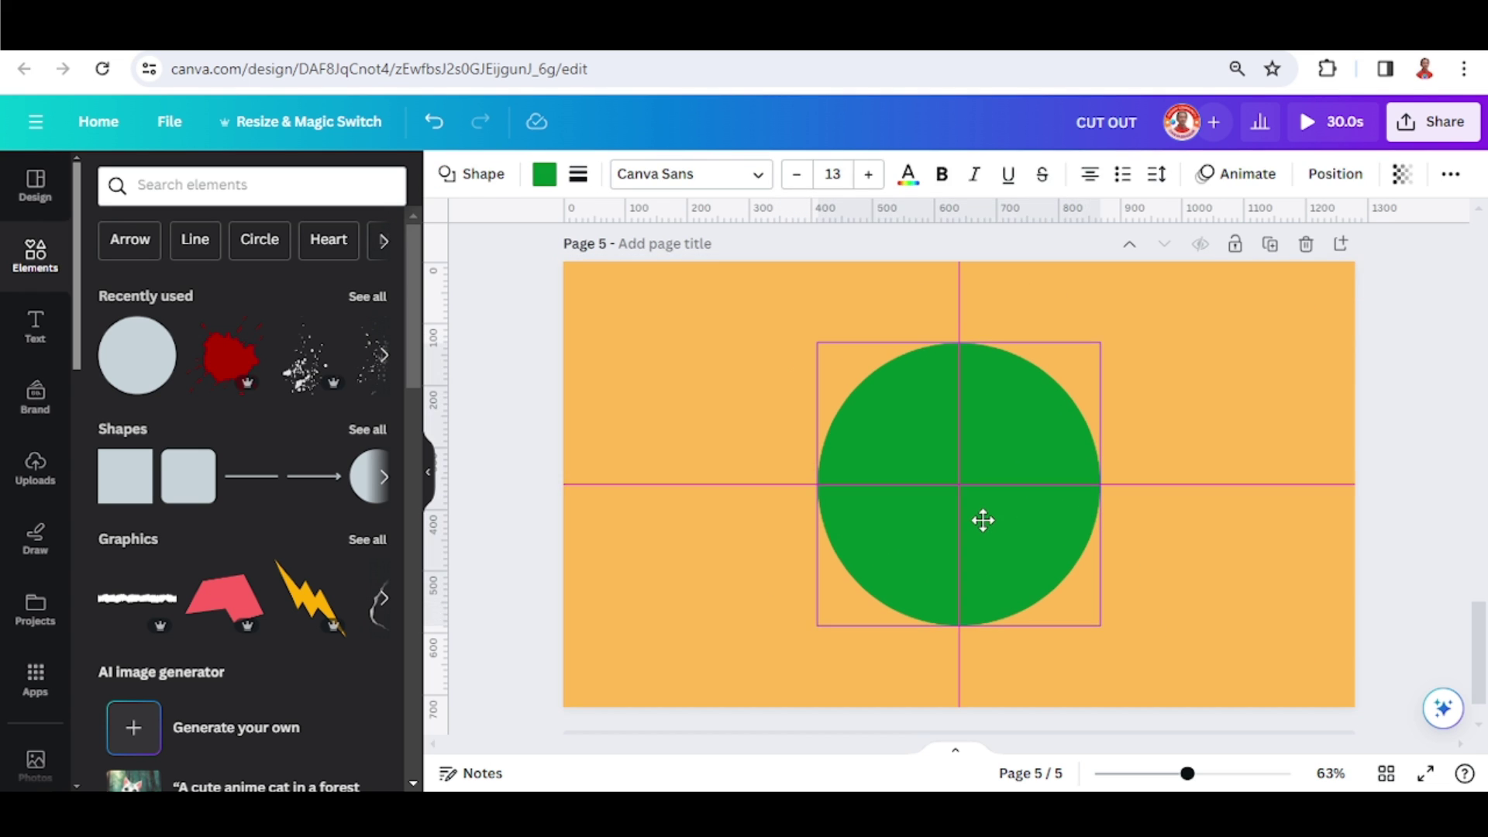
# Step: Find and open the TypeCraft app, and replace its sample text with SPHERE
pyautogui.click(697, 542)
pyautogui.click(27, 696)
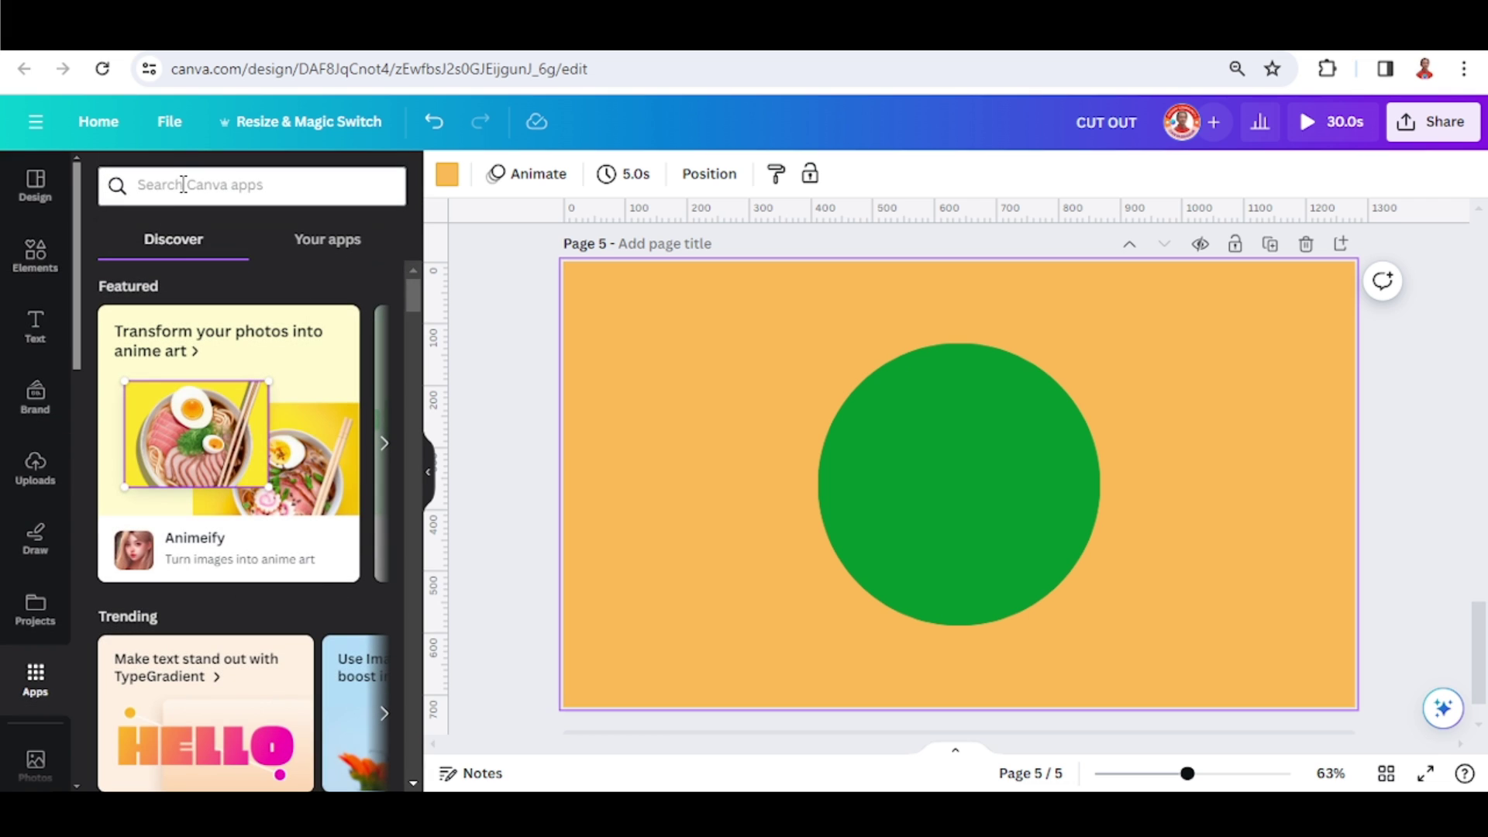
pyautogui.write('TYPE')
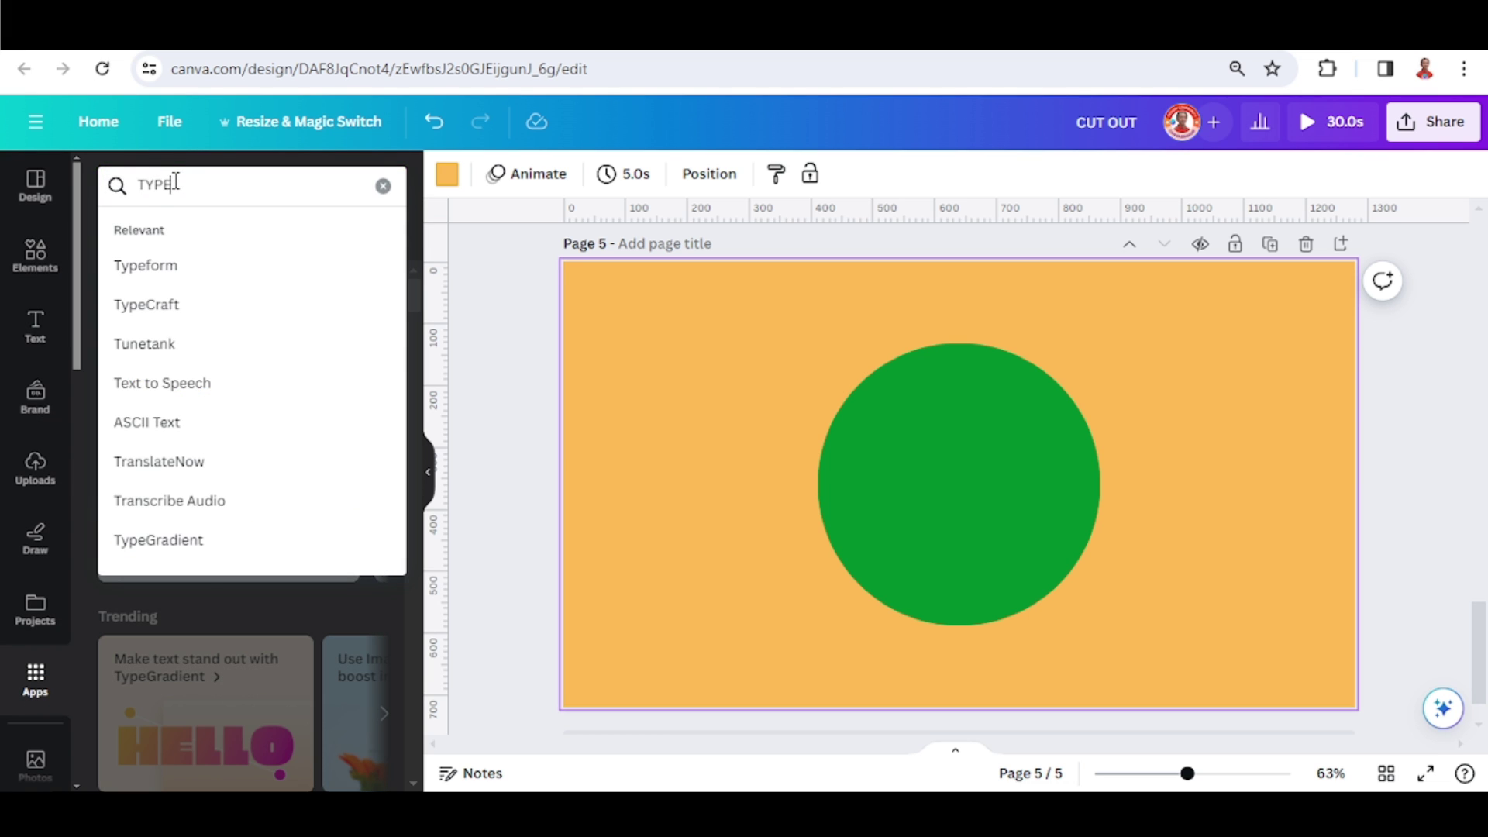
pyautogui.click(172, 307)
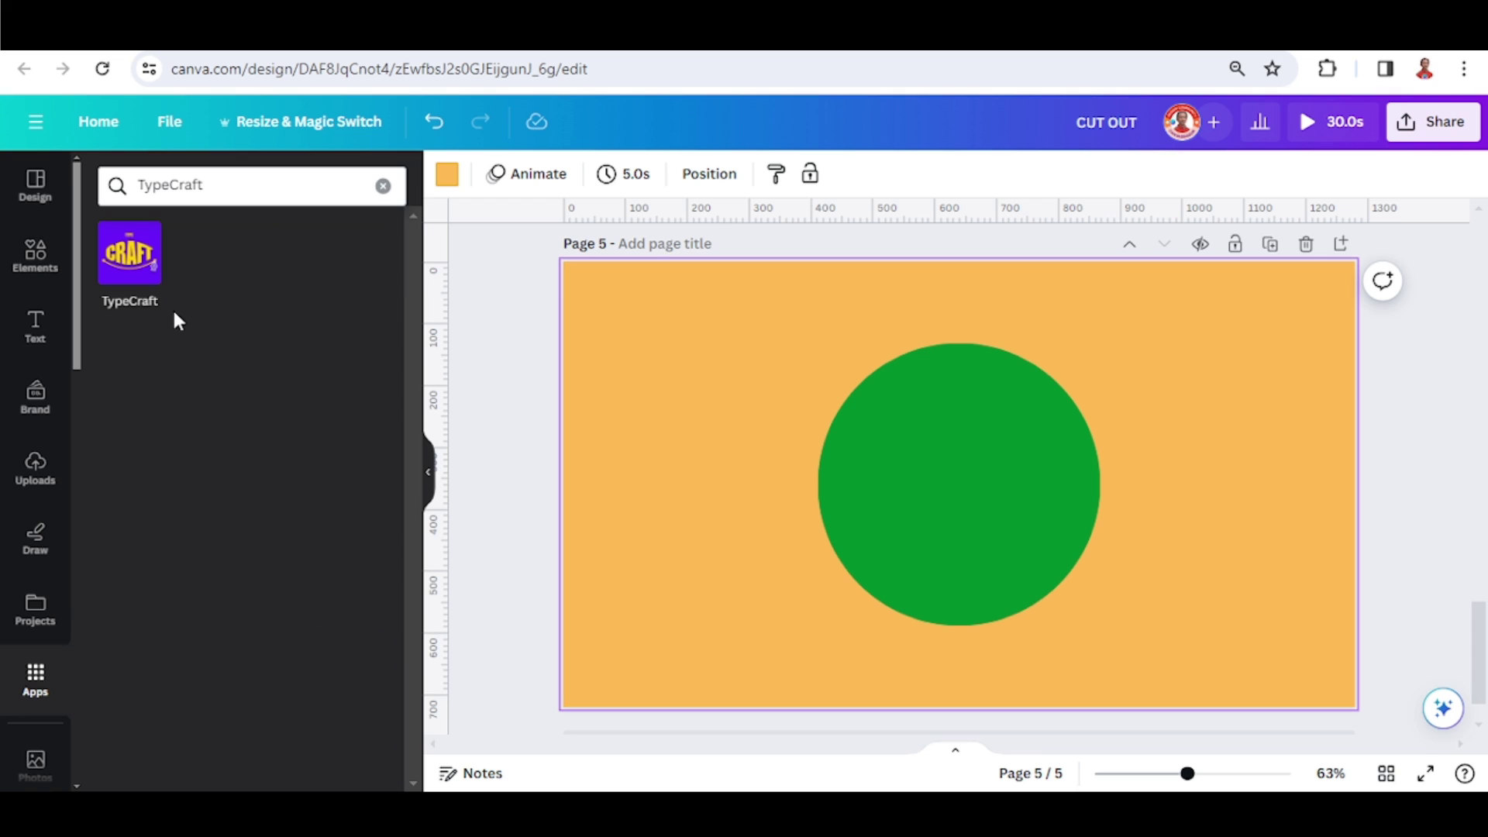
pyautogui.click(119, 256)
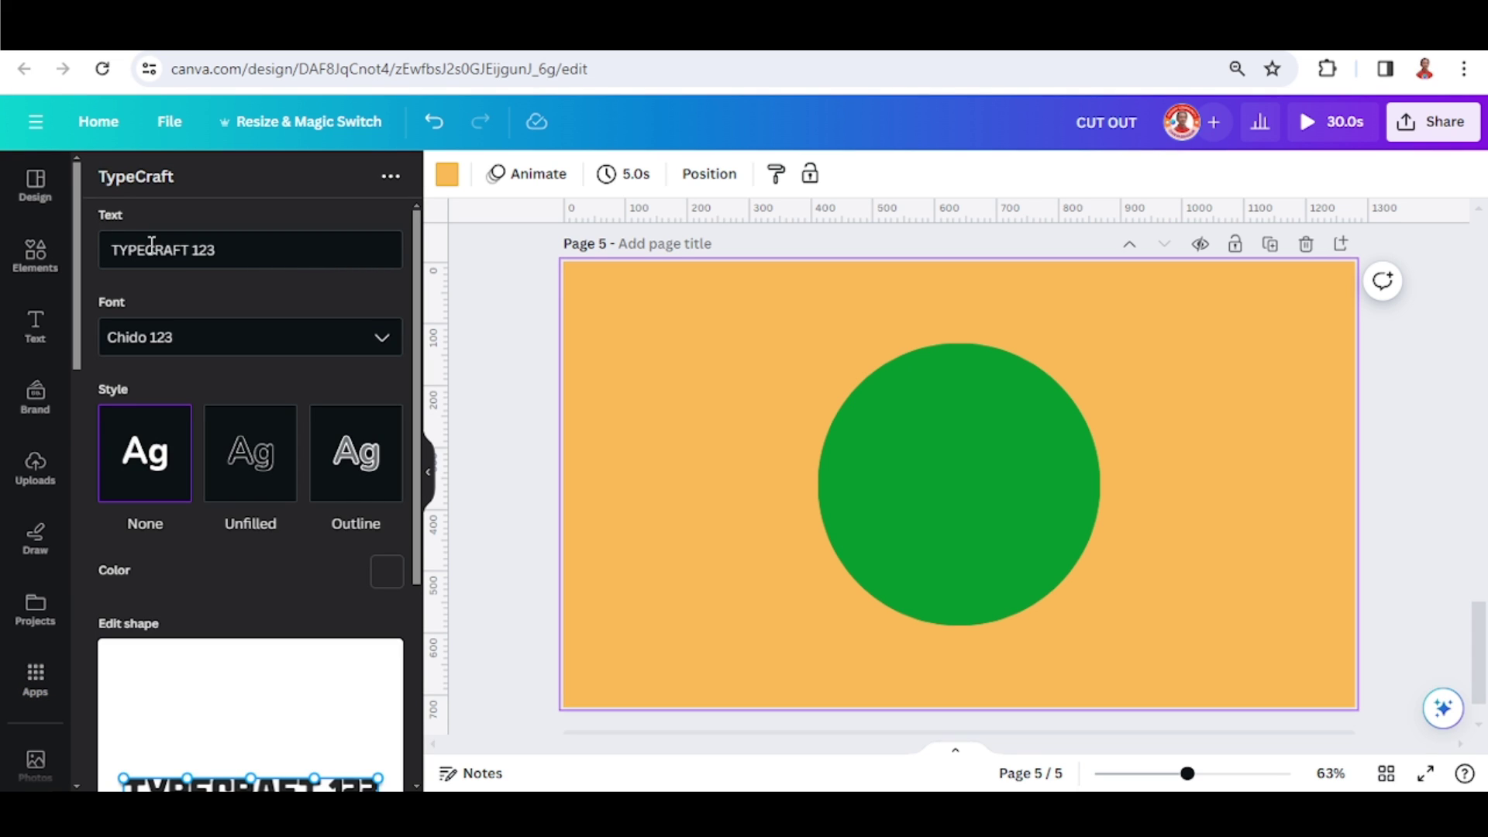
pyautogui.moveTo(220, 264); pyautogui.dragTo(78, 257)
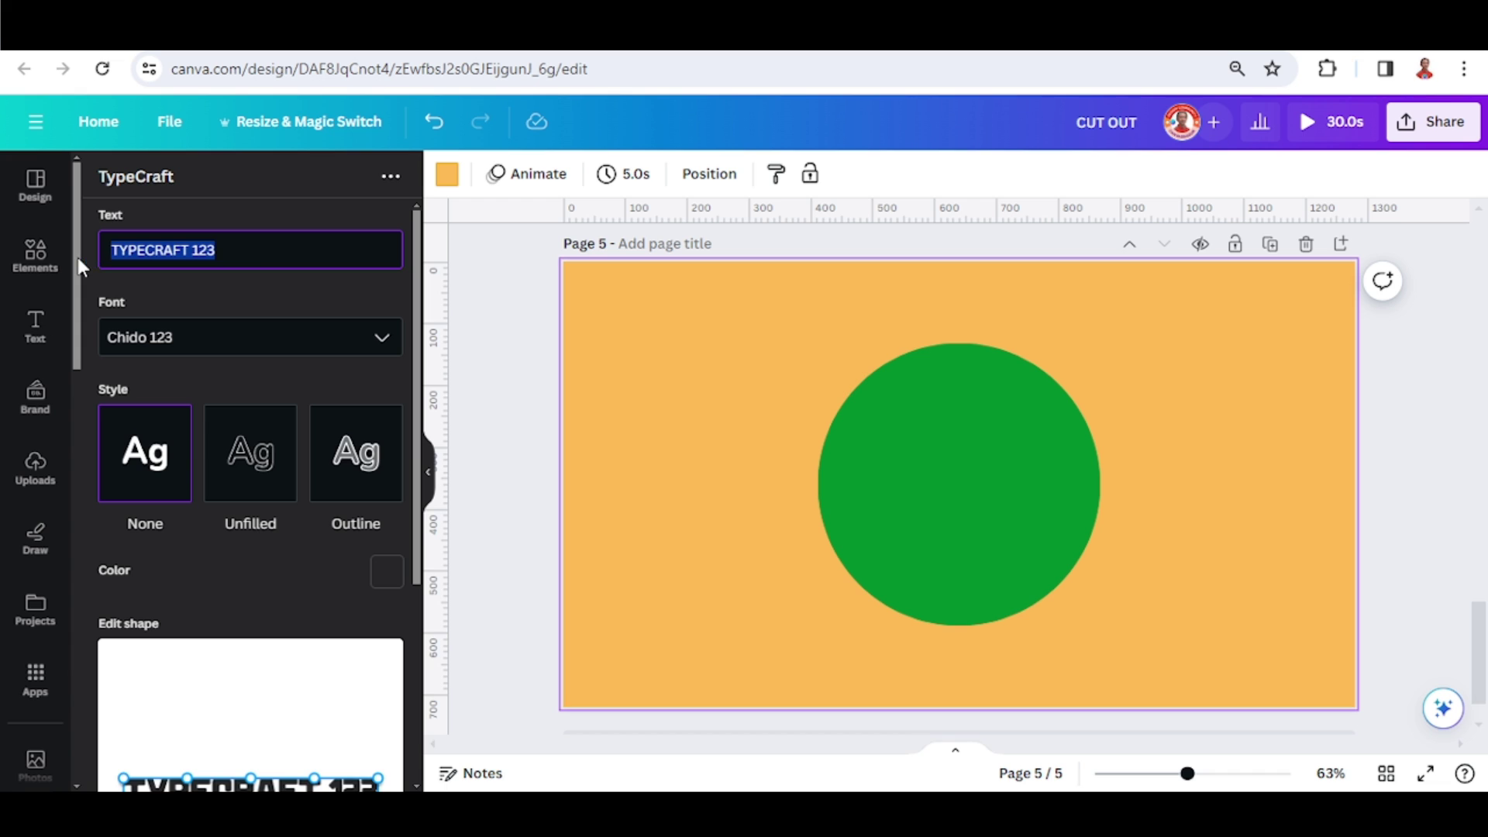
pyautogui.write('SPHERE')
pyautogui.click(278, 343)
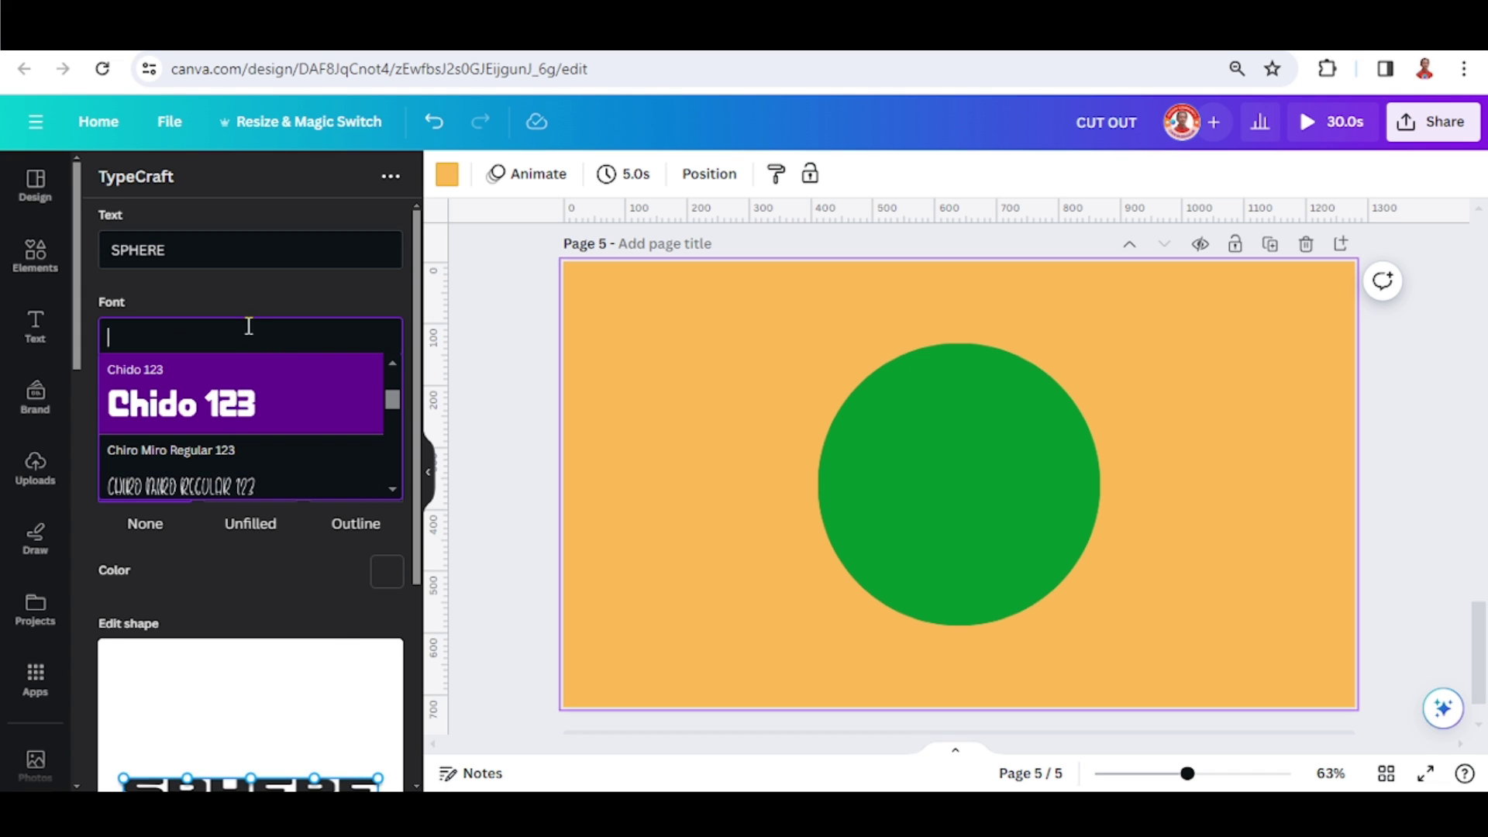
pyautogui.click(258, 287)
pyautogui.scroll(-3, 326, 333)
pyautogui.click(384, 357)
pyautogui.scroll(2, 341, 365)
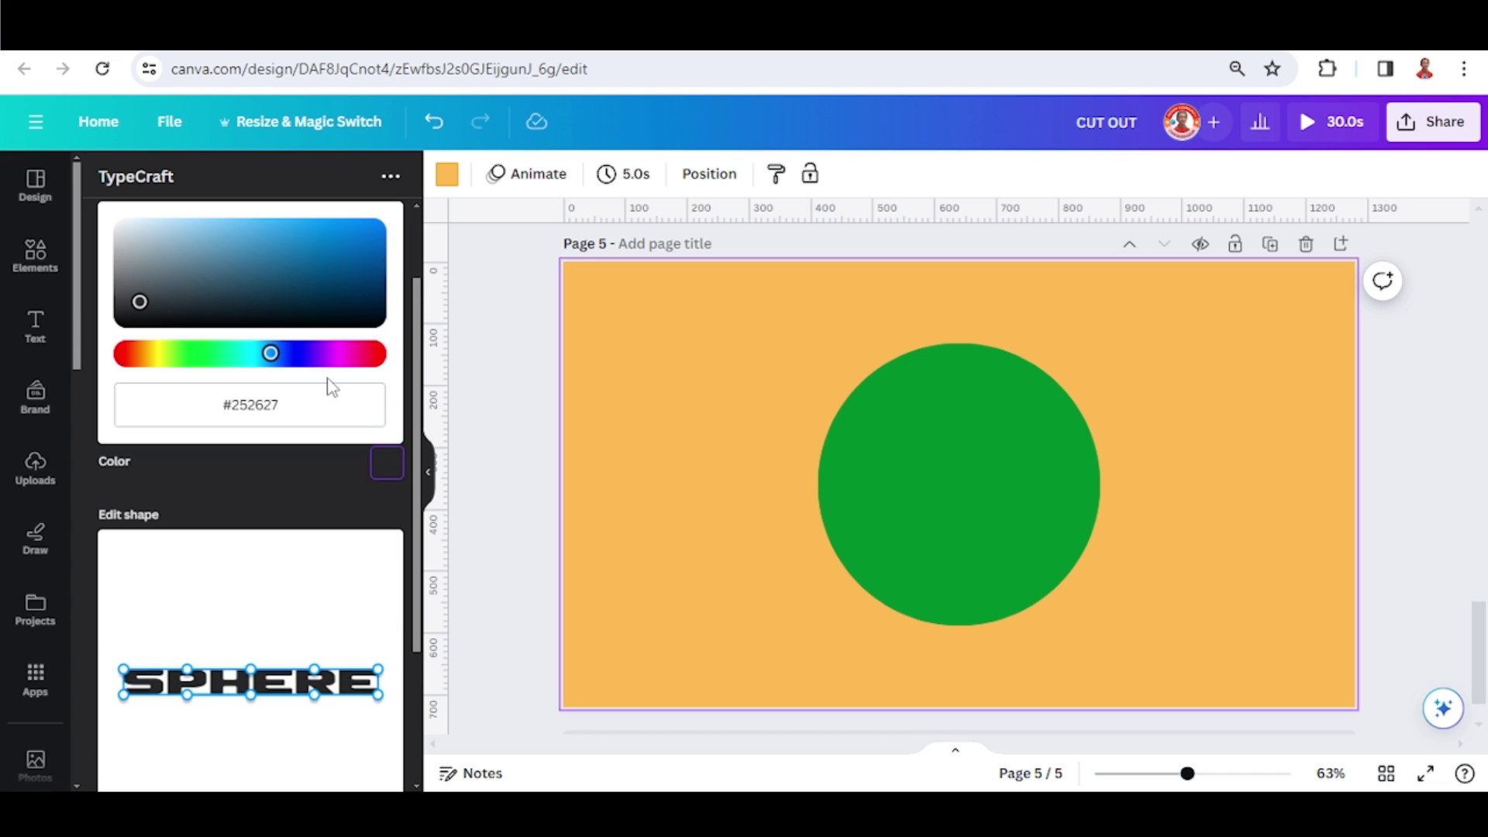
pyautogui.click(309, 482)
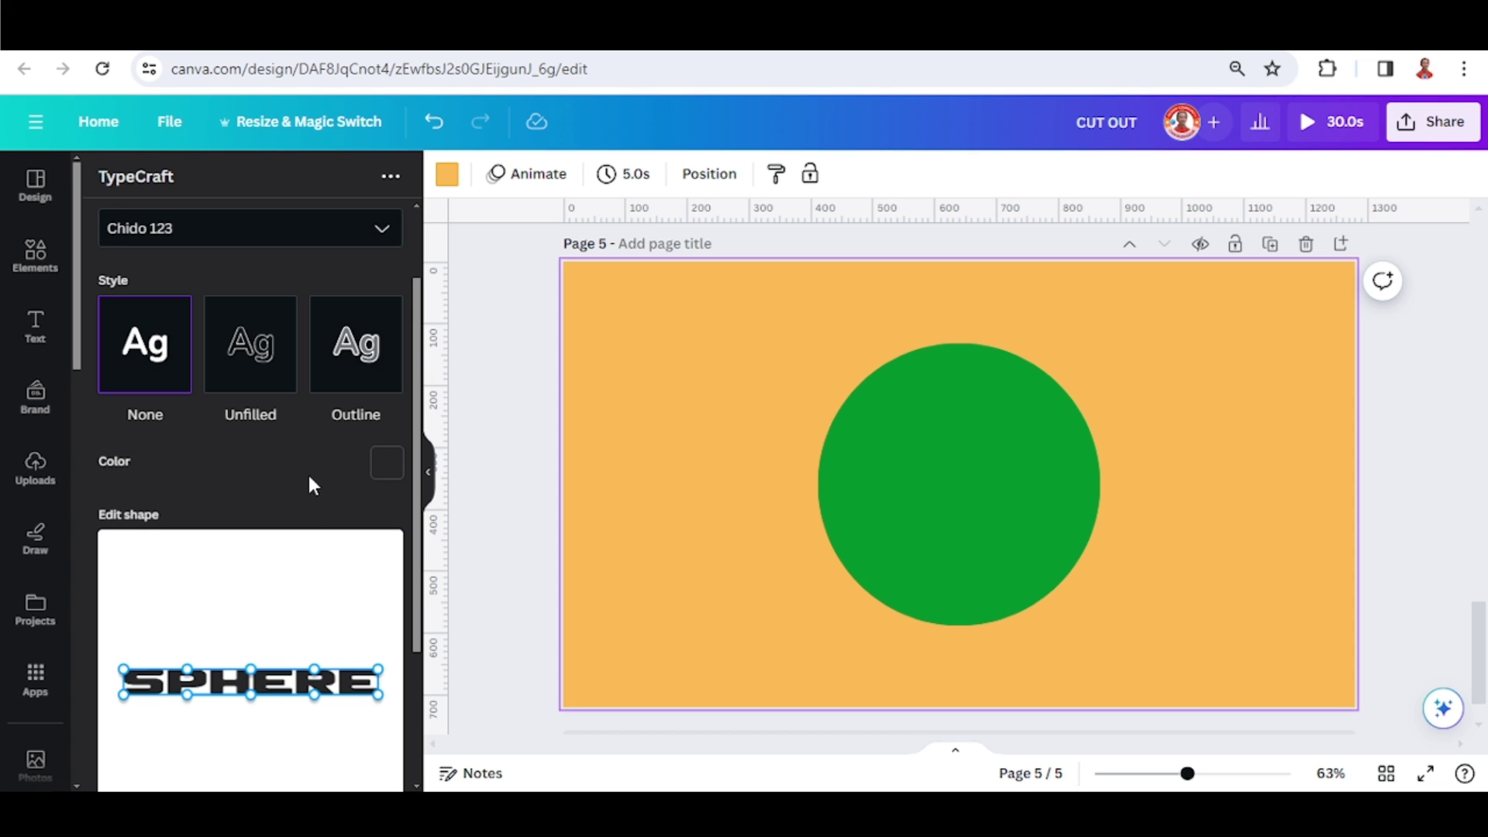
# Step: Warp the SPHERE lettering into a rounded, near-circular shape by bulging its upper and lower edges and widening their curve handles
pyautogui.scroll(-3, 232, 450)
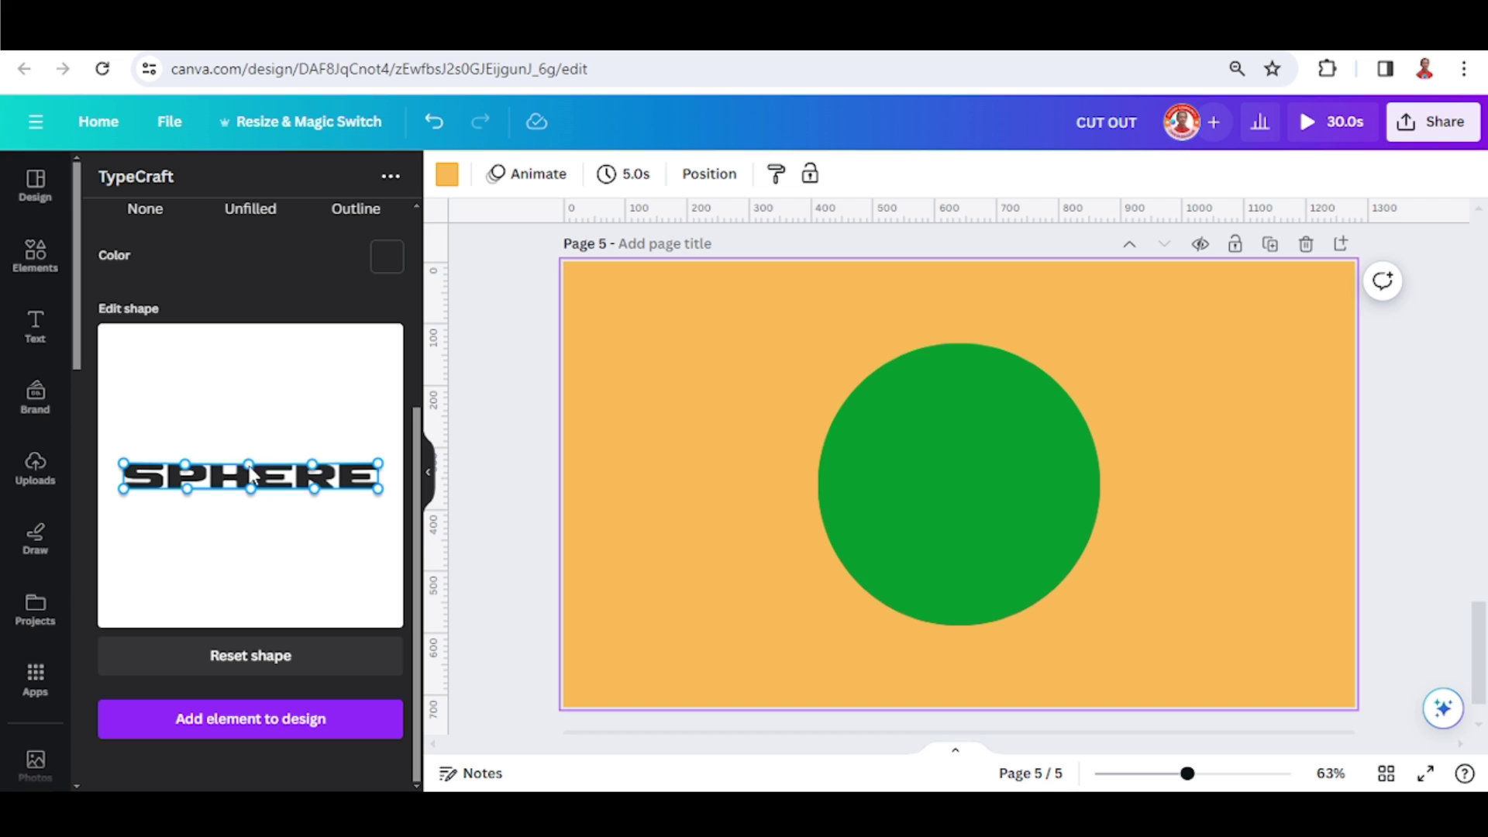
pyautogui.moveTo(252, 474); pyautogui.dragTo(252, 404)
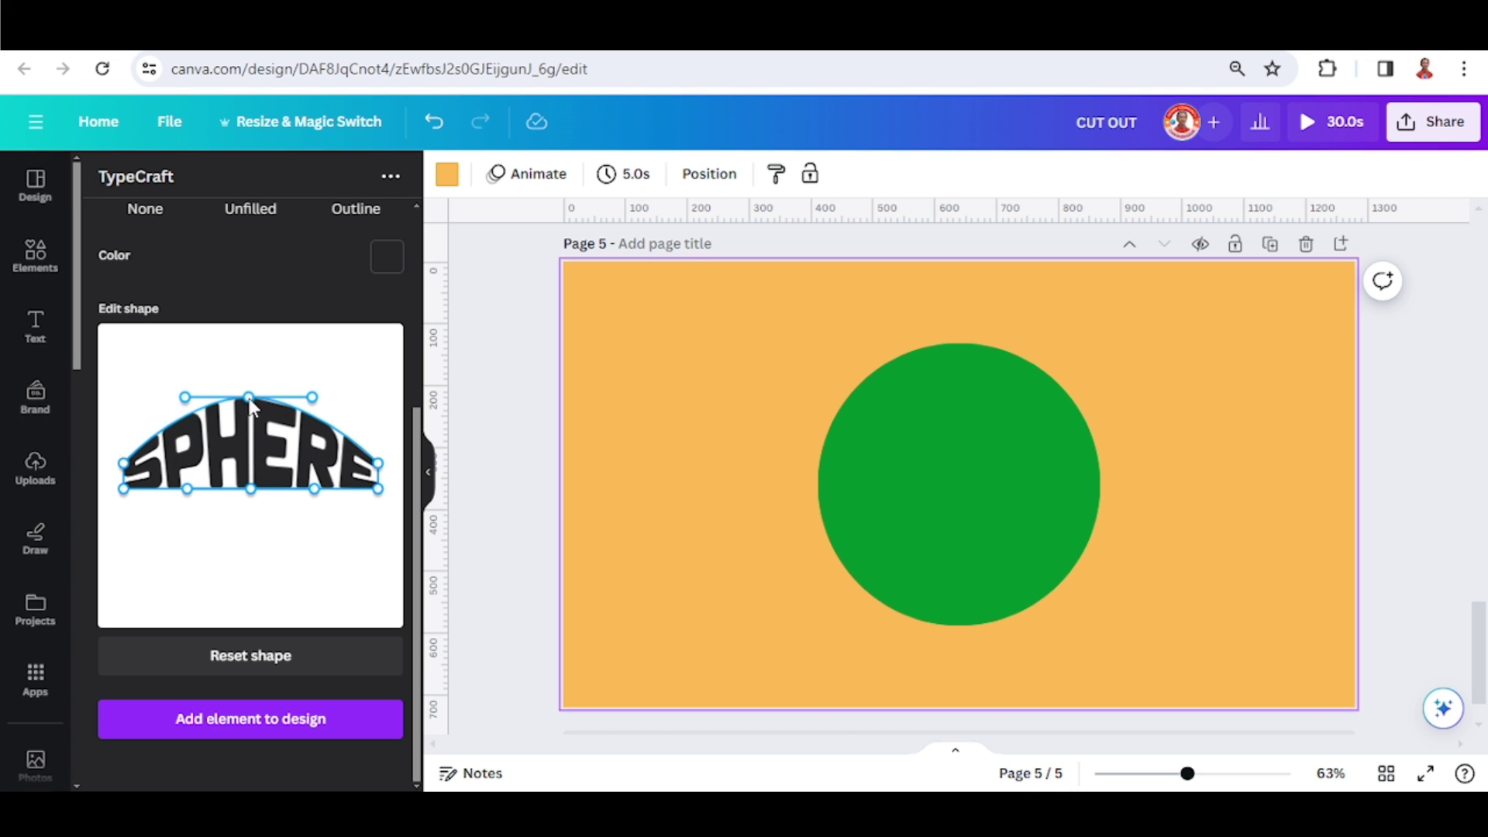
pyautogui.moveTo(248, 496); pyautogui.dragTo(253, 600)
pyautogui.moveTo(253, 404); pyautogui.dragTo(125, 365)
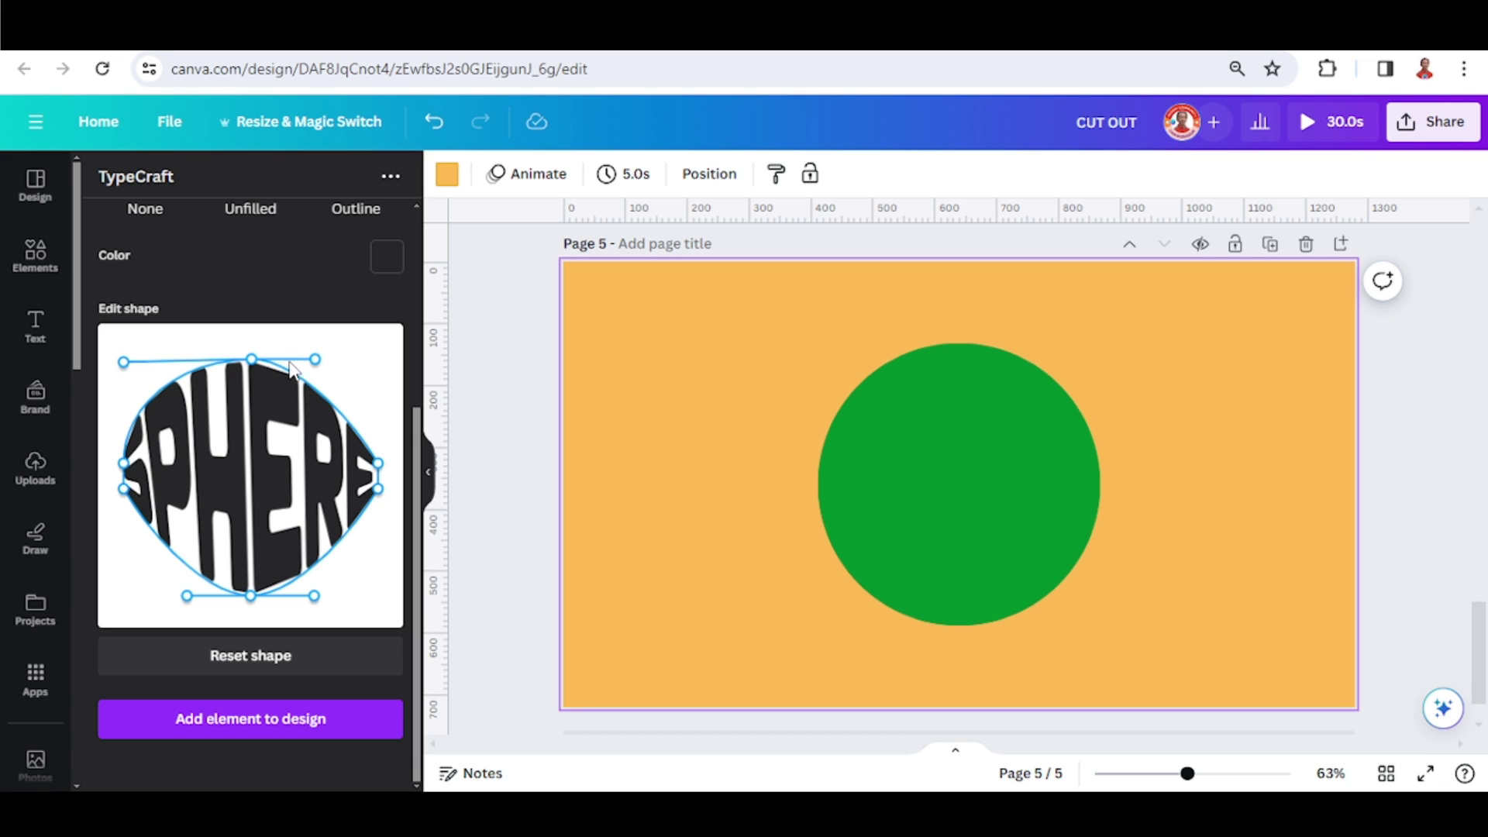
pyautogui.moveTo(317, 362); pyautogui.dragTo(362, 356)
pyautogui.moveTo(188, 597); pyautogui.dragTo(131, 601)
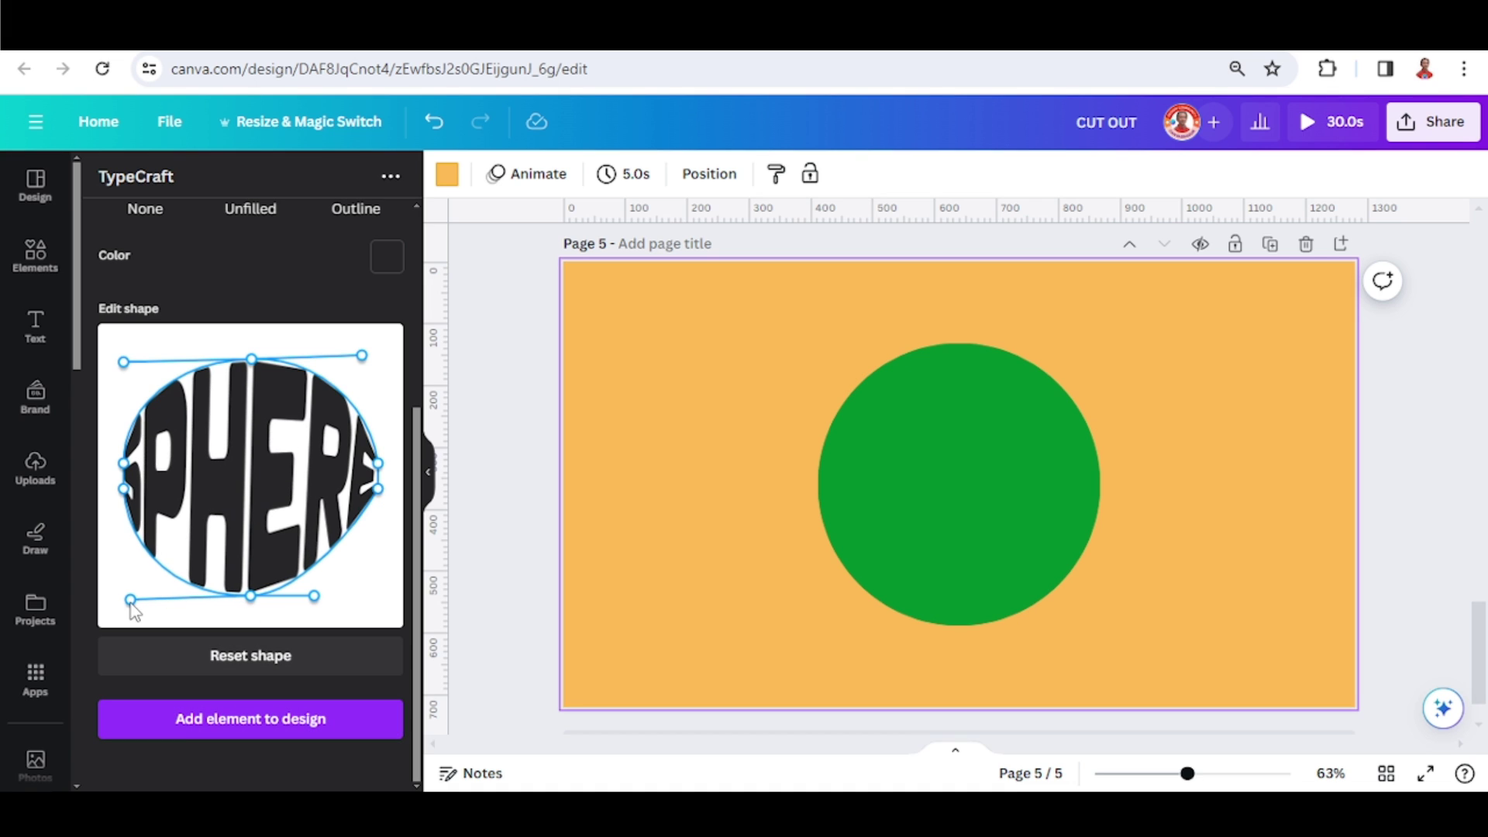
pyautogui.moveTo(317, 595); pyautogui.dragTo(361, 606)
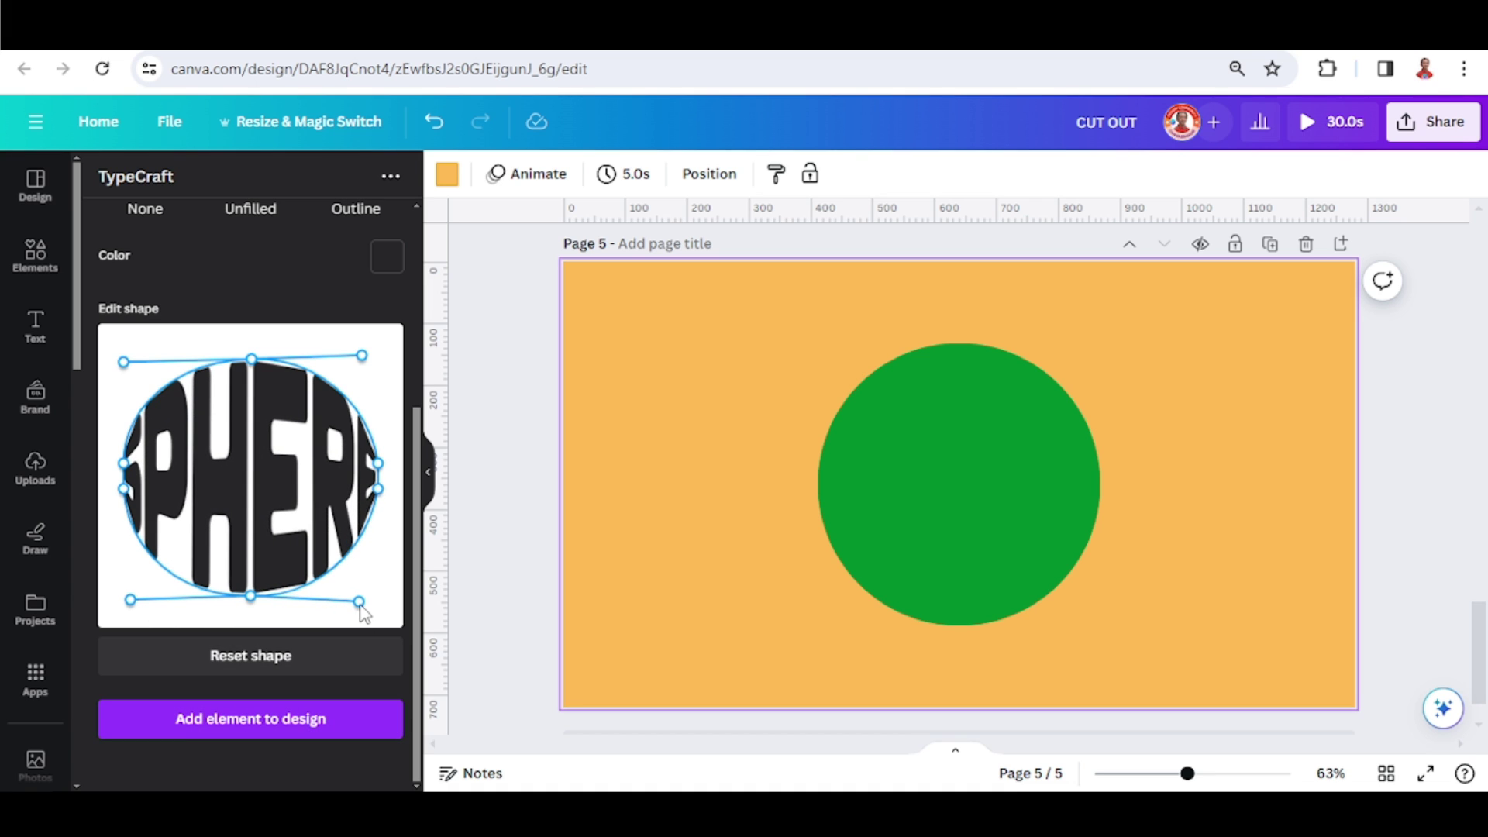
# Step: Add the warped SPHERE text to the design and enlarge it evenly to span the full width of the green circle
pyautogui.click(309, 721)
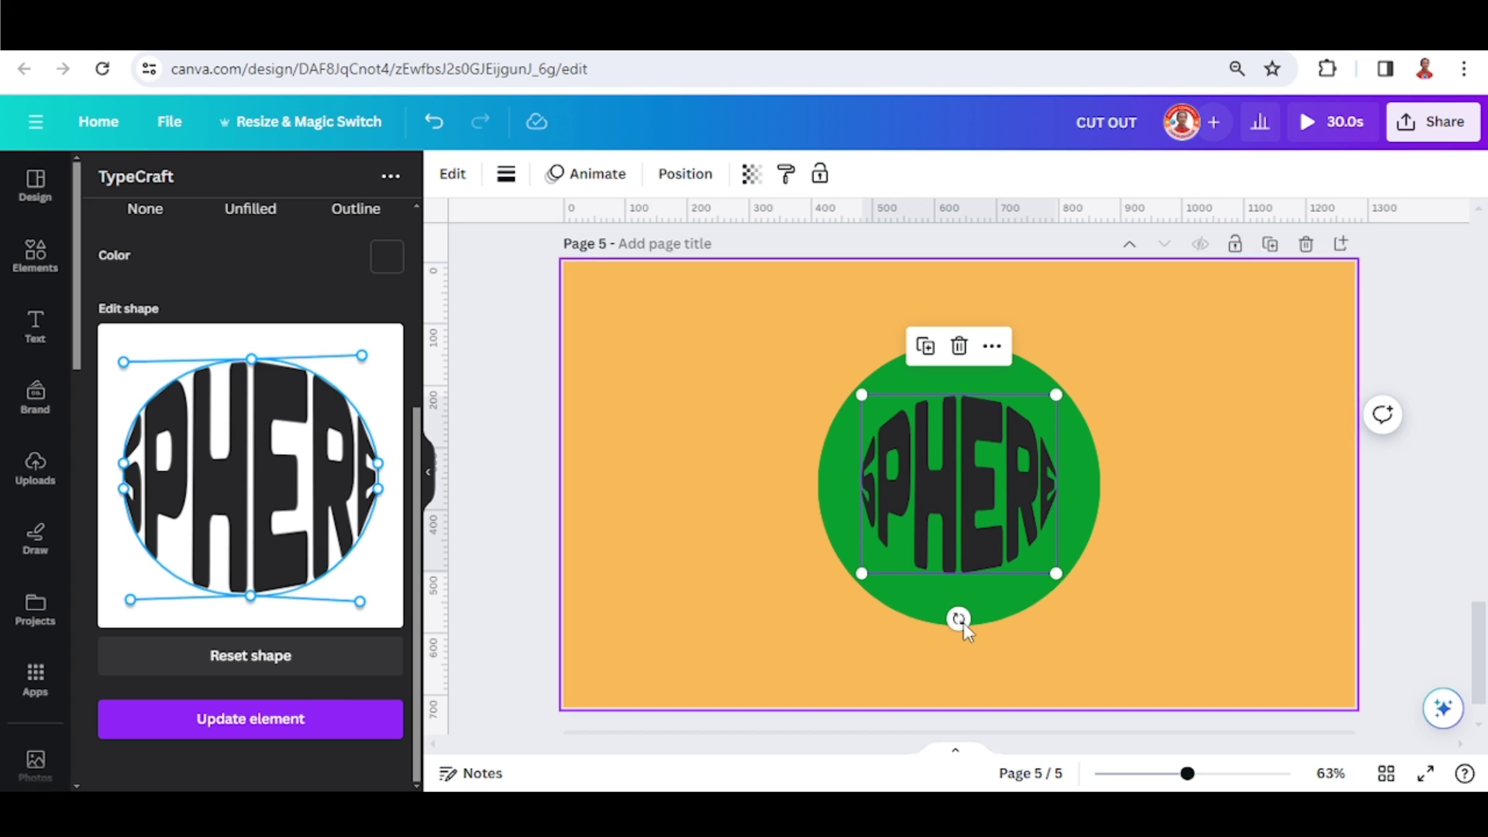
pyautogui.moveTo(1057, 576); pyautogui.dragTo(1101, 614)
pyautogui.moveTo(863, 394); pyautogui.dragTo(818, 354)
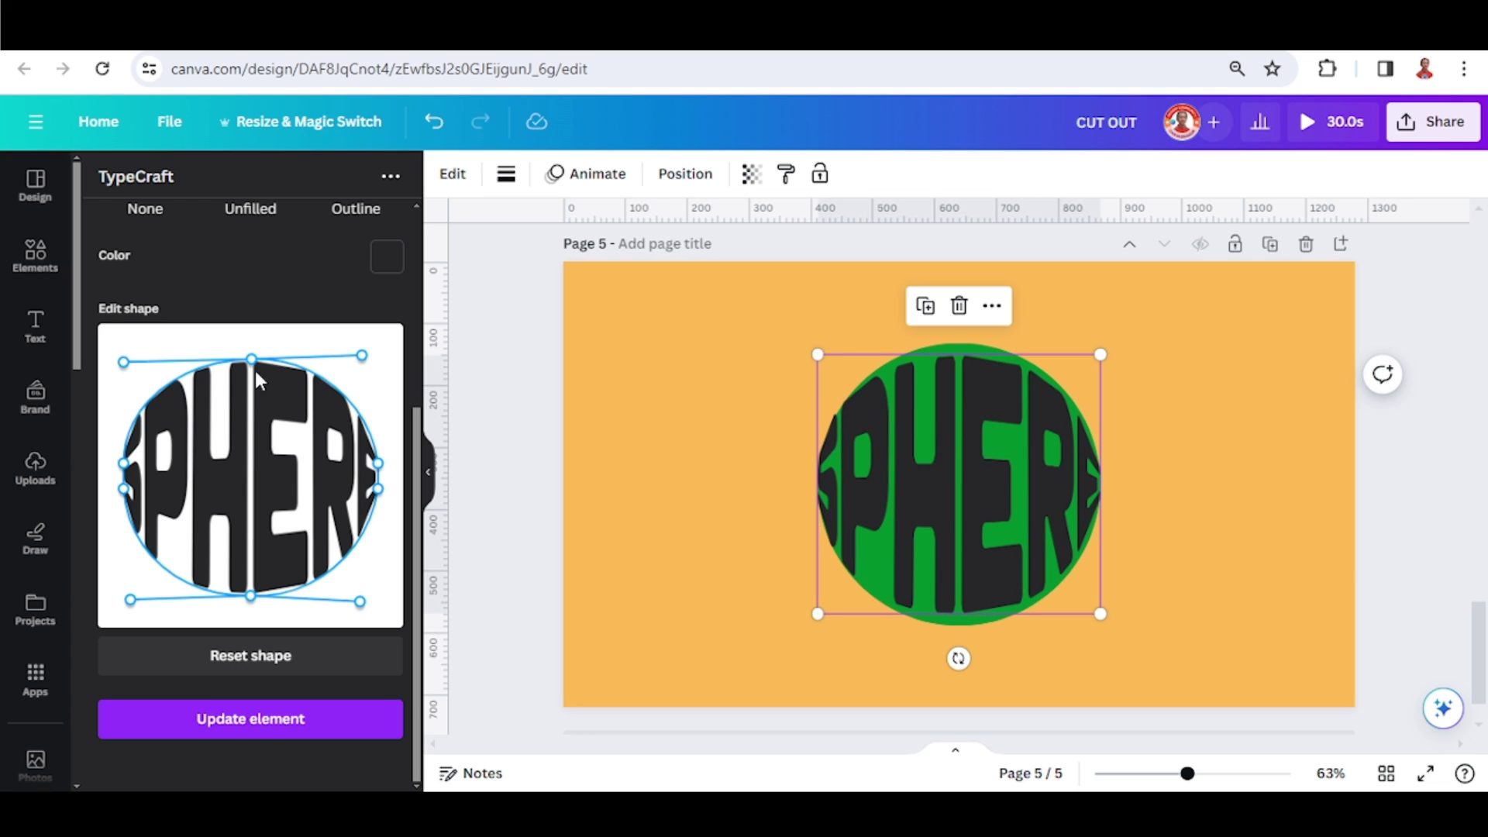
# Step: Stretch the upper and lower edges of the SPHERE shape slightly outward and update the placed element to fill the circle
pyautogui.moveTo(252, 359); pyautogui.dragTo(254, 350)
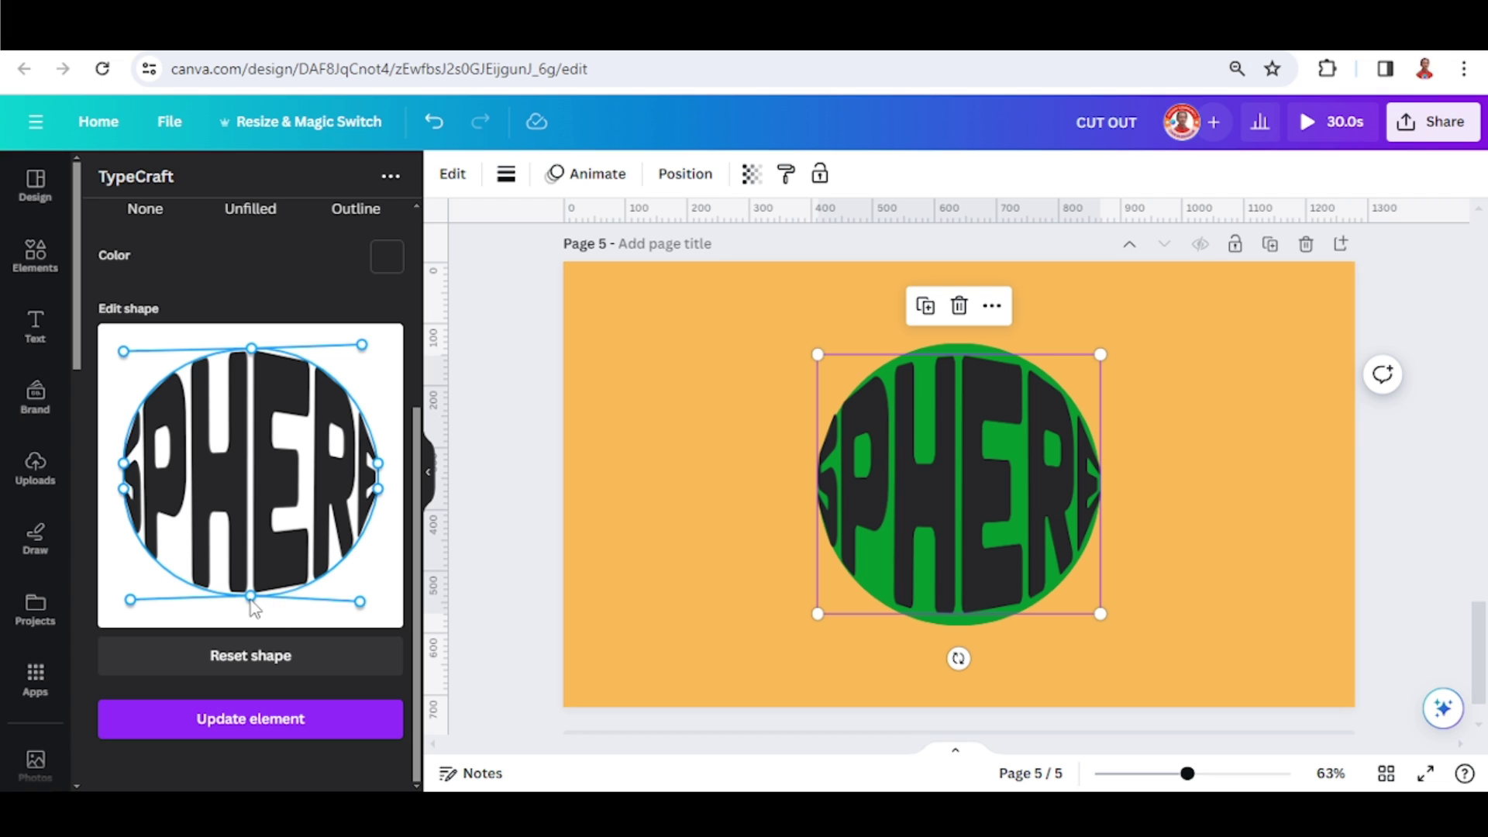
pyautogui.moveTo(249, 603); pyautogui.dragTo(250, 609)
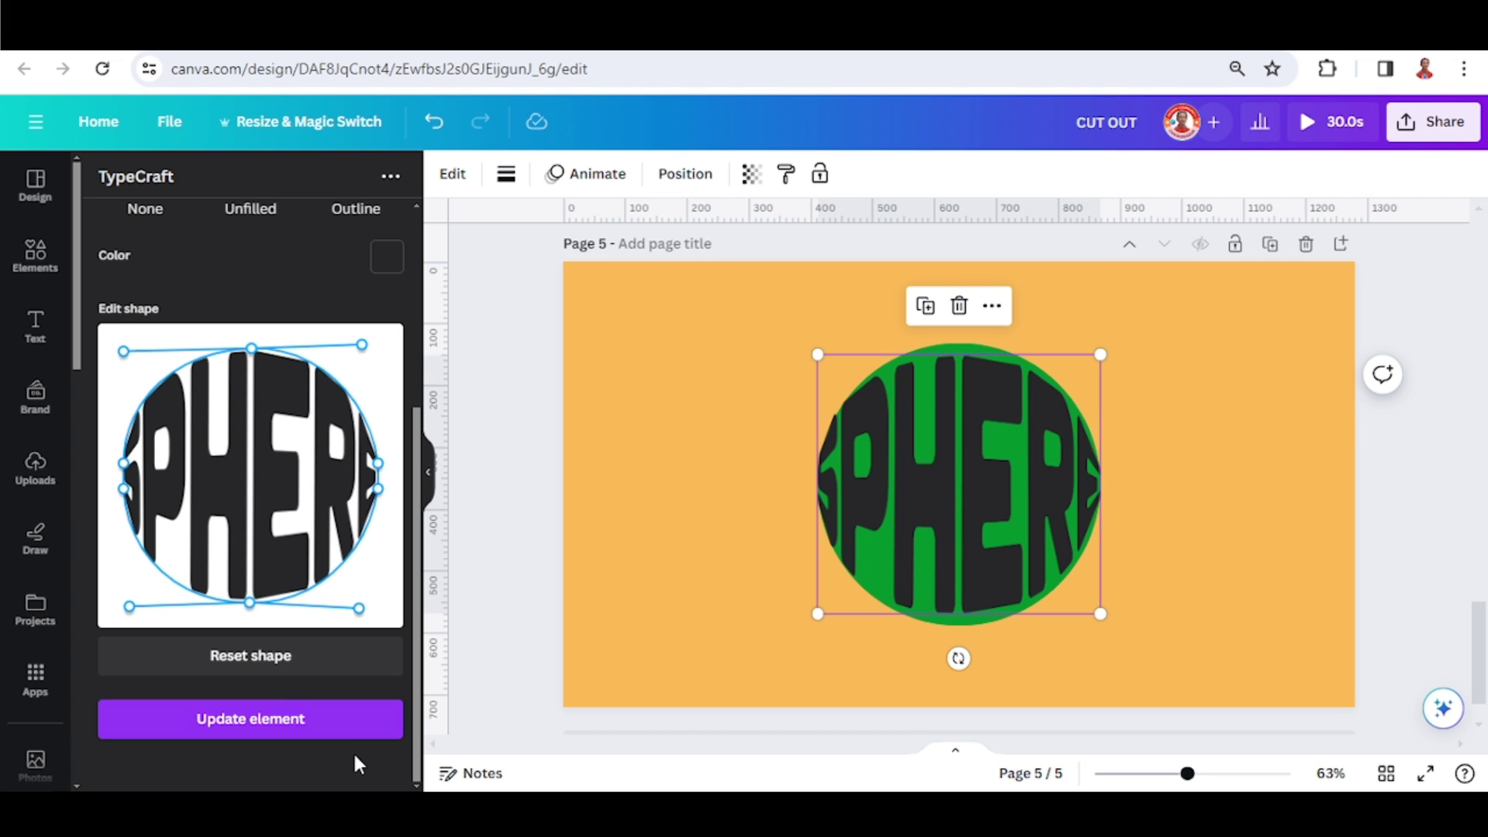
pyautogui.click(339, 734)
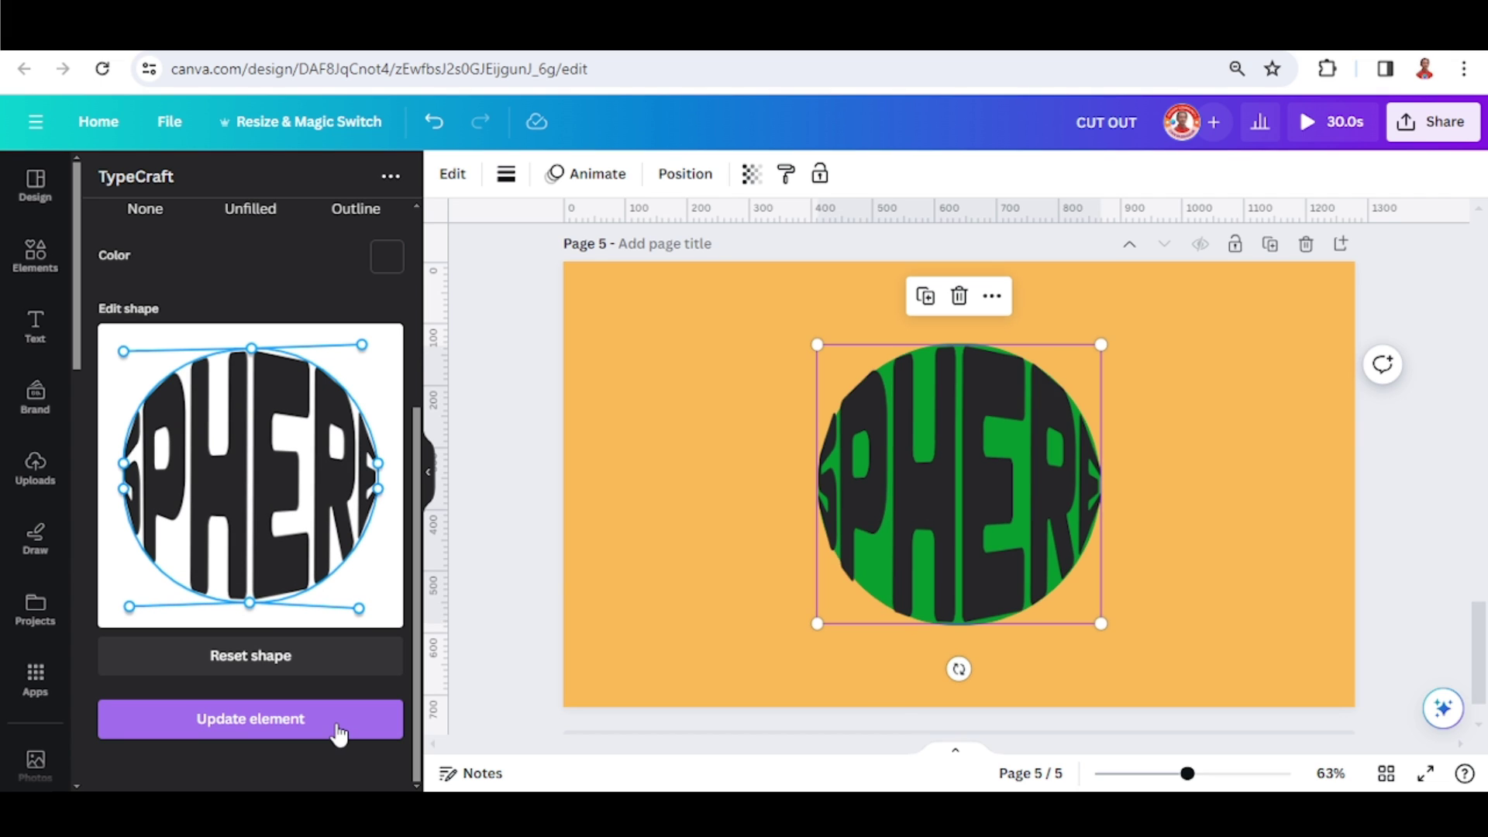
pyautogui.click(1233, 538)
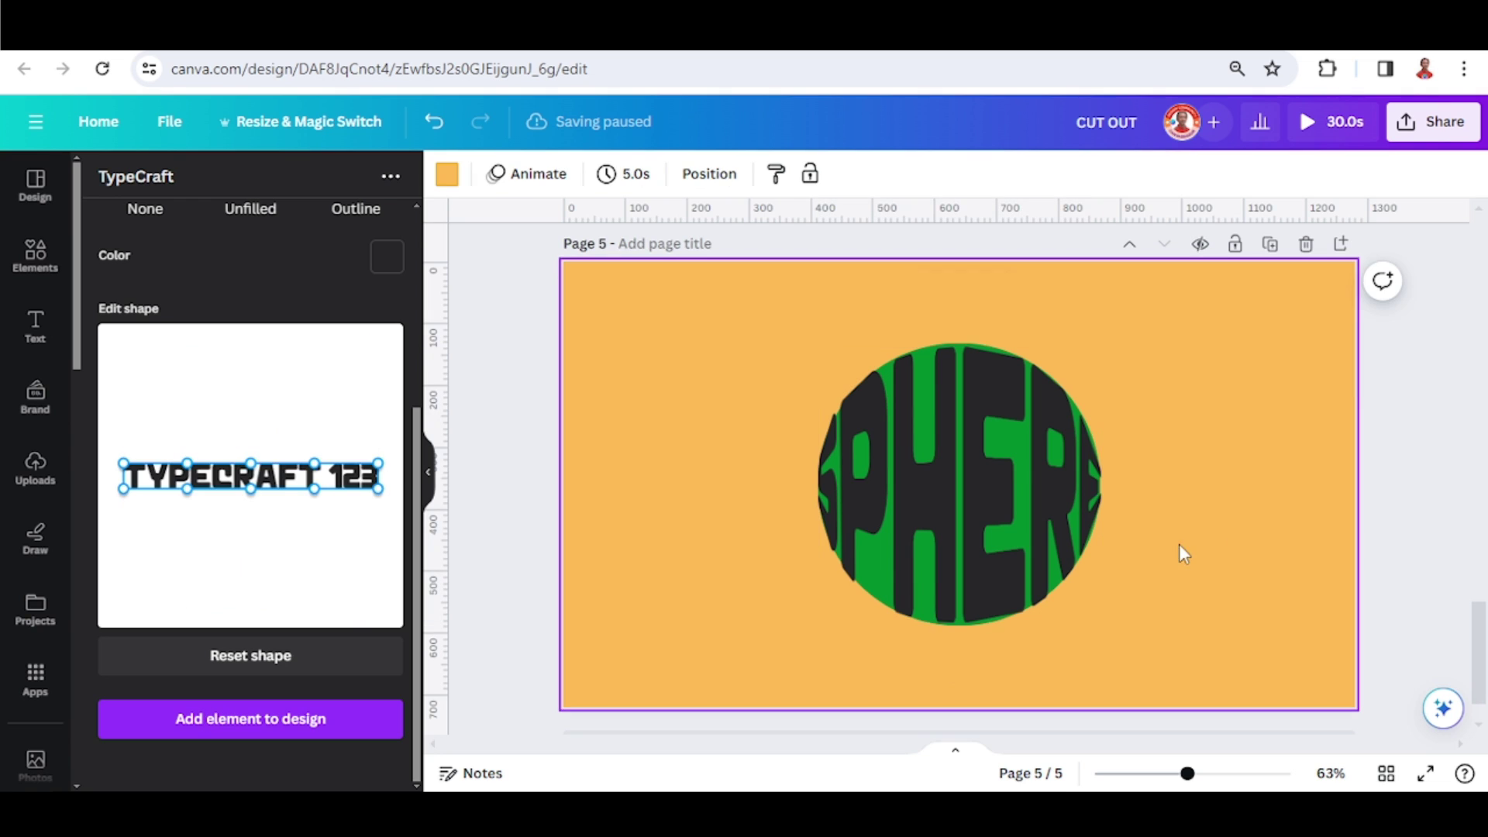
# Step: Delete the green circle behind the SPHERE text and center the text on page 5
pyautogui.click(999, 426)
pyautogui.click(1044, 375)
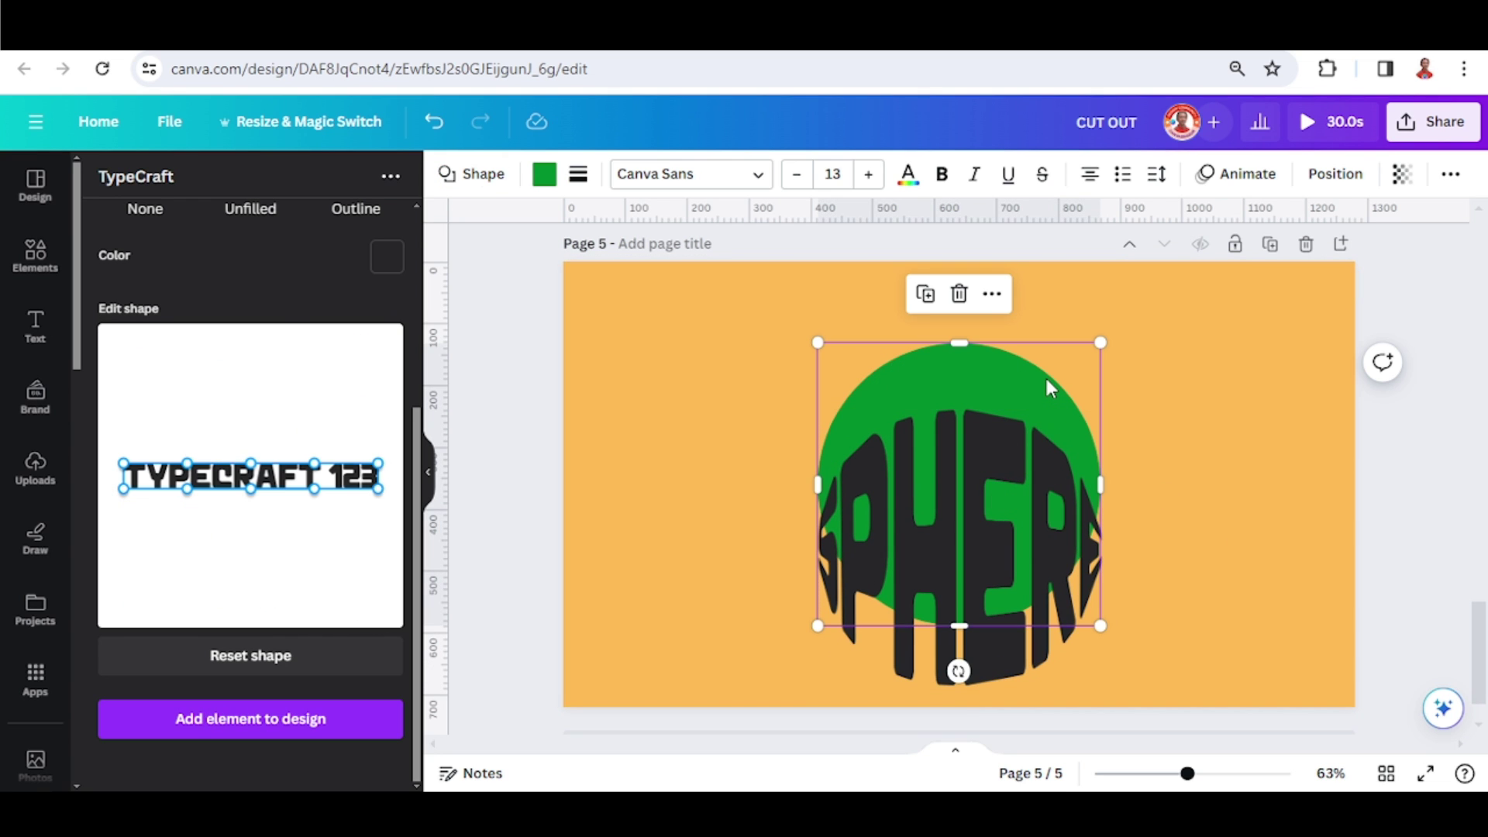
pyautogui.press('Delete')
pyautogui.moveTo(1025, 518); pyautogui.dragTo(1026, 456)
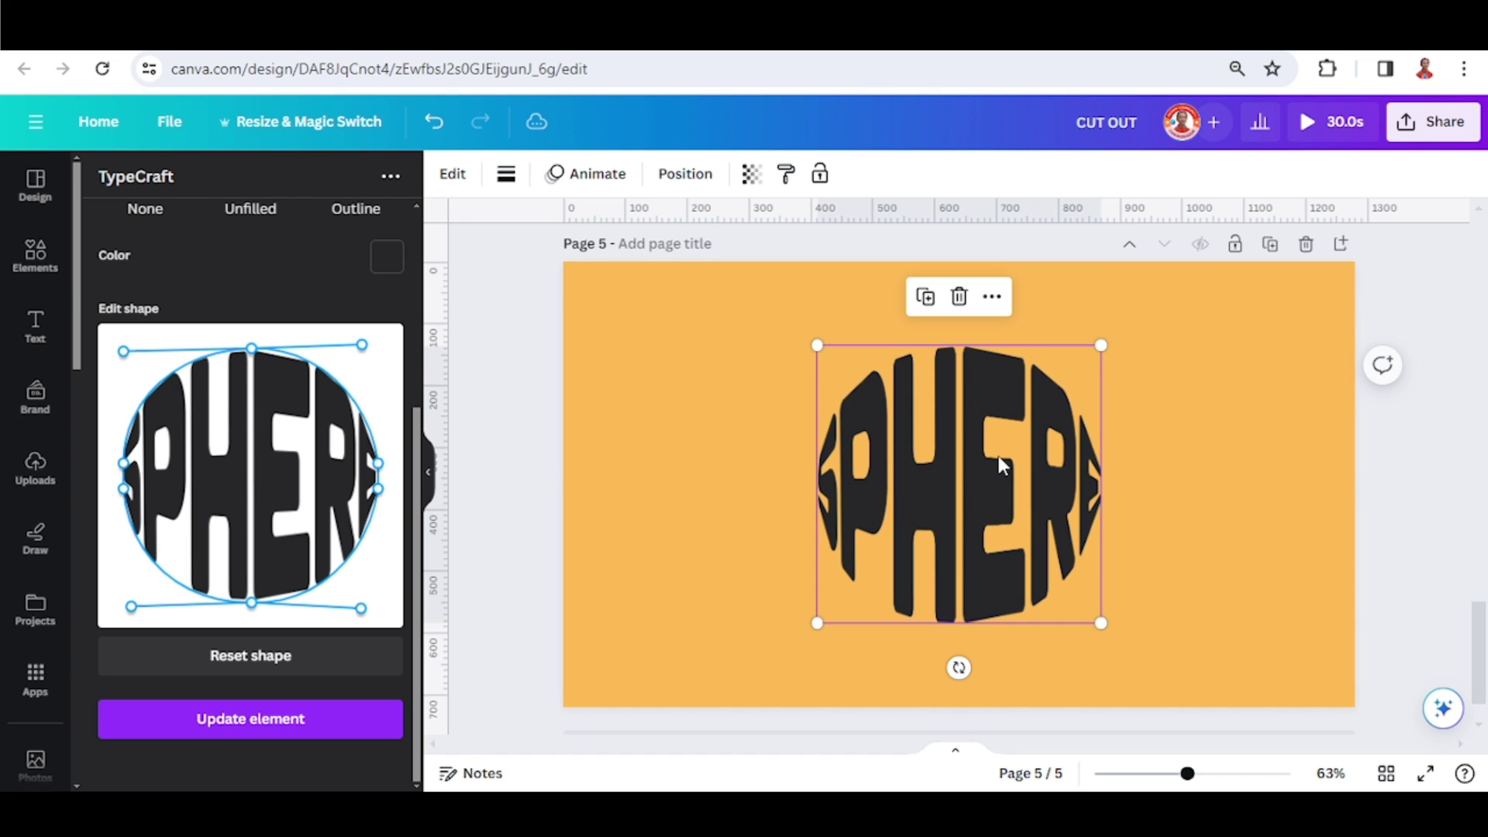
# Step: Add the recently used Round Water Drop graphic over the SPHERE text and enlarge it to enclose the lettering
pyautogui.click(51, 275)
pyautogui.click(368, 297)
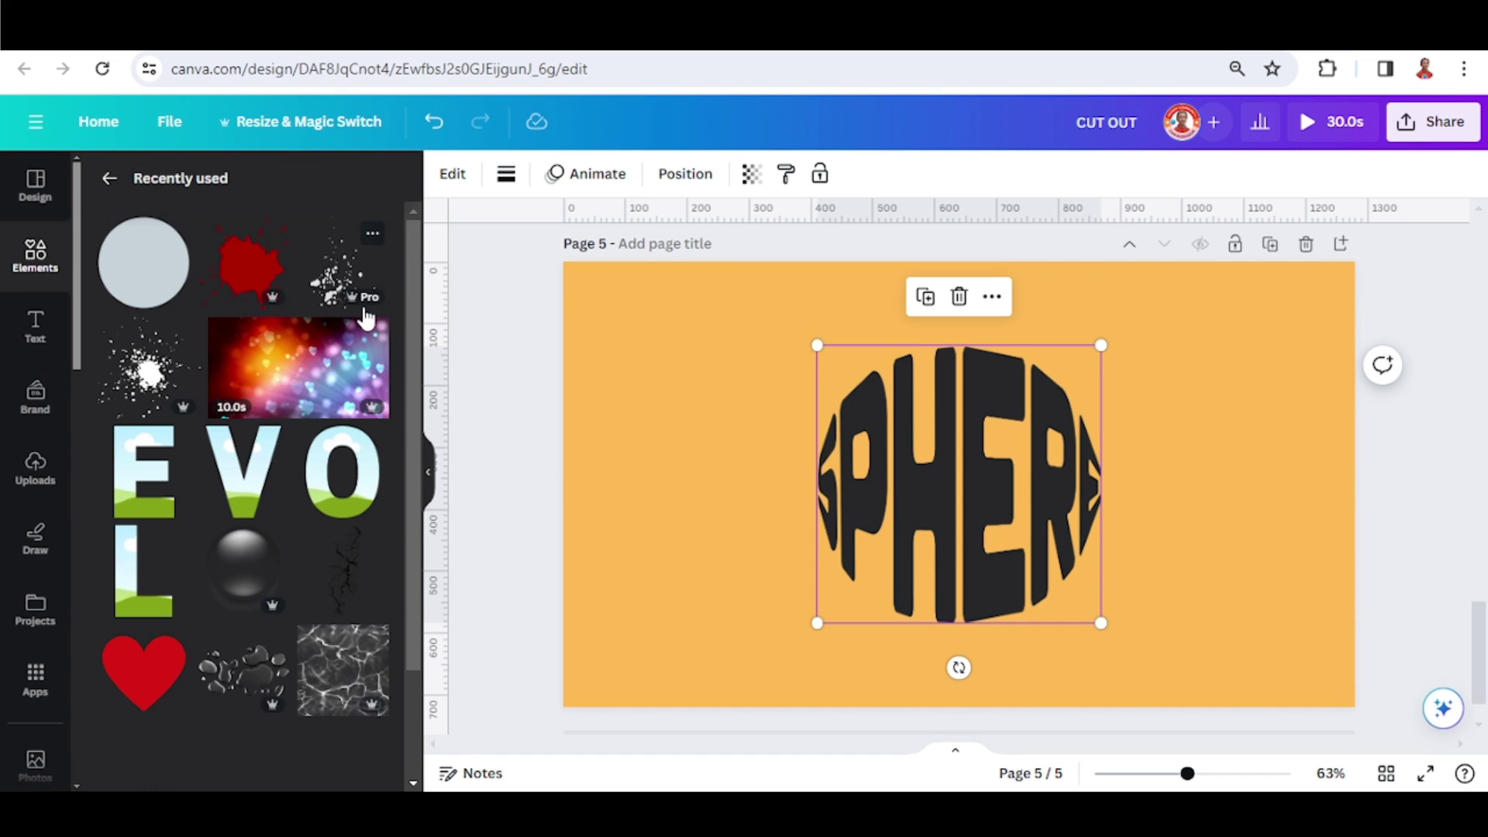
pyautogui.click(275, 541)
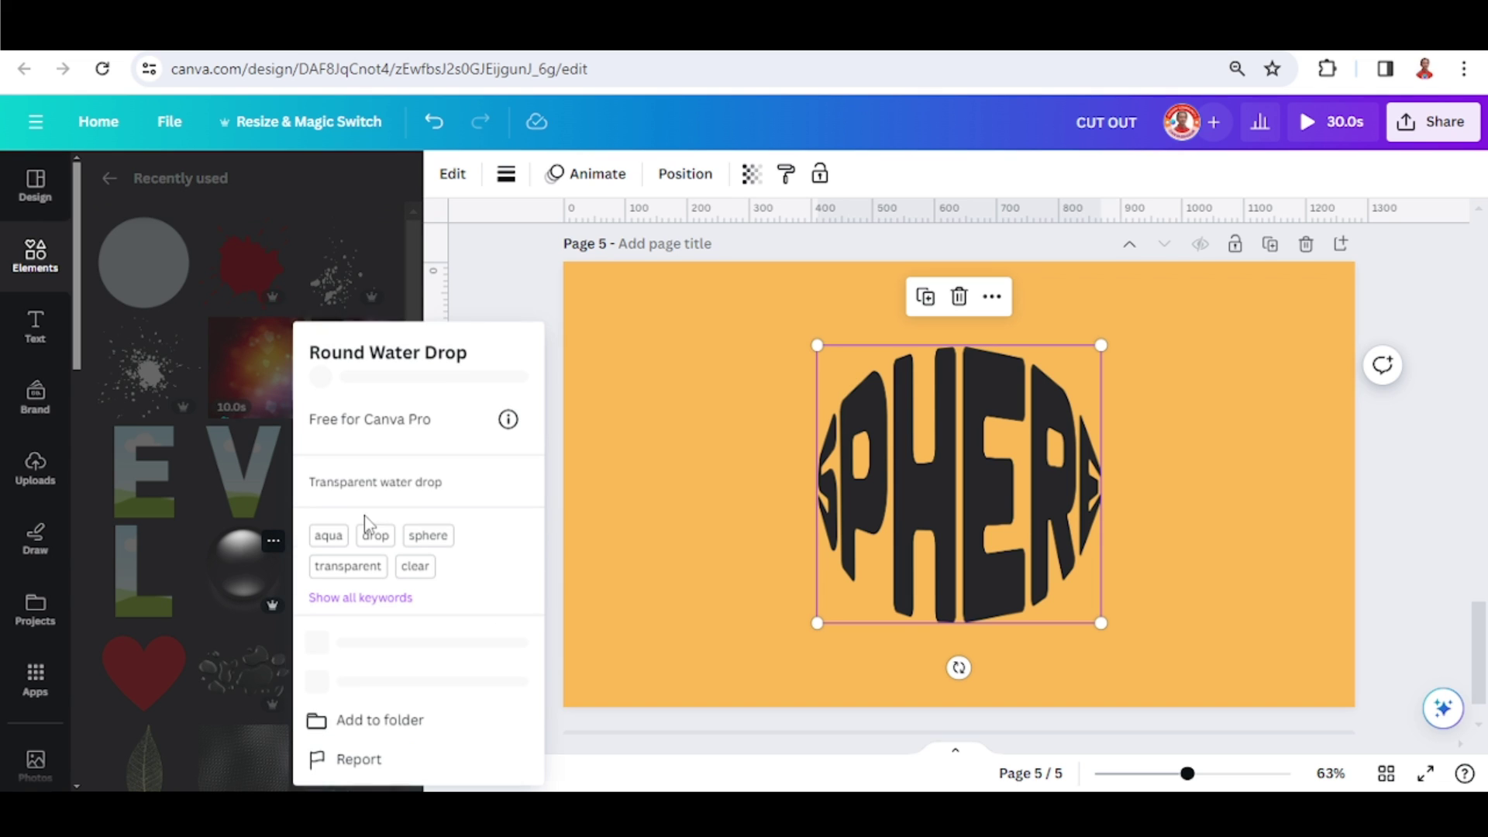
pyautogui.click(236, 561)
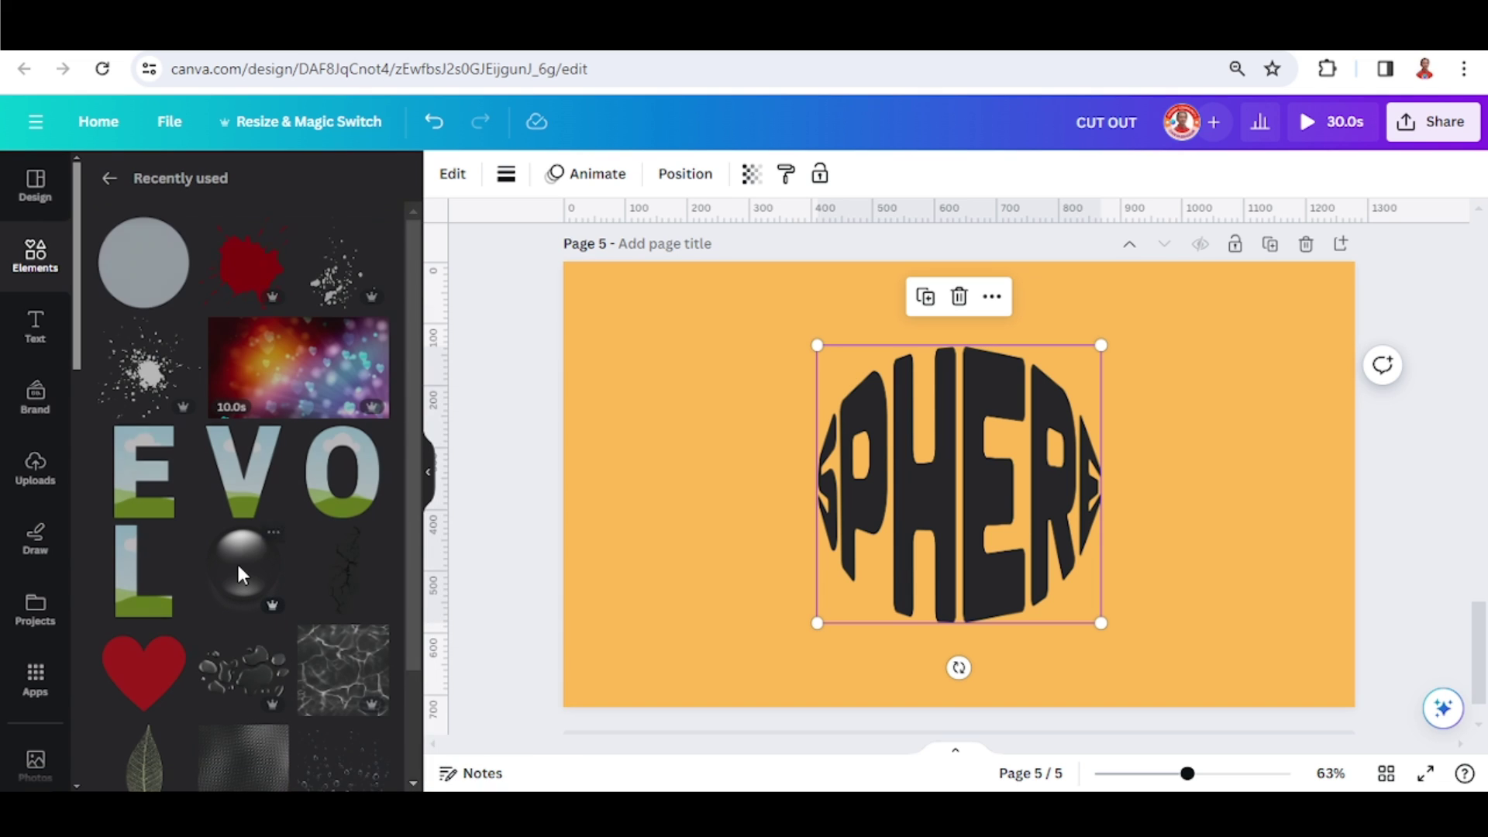
pyautogui.click(236, 561)
pyautogui.moveTo(956, 448); pyautogui.dragTo(949, 469)
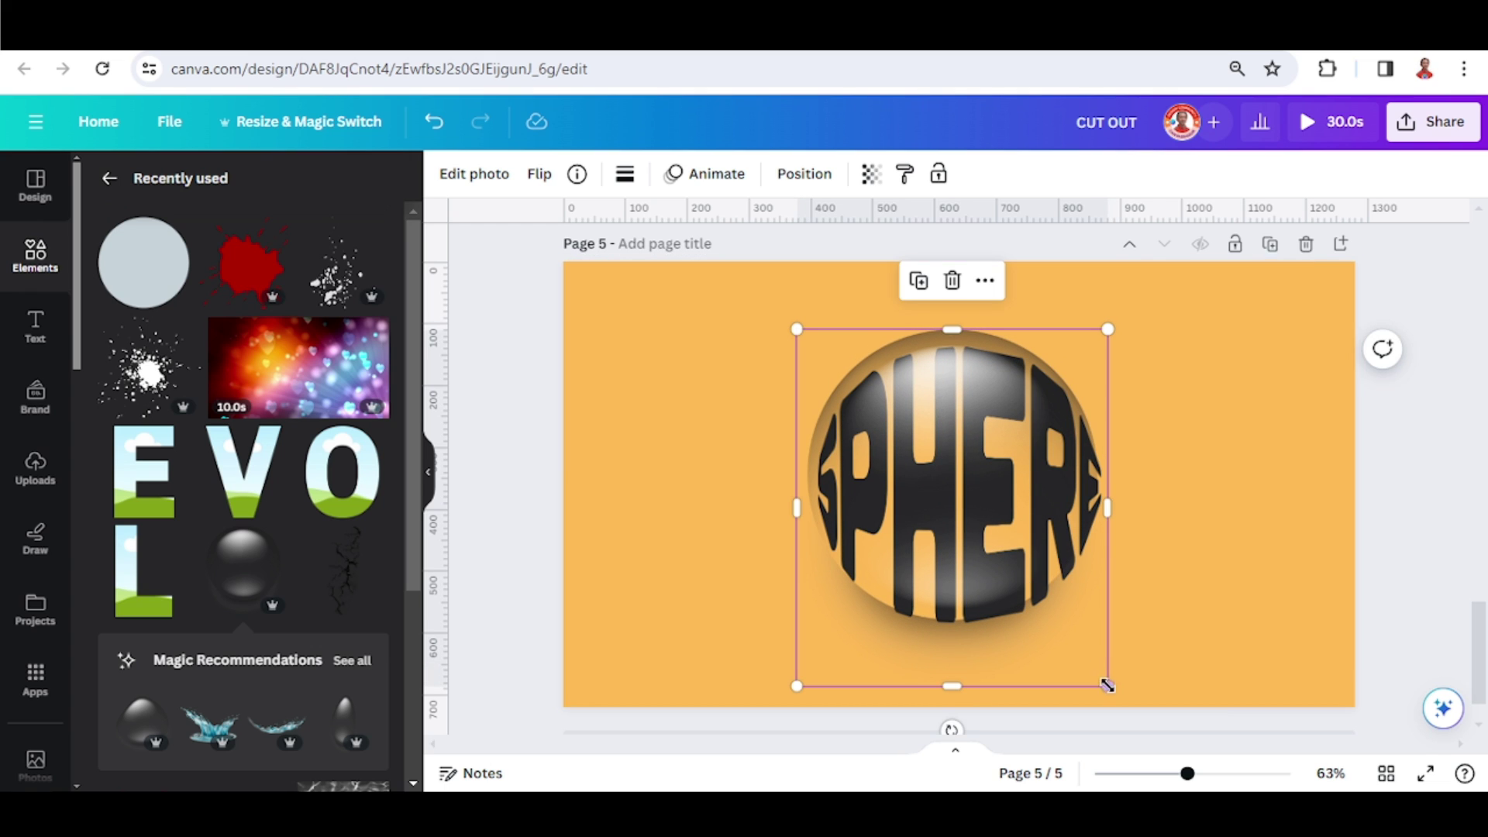
pyautogui.moveTo(1107, 685); pyautogui.dragTo(1120, 700)
# Step: Search the graphics for LIGHT, add the white horizontal light flare and place it on the sphere's upper-right edge
pyautogui.click(110, 177)
pyautogui.click(195, 185)
pyautogui.write('LIGH')
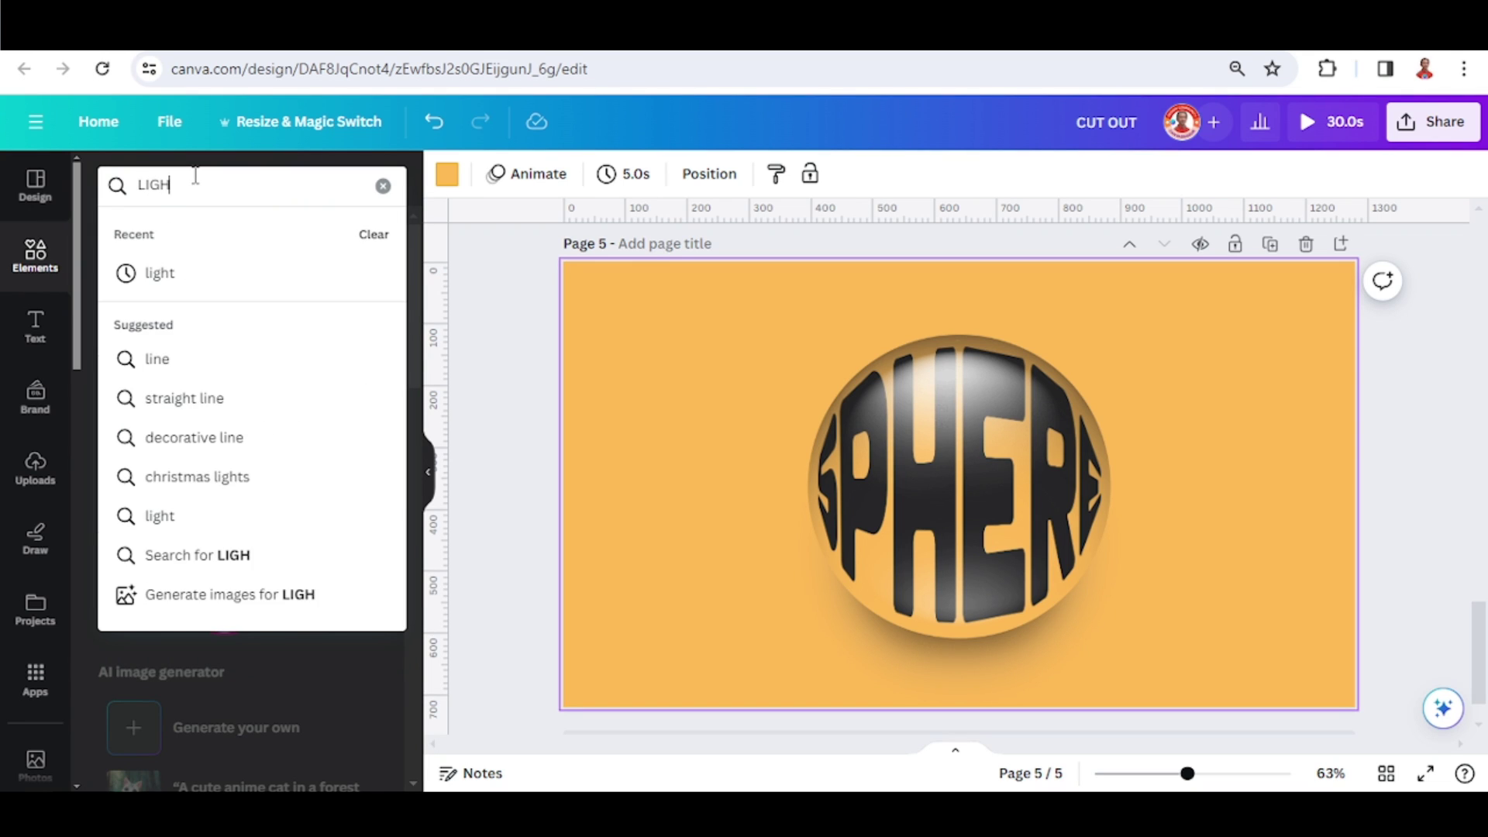
pyautogui.write('T')
pyautogui.press('Return')
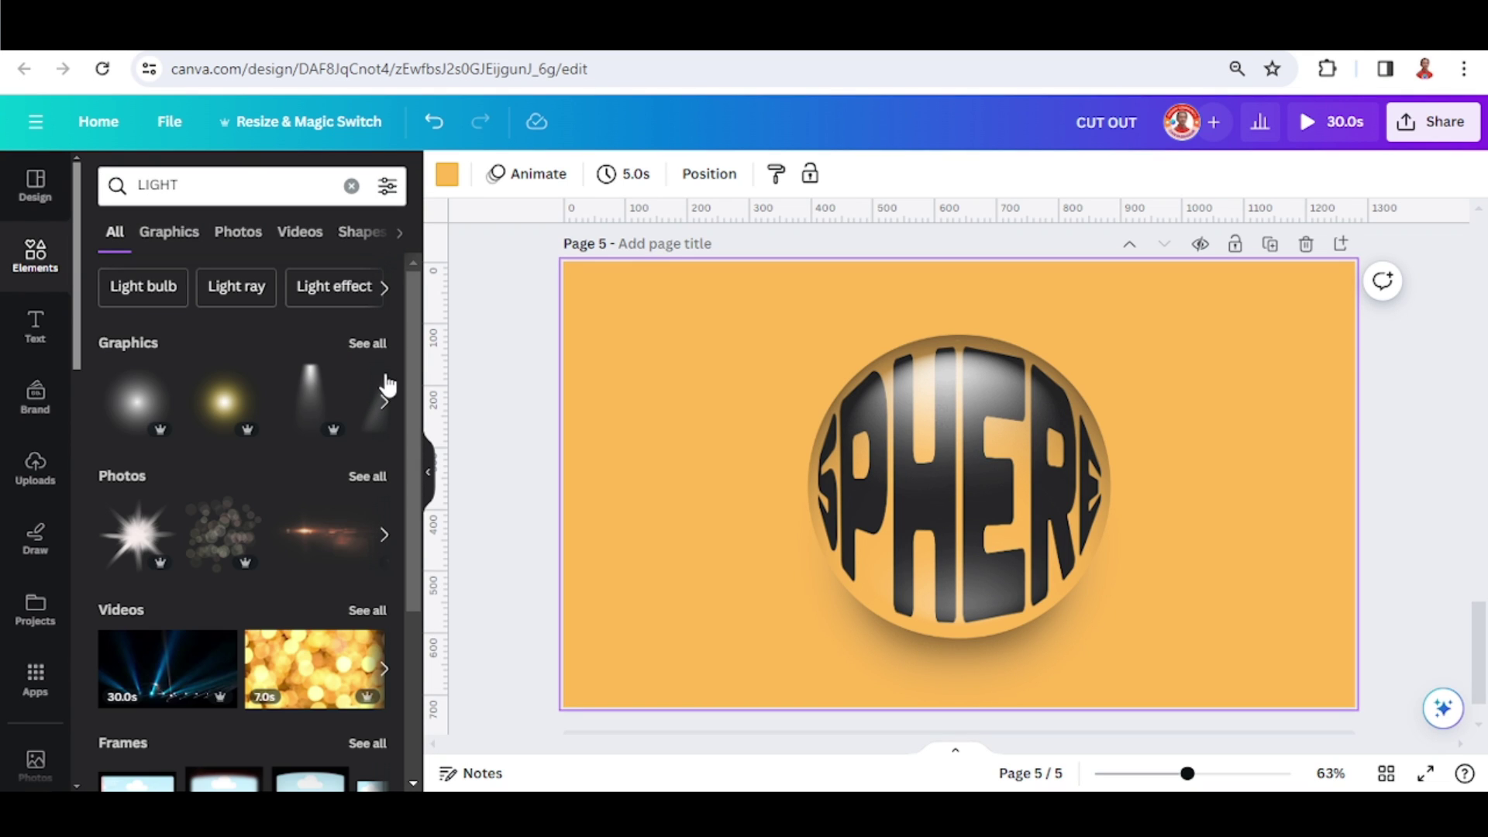
pyautogui.click(375, 350)
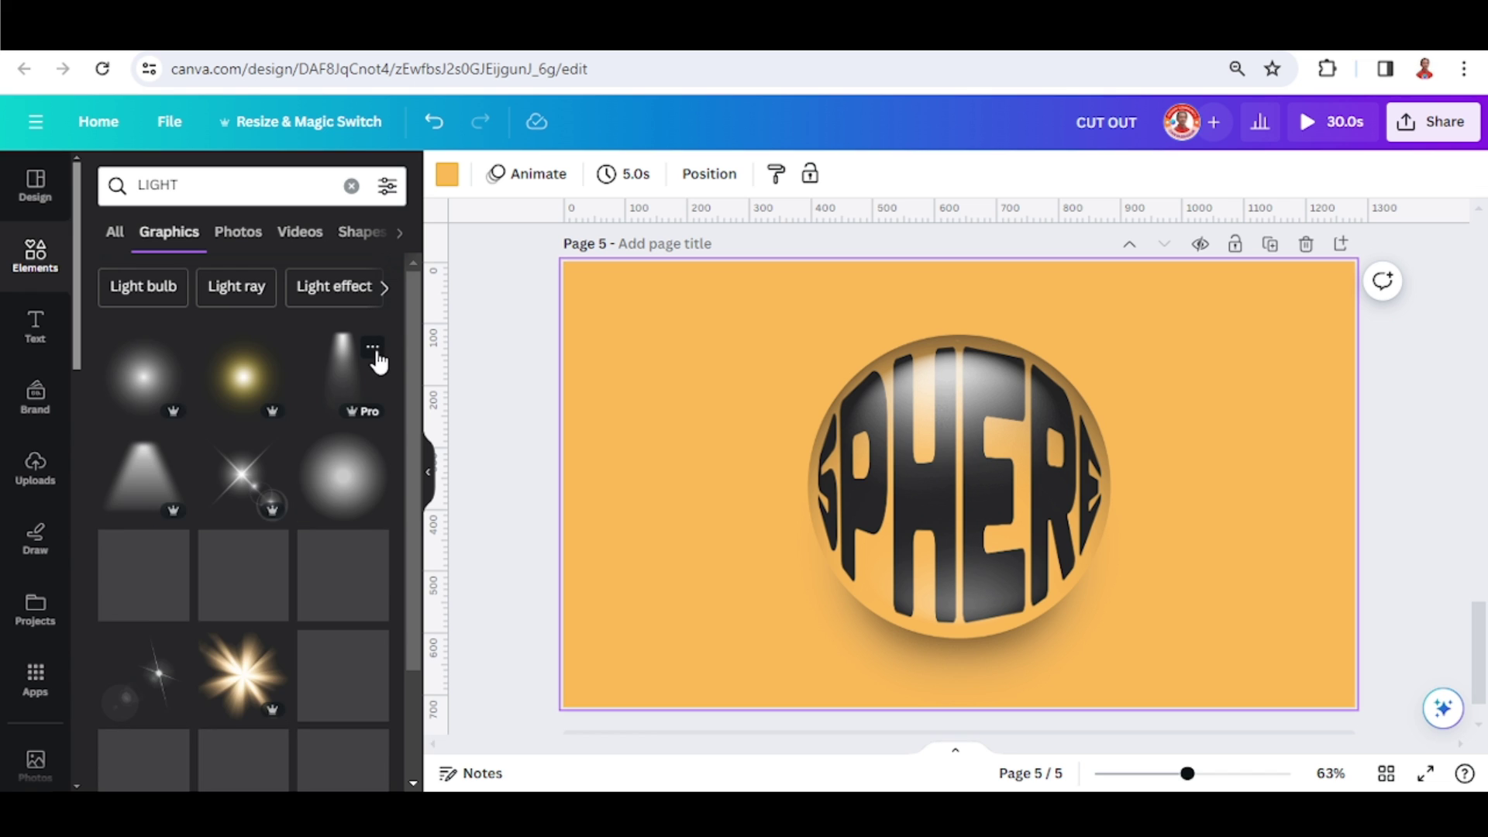
pyautogui.scroll(-3, 333, 403)
pyautogui.scroll(-1, 336, 408)
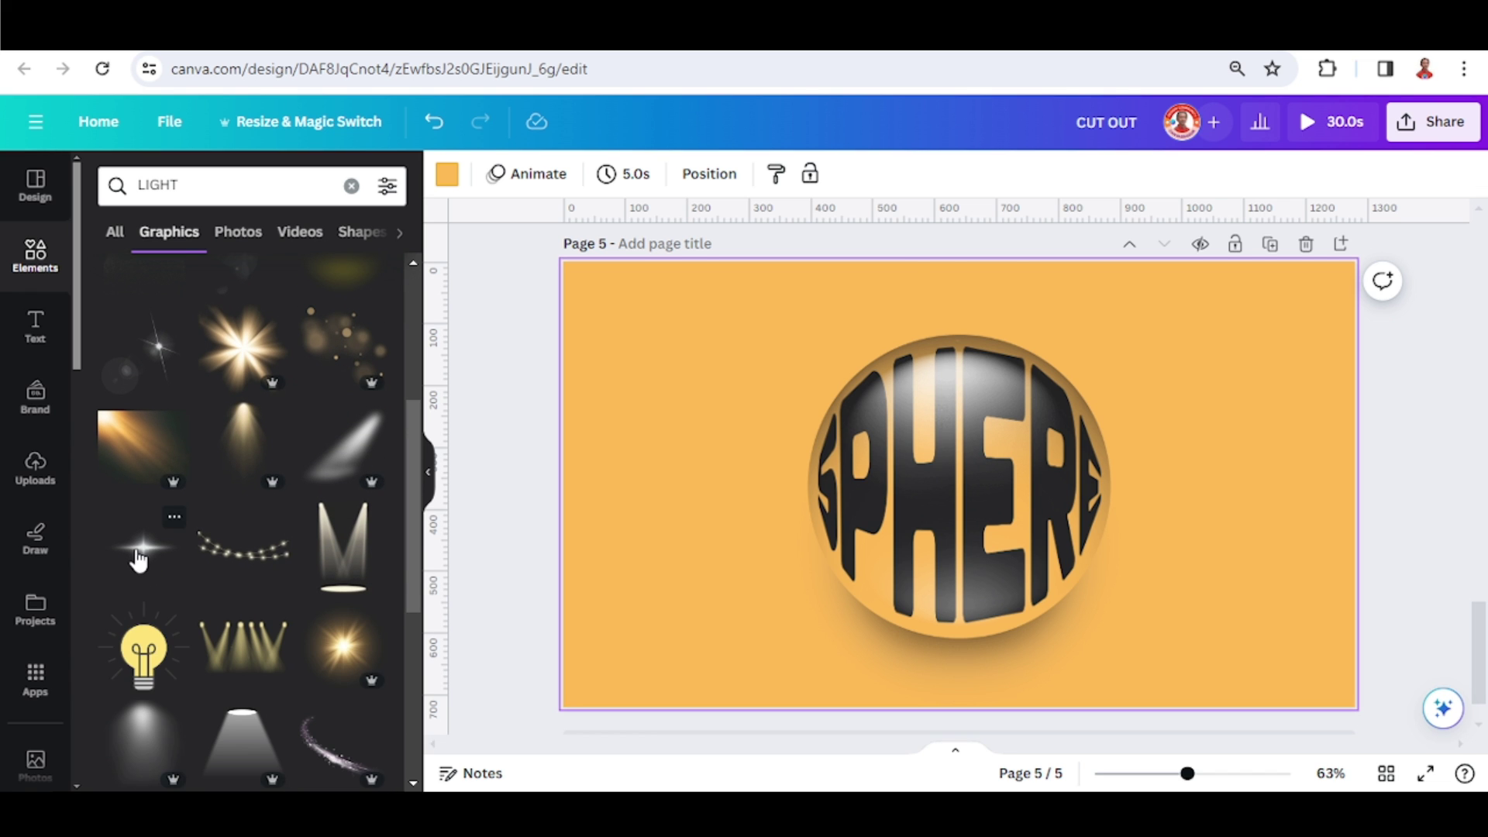
pyautogui.click(140, 560)
pyautogui.moveTo(955, 496); pyautogui.dragTo(1058, 396)
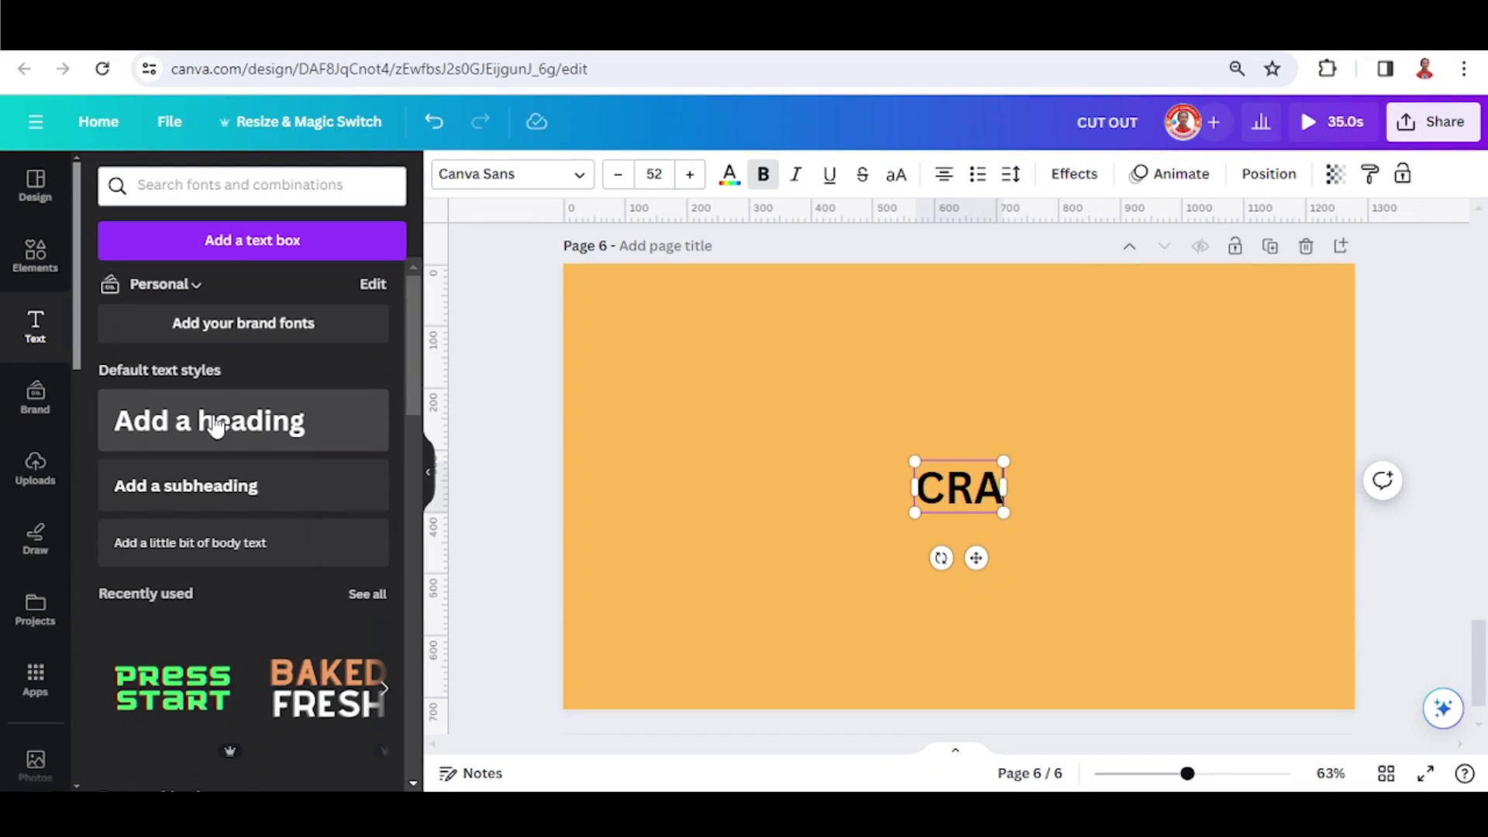
# Step: Complete the heading on page 6 as CRACK and set its font to Intro Rust
pyautogui.write('CK')
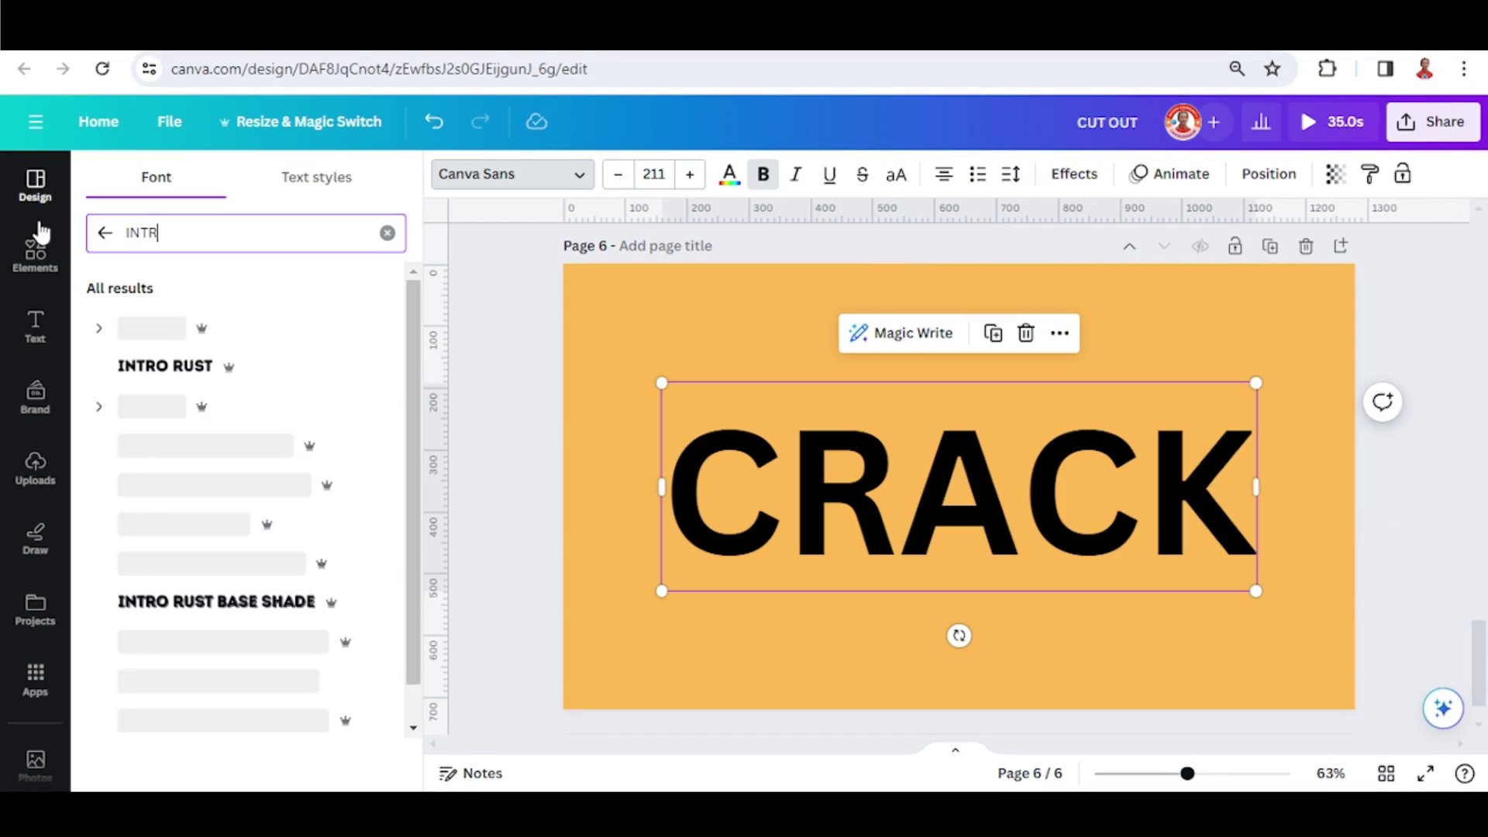
pyautogui.click(122, 373)
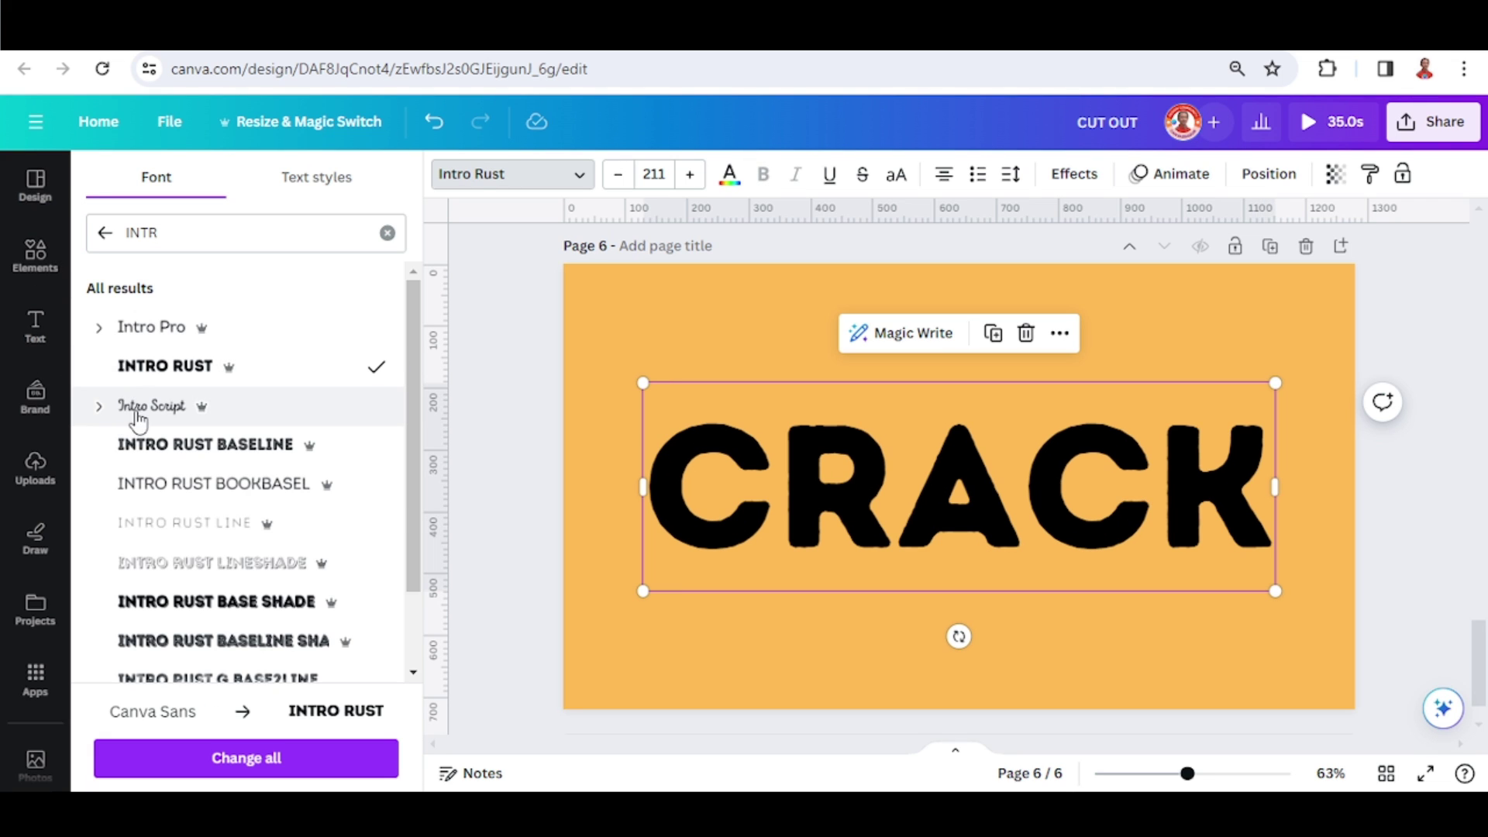
pyautogui.click(617, 555)
# Step: Add the recently used Wall Crack Illustration graphic to page 6
pyautogui.click(31, 263)
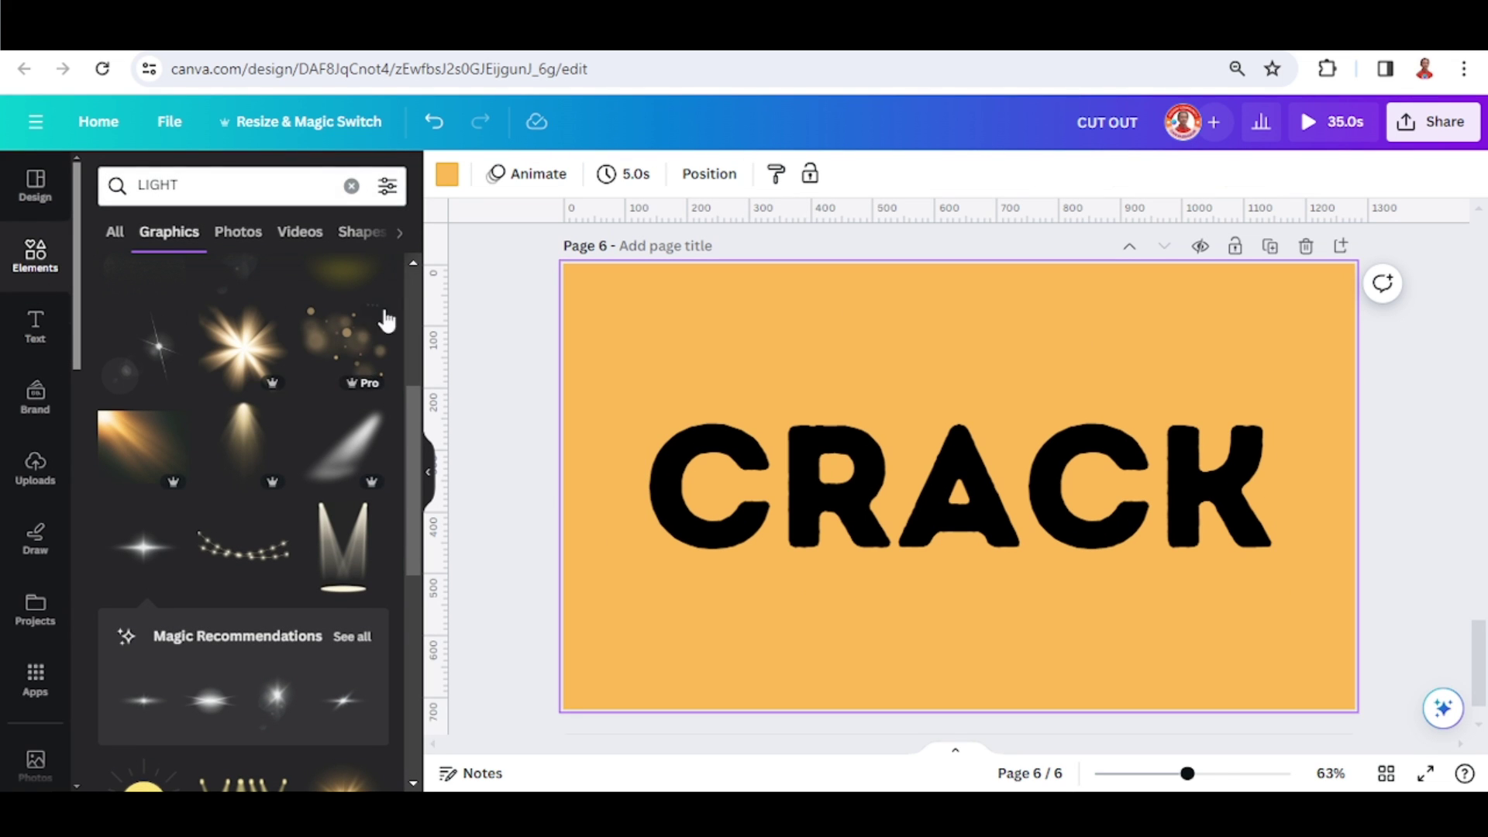
pyautogui.click(351, 187)
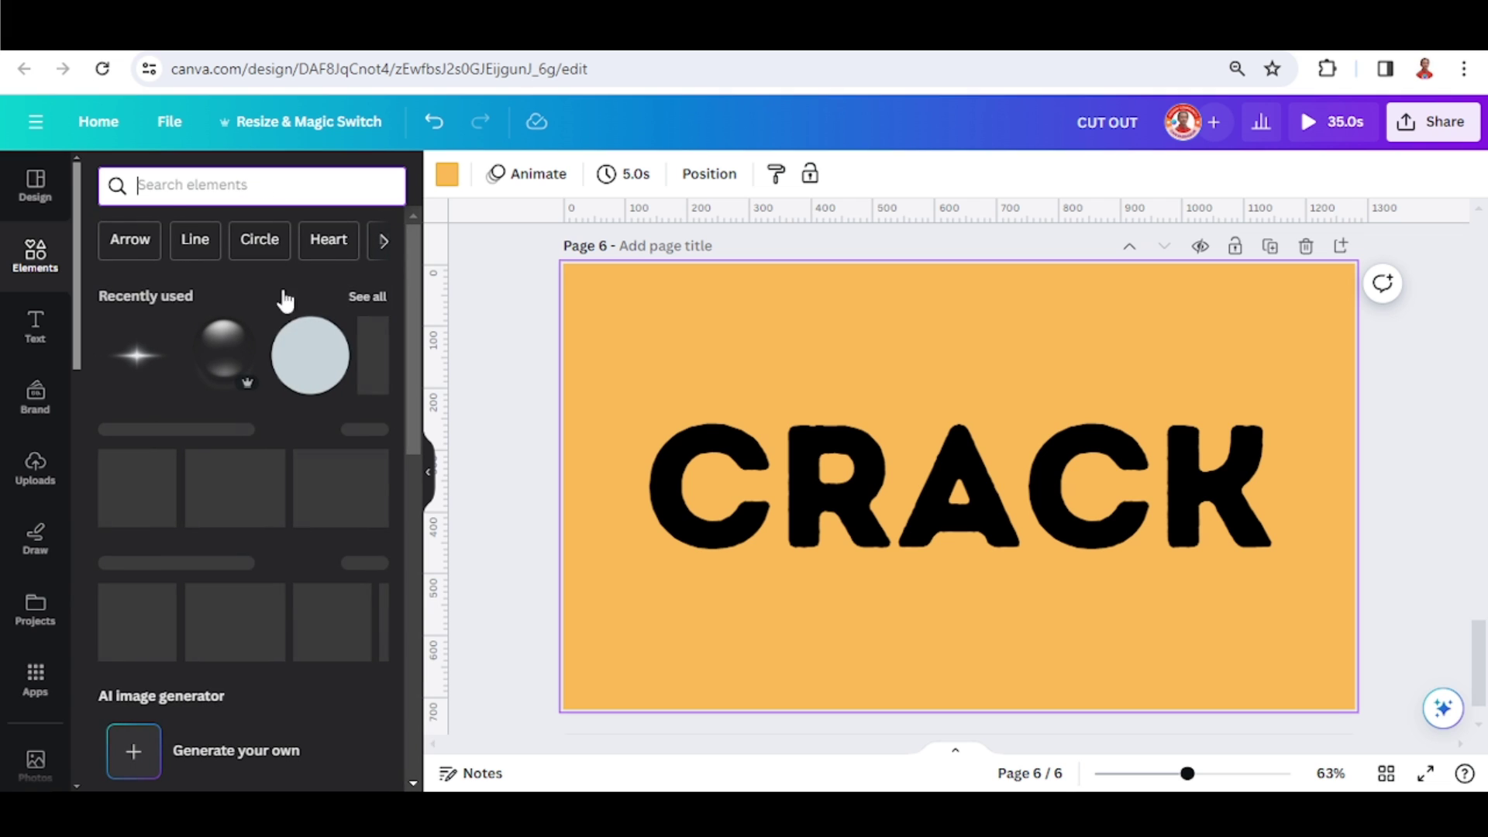
pyautogui.click(375, 298)
pyautogui.scroll(-2, 345, 374)
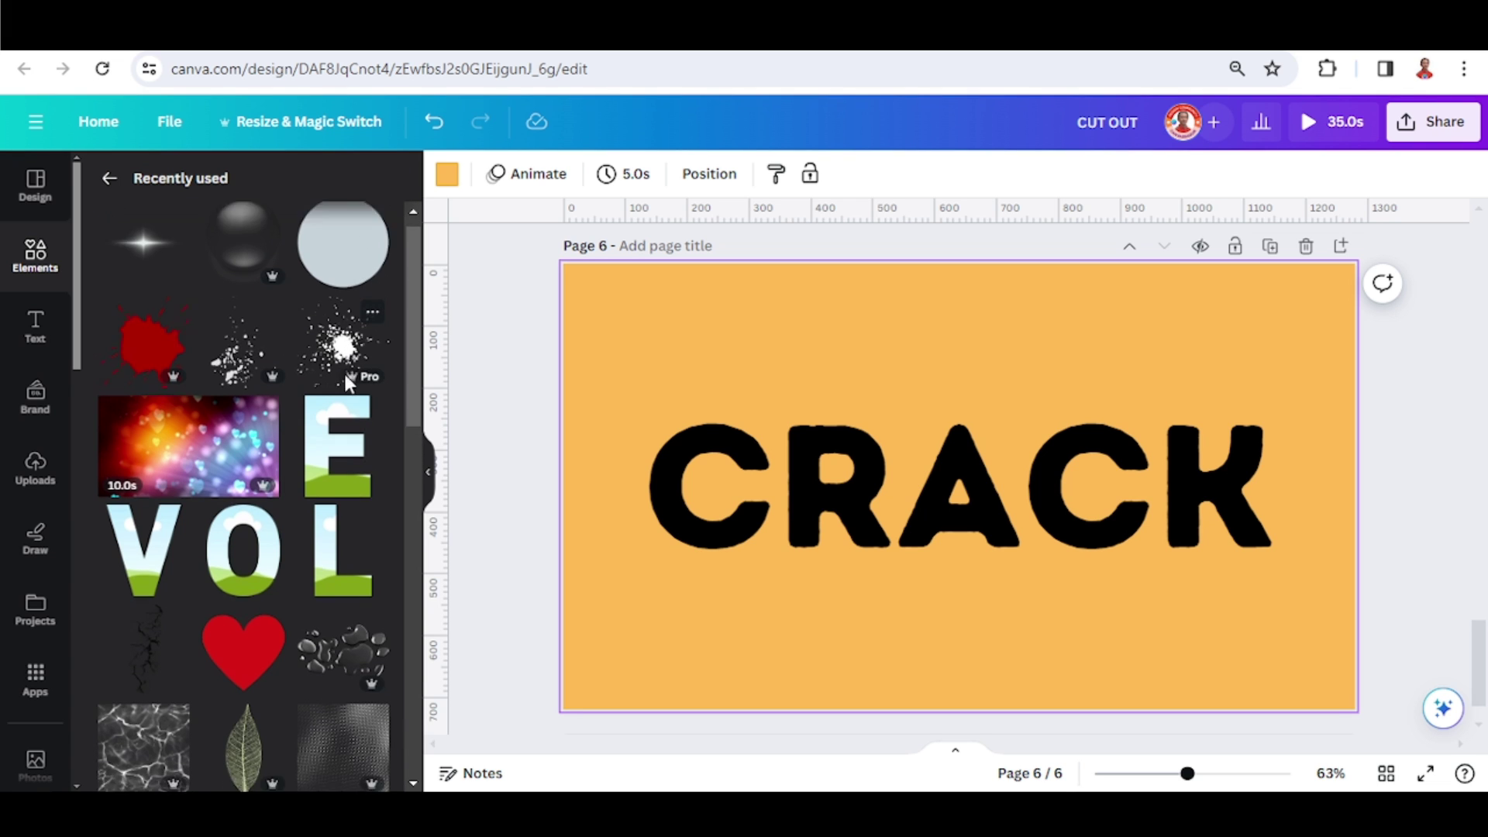
pyautogui.click(174, 534)
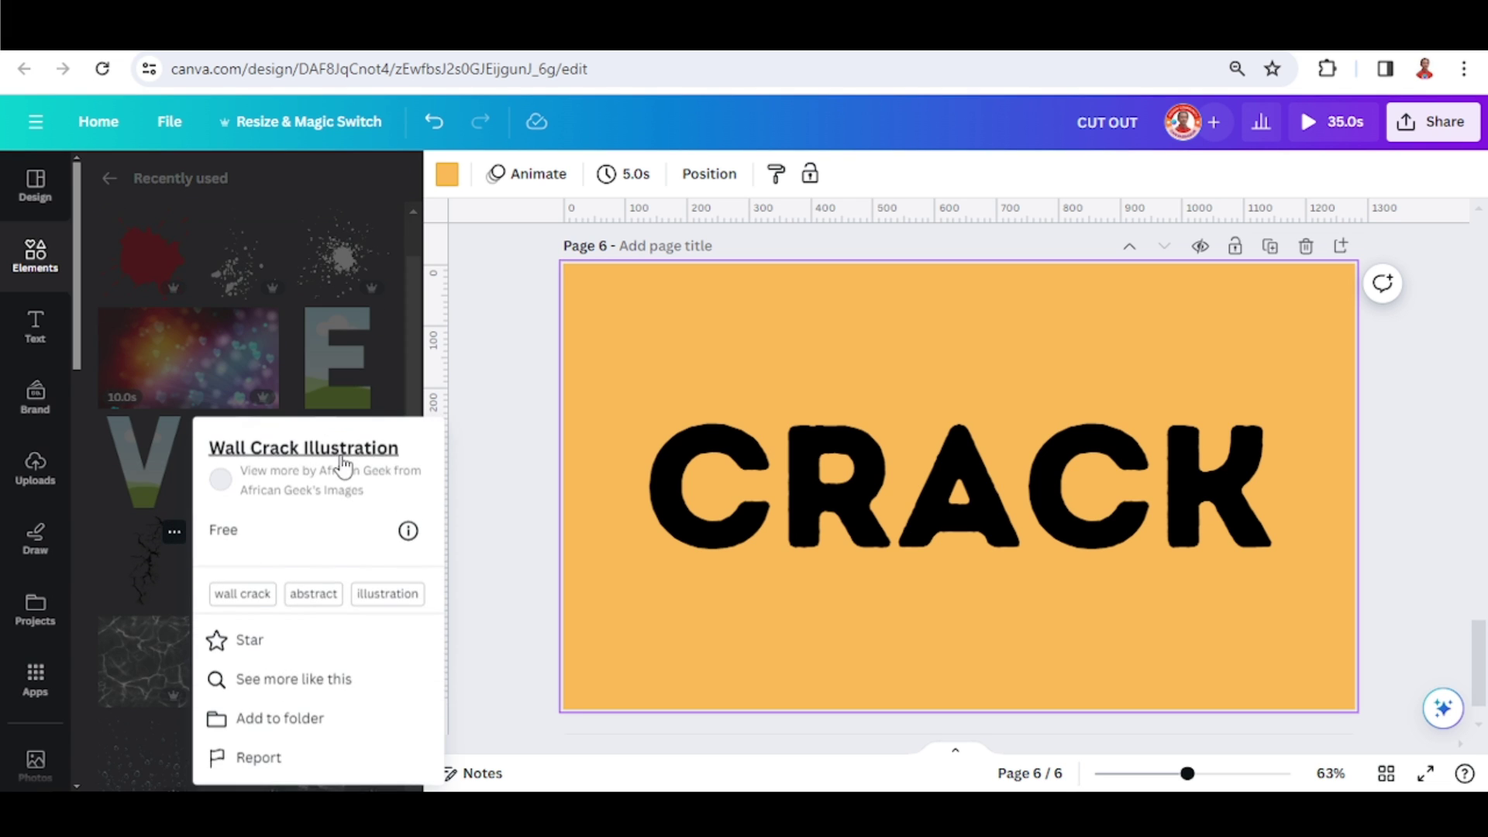
pyautogui.click(142, 580)
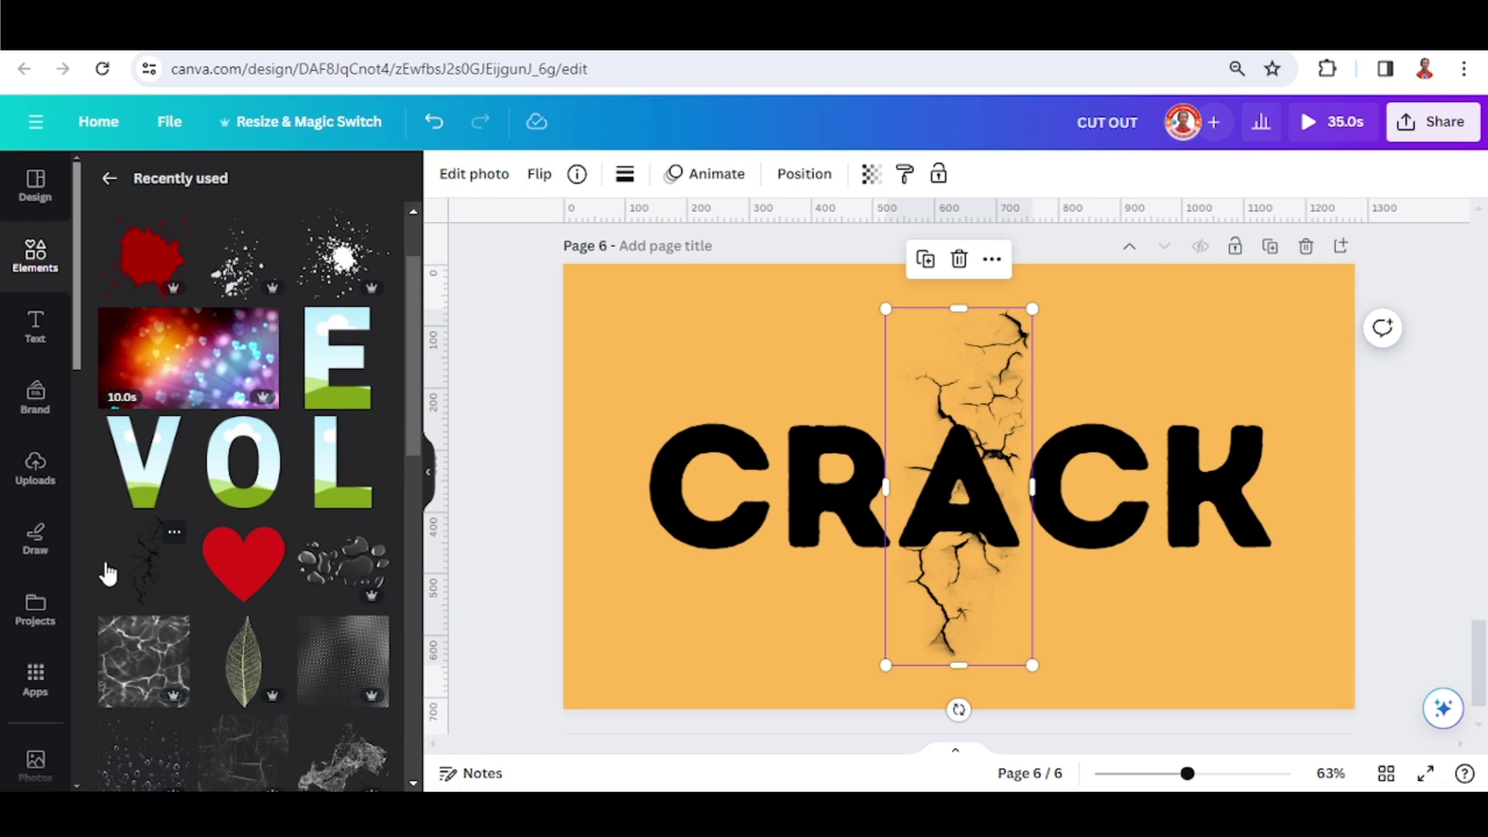
# Step: Recolor the CRACK text on page 6 dark red, #A40707
pyautogui.click(699, 474)
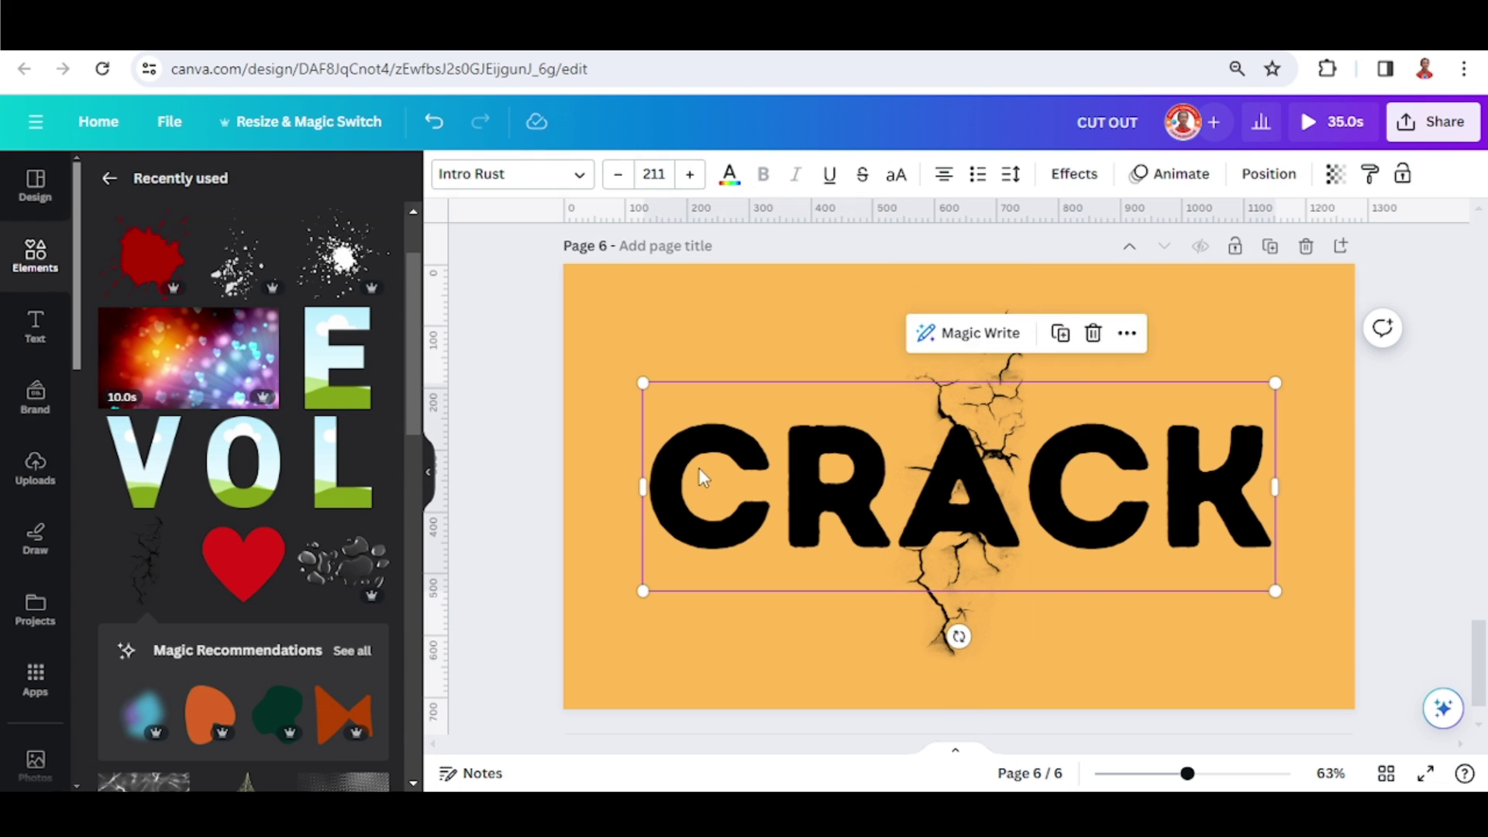
pyautogui.click(730, 177)
pyautogui.click(105, 293)
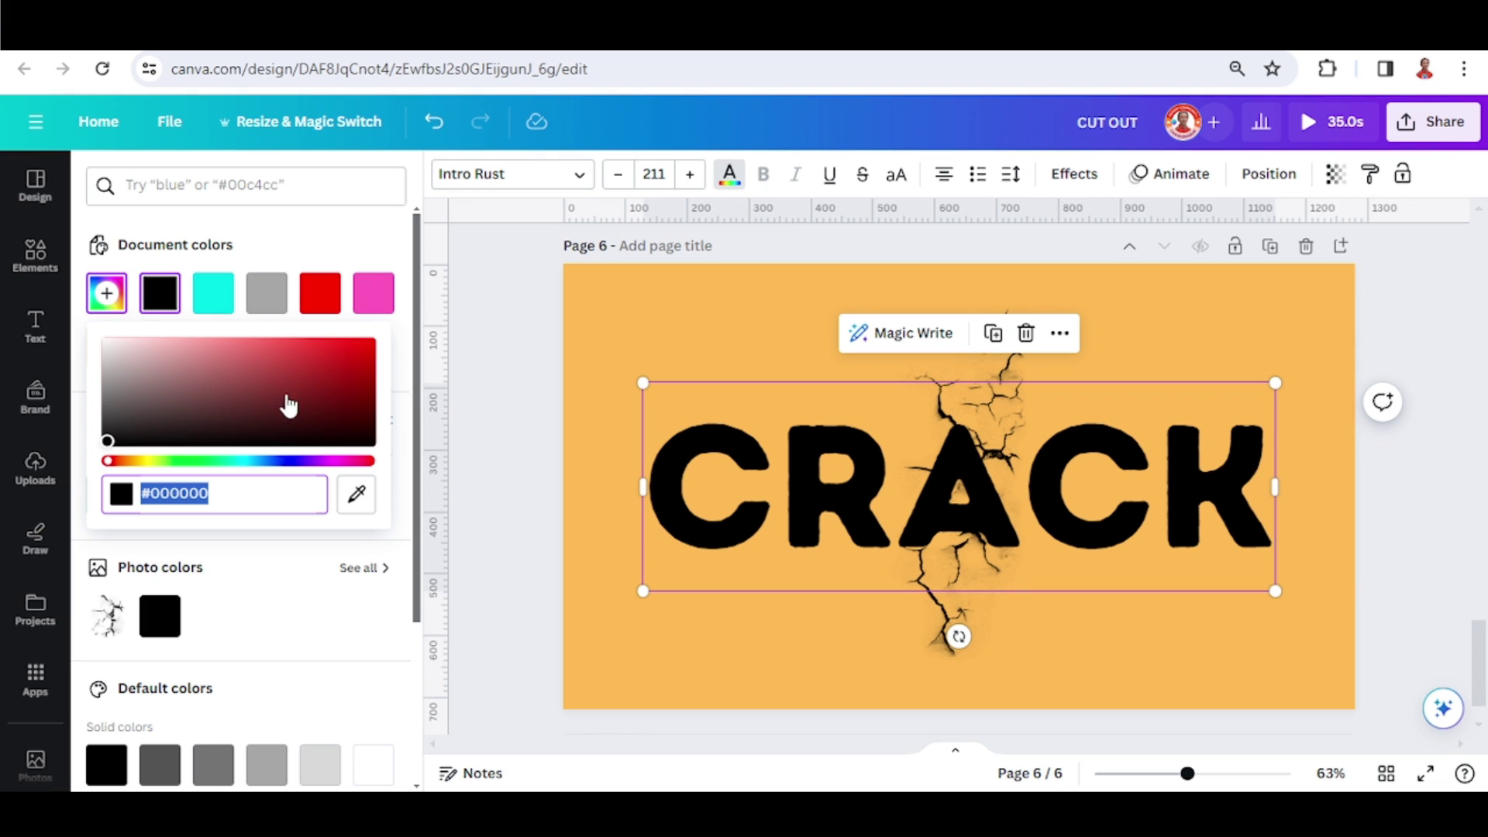
pyautogui.click(368, 382)
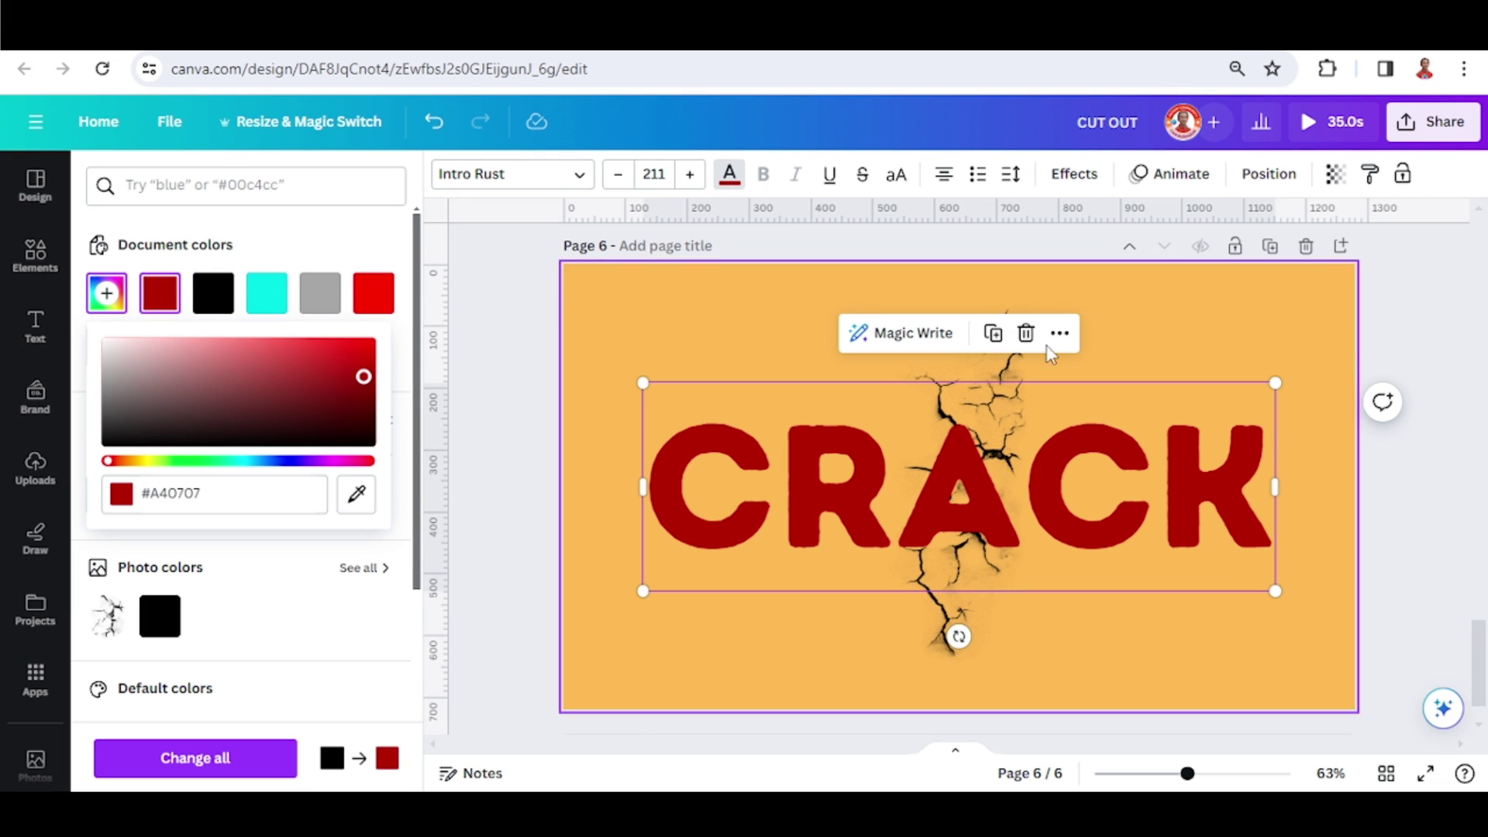
# Step: Bring the crack graphic in front of the CRACK text and duplicate it
pyautogui.click(1025, 364)
pyautogui.rightClick(1025, 365)
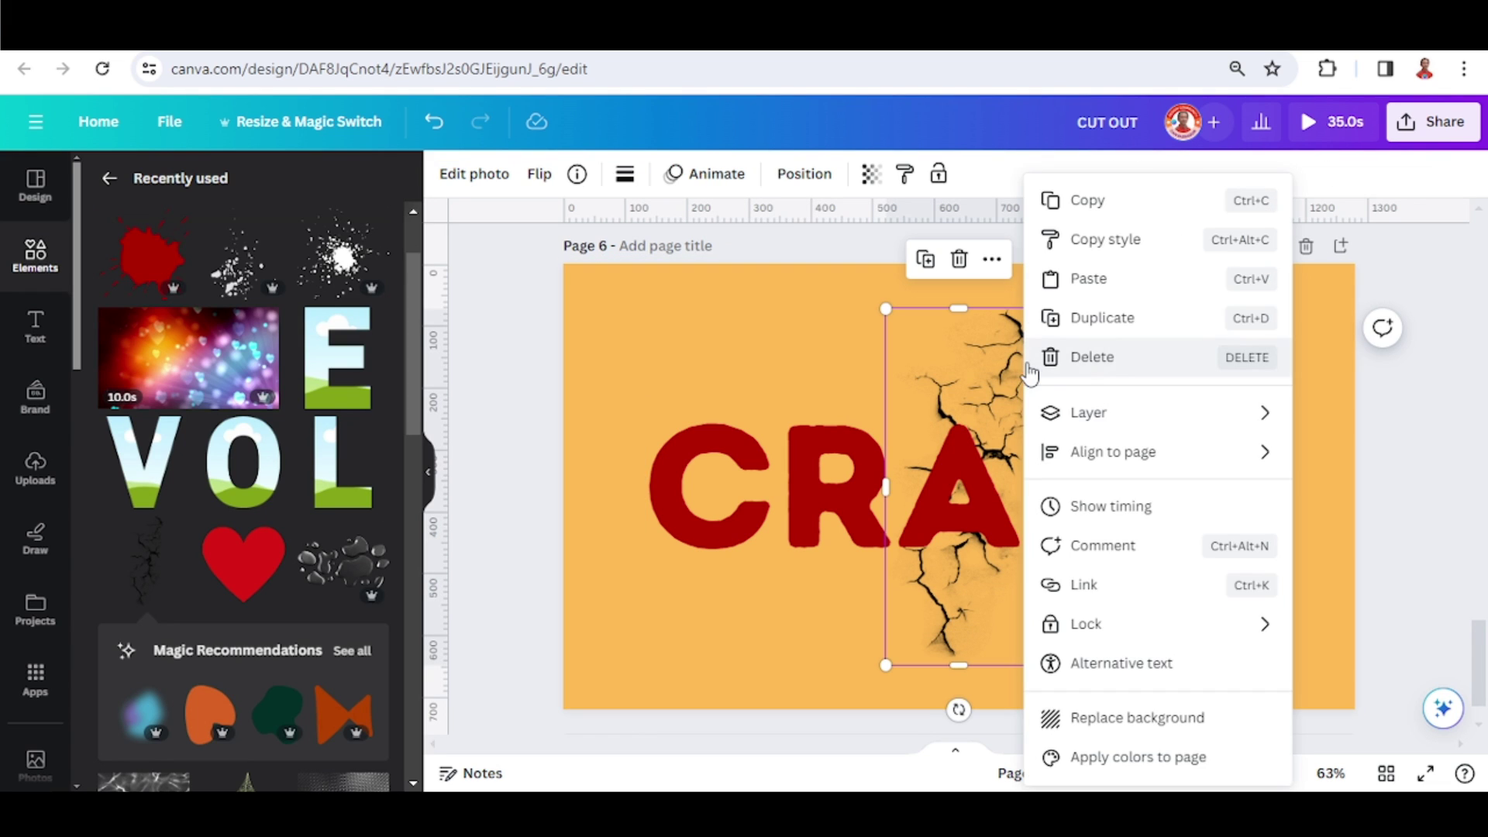
pyautogui.moveTo(1082, 418)
pyautogui.click(846, 456)
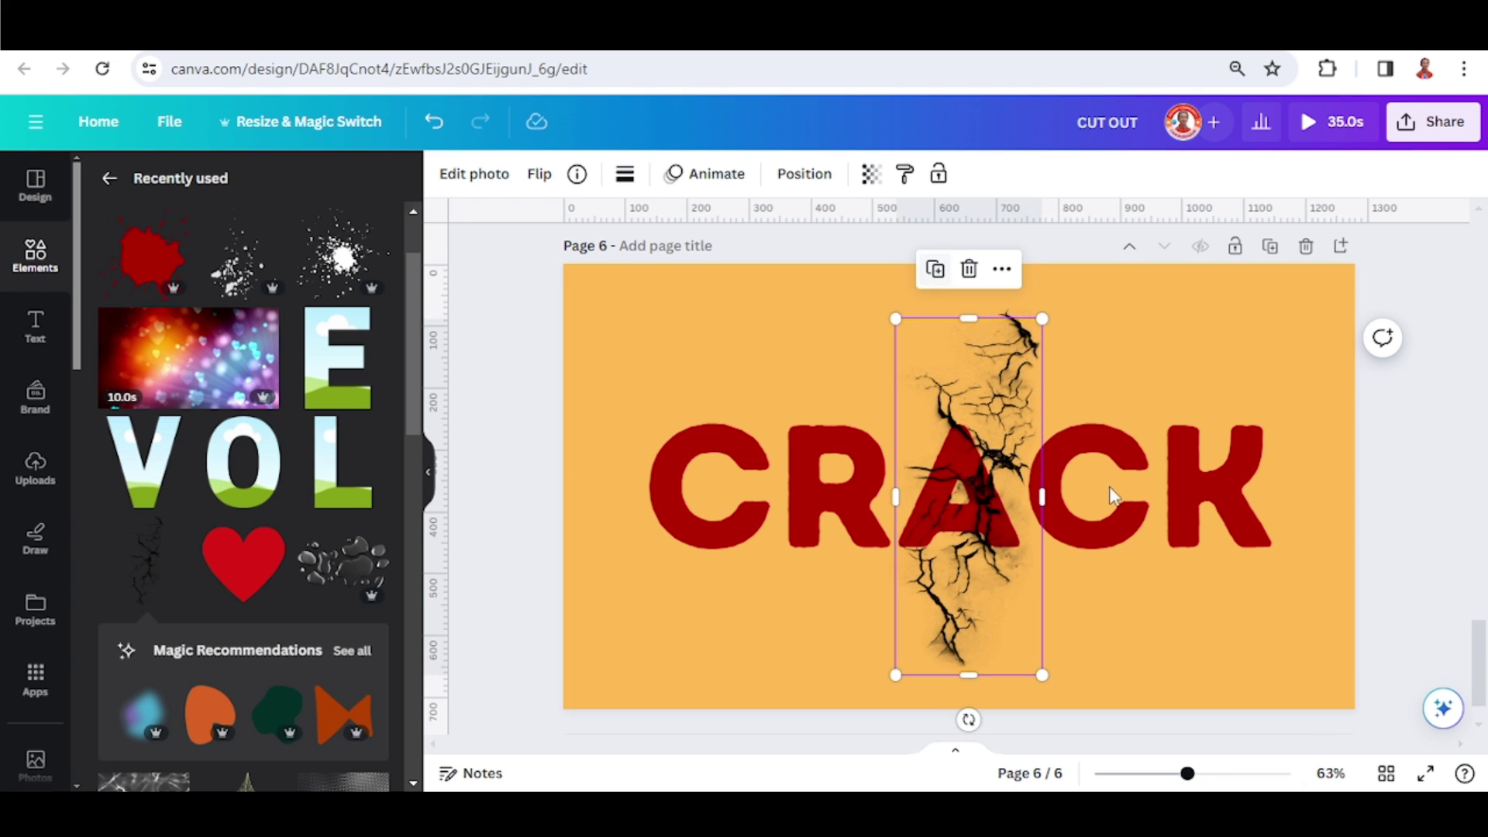
# Step: Rotate the duplicate crack to about 88° and enlarge it to span the whole CRACK word
pyautogui.moveTo(959, 710); pyautogui.dragTo(718, 509)
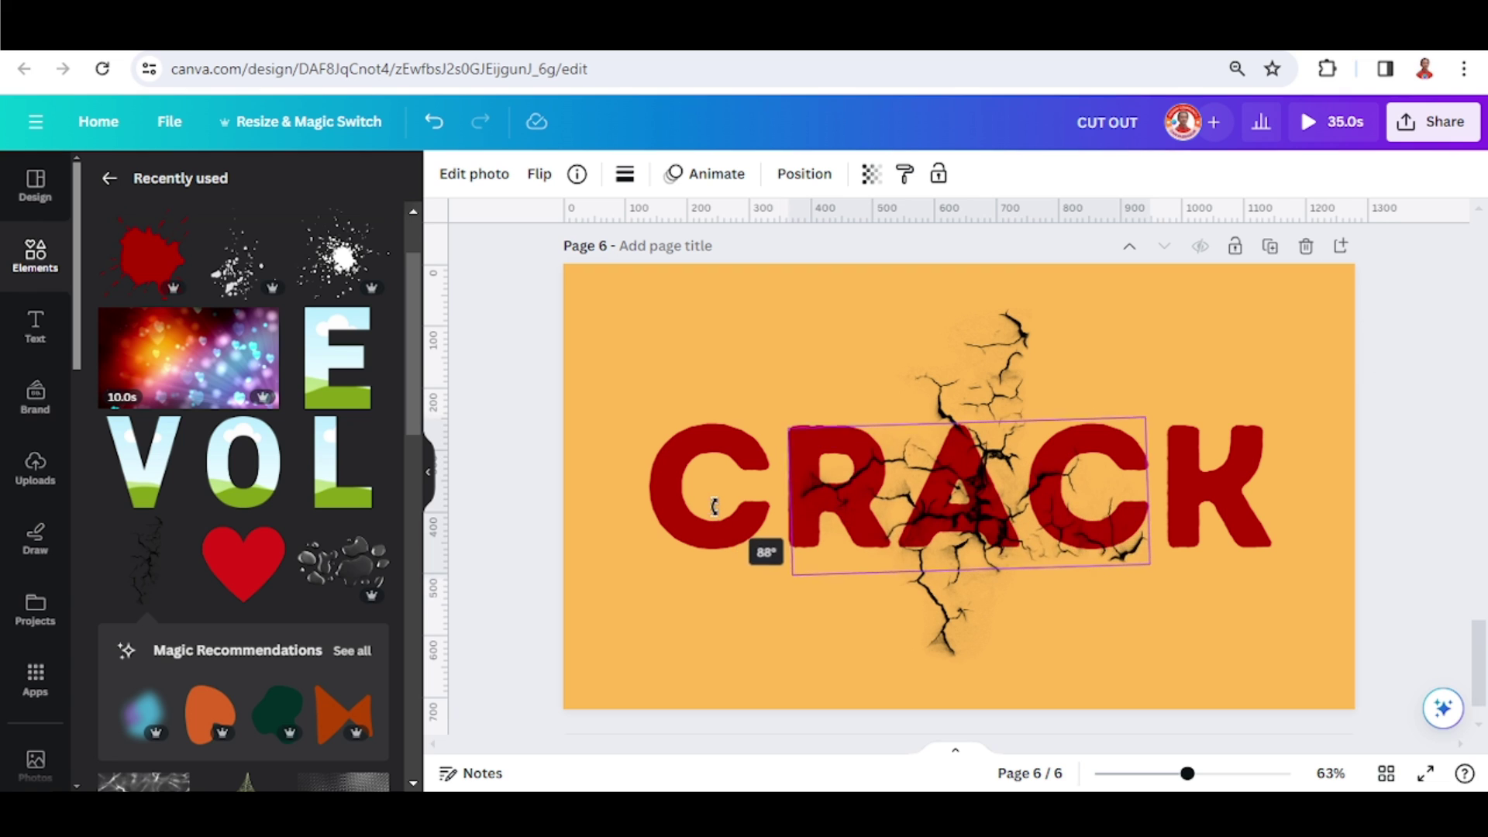
pyautogui.click(793, 411)
pyautogui.click(805, 453)
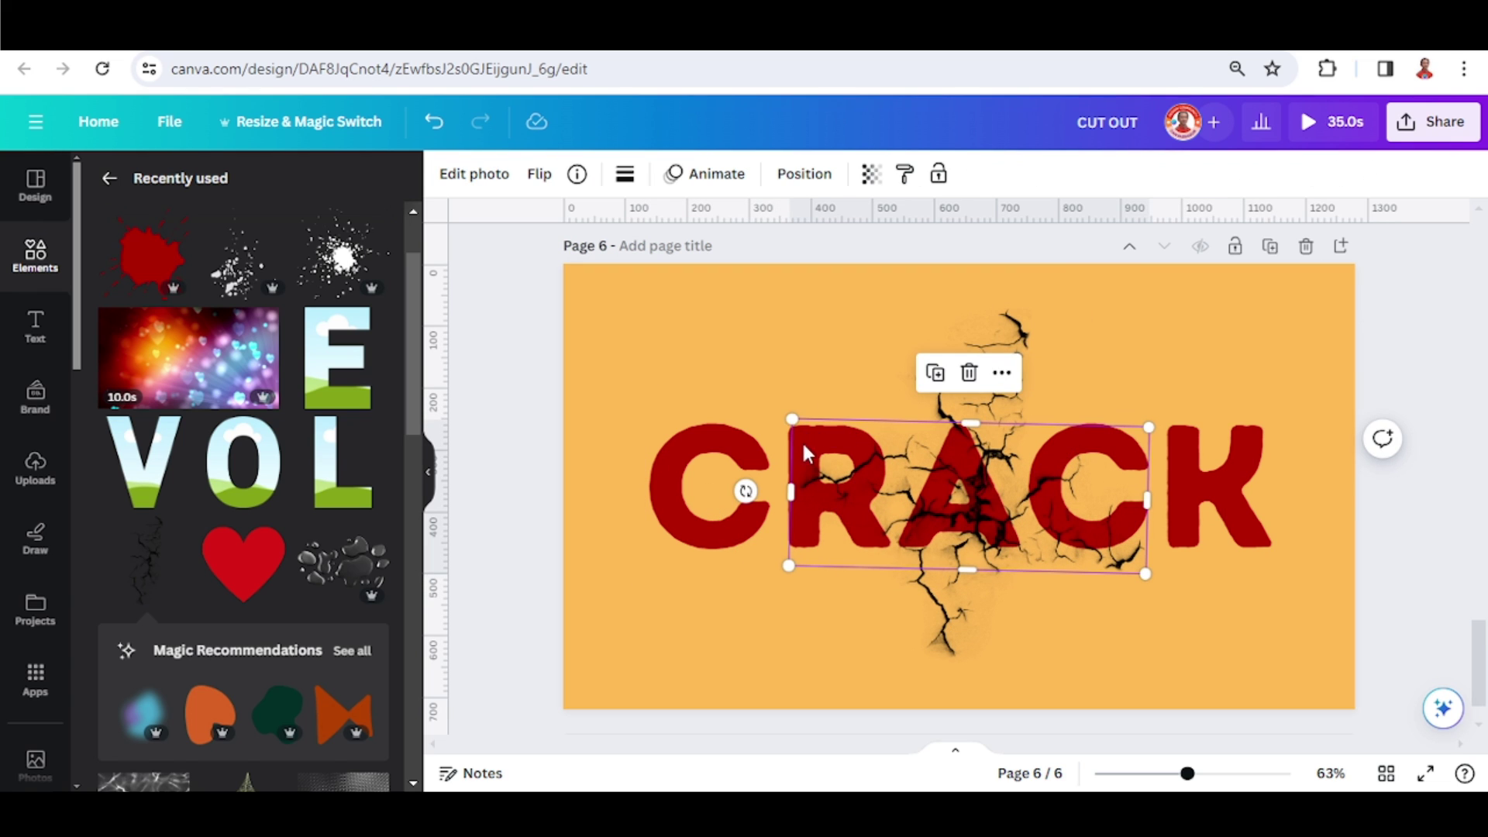
pyautogui.moveTo(723, 398); pyautogui.dragTo(624, 343)
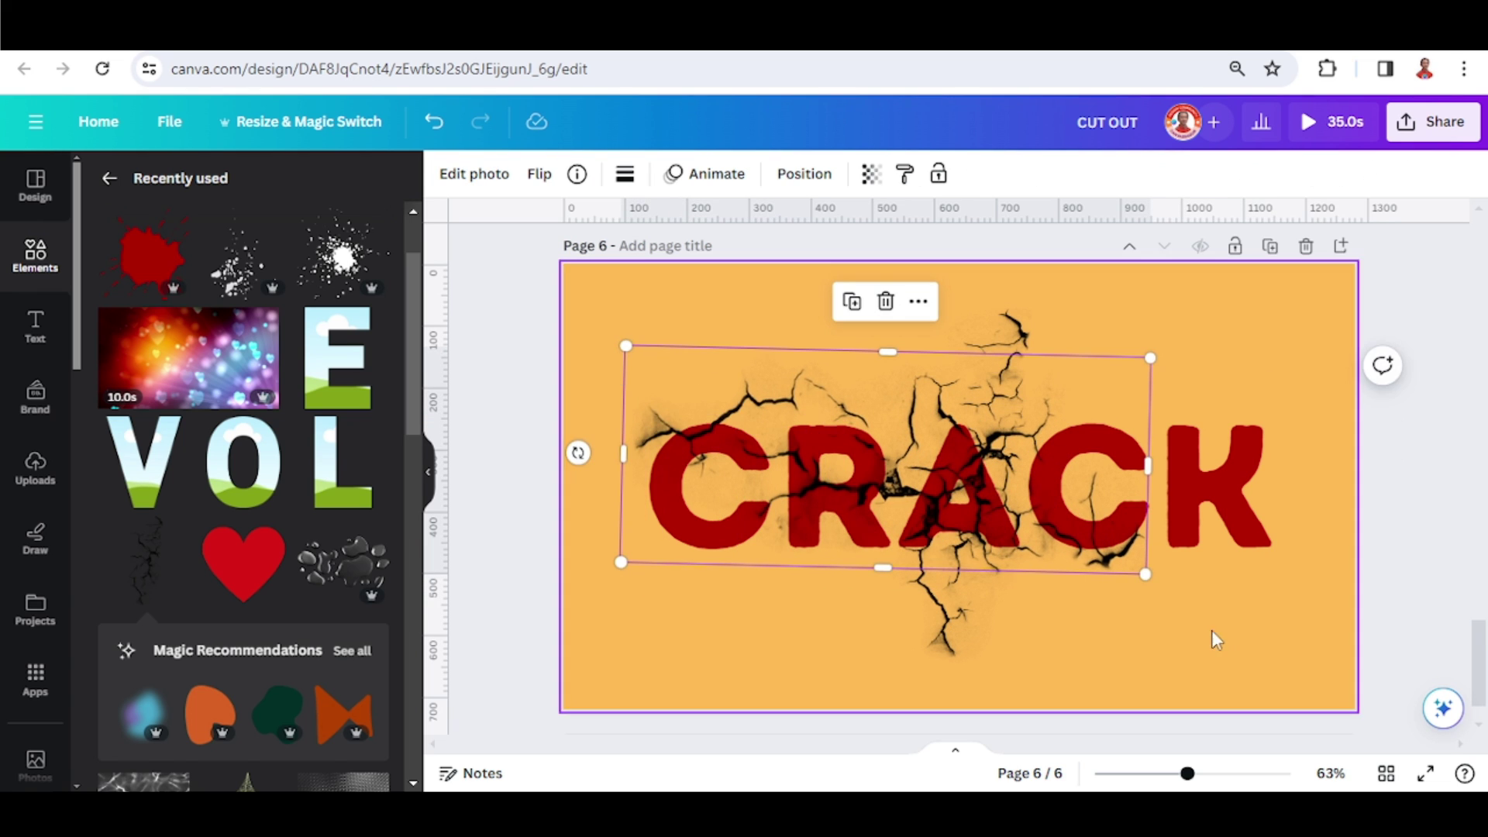
pyautogui.moveTo(1150, 567); pyautogui.dragTo(1282, 629)
# Step: Shrink the original vertical crack and move it onto the upper part of the second C
pyautogui.click(1020, 335)
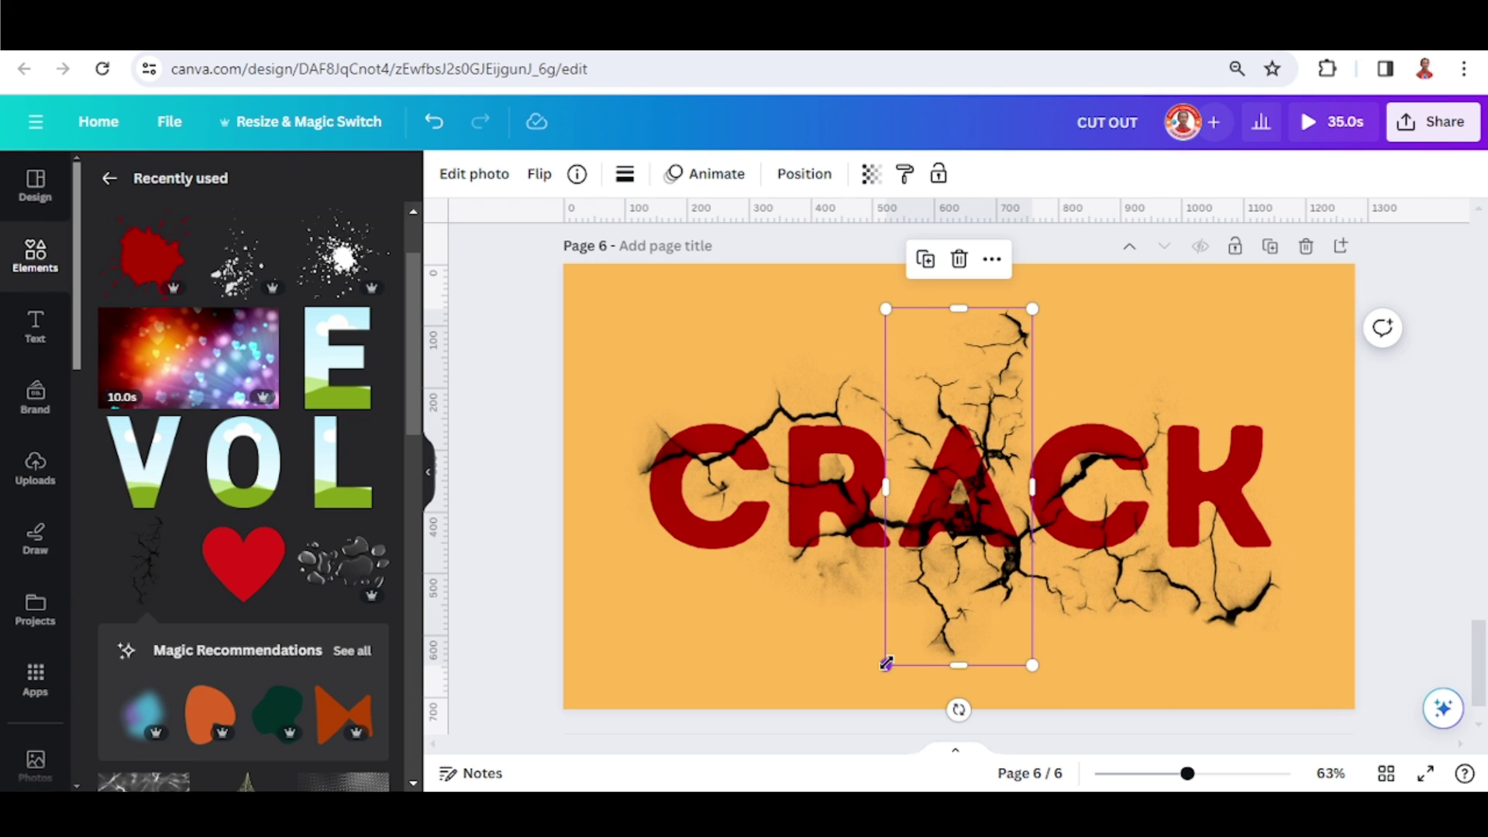
pyautogui.moveTo(886, 663); pyautogui.dragTo(949, 514)
pyautogui.moveTo(1031, 411); pyautogui.dragTo(1085, 368)
# Step: Search the elements for old wall and set the Concrete wall photo as the background of page 6
pyautogui.click(109, 178)
pyautogui.click(175, 187)
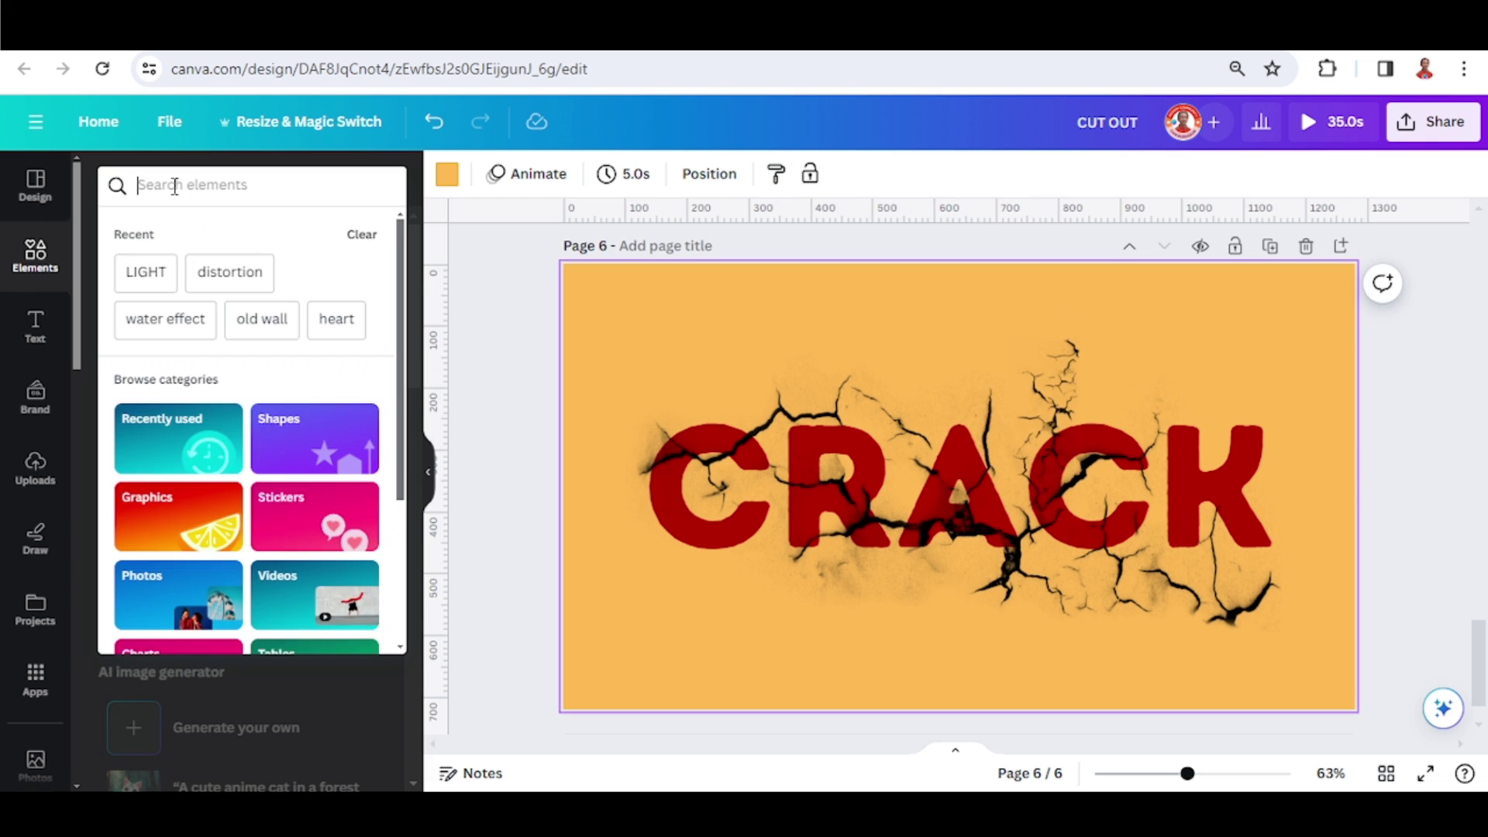
pyautogui.write('OLD')
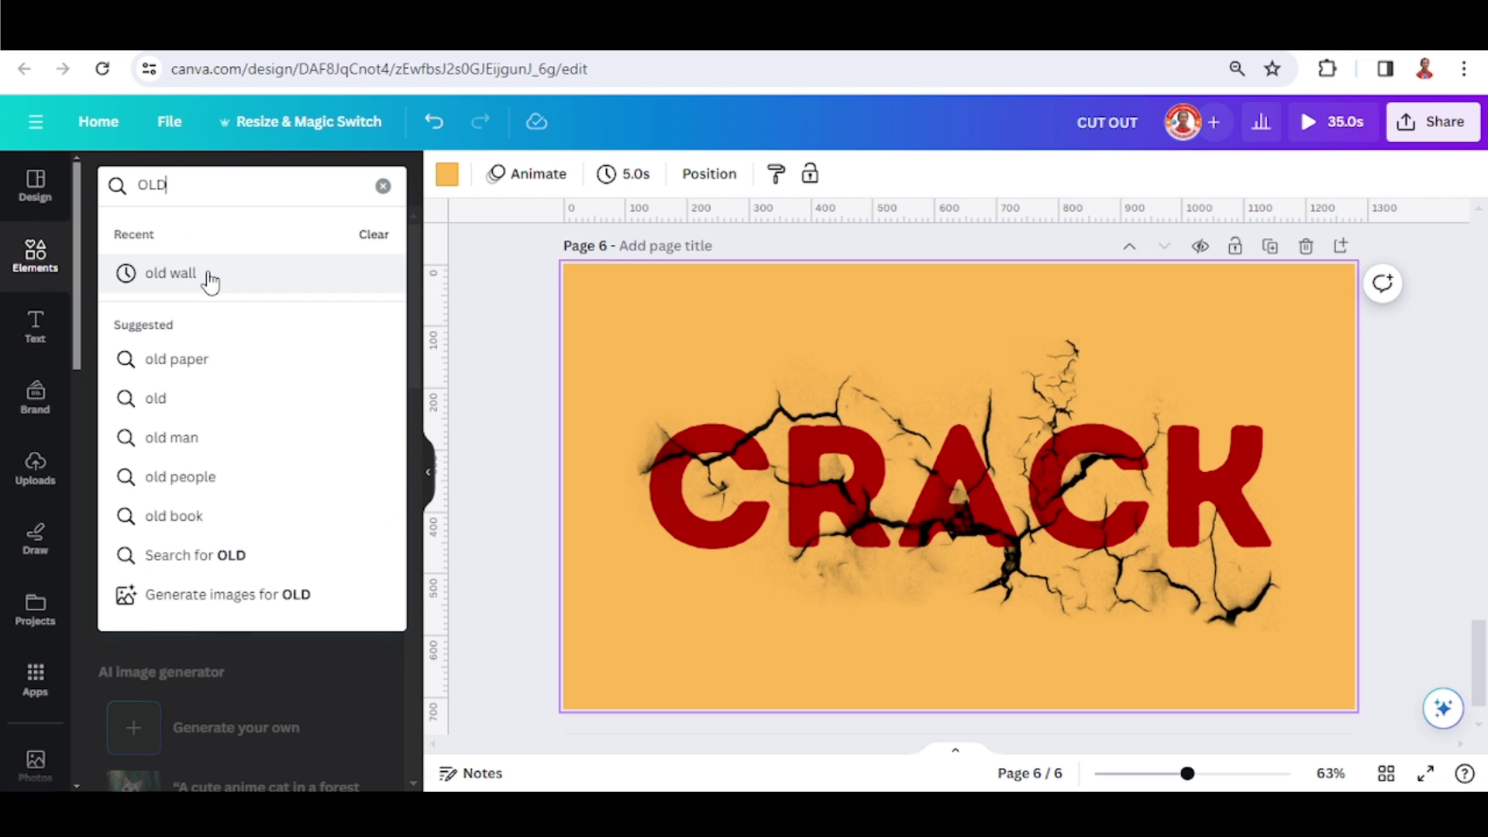
pyautogui.click(171, 273)
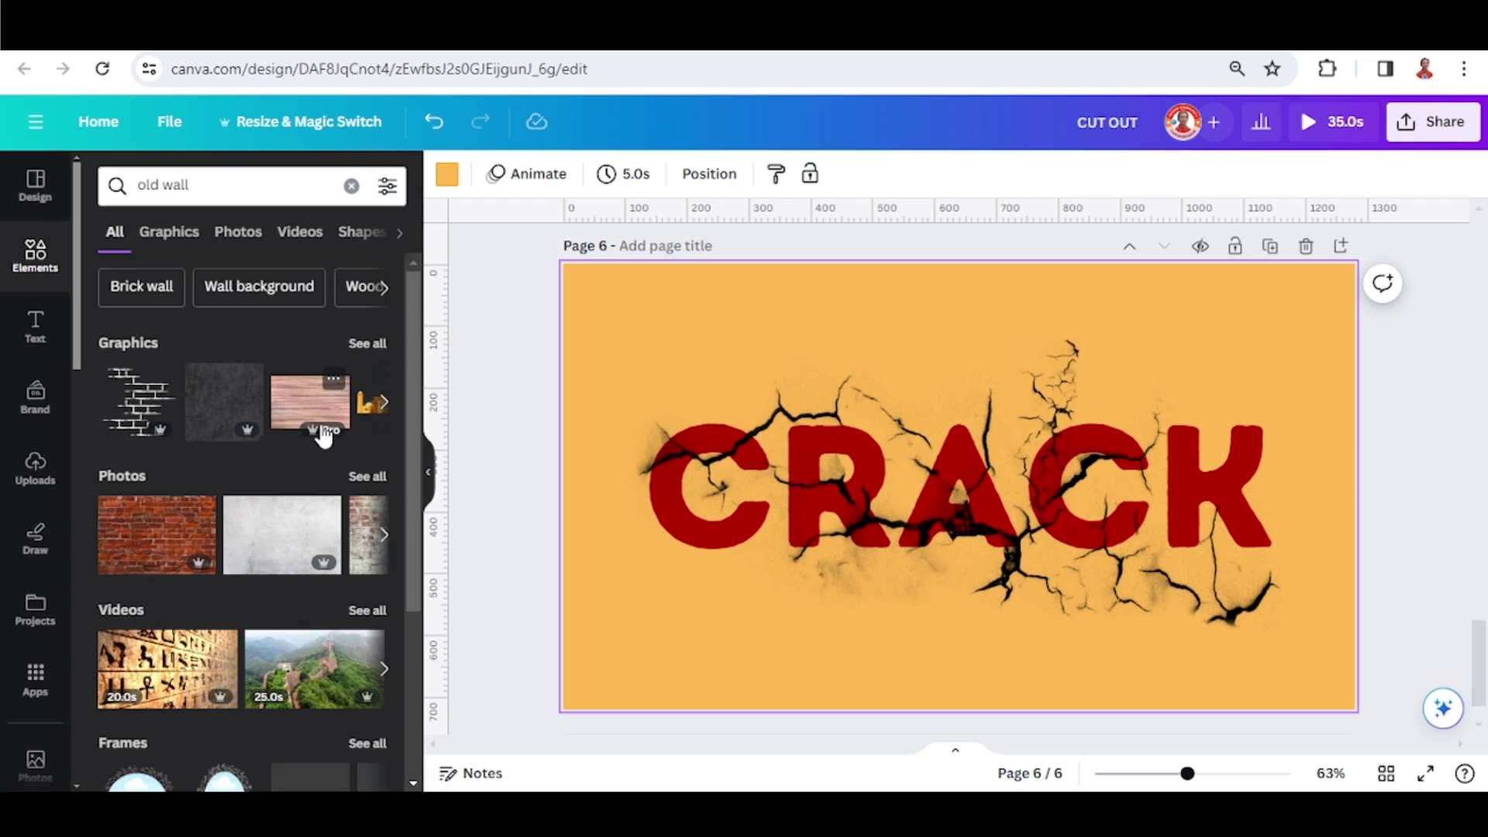
pyautogui.click(323, 515)
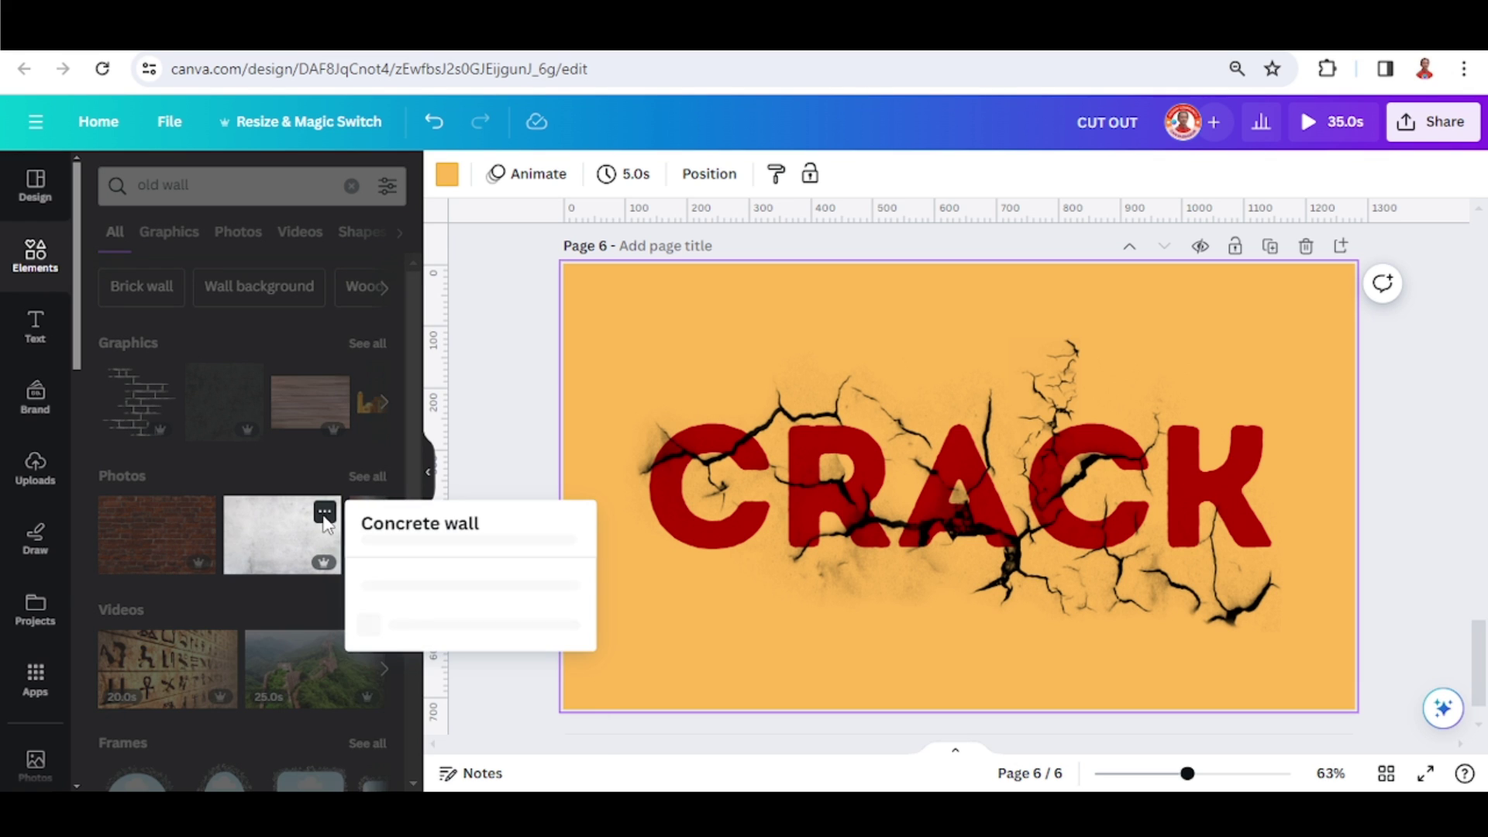
pyautogui.click(249, 542)
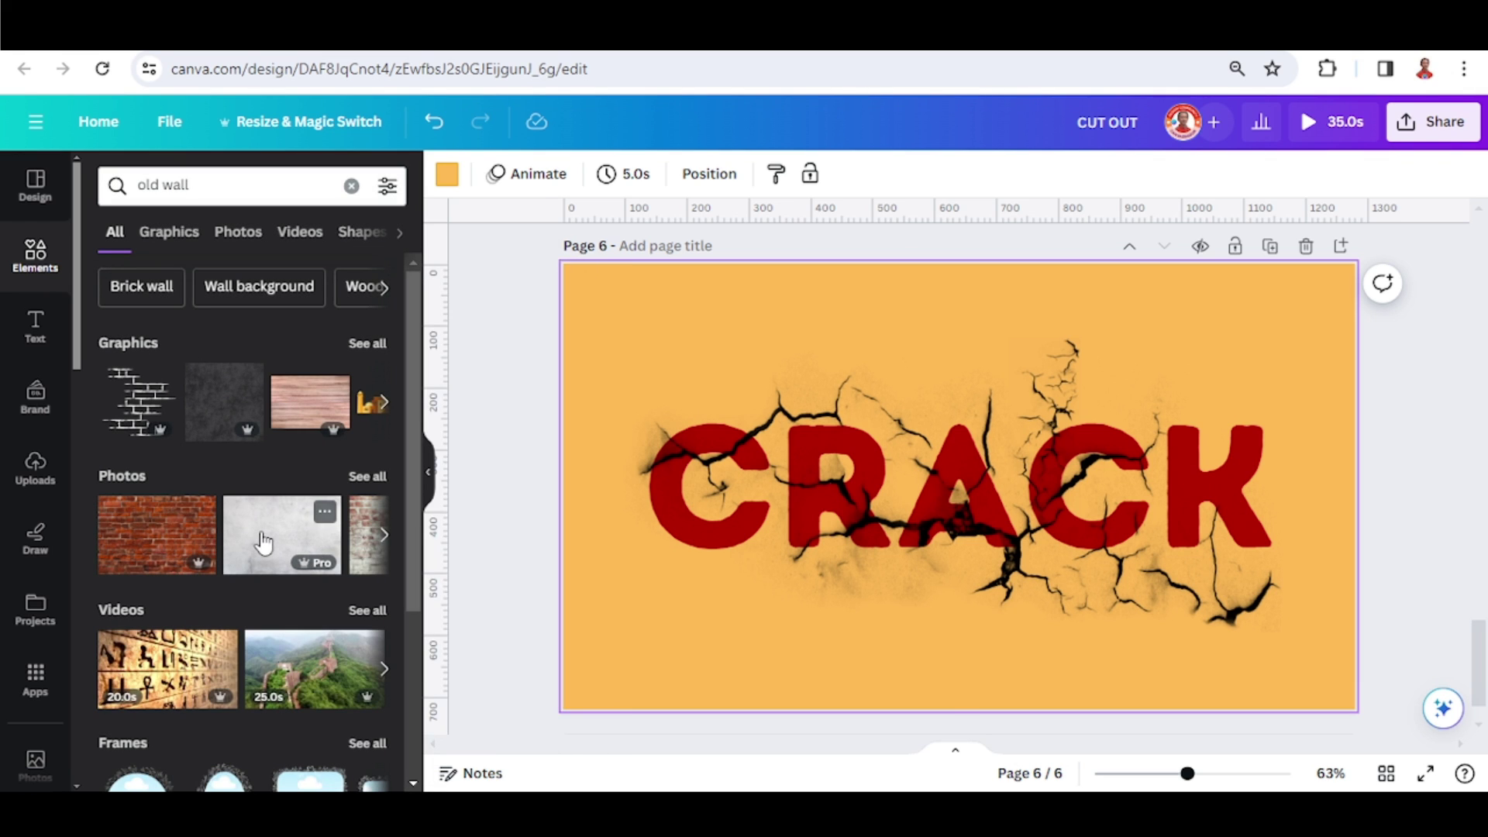
pyautogui.rightClick(878, 444)
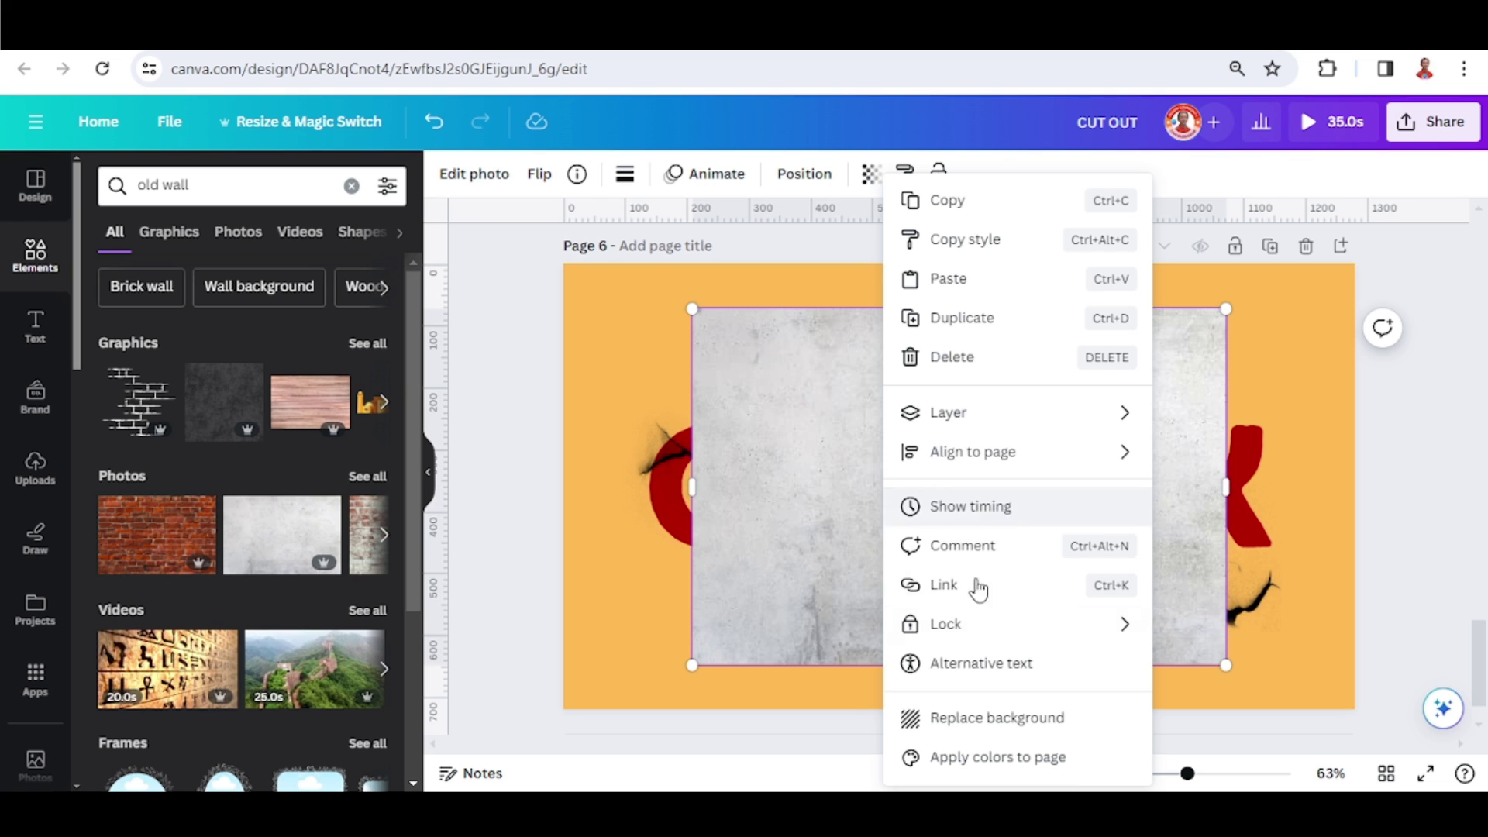
pyautogui.click(984, 718)
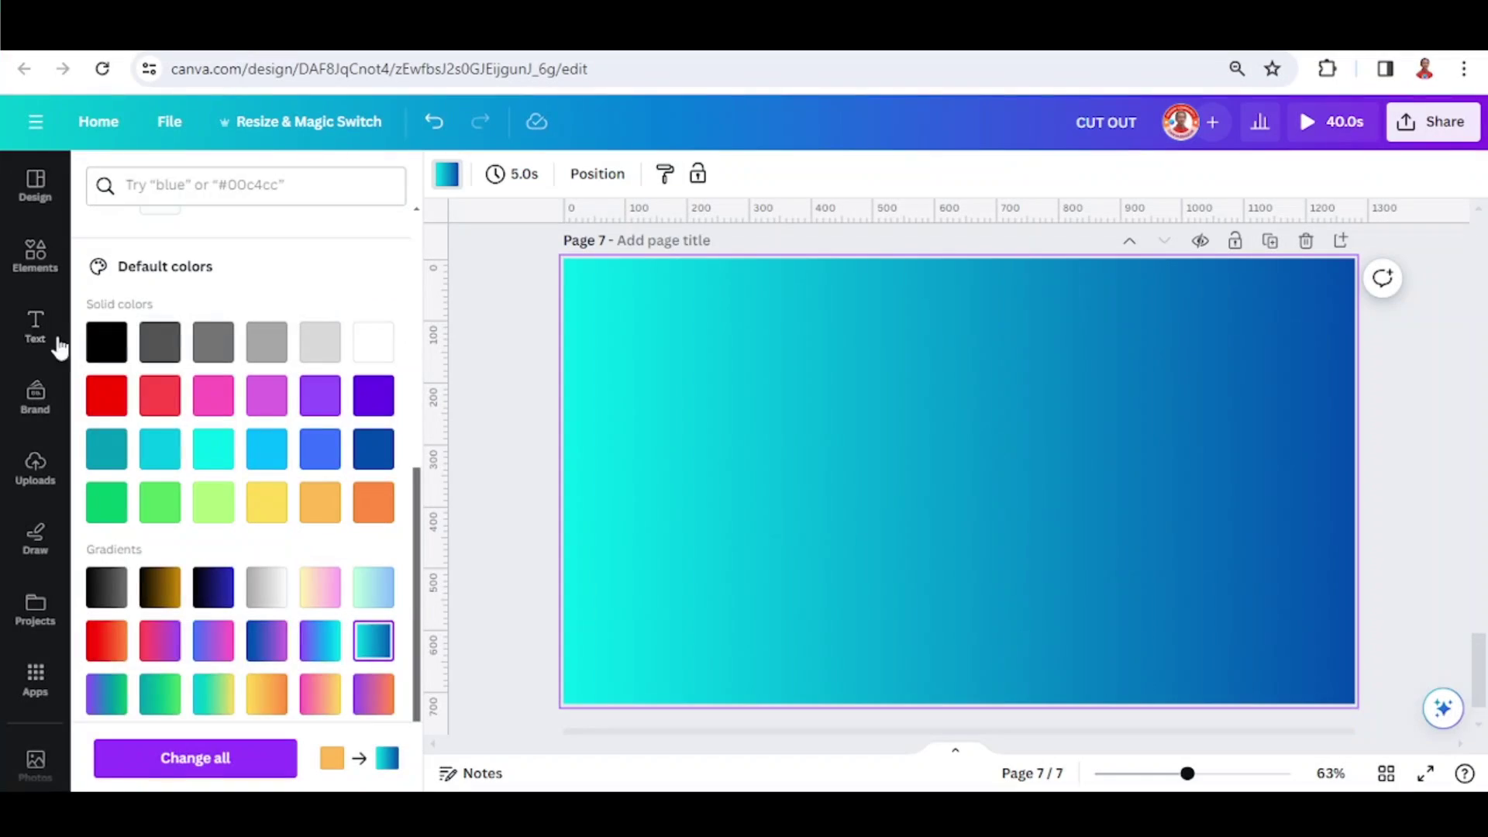
# Step: Add a heading reading fresh on page 7 and style it in white with the Gulfs Display font
pyautogui.click(35, 327)
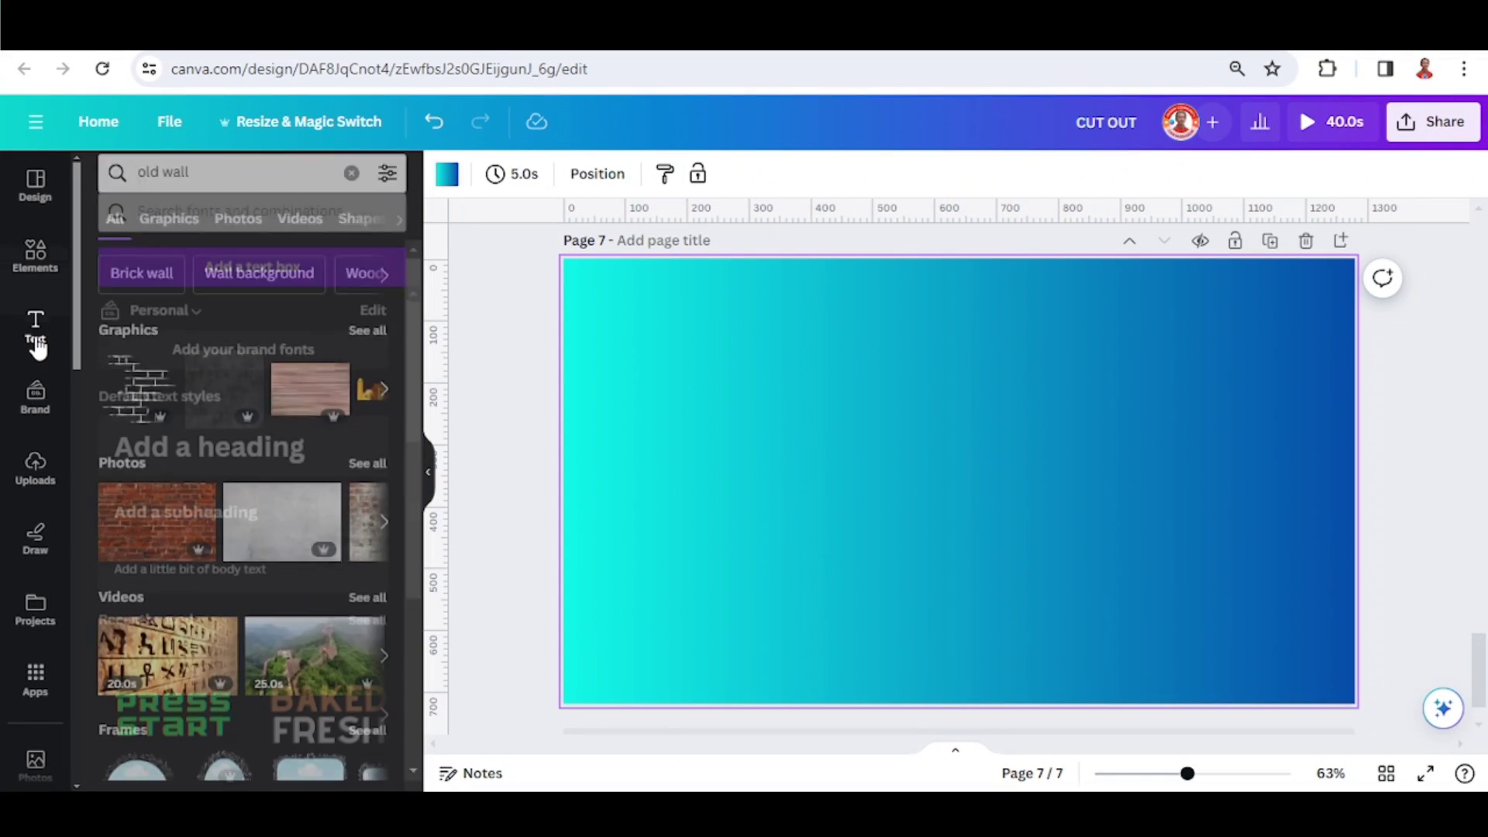
pyautogui.click(224, 421)
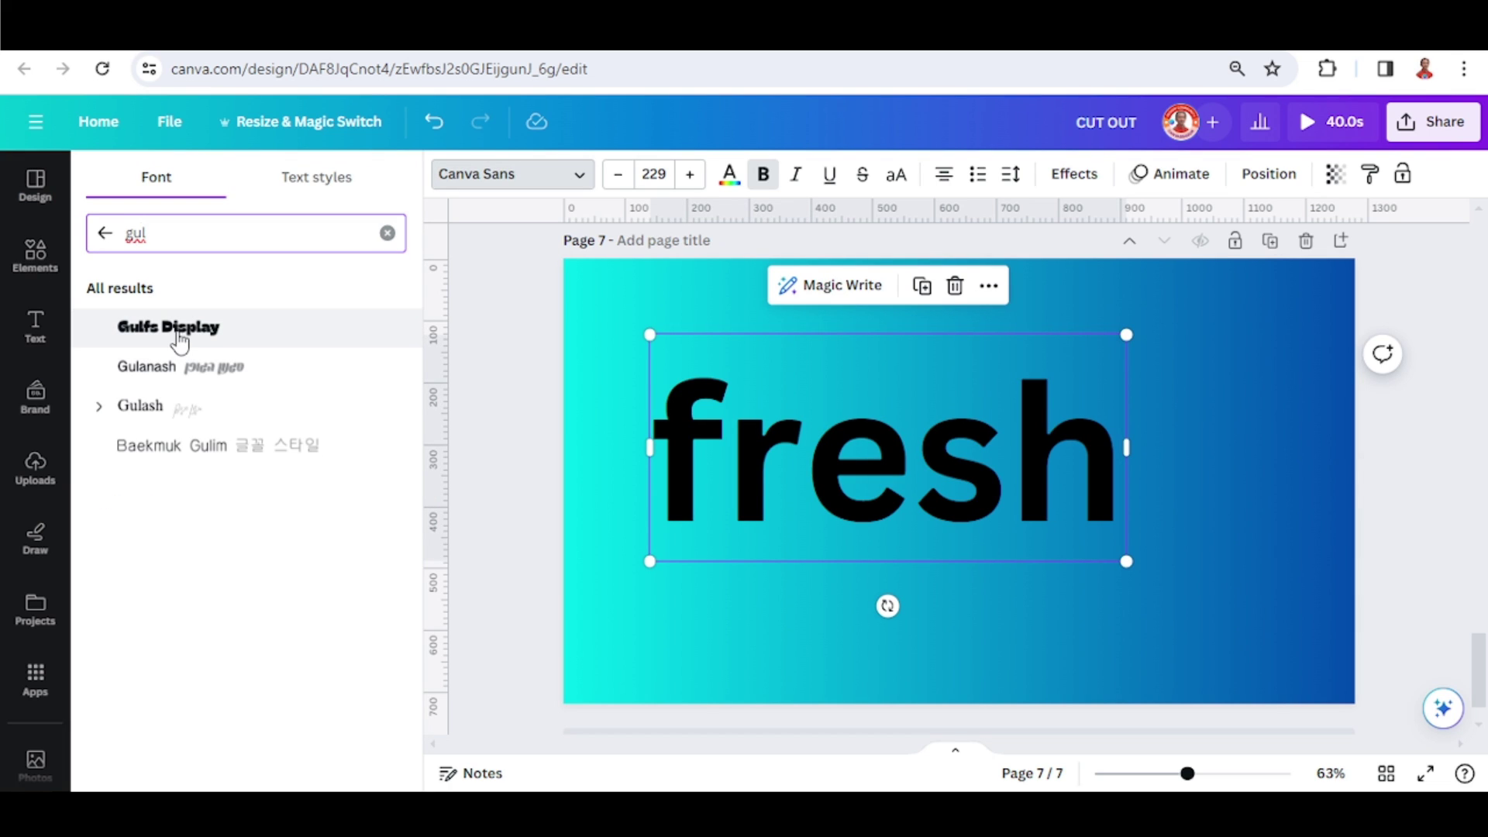
pyautogui.click(178, 333)
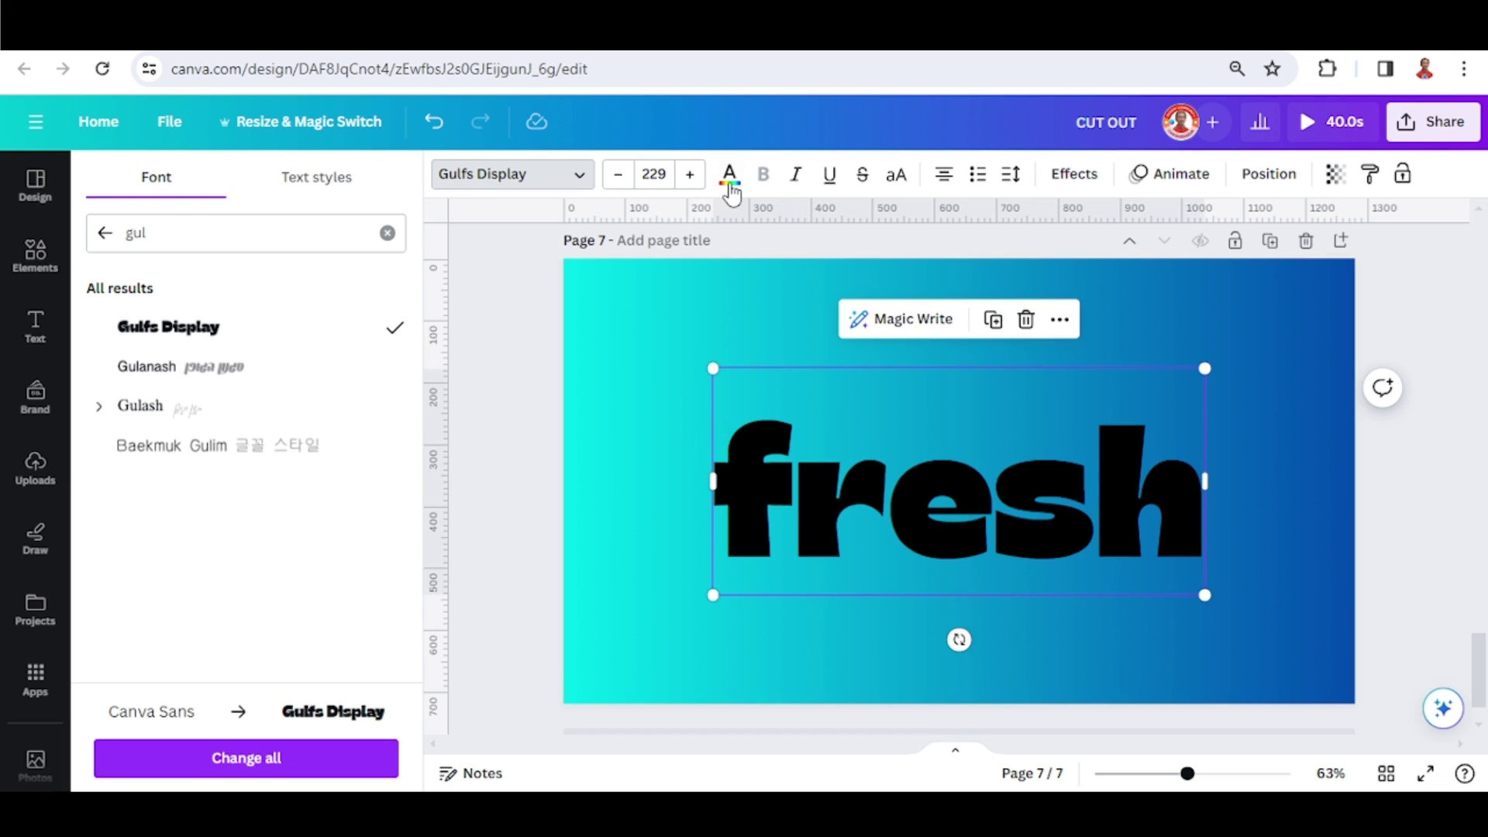
pyautogui.click(729, 175)
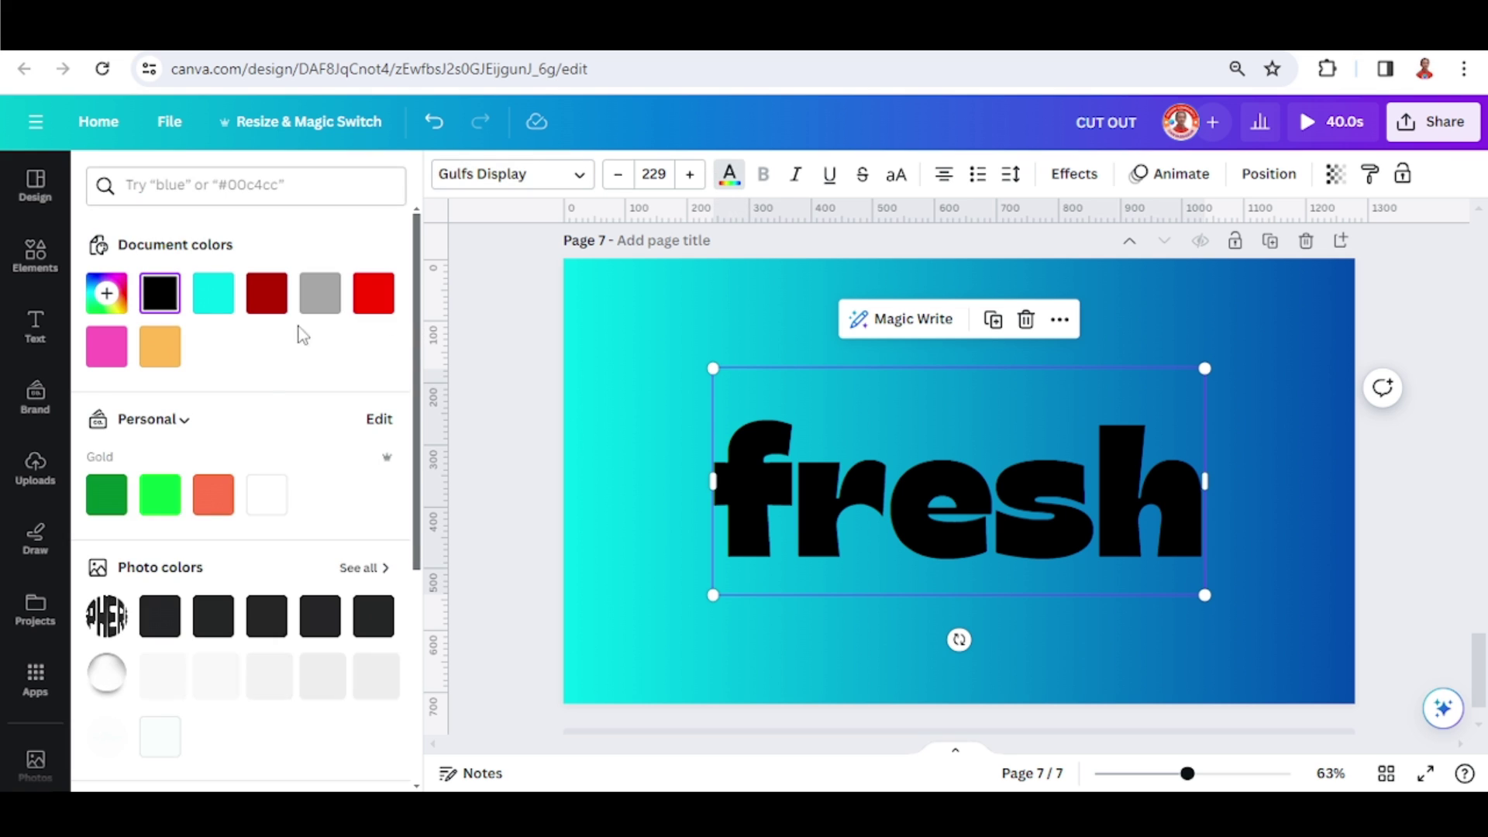
pyautogui.click(277, 509)
# Step: Add the recently used Water Png, Abstract Liquid Shape Sticker over the fresh text and shrink it slightly around the word
pyautogui.click(35, 256)
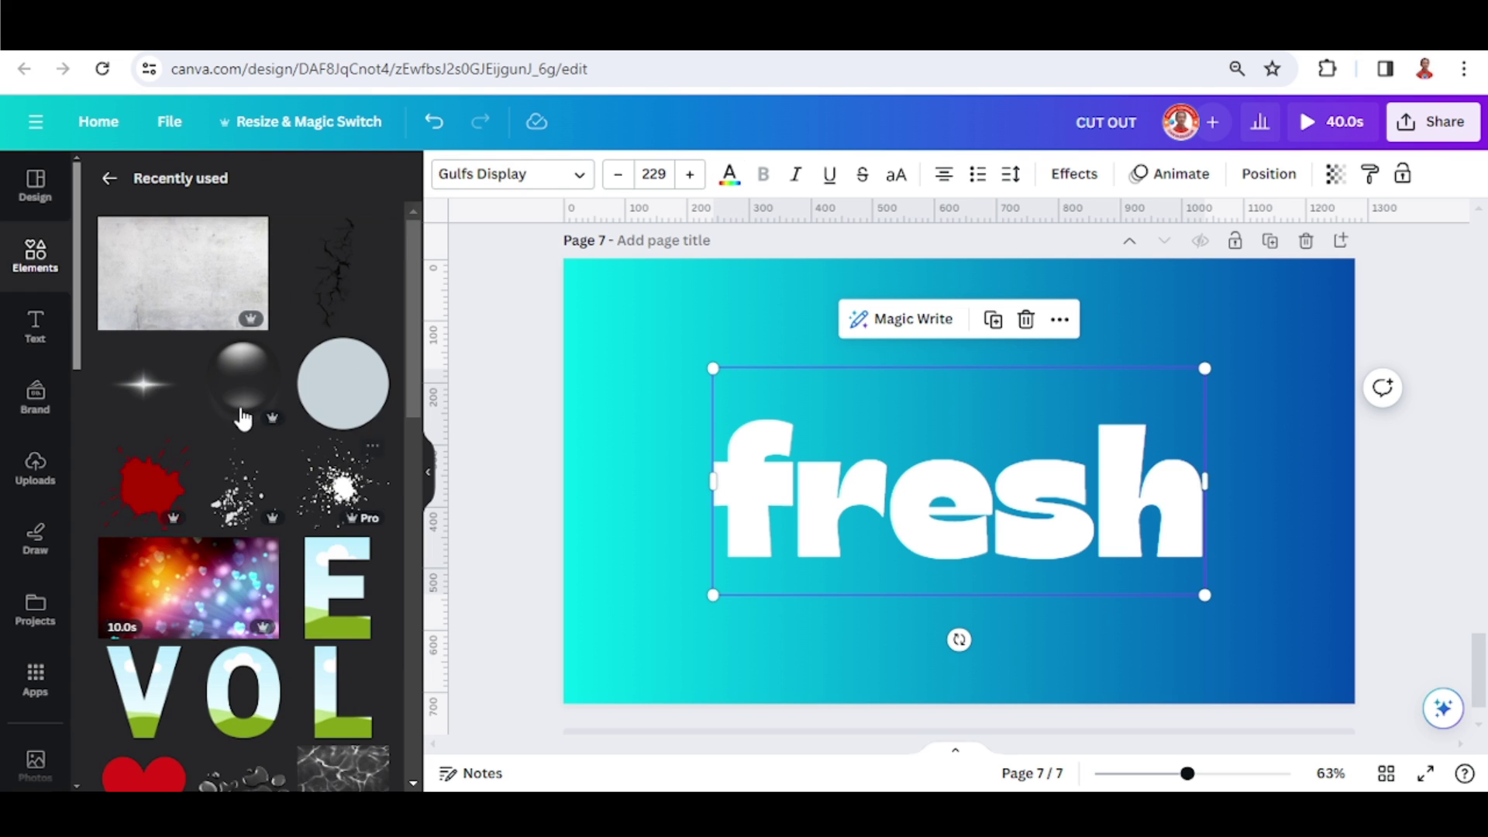
pyautogui.scroll(-5, 243, 418)
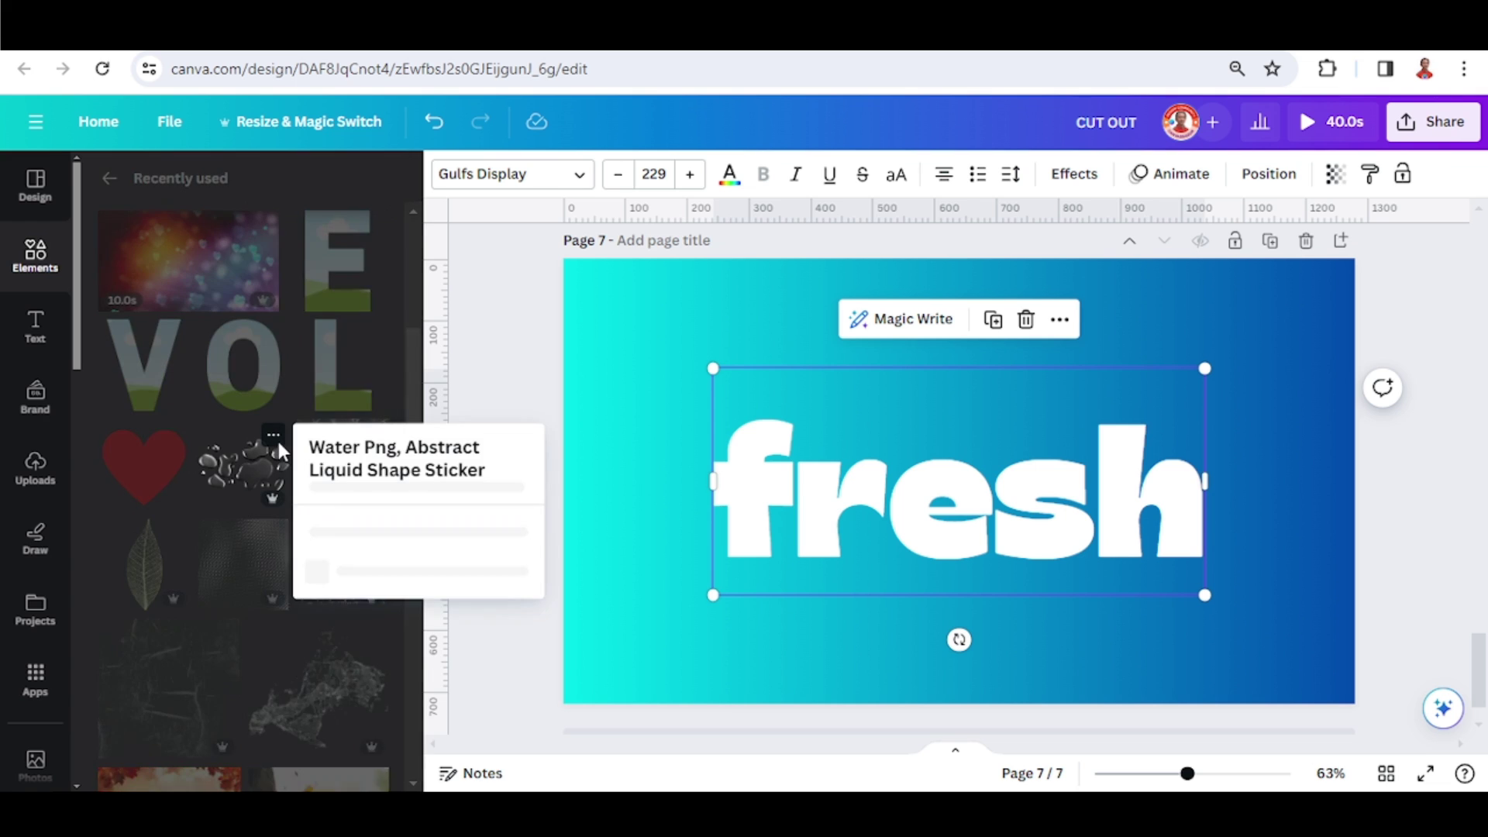
pyautogui.click(273, 436)
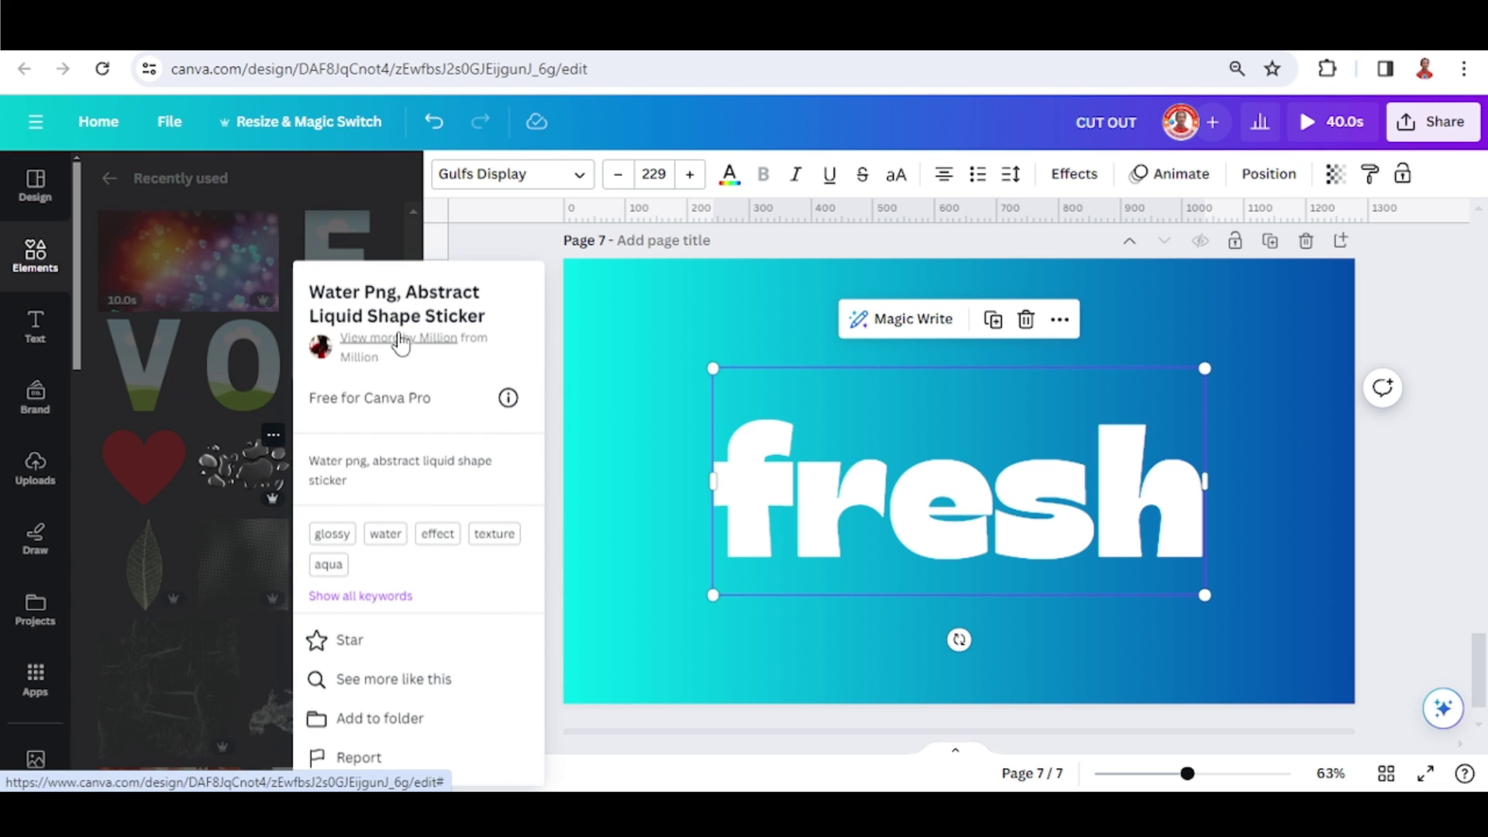
pyautogui.click(257, 472)
pyautogui.click(254, 477)
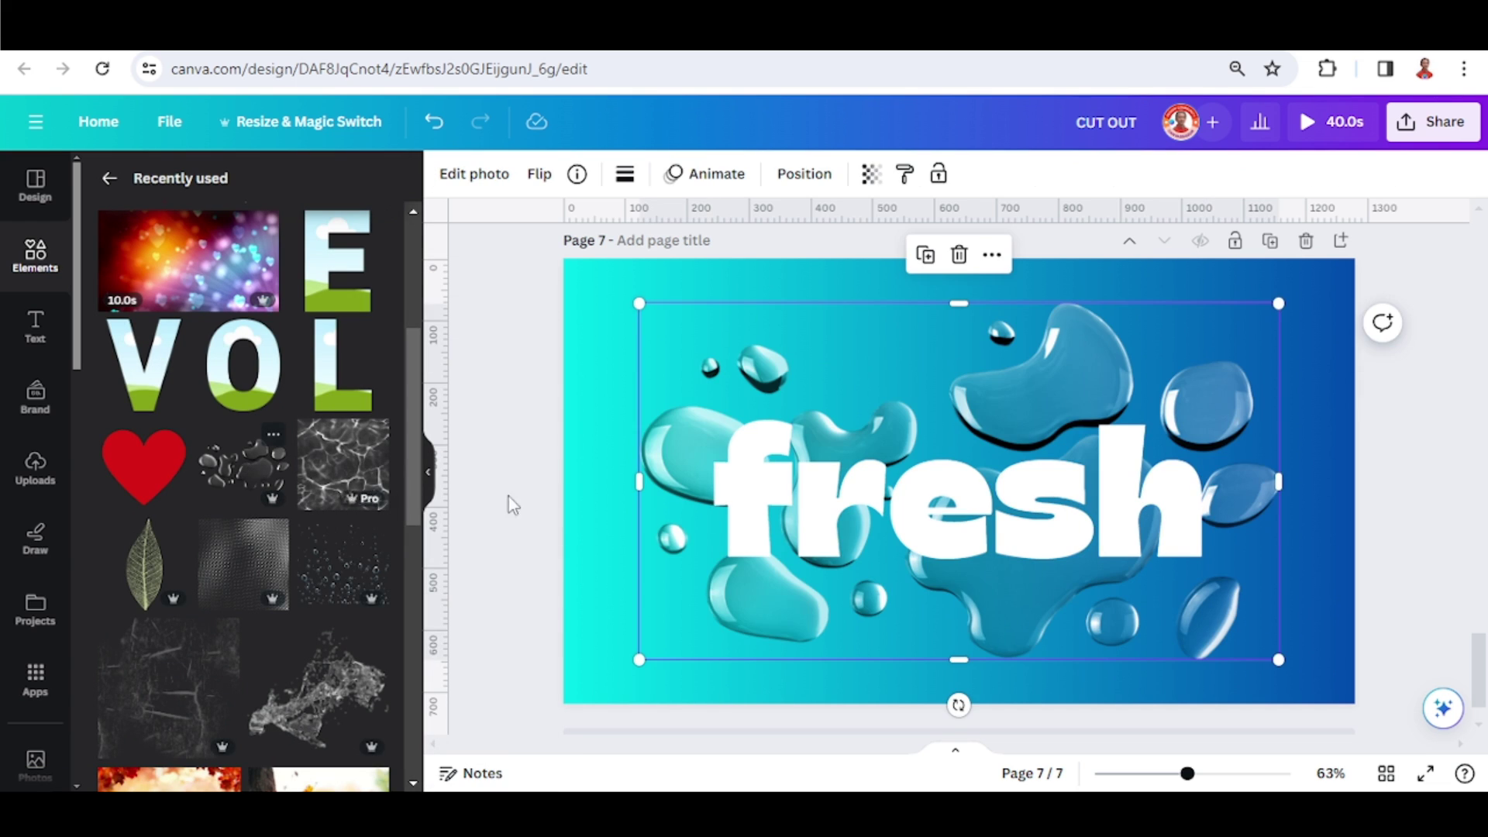
pyautogui.moveTo(1282, 300); pyautogui.dragTo(1206, 342)
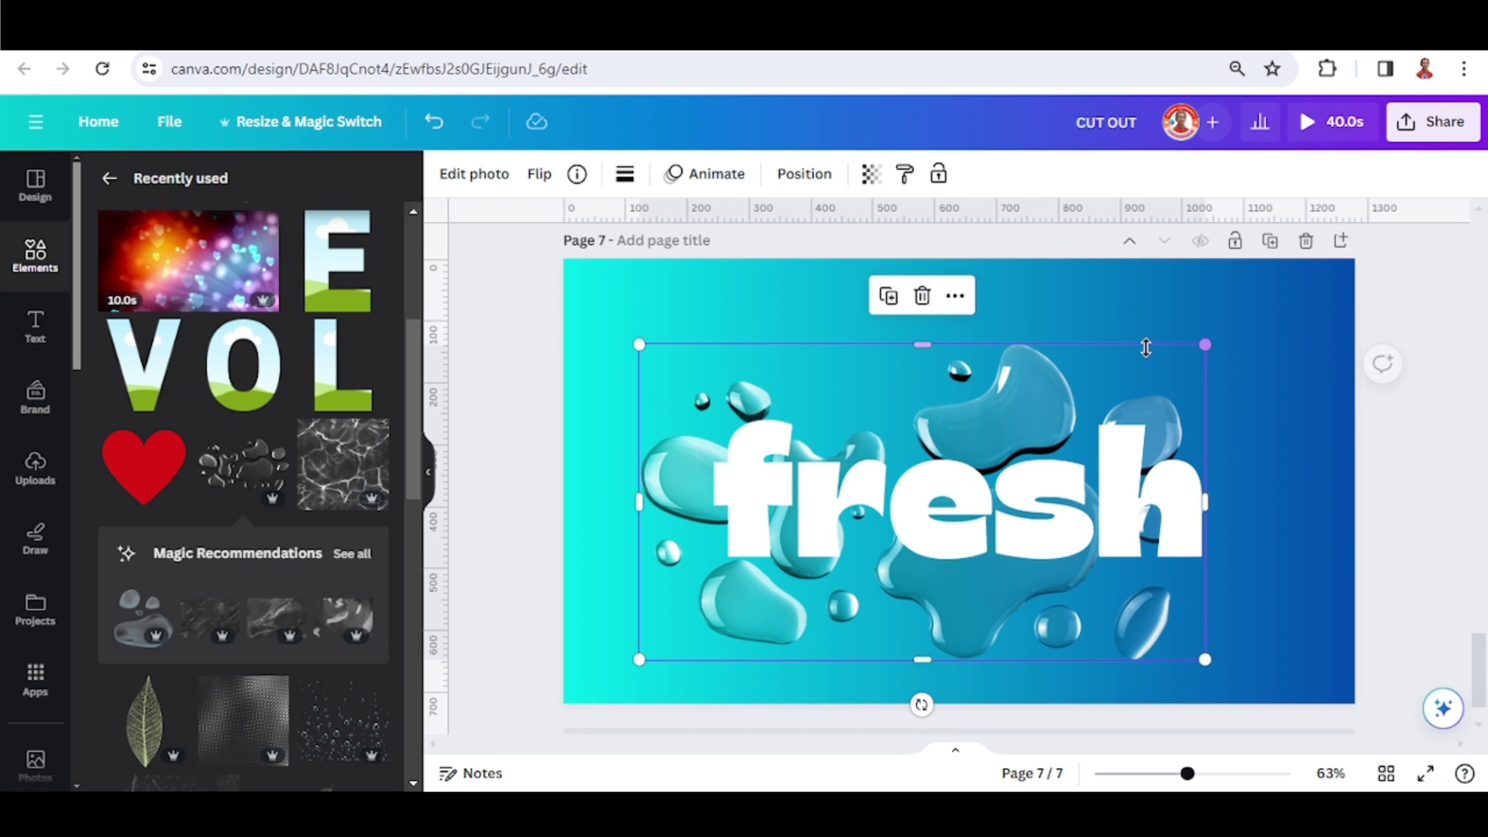
# Step: Send the fresh text behind the water drops graphic
pyautogui.press('Escape')
pyautogui.rightClick(1144, 440)
pyautogui.moveTo(1190, 451)
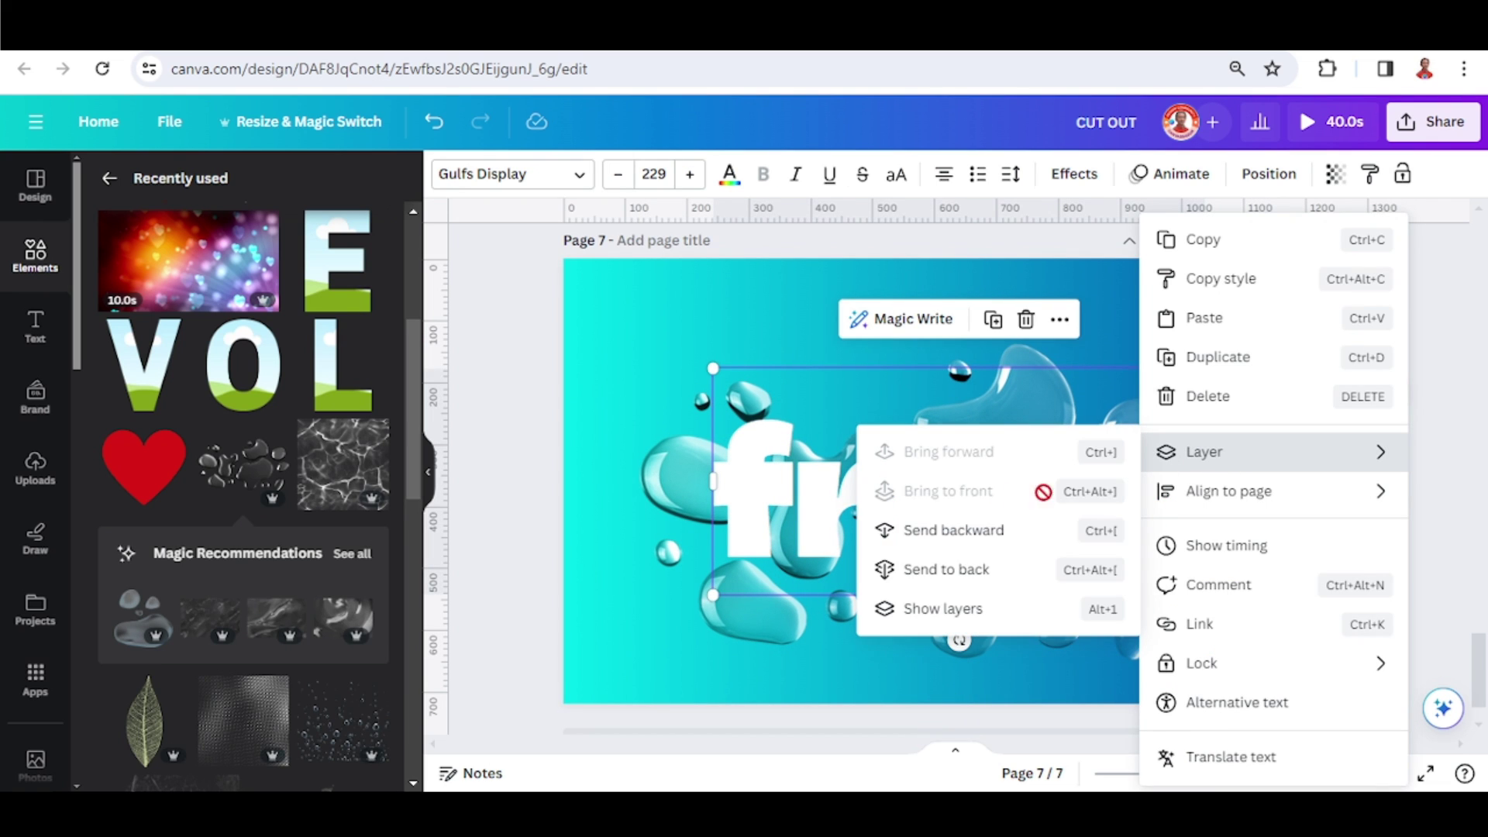
pyautogui.click(967, 548)
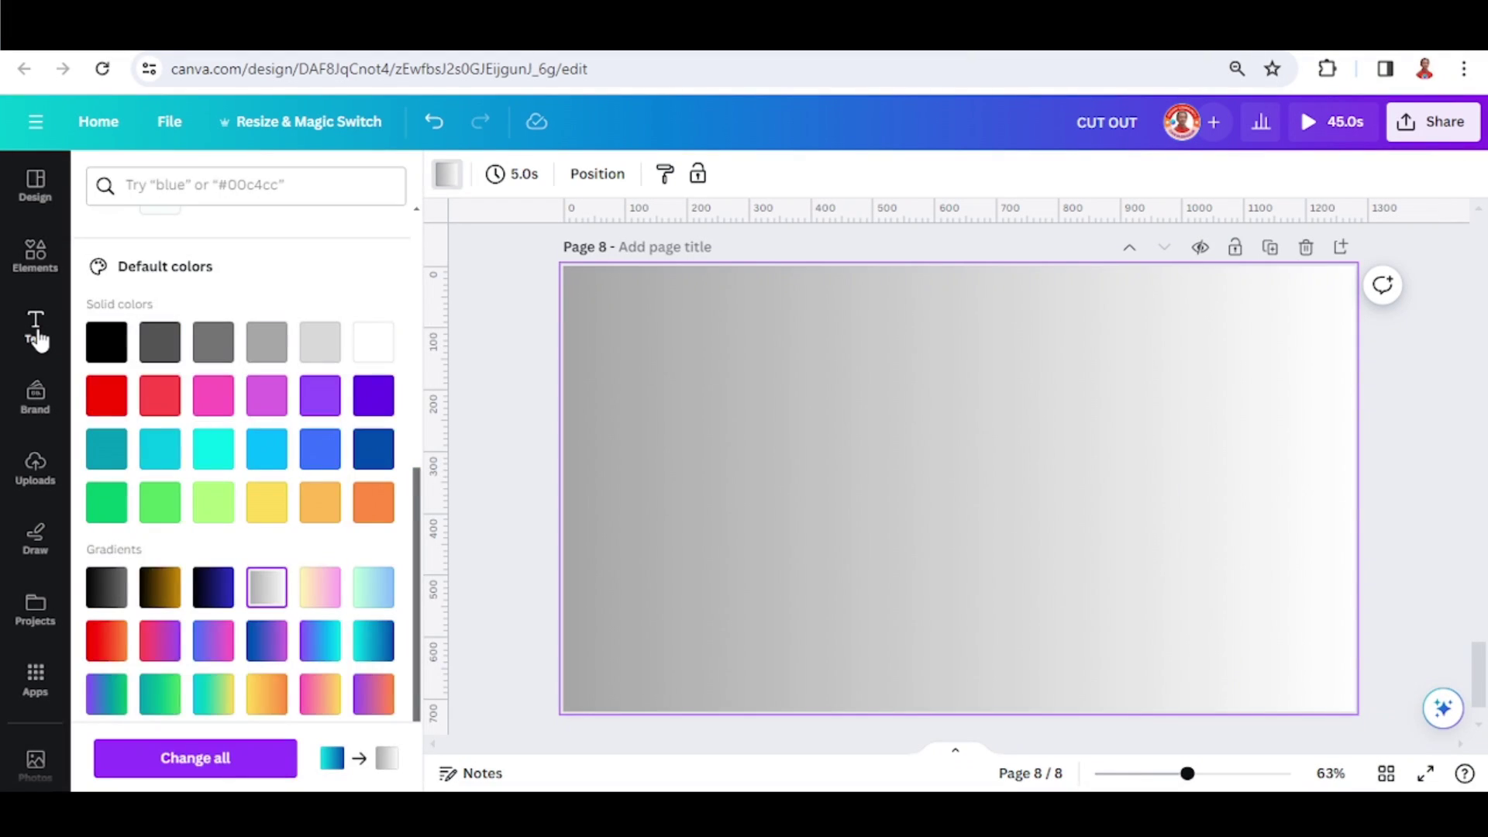
# Step: Add a large heading reading LOVE on page 8
pyautogui.click(33, 330)
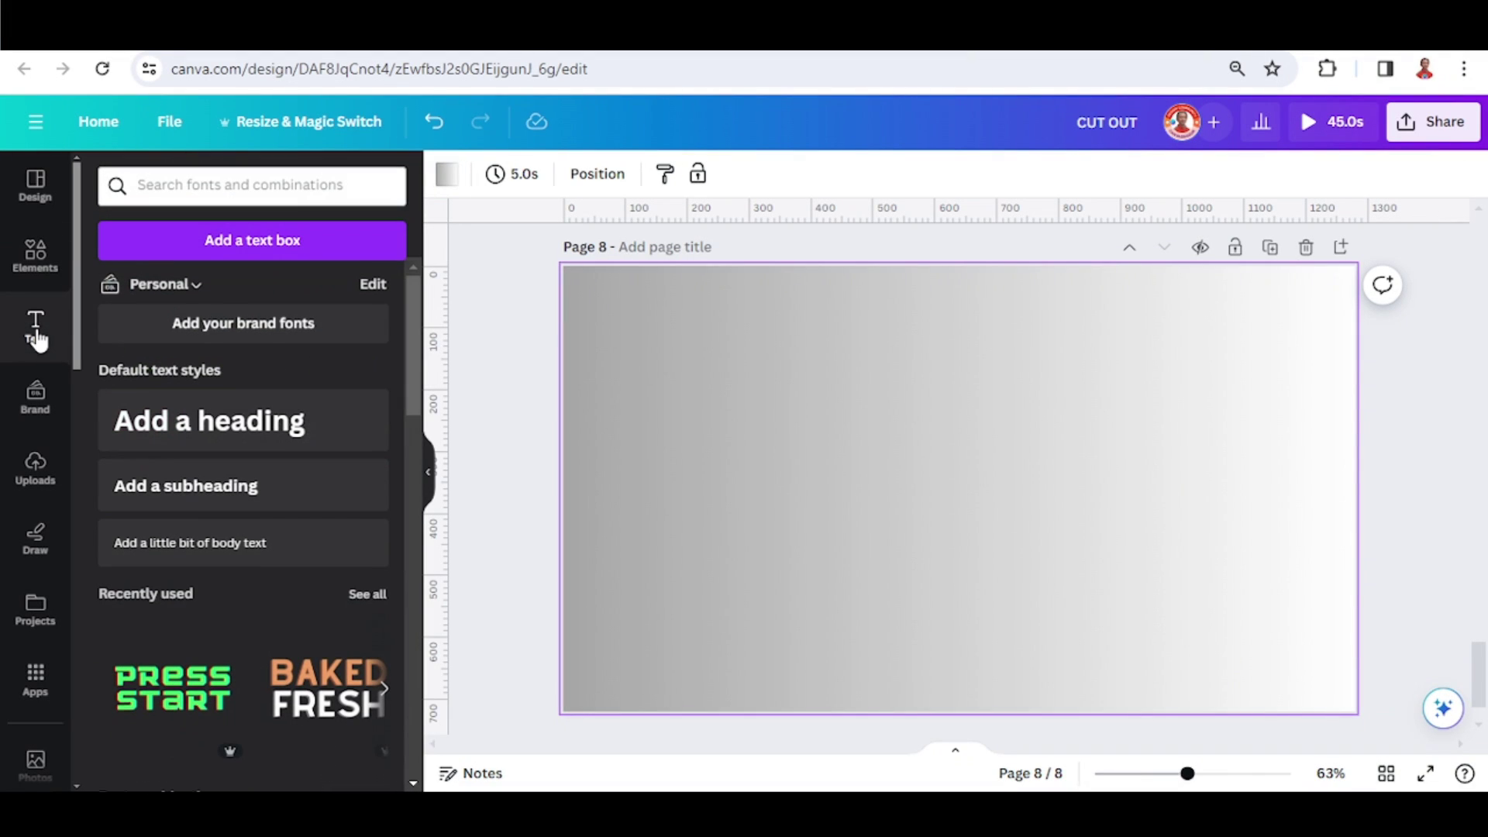
pyautogui.click(226, 422)
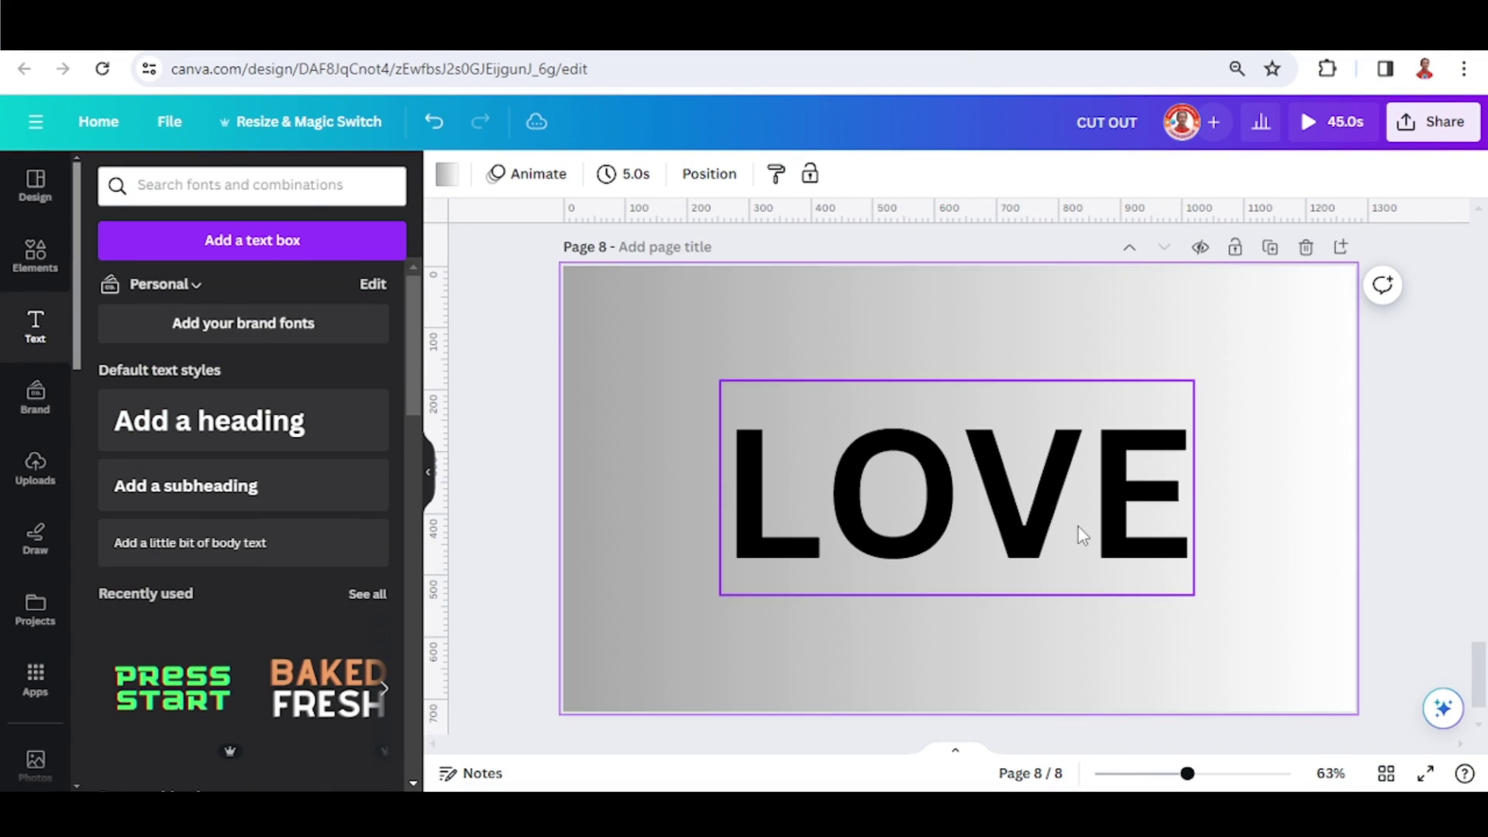
pyautogui.click(1083, 534)
# Step: Set the LOVE heading in the Genty Sans font and colour it red
pyautogui.click(511, 174)
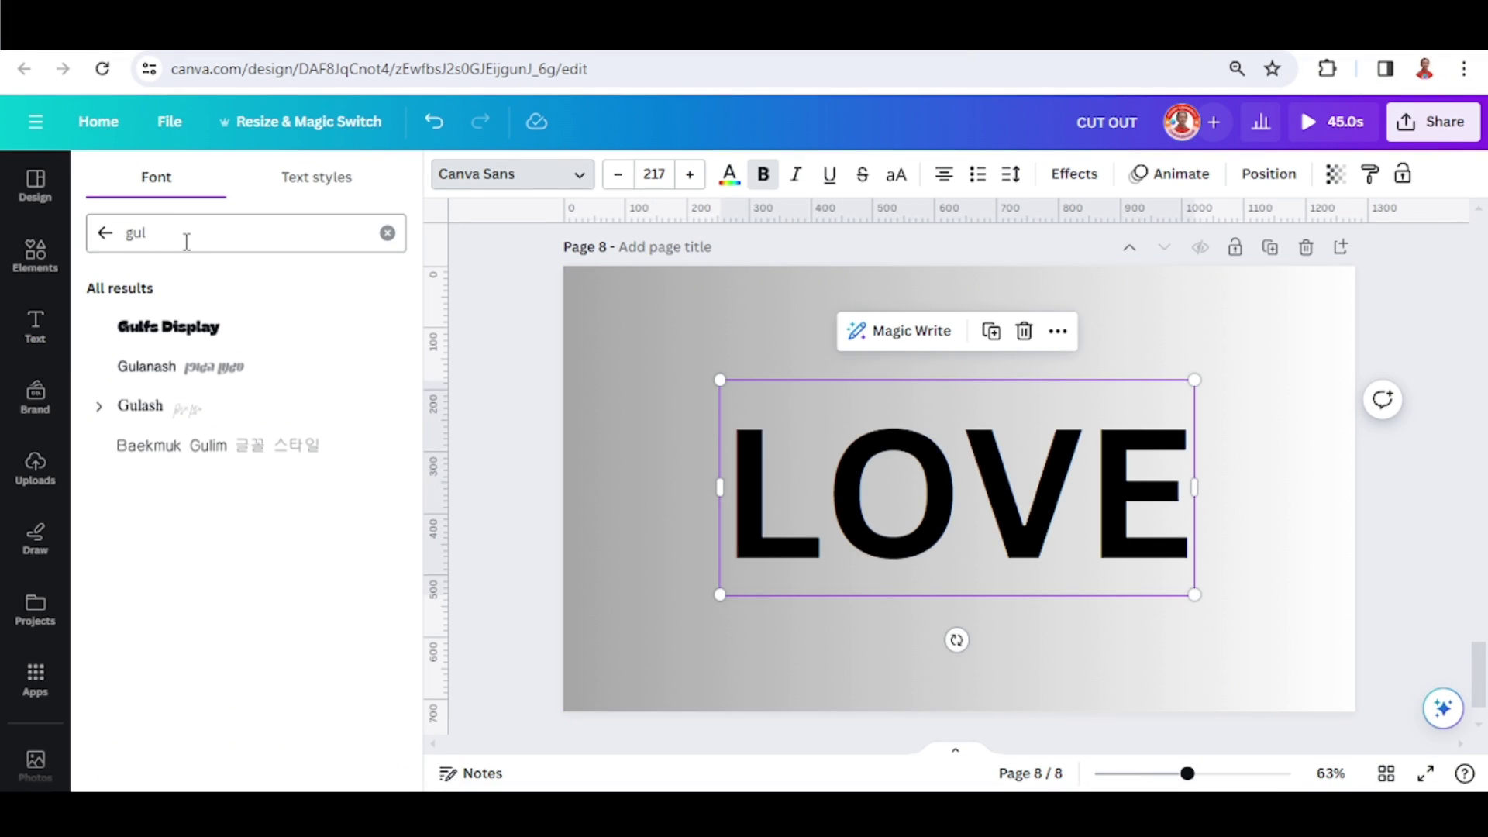
pyautogui.doubleClick(184, 234)
pyautogui.write('GENTY')
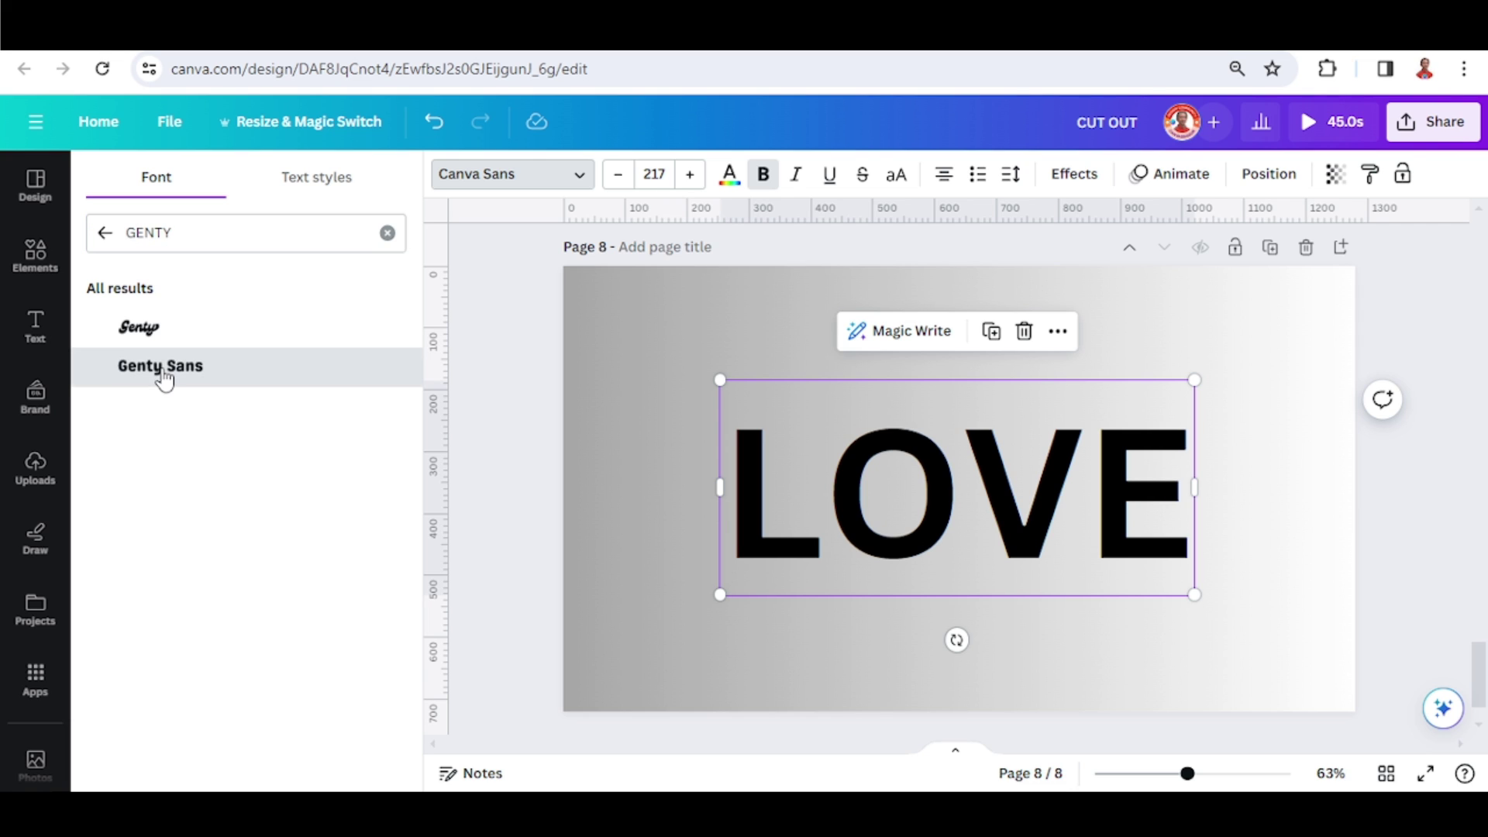
pyautogui.click(155, 380)
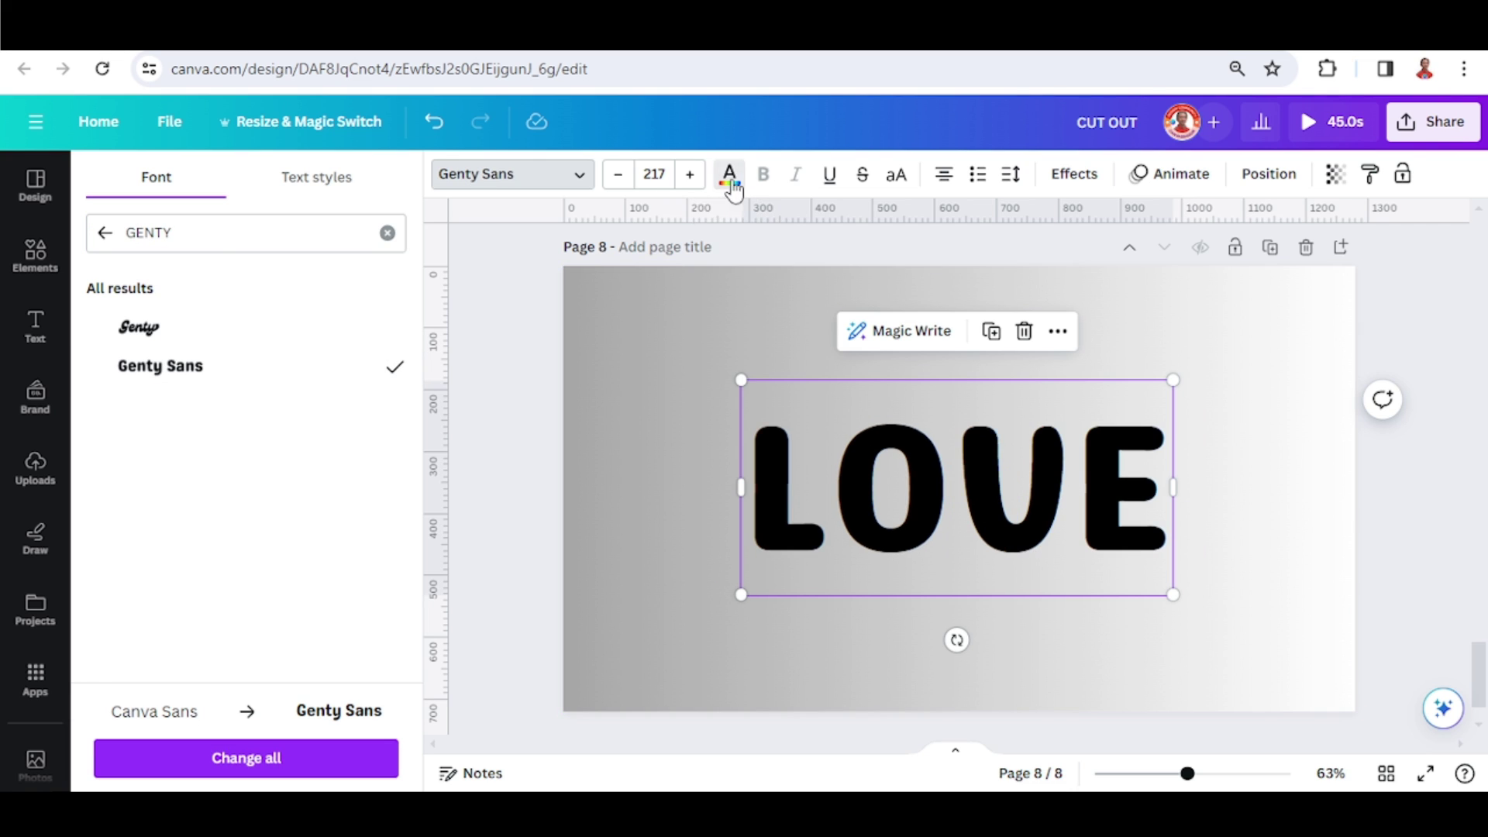
pyautogui.click(731, 183)
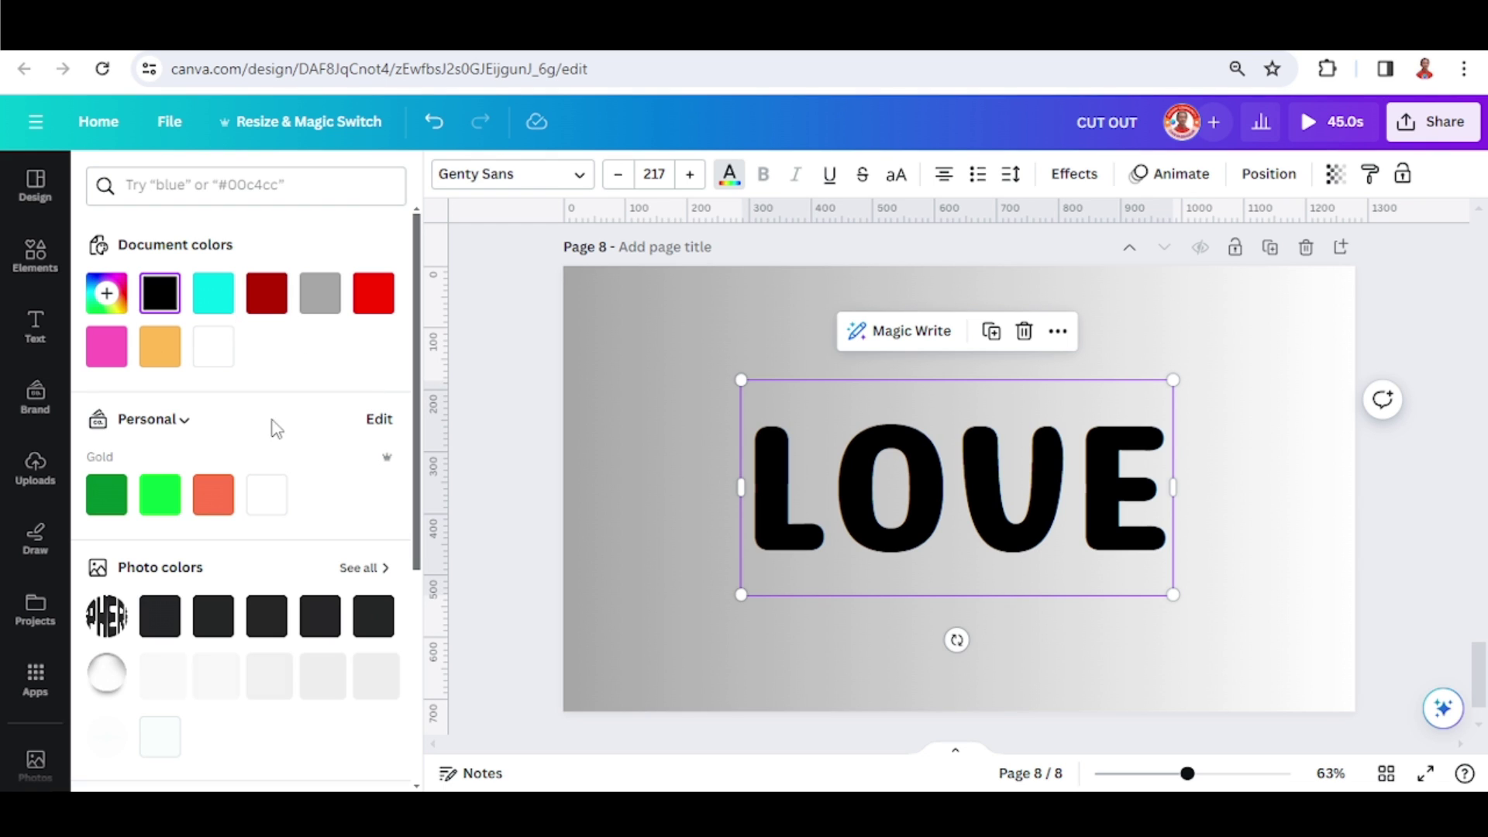
pyautogui.click(373, 295)
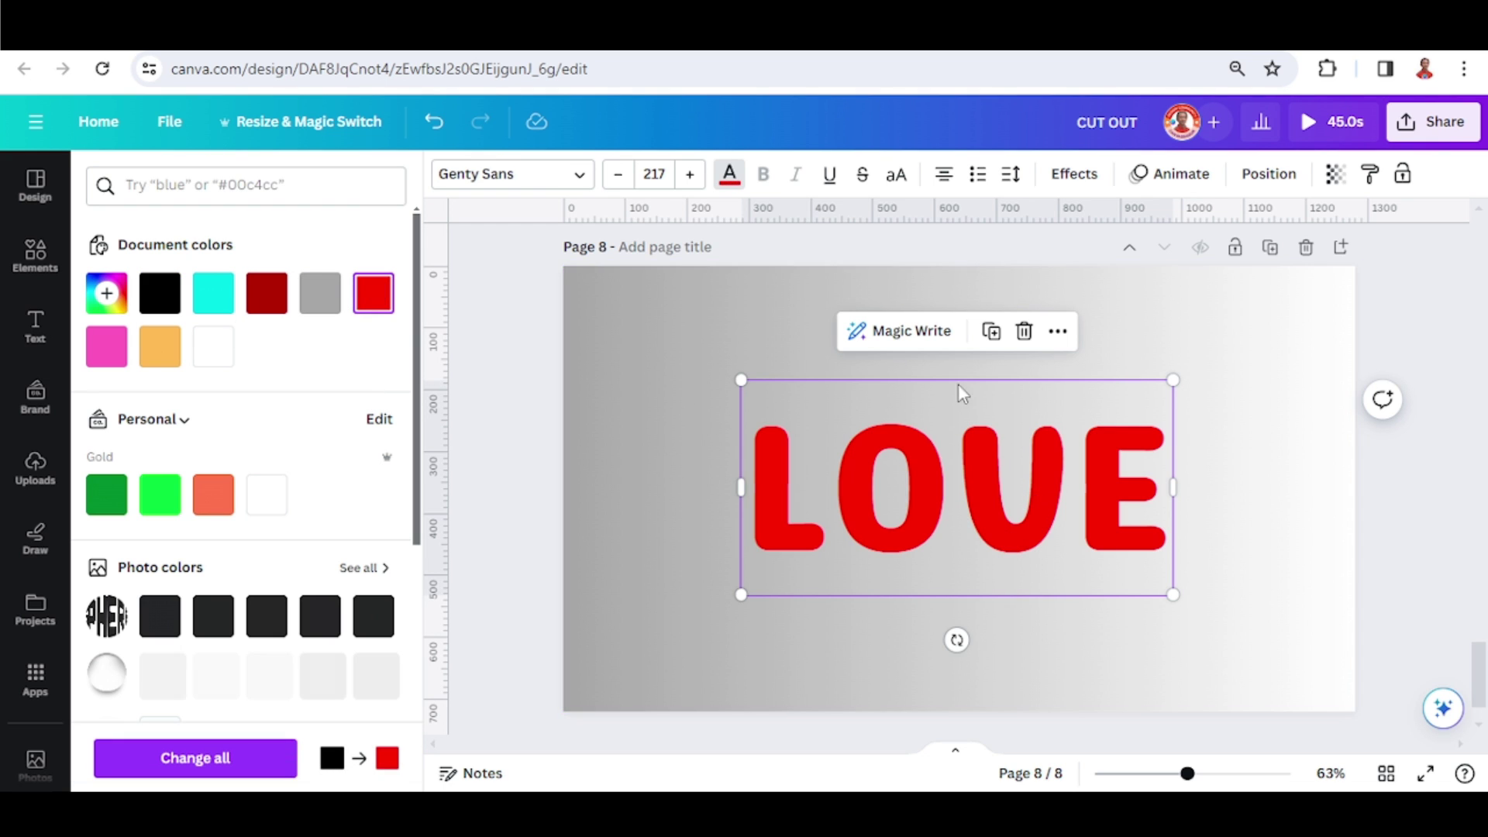
# Step: Duplicate the red LOVE text and align the copy exactly over the original
pyautogui.click(992, 331)
pyautogui.hotkey('ctrl', 'z')
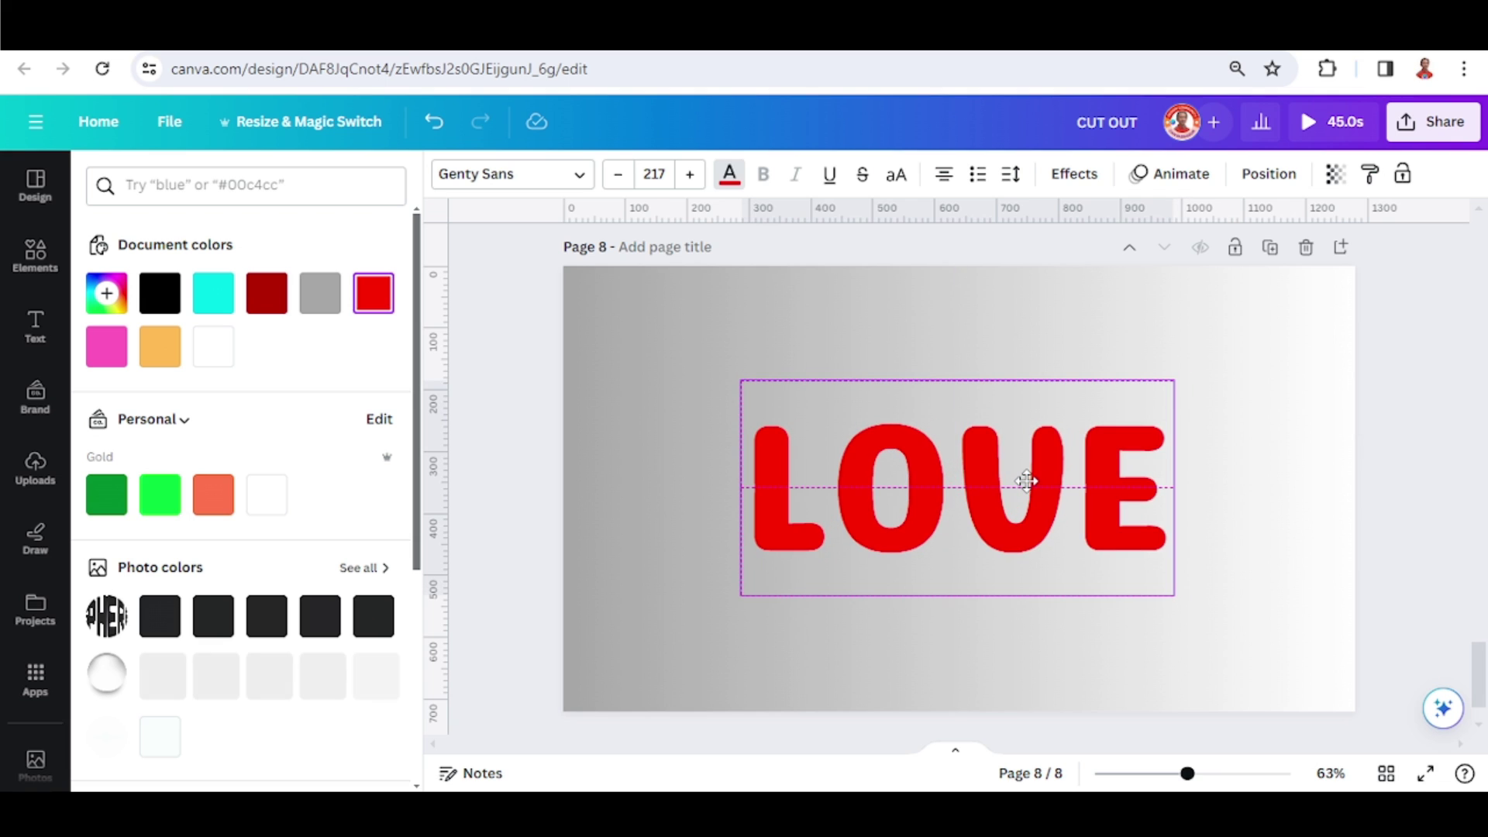
pyautogui.moveTo(1027, 482); pyautogui.dragTo(1027, 482)
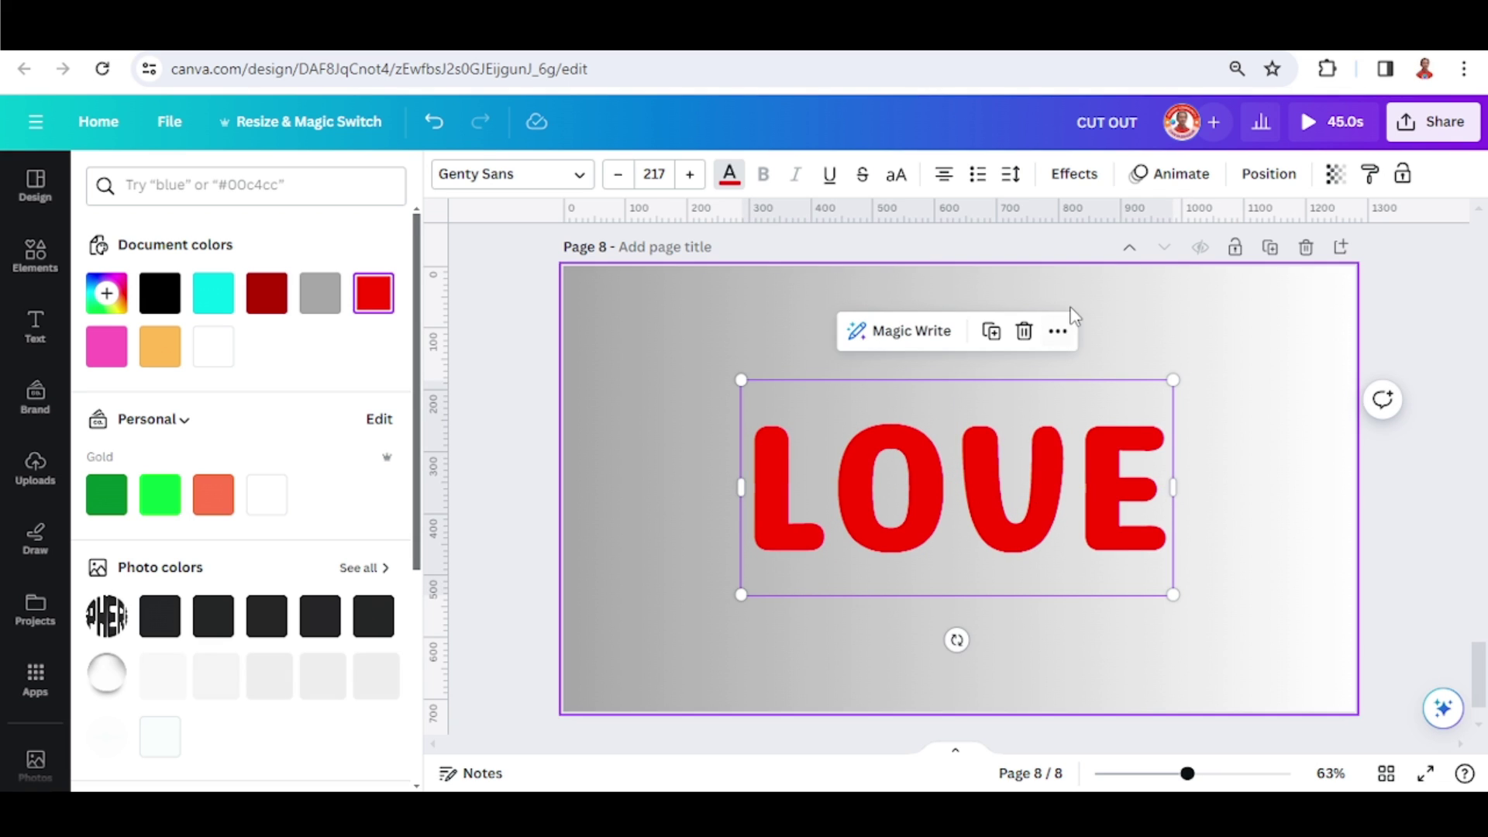
# Step: Apply the Hollow effect to the upper LOVE copy and colour its outline white
pyautogui.click(1071, 177)
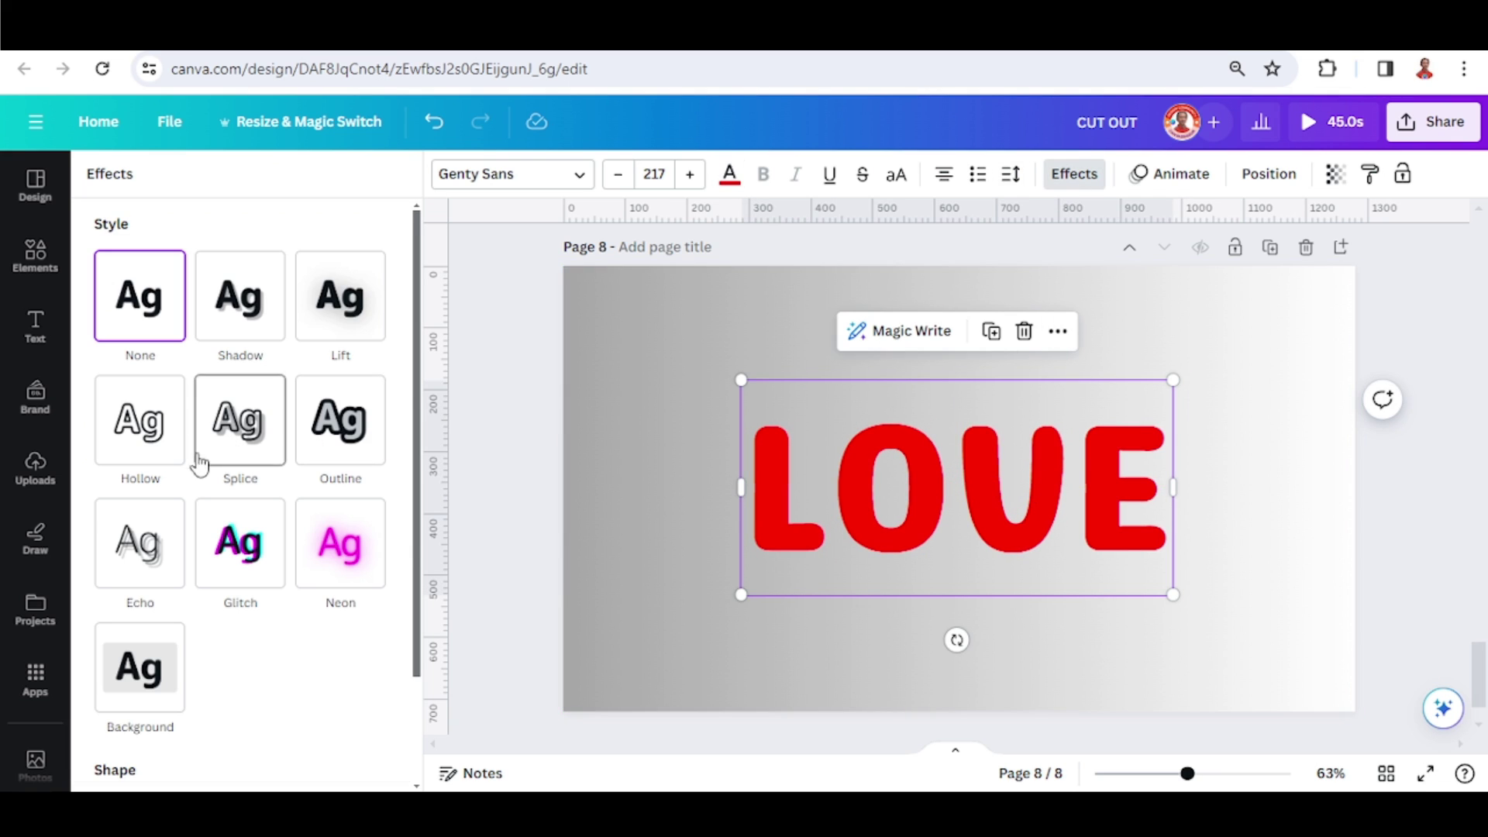
pyautogui.click(113, 399)
pyautogui.click(729, 173)
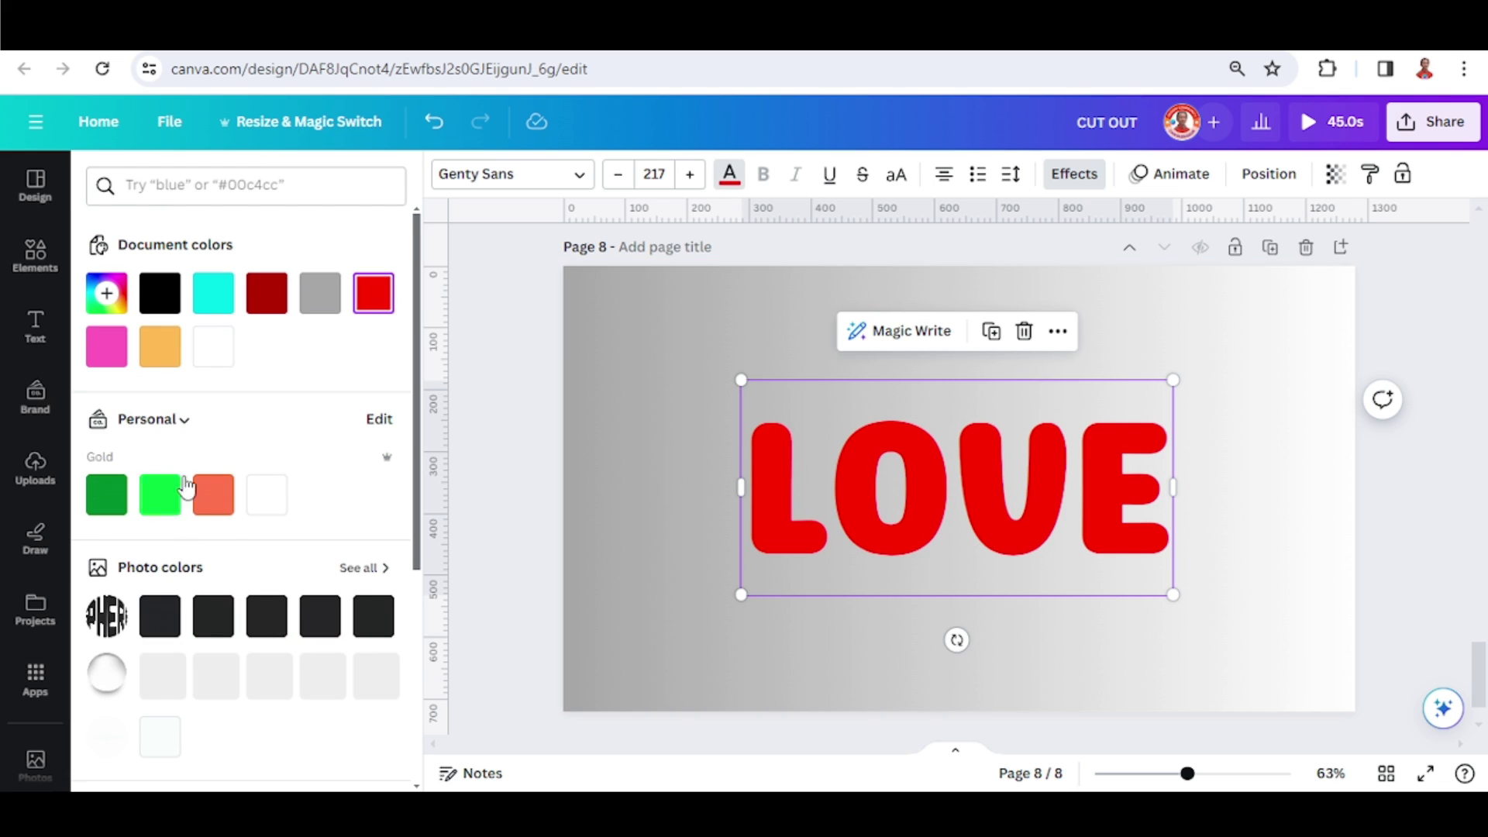
pyautogui.click(215, 348)
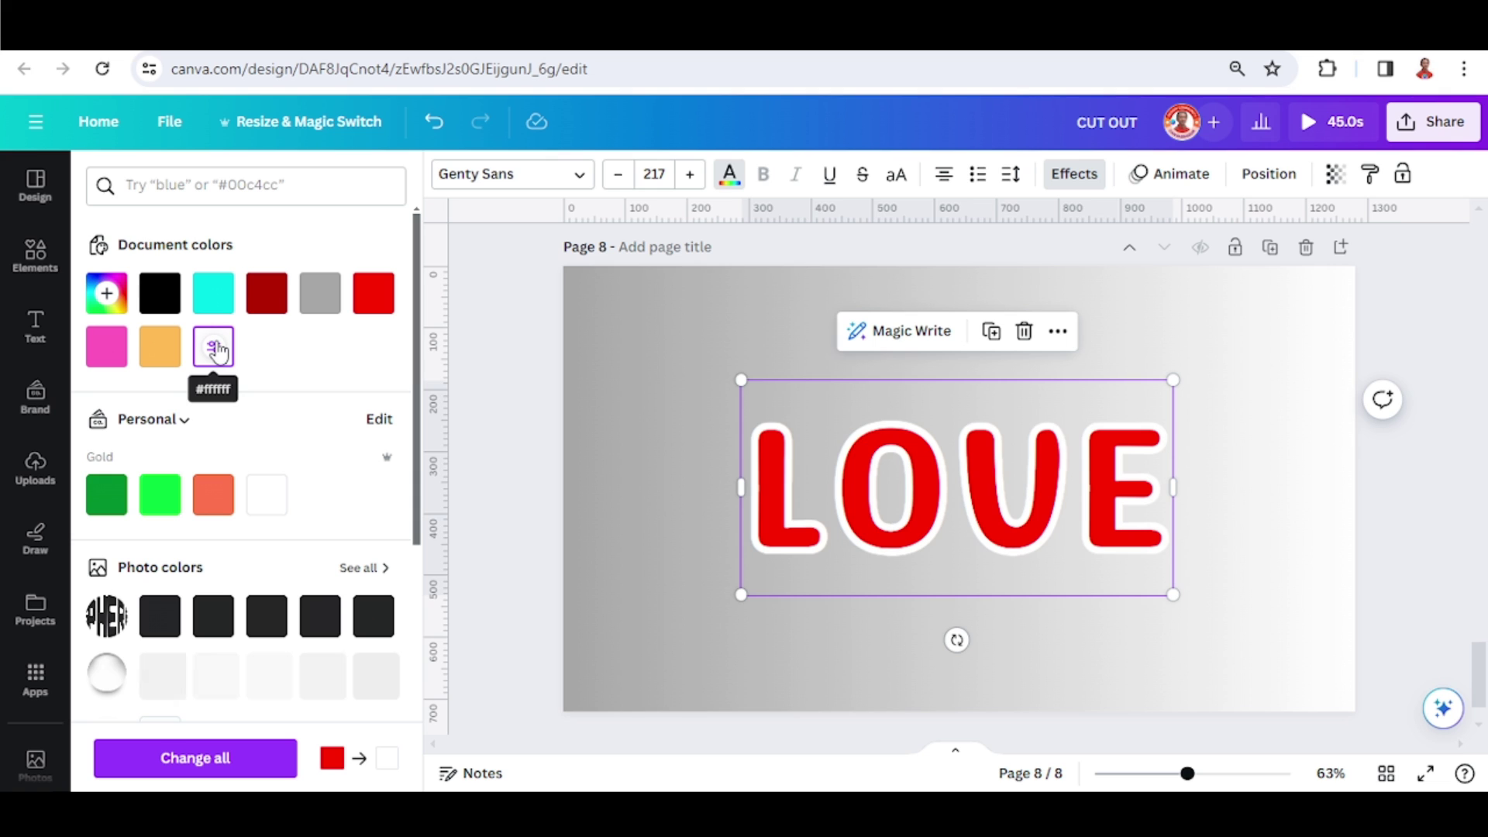
# Step: Add the recently used Red Heart Shape to page 8
pyautogui.click(35, 252)
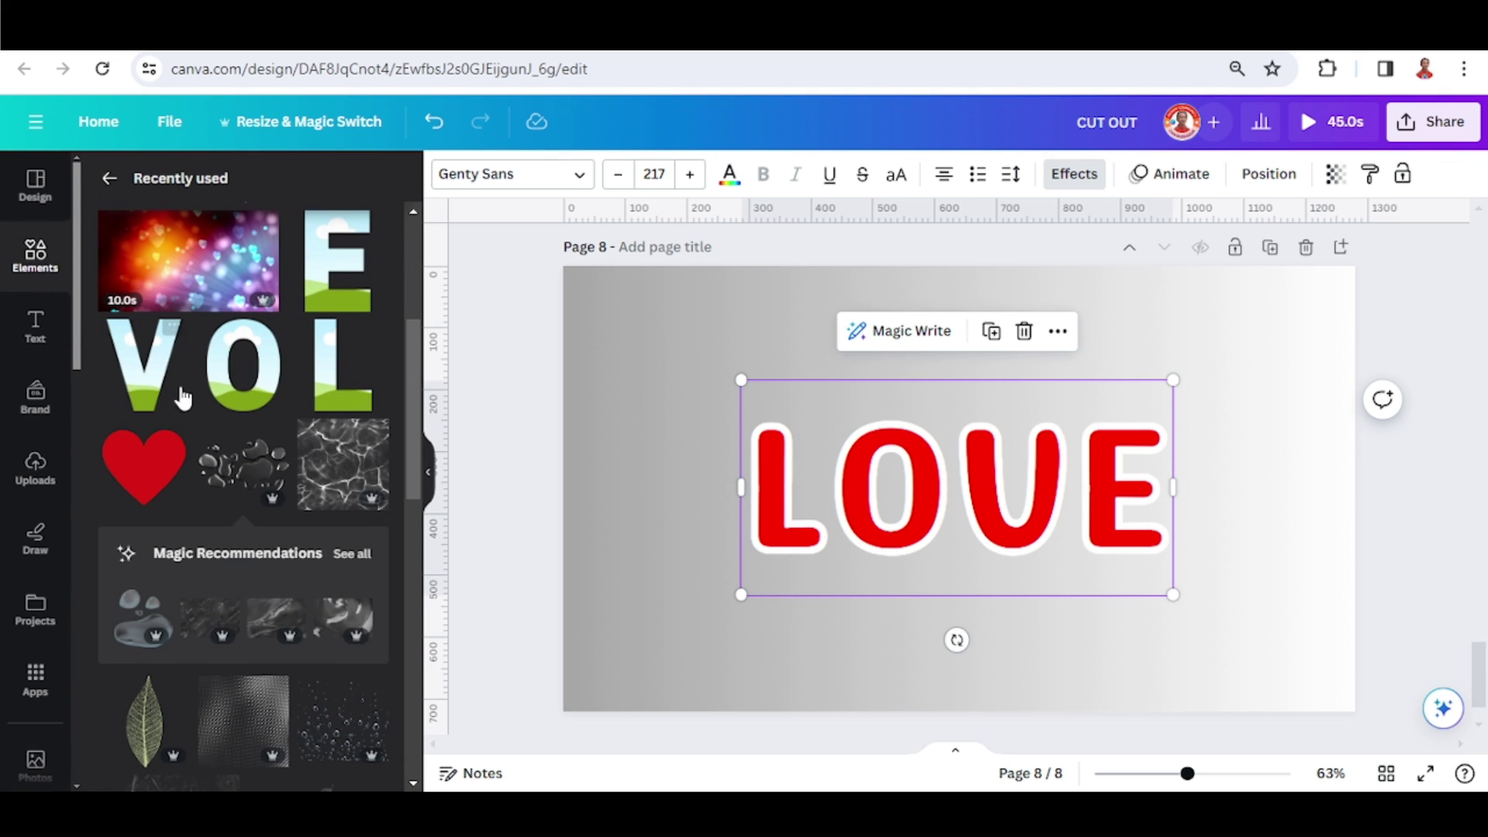
pyautogui.click(175, 434)
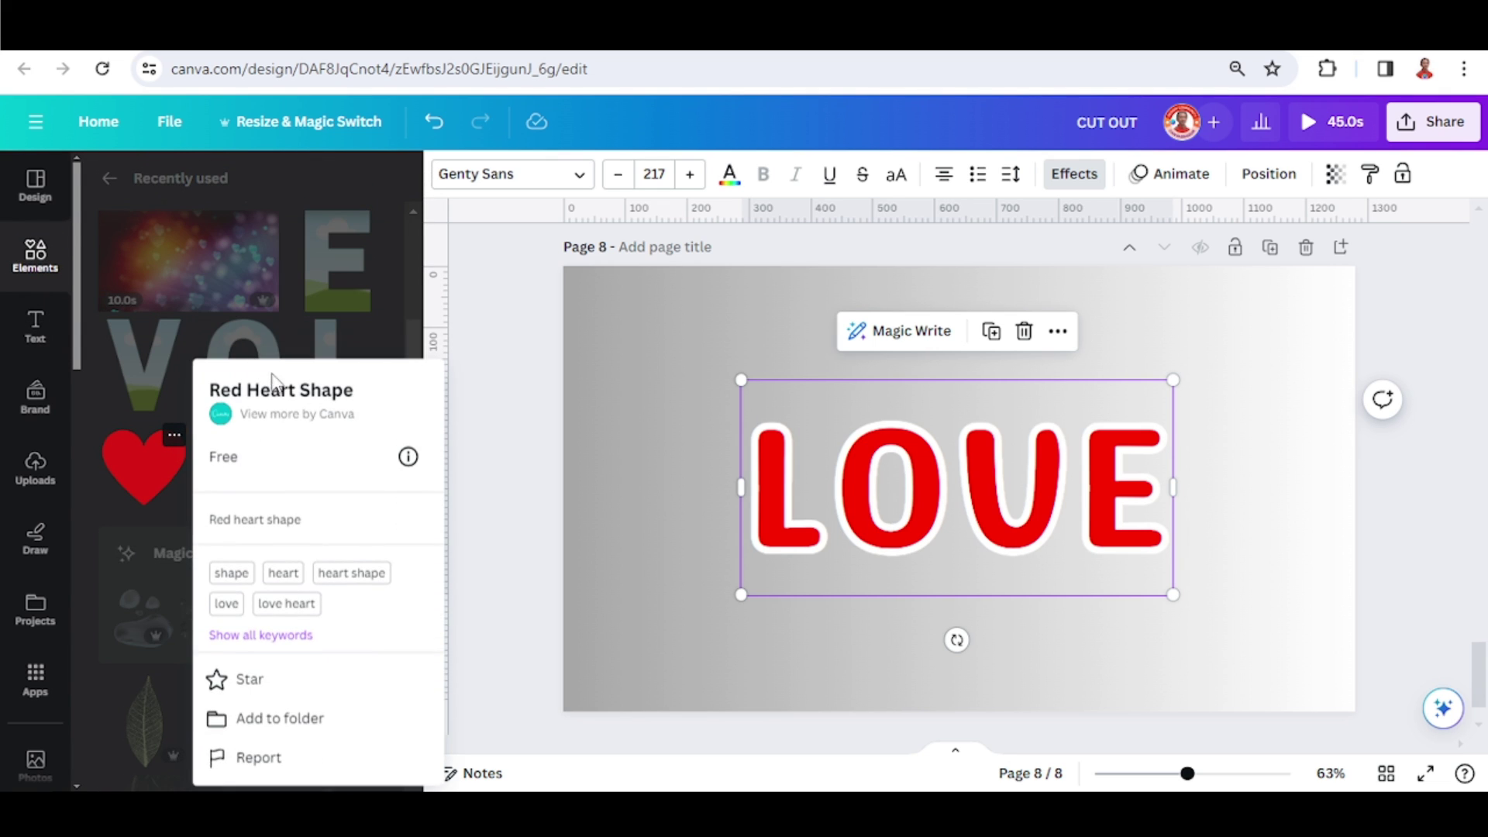
pyautogui.click(139, 469)
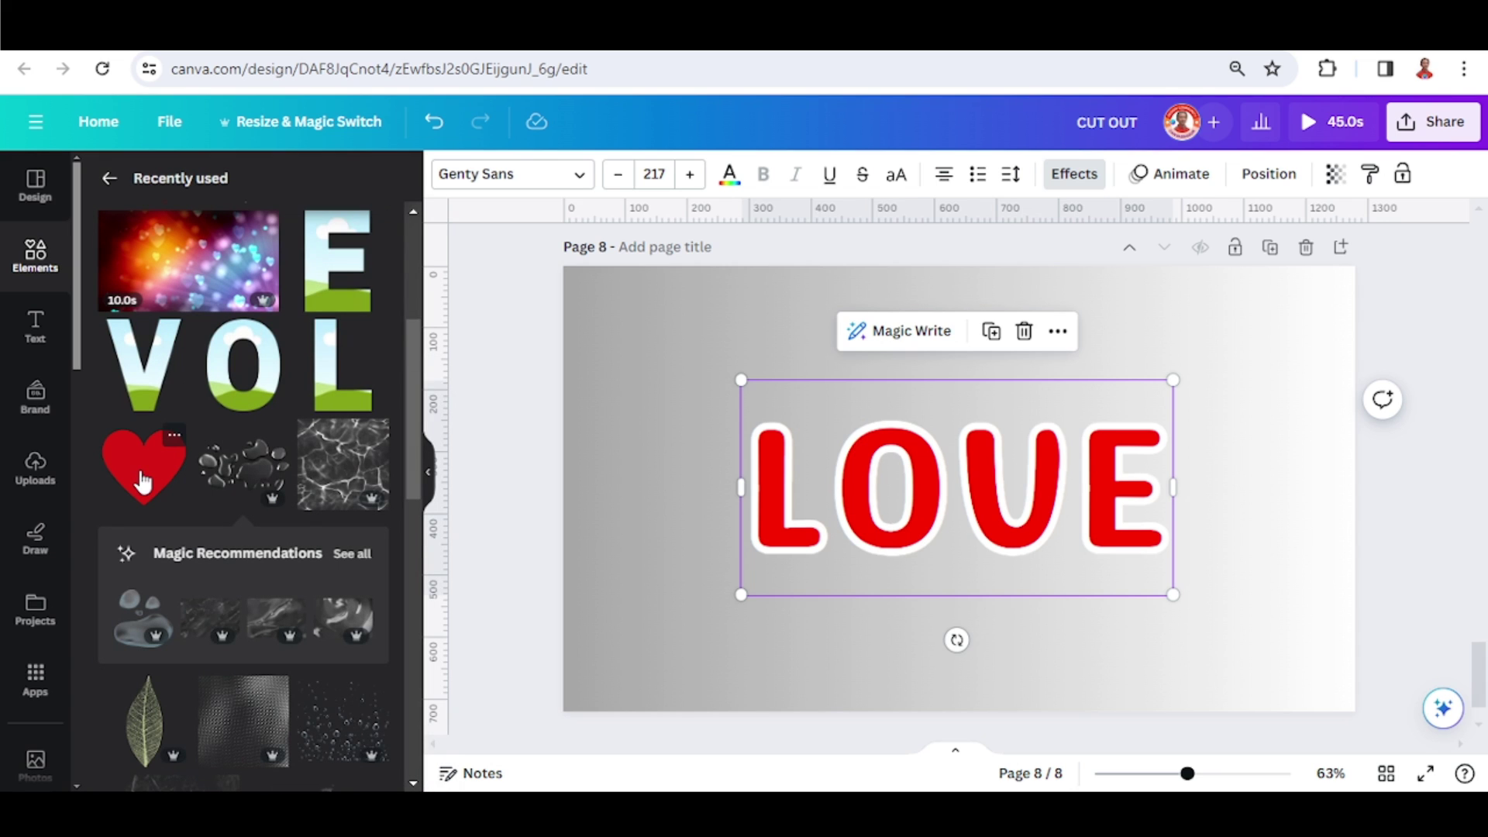
# Step: Recolour the heart pink and move its layer between the white LOVE outline and the red LOVE text
pyautogui.click(674, 175)
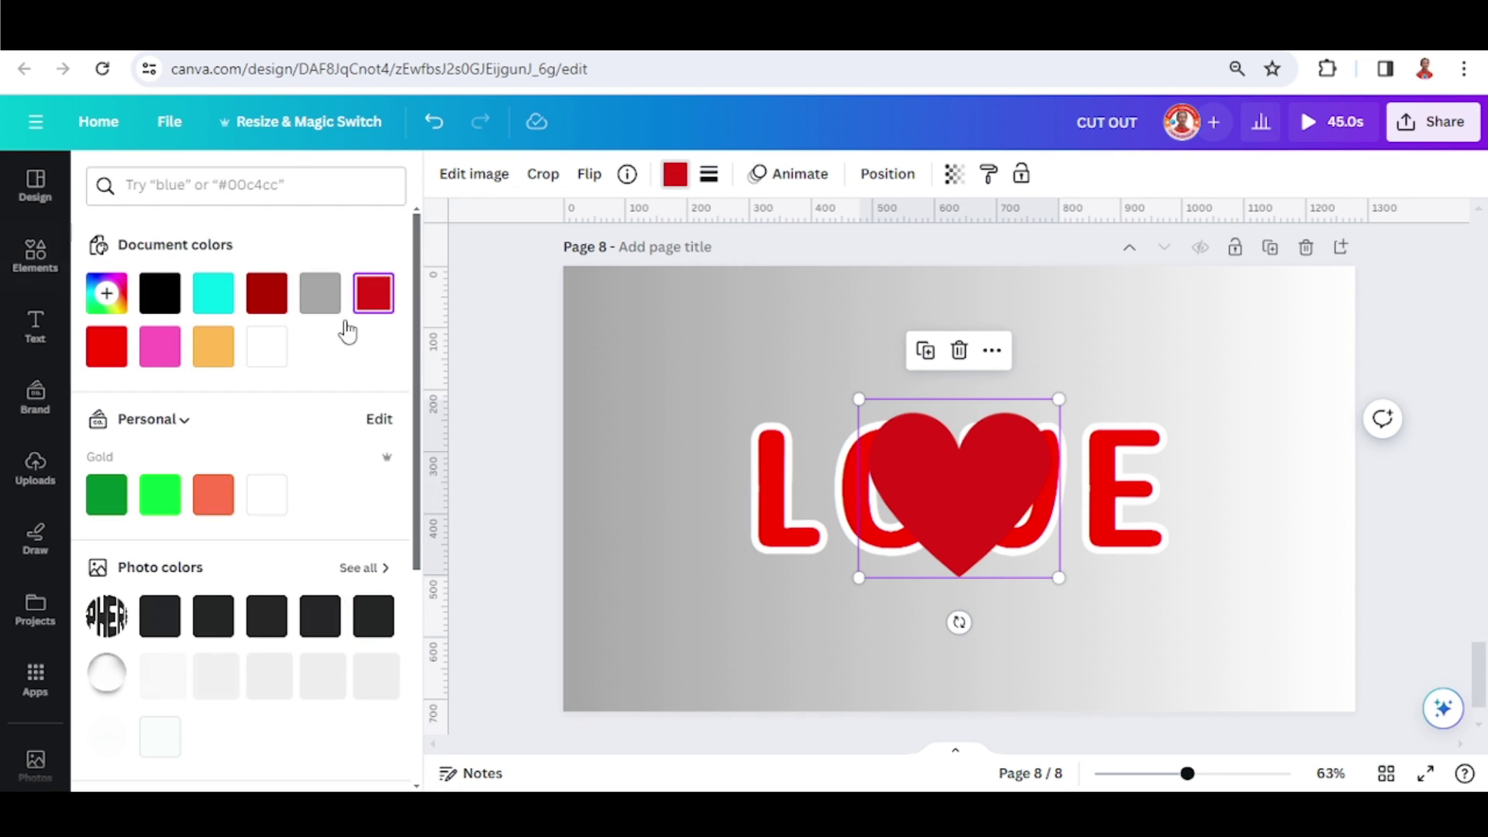
pyautogui.click(160, 345)
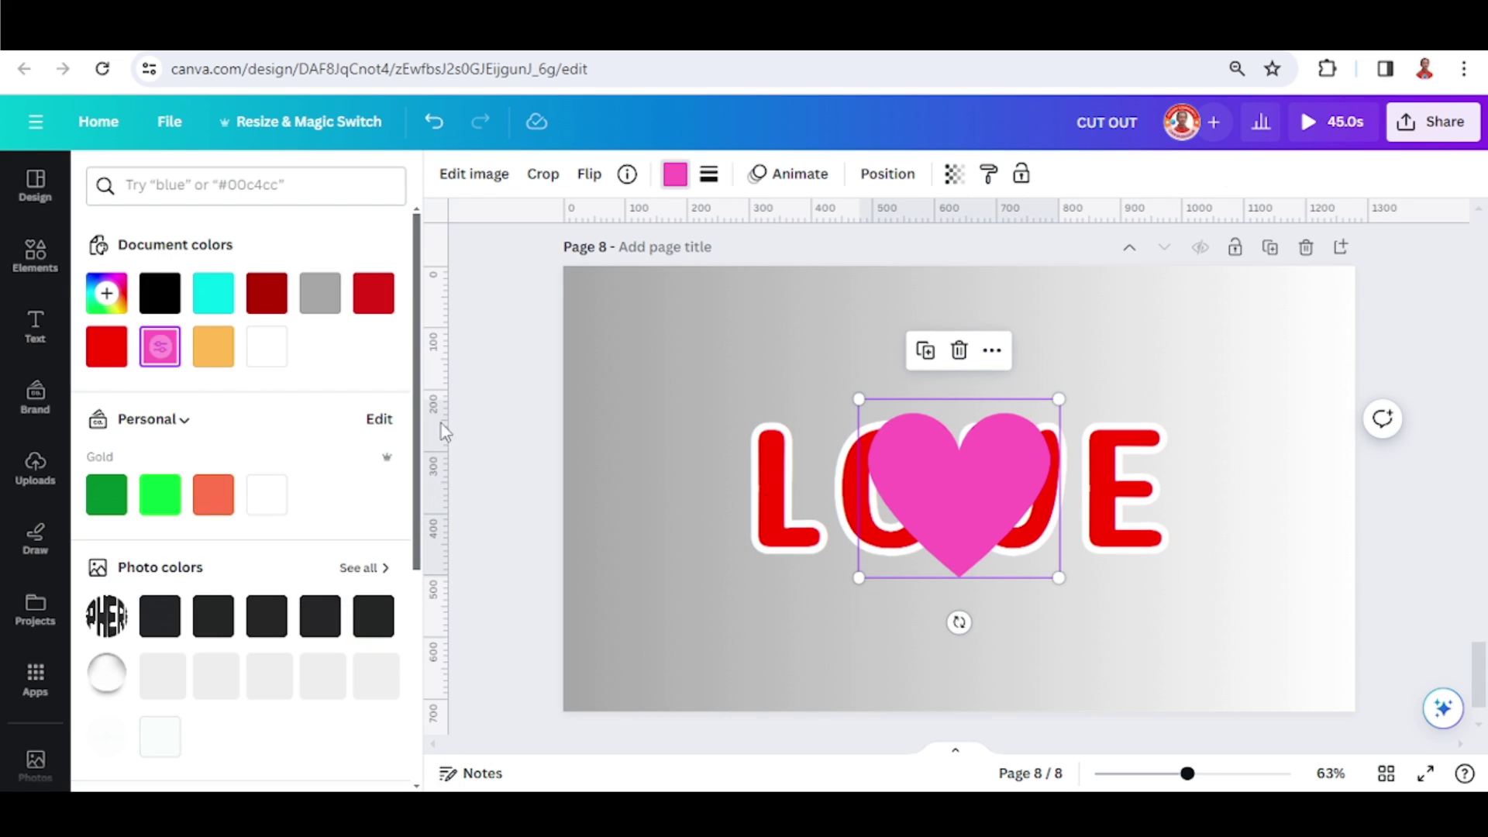
pyautogui.click(888, 174)
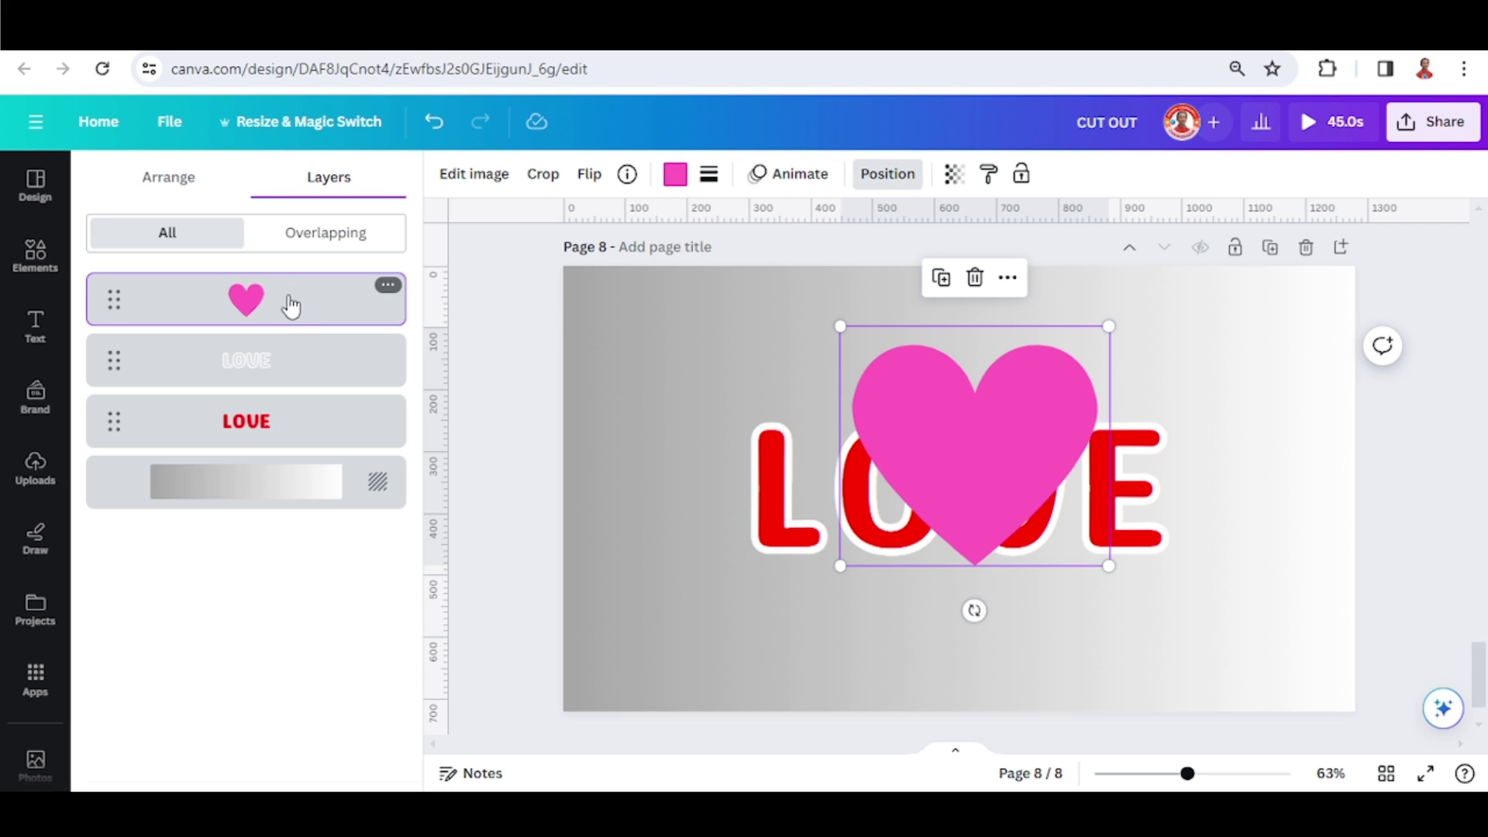
pyautogui.moveTo(291, 306); pyautogui.dragTo(226, 392)
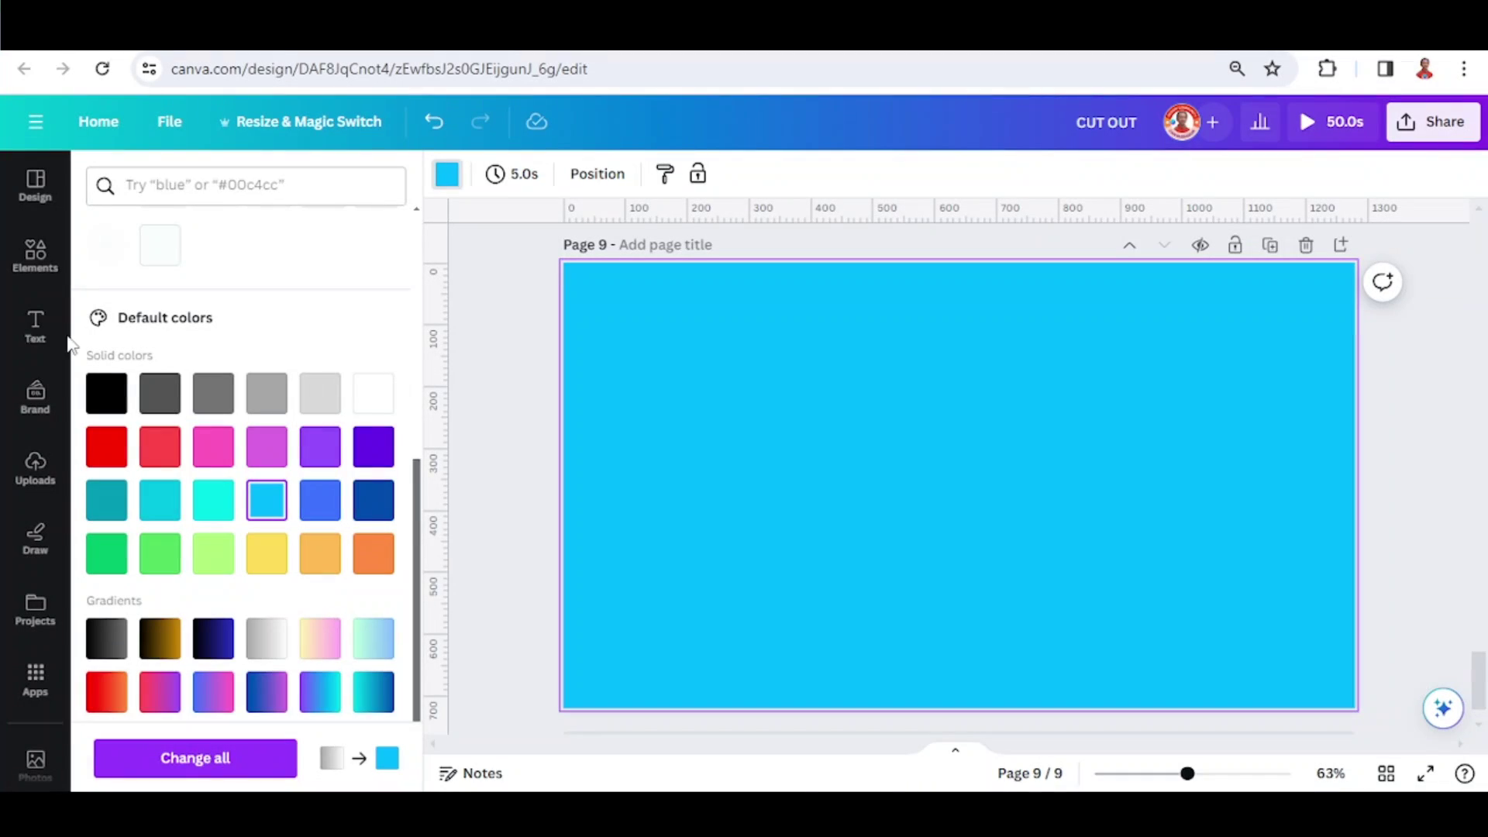
# Step: Add a heading reading UNDER WATER on page 9 and set it in the Anton font
pyautogui.click(34, 325)
pyautogui.click(240, 431)
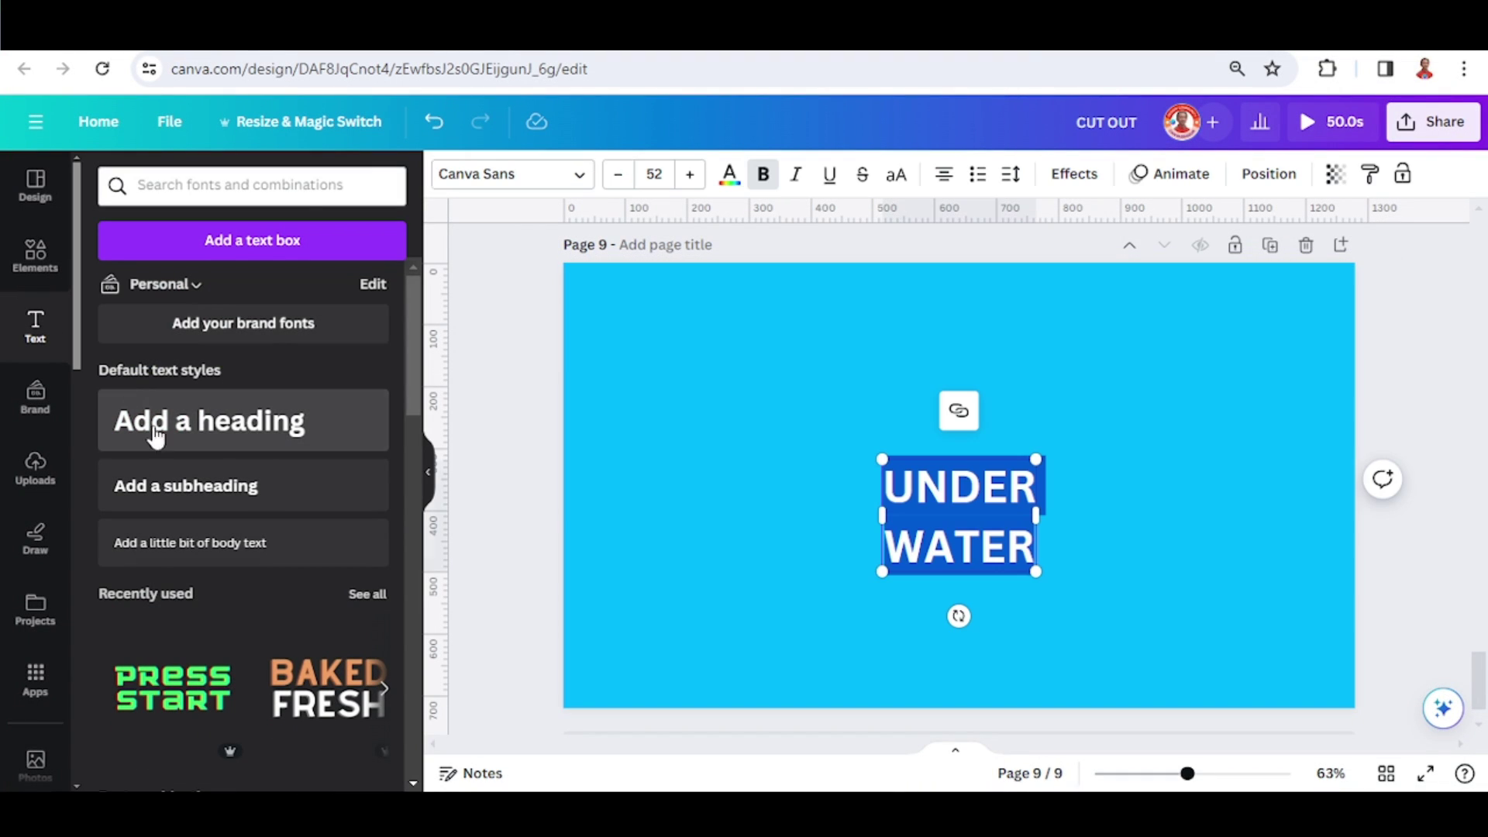
pyautogui.click(459, 177)
pyautogui.moveTo(173, 233); pyautogui.dragTo(16, 242)
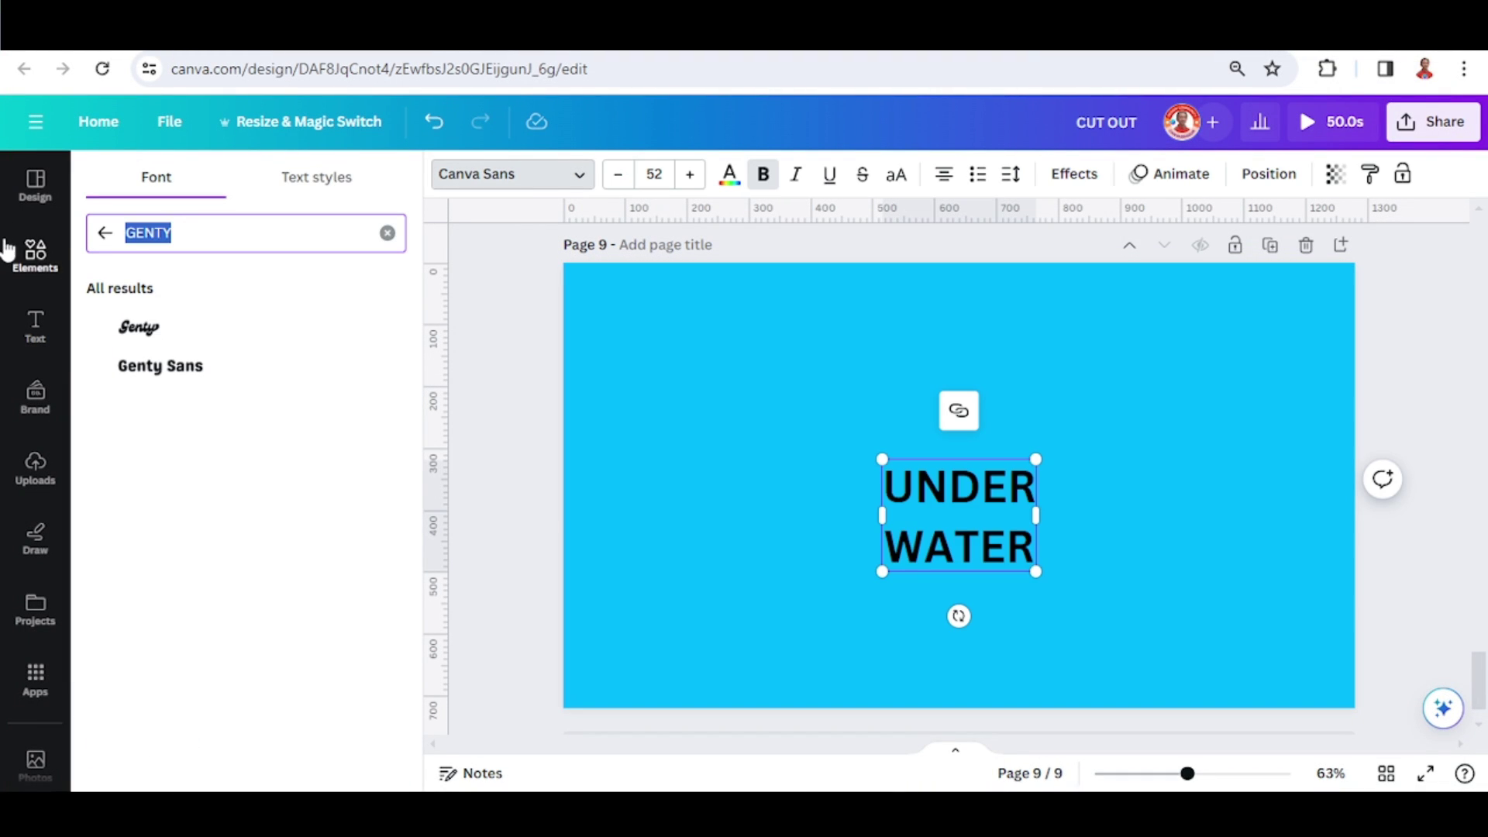
pyautogui.write('ANTON')
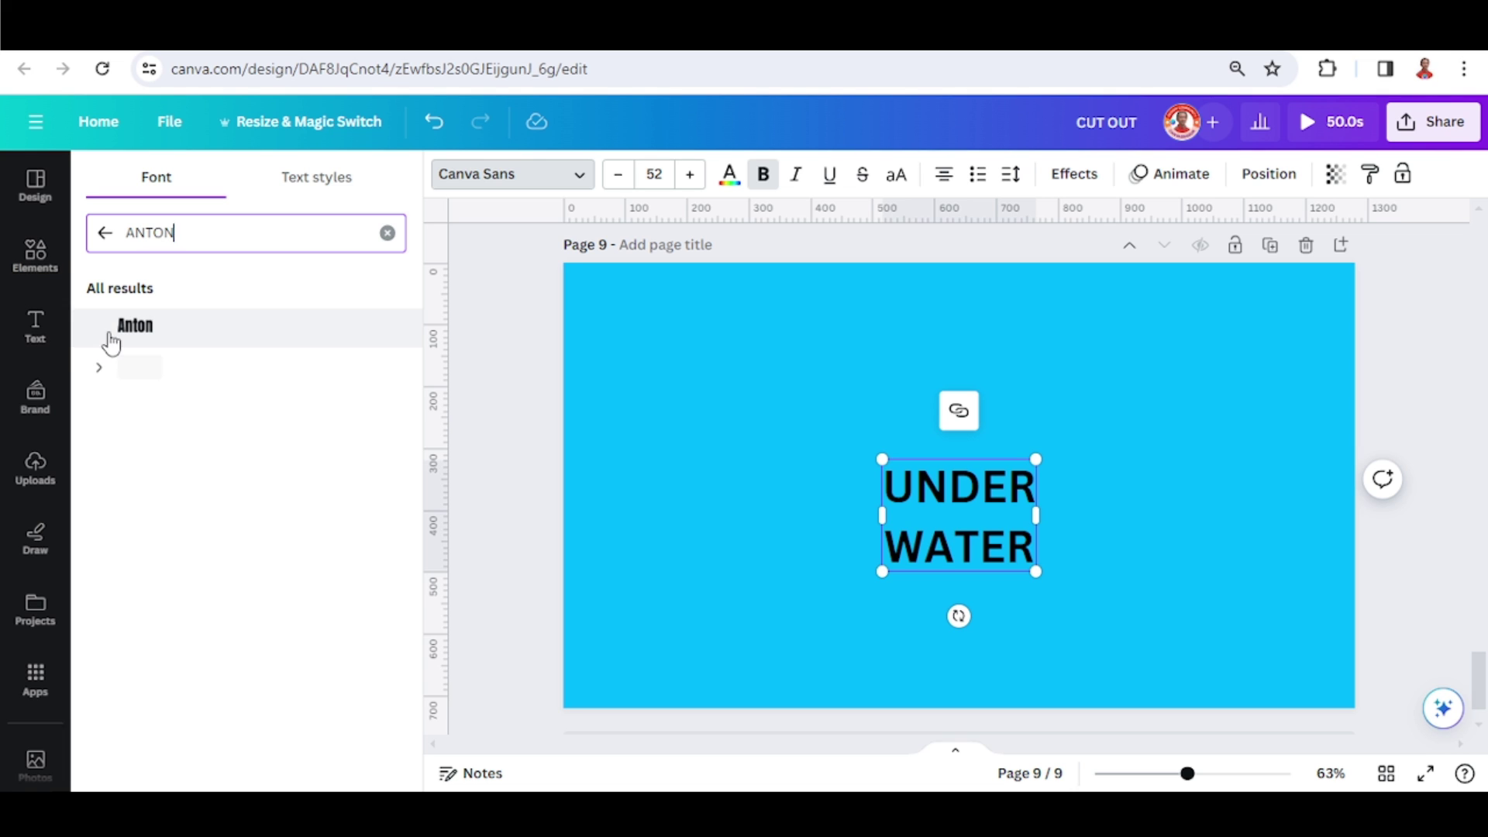
pyautogui.click(132, 326)
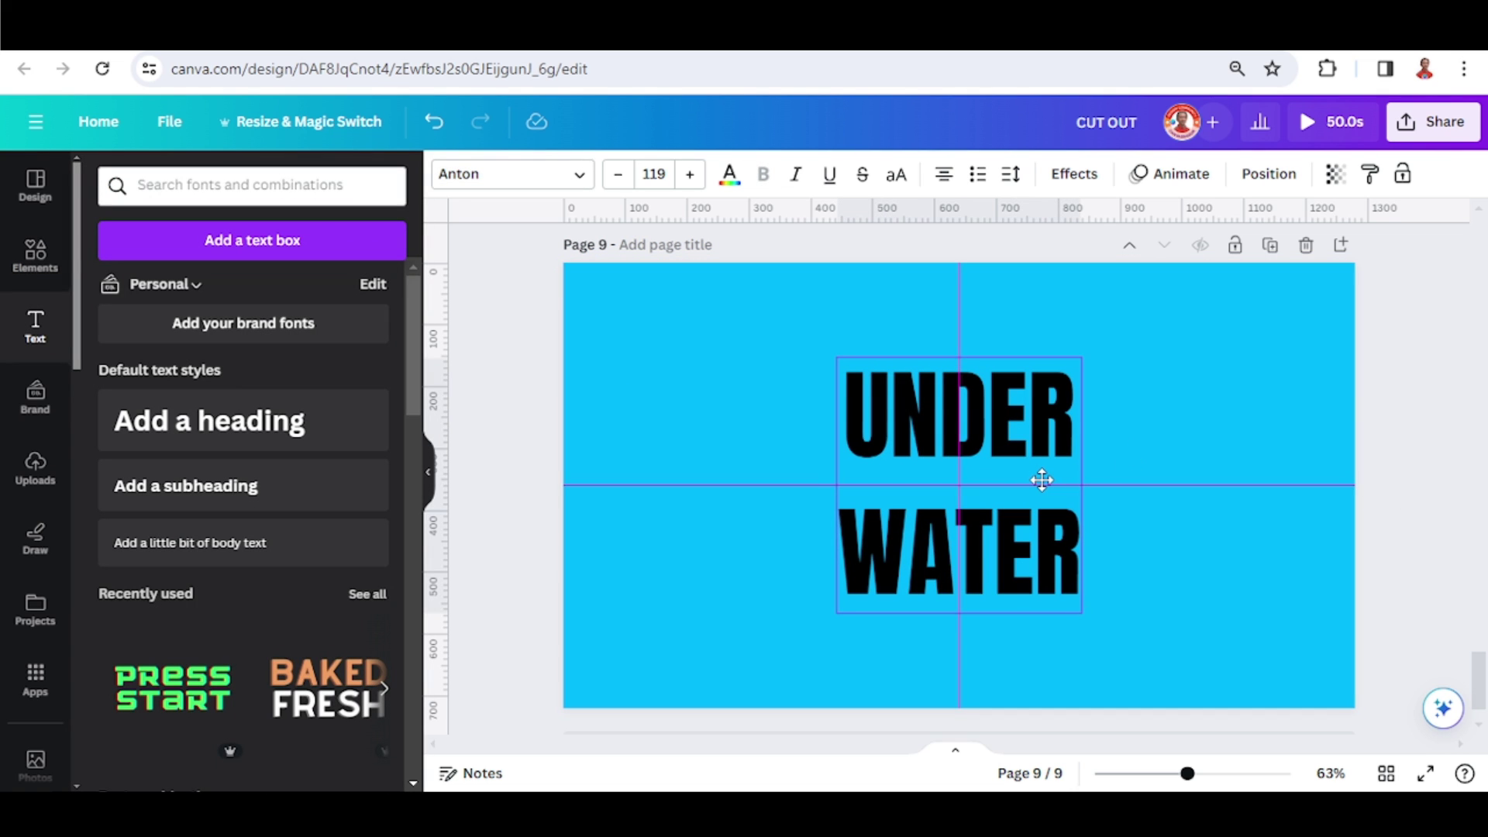
# Step: Enlarge the UNDER WATER text to size 178 in the centre of the page and tighten its line spacing
pyautogui.moveTo(1042, 481); pyautogui.dragTo(1042, 480)
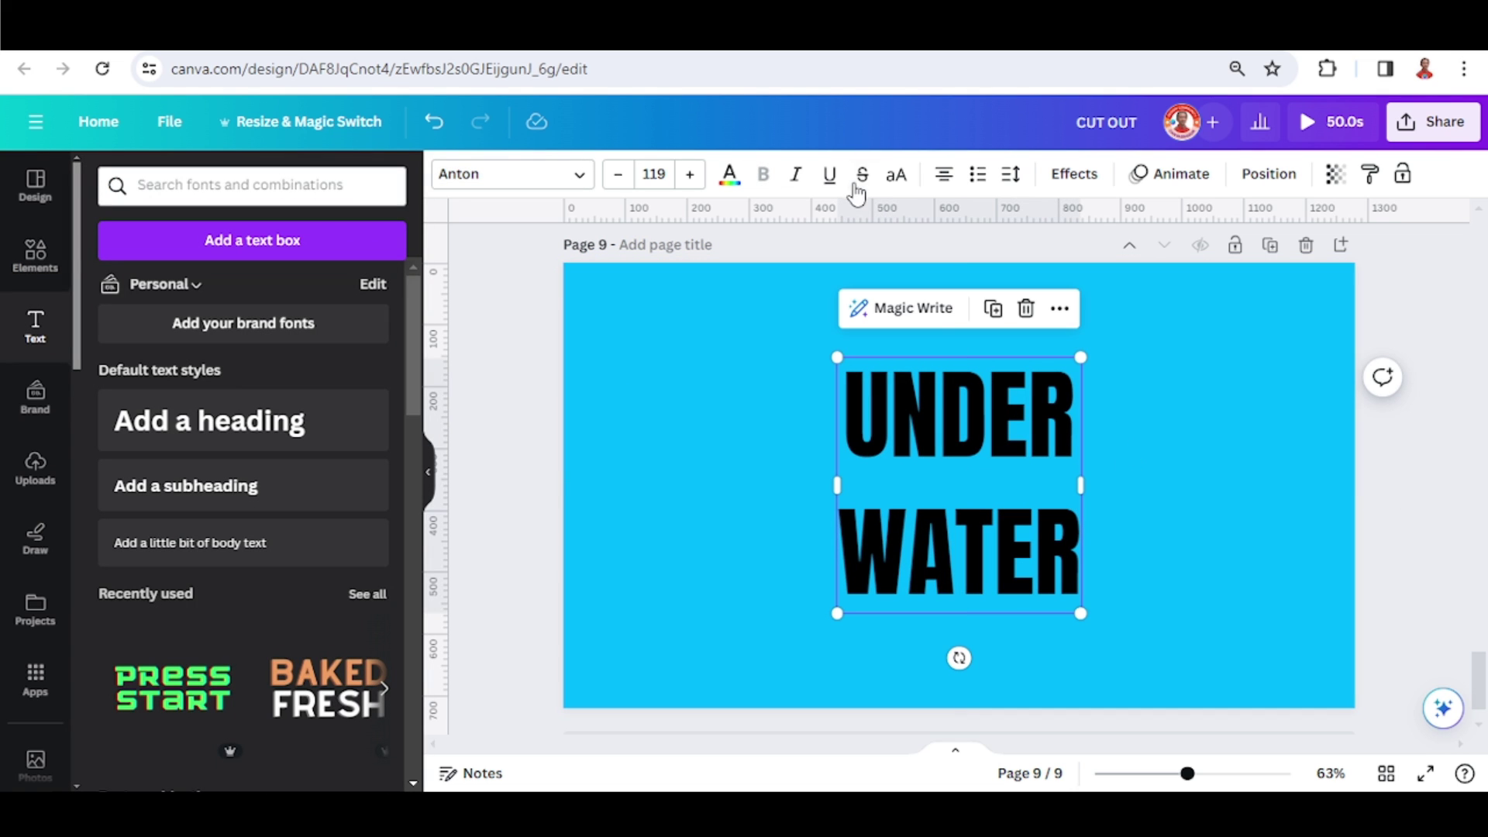
pyautogui.click(1012, 174)
pyautogui.moveTo(1115, 309); pyautogui.dragTo(1066, 308)
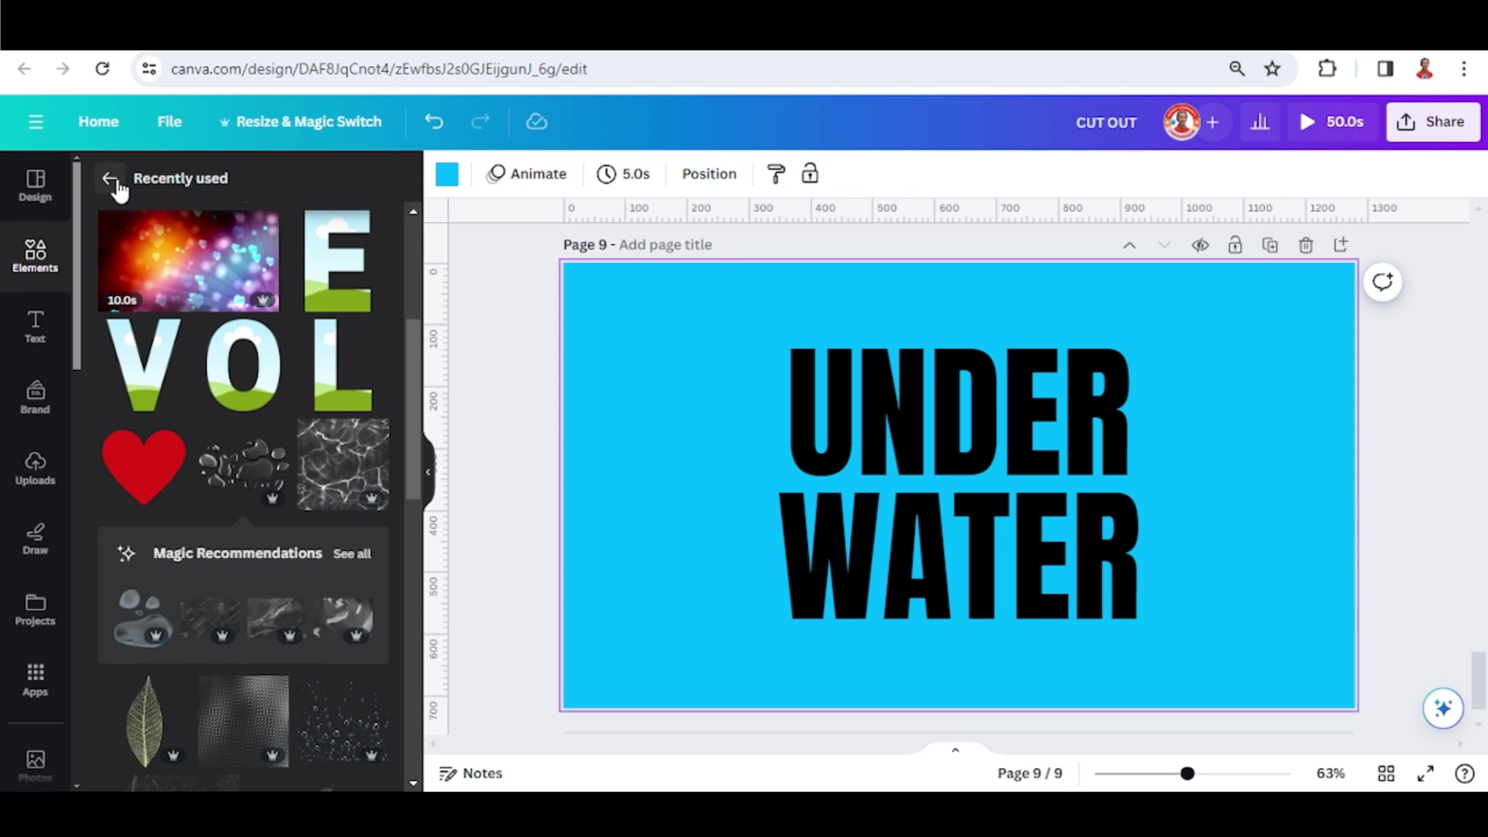
# Step: Search the elements for DEEP SEA and add the dark green underwater photo with light rays to page 9
pyautogui.click(113, 180)
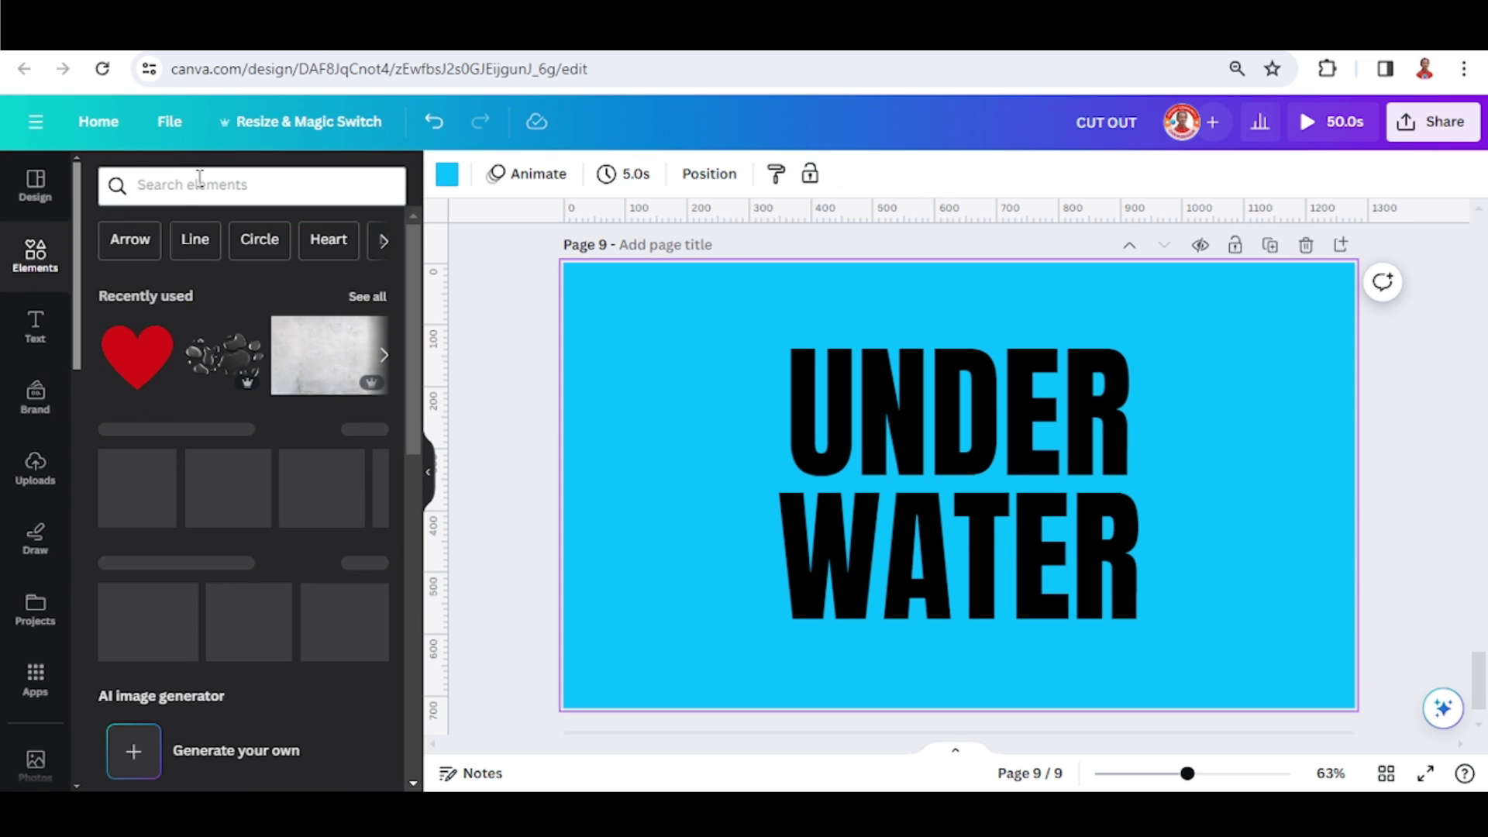
pyautogui.click(199, 182)
pyautogui.write('DEEP')
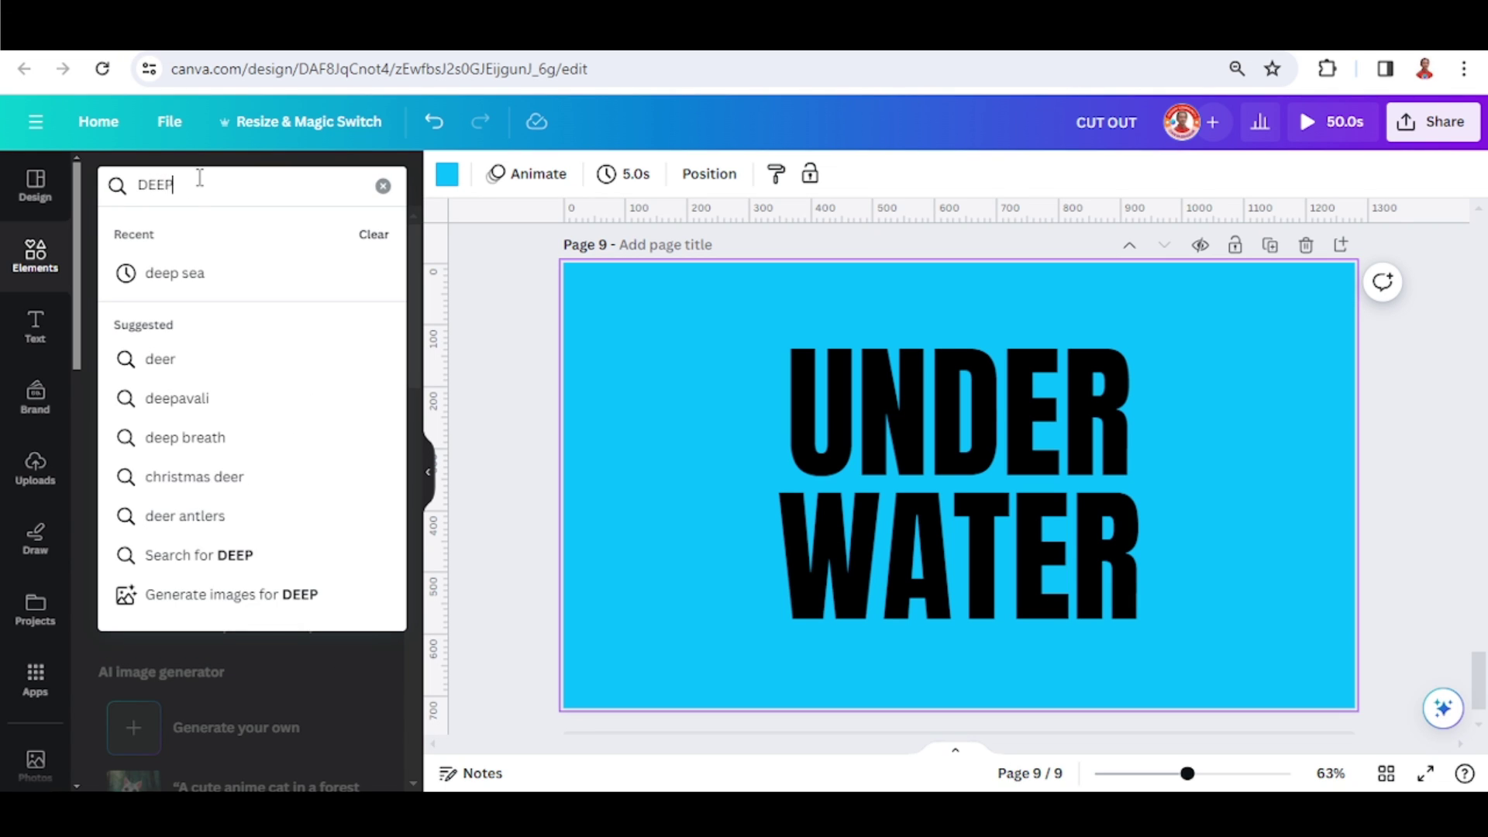
pyautogui.write(' SEA')
pyautogui.press('Return')
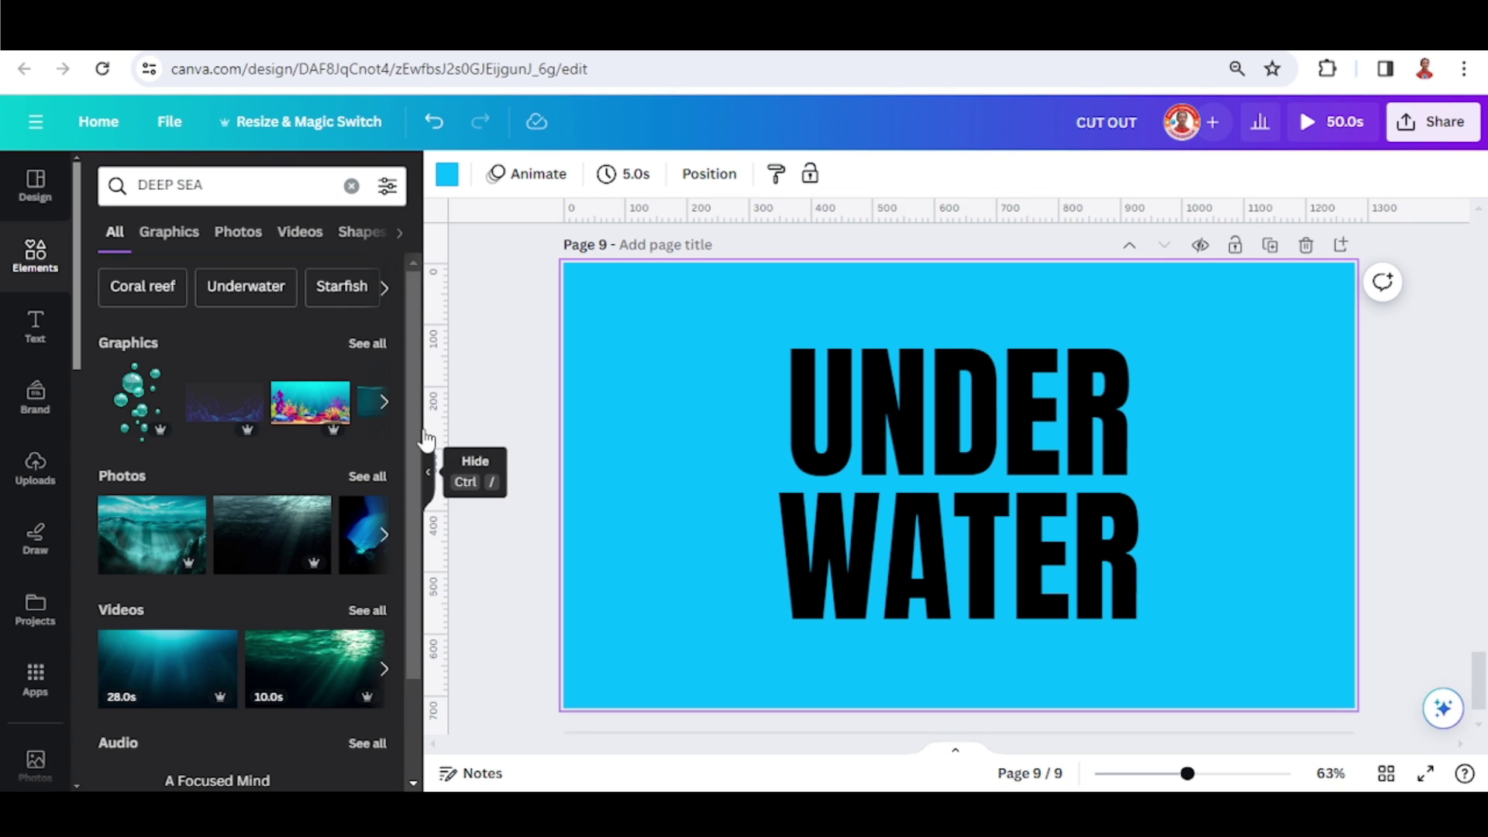
pyautogui.click(368, 477)
pyautogui.click(369, 477)
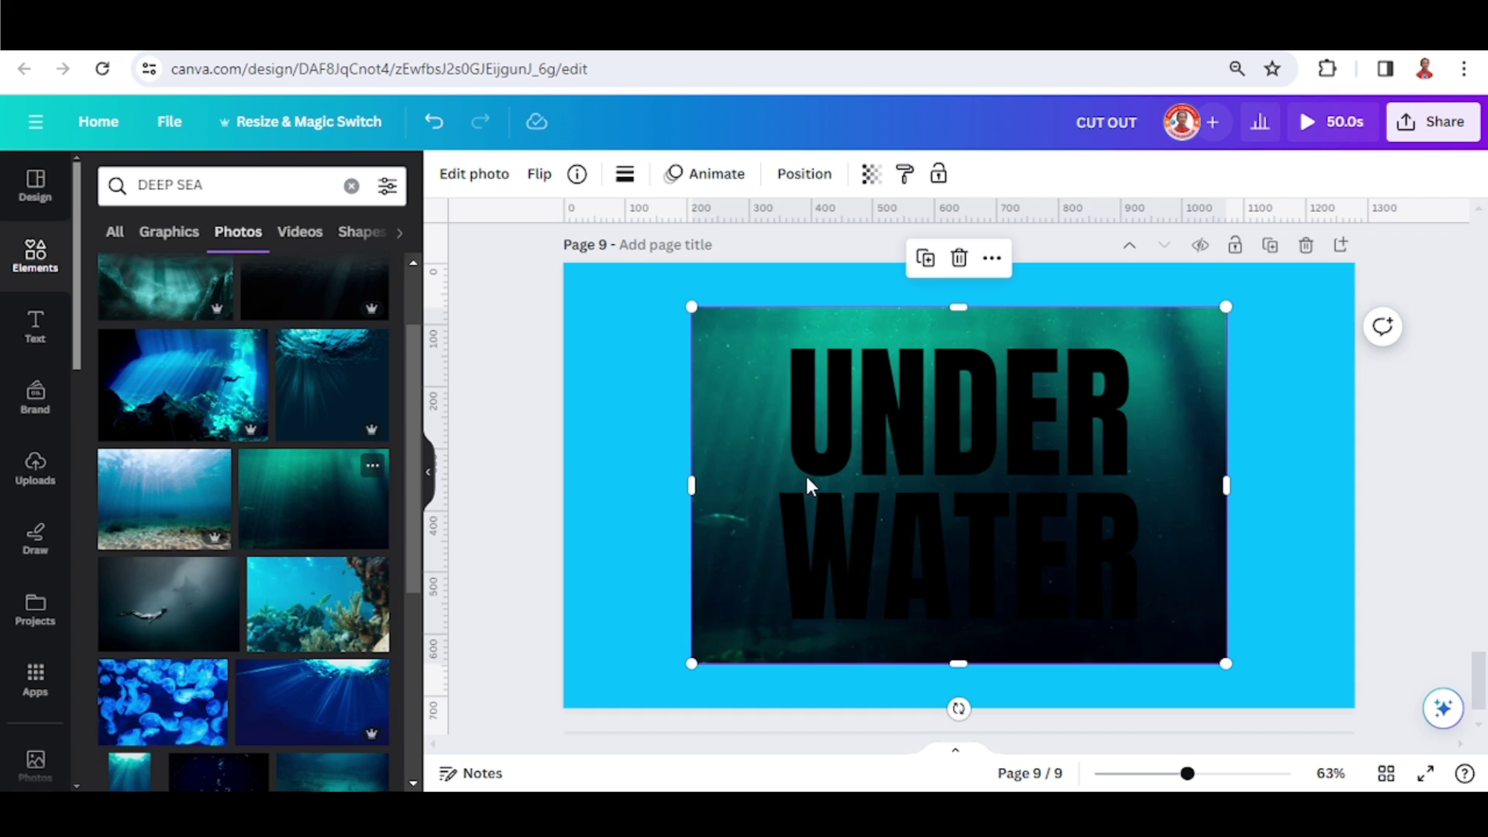
# Step: Replace the page 9 background with the deep sea photo
pyautogui.rightClick(1191, 501)
pyautogui.moveTo(1279, 421)
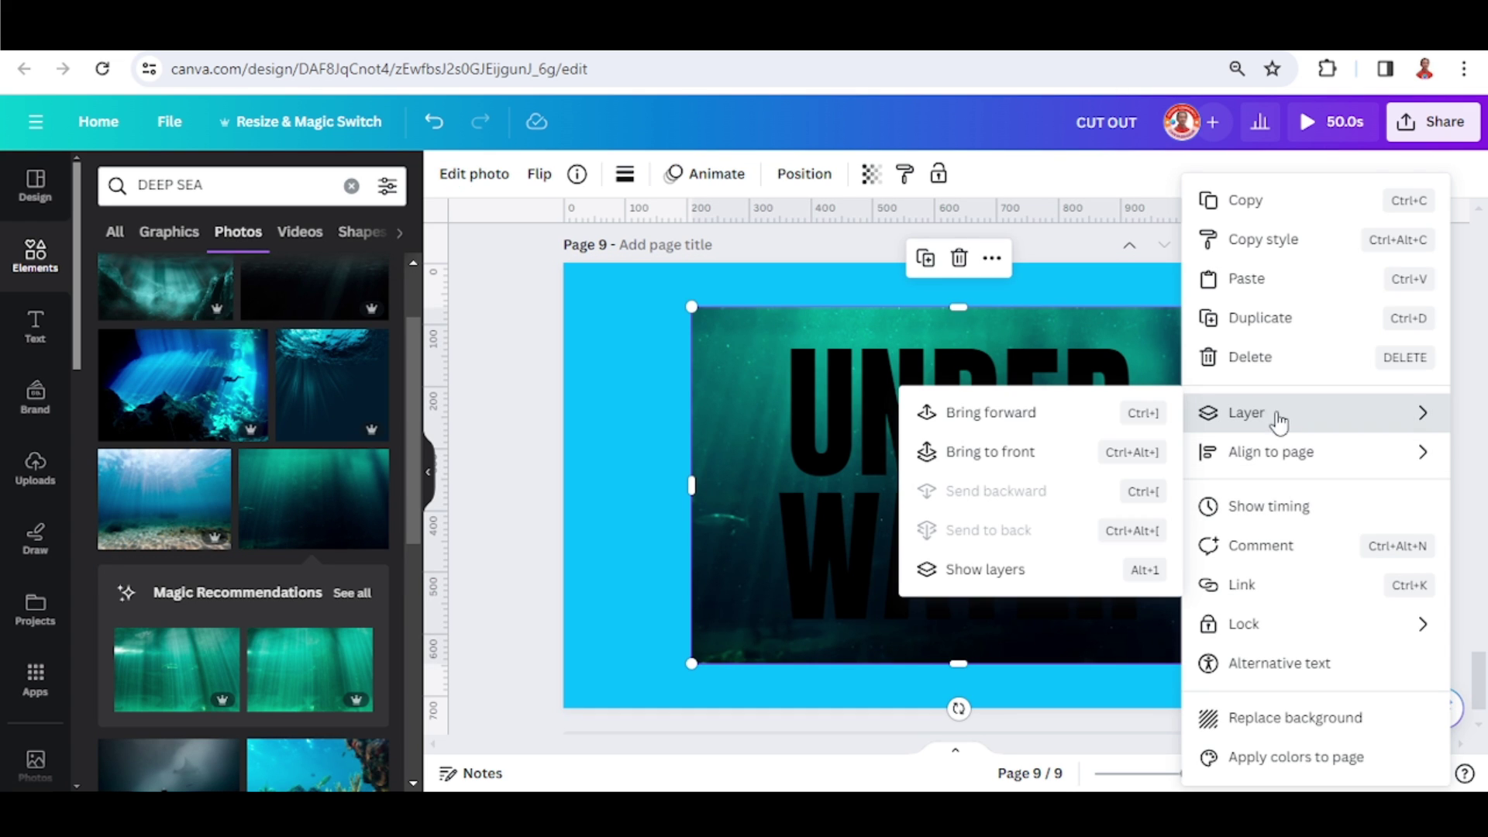
pyautogui.click(1248, 718)
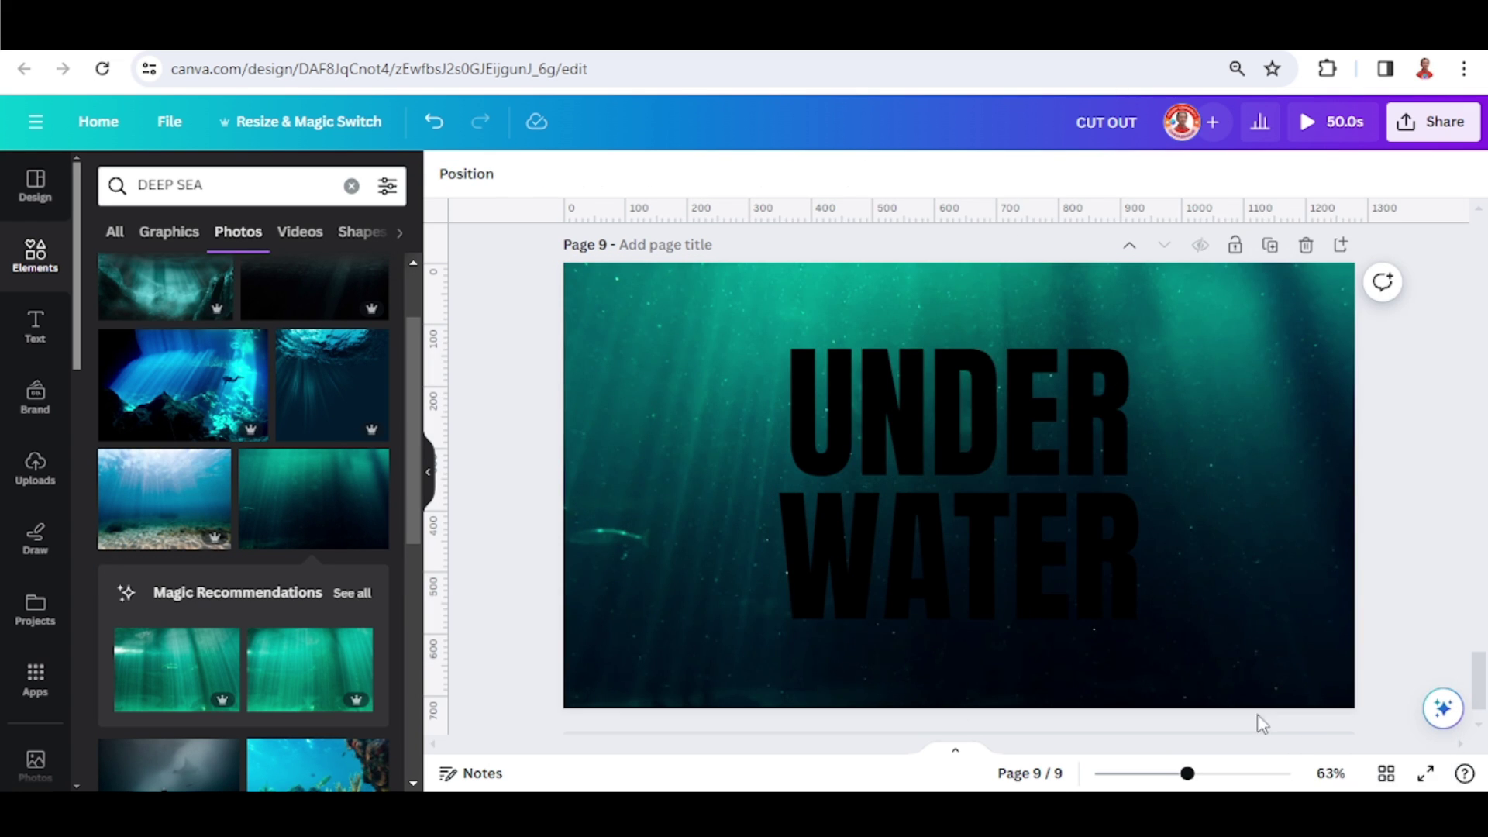
# Step: Colour the UNDER WATER text white and lower its transparency setting to about 84
pyautogui.click(1031, 468)
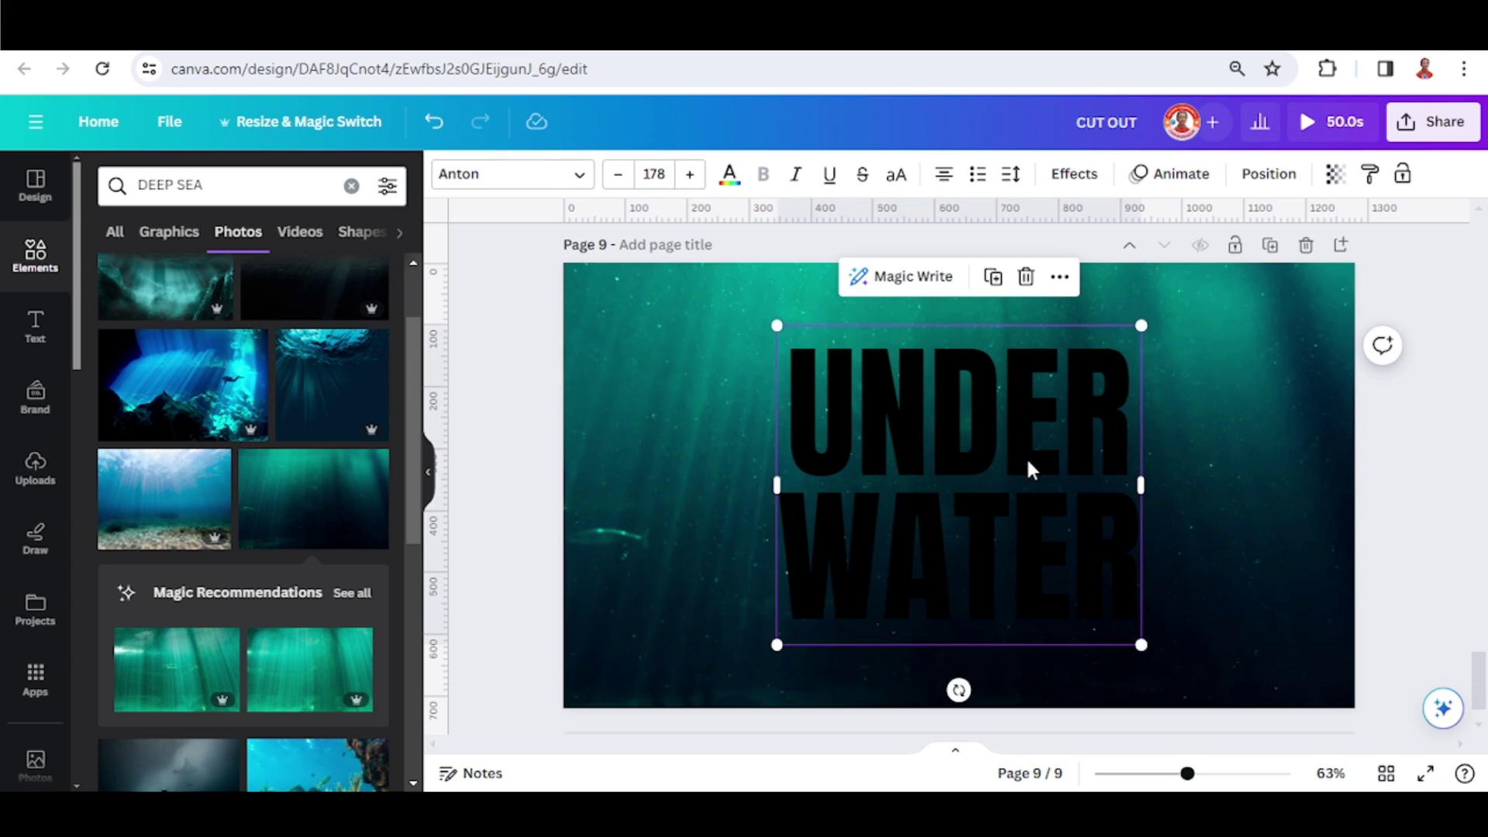
pyautogui.click(729, 173)
pyautogui.click(267, 494)
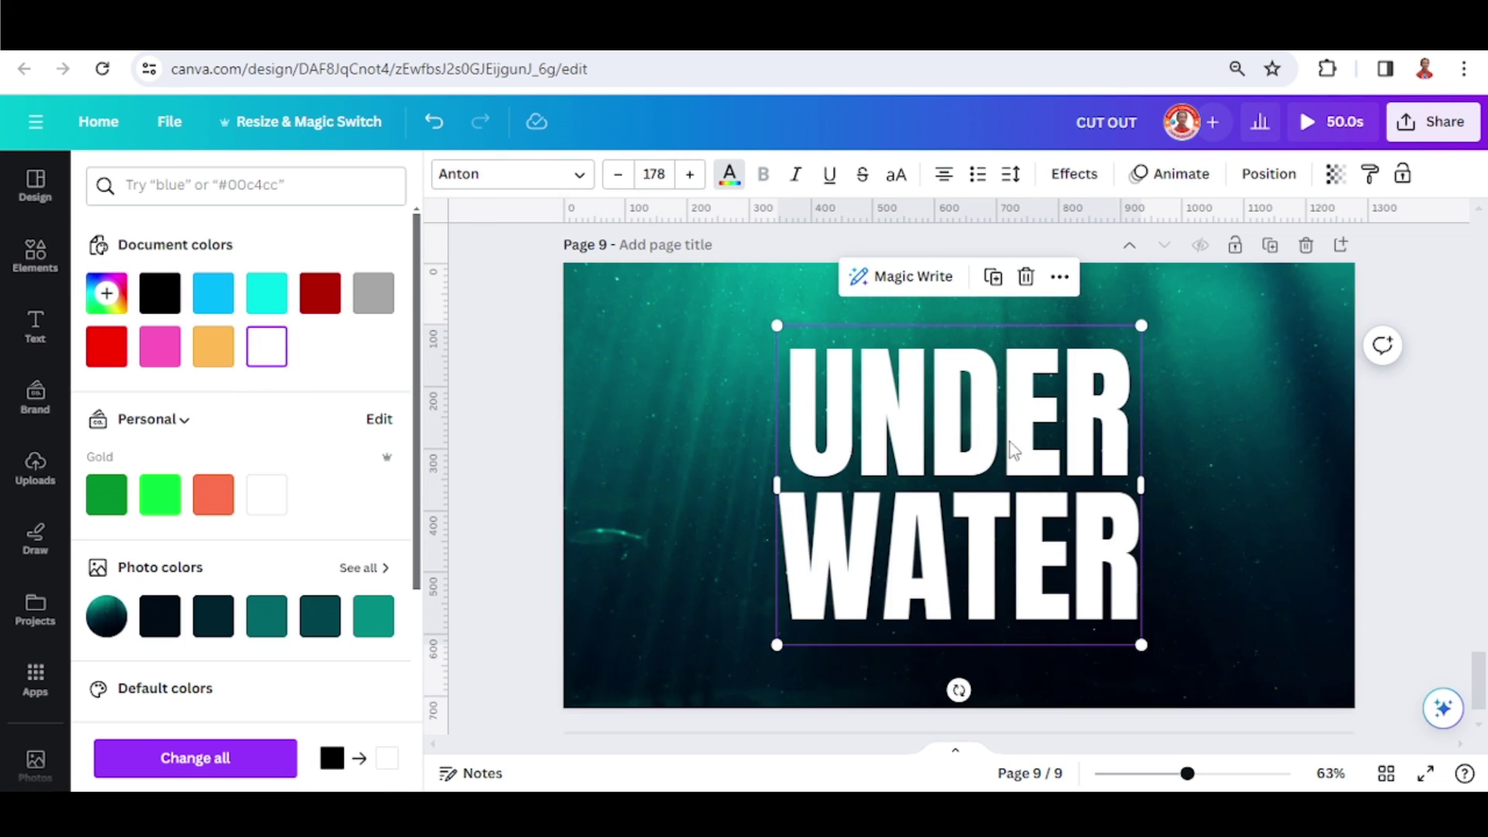
pyautogui.click(1334, 179)
pyautogui.moveTo(1331, 254); pyautogui.dragTo(1309, 256)
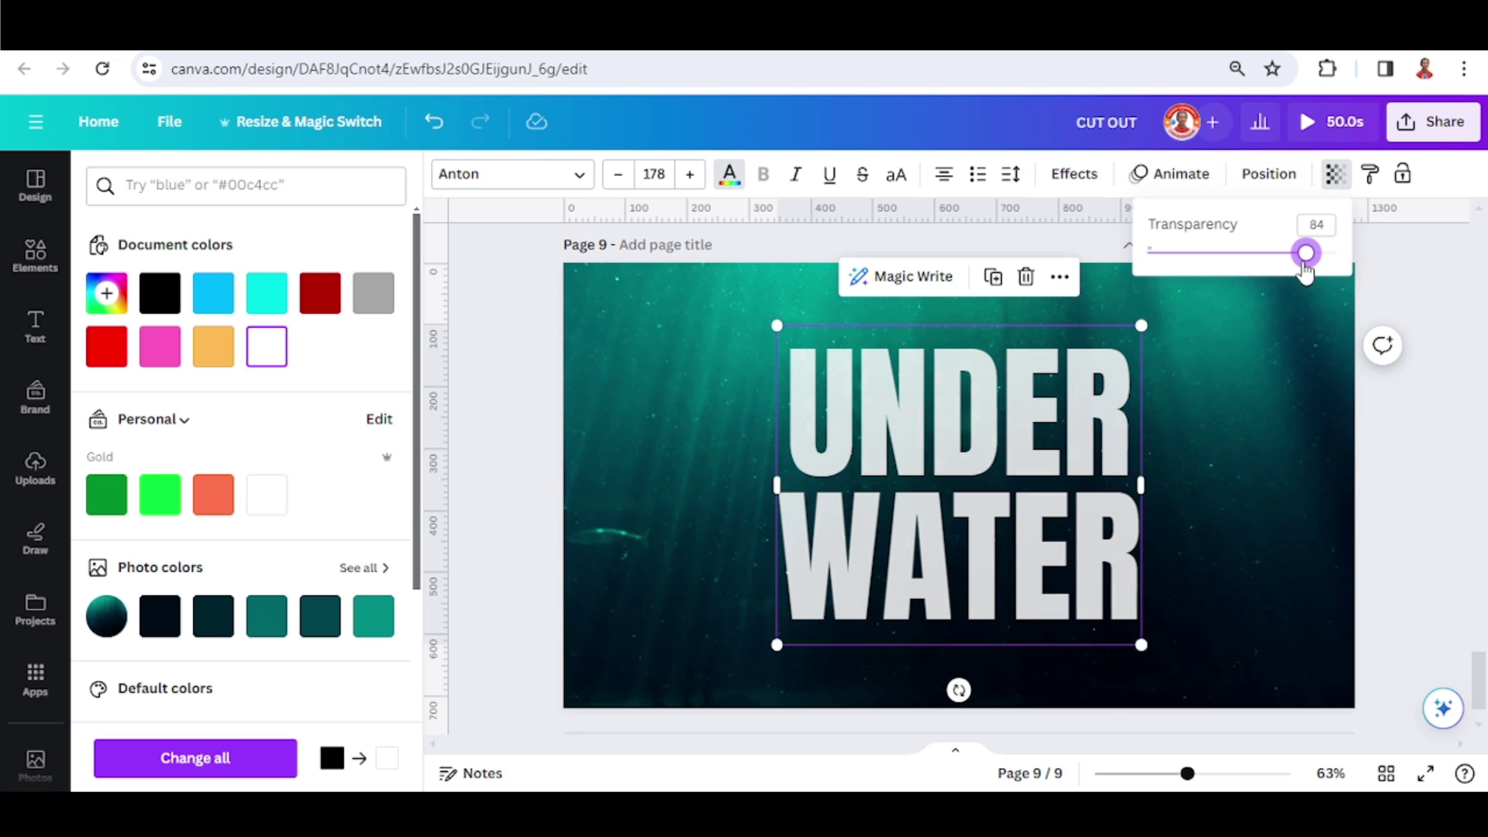
pyautogui.click(1211, 426)
# Step: Add the Water Reflection Texture from the recently used elements and enlarge it to cover page 9, including the UNDER WATER text
pyautogui.click(44, 262)
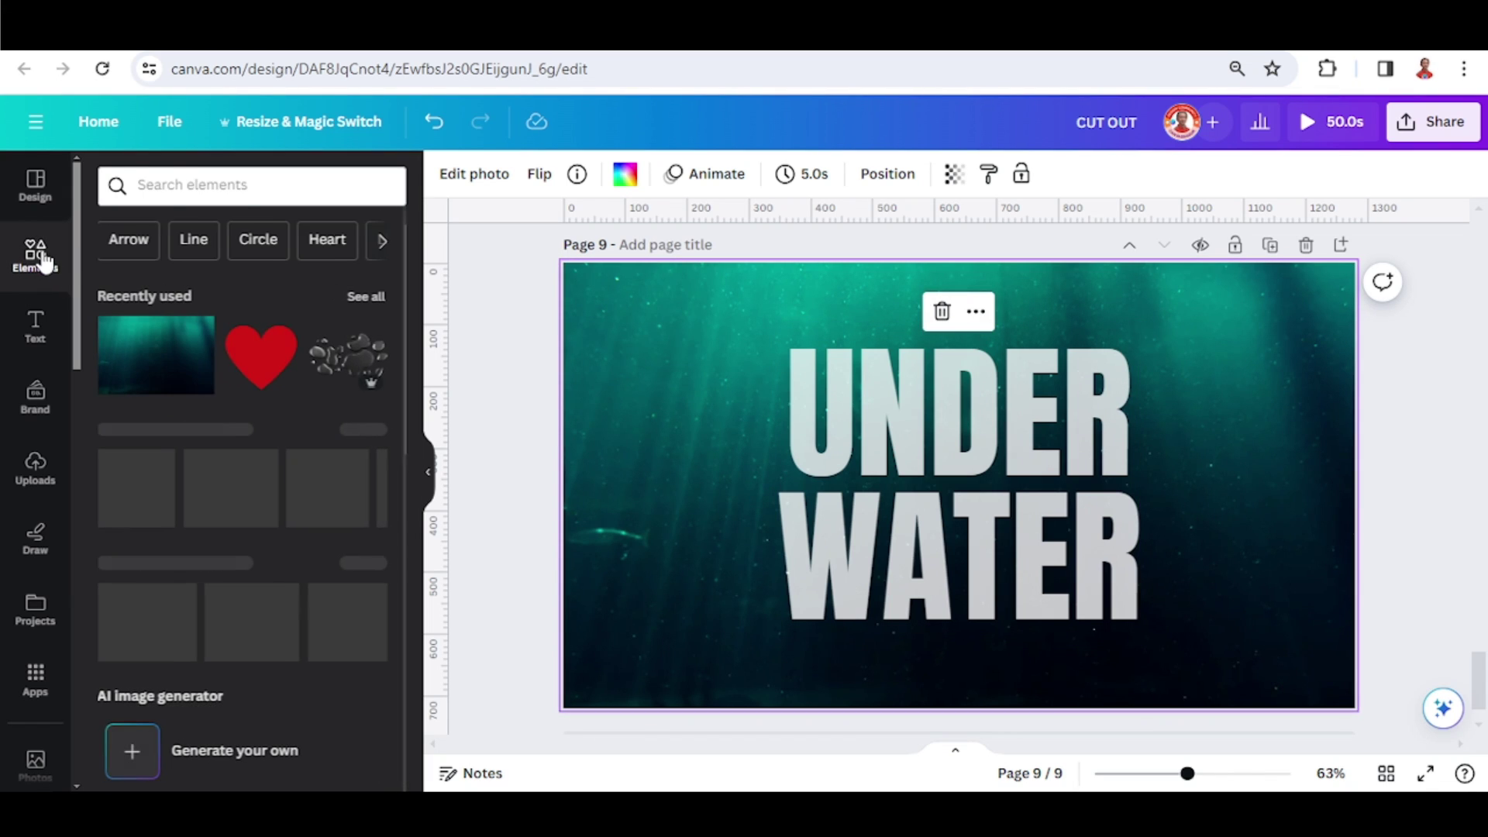
pyautogui.click(359, 298)
pyautogui.click(272, 701)
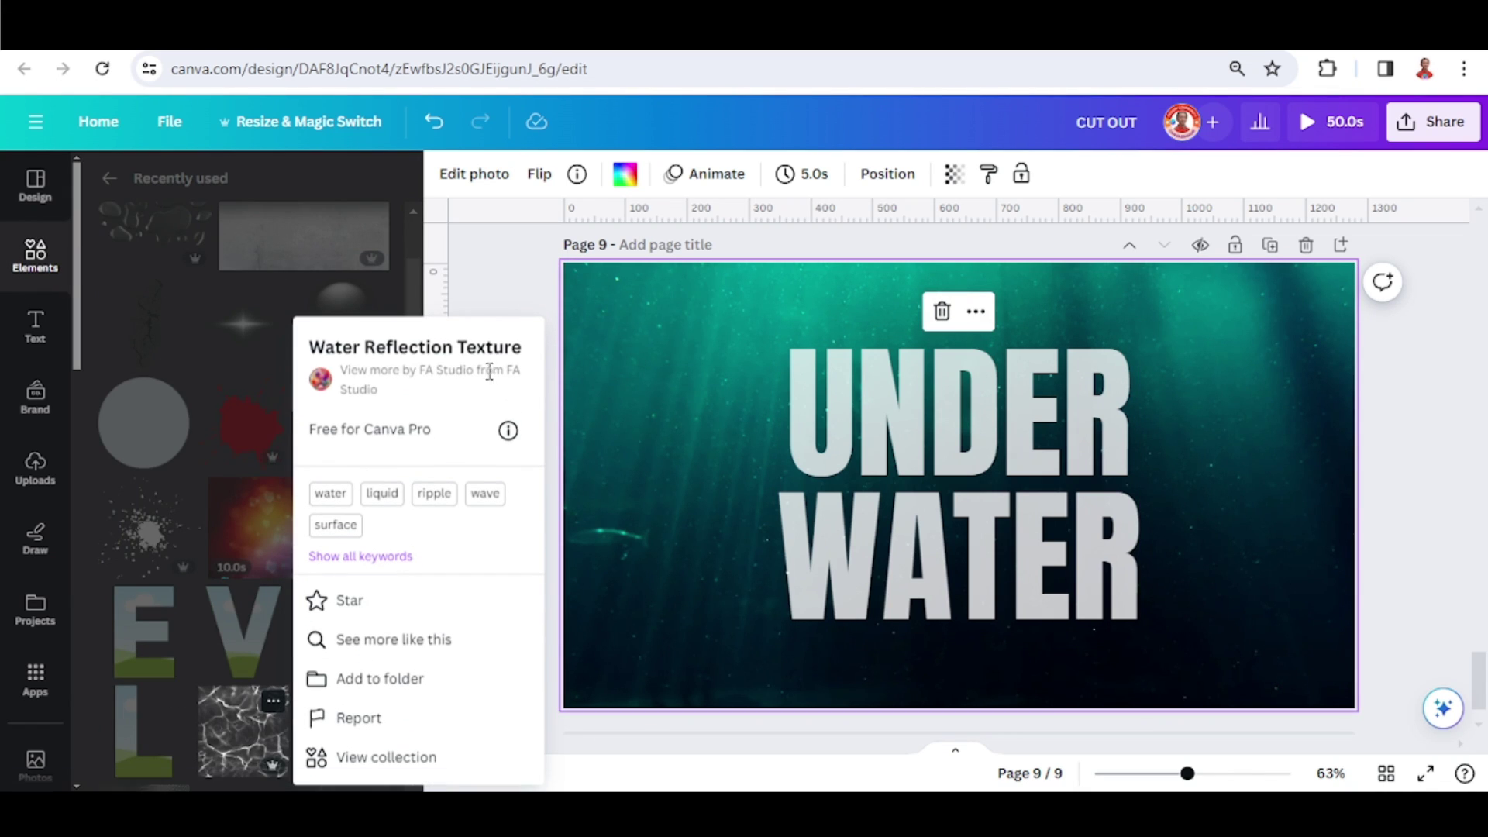
pyautogui.click(259, 742)
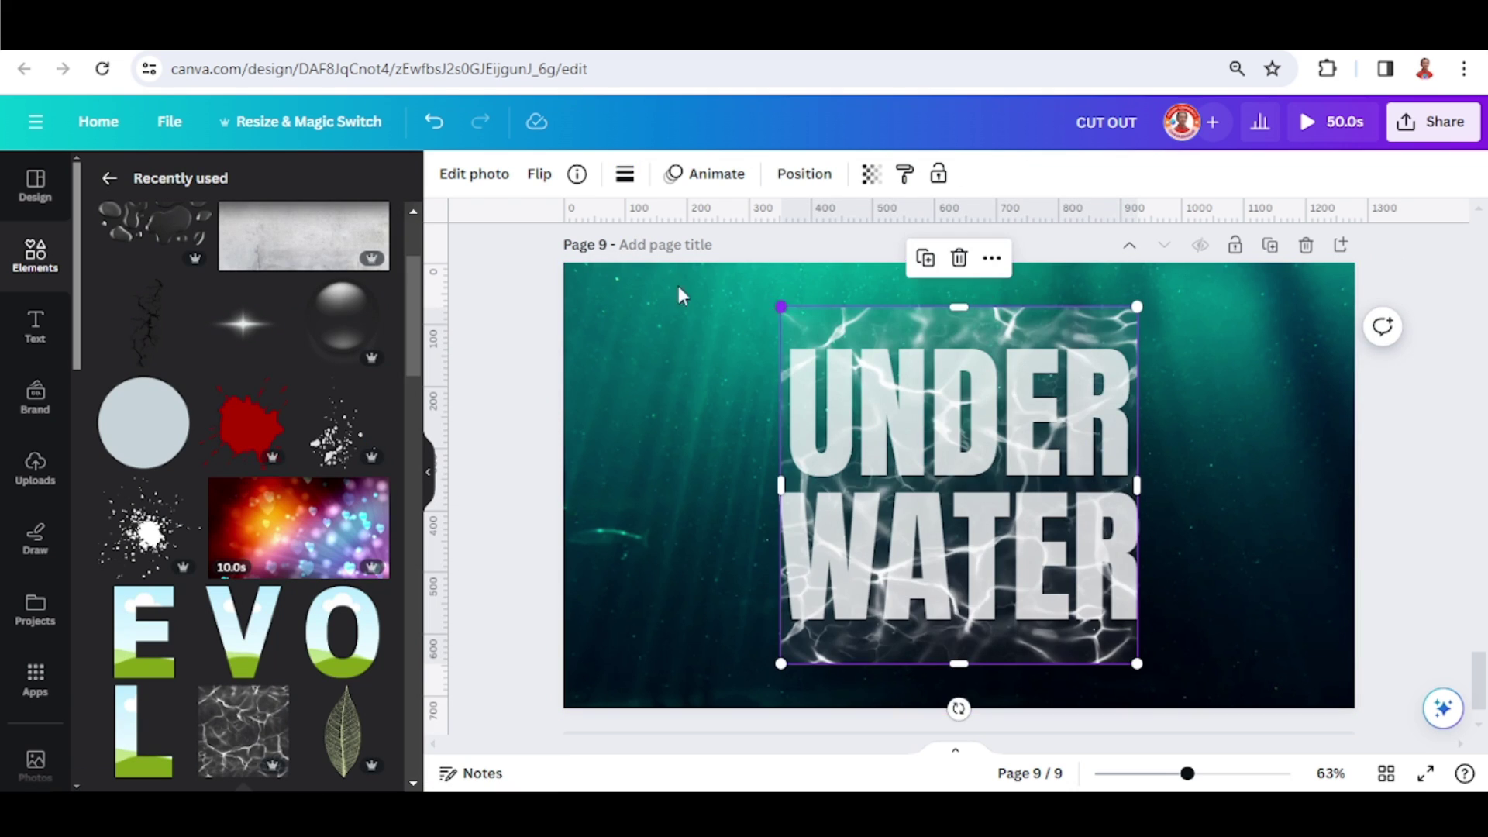
pyautogui.moveTo(781, 306); pyautogui.dragTo(565, 226)
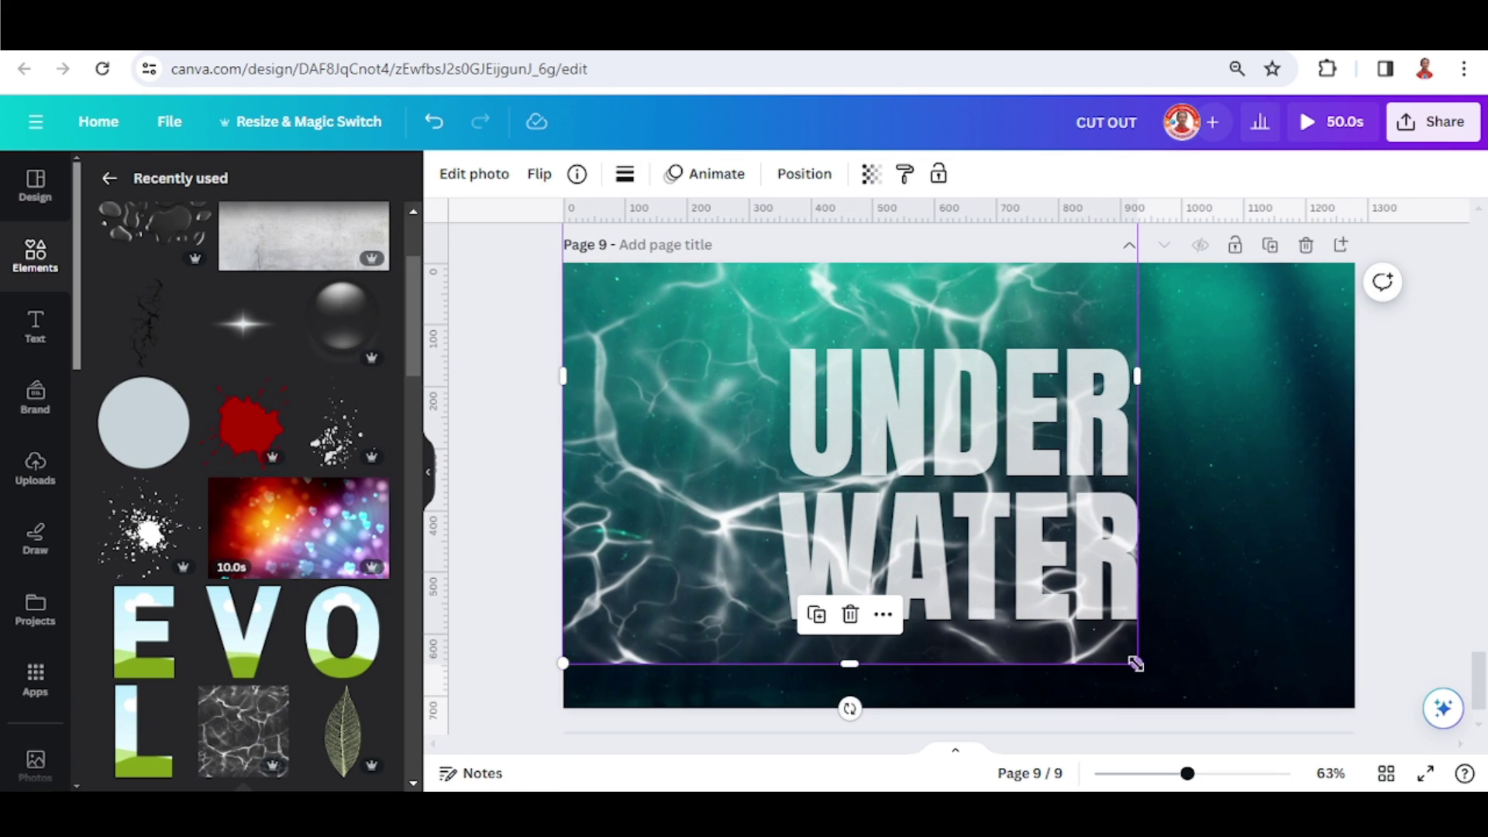
pyautogui.moveTo(1137, 664); pyautogui.dragTo(1236, 724)
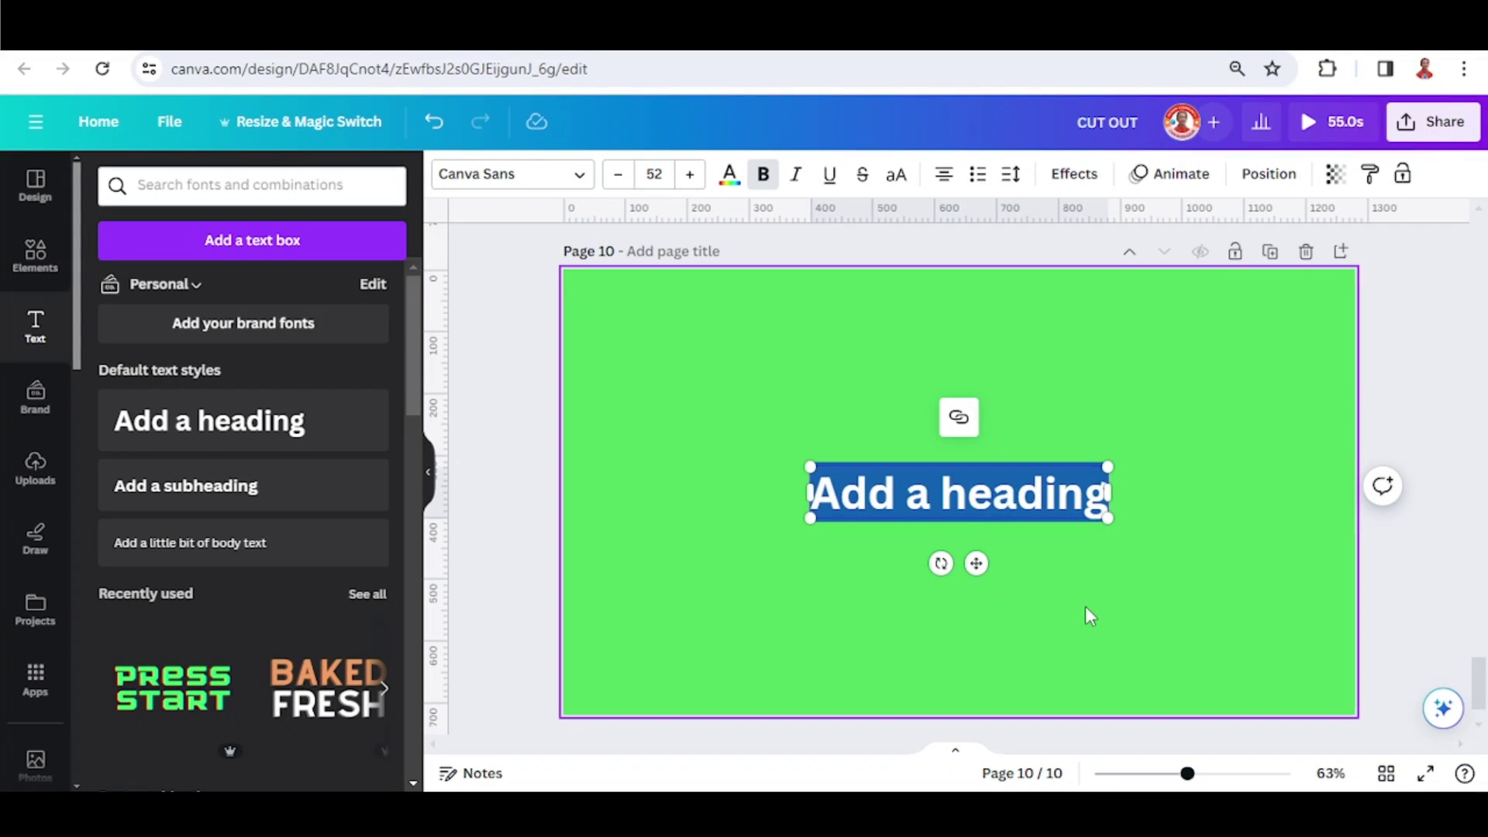
# Step: Replace the page 10 heading with the word leaf at size 289 and colour it the dark green from the brand colours
pyautogui.write('leaf')
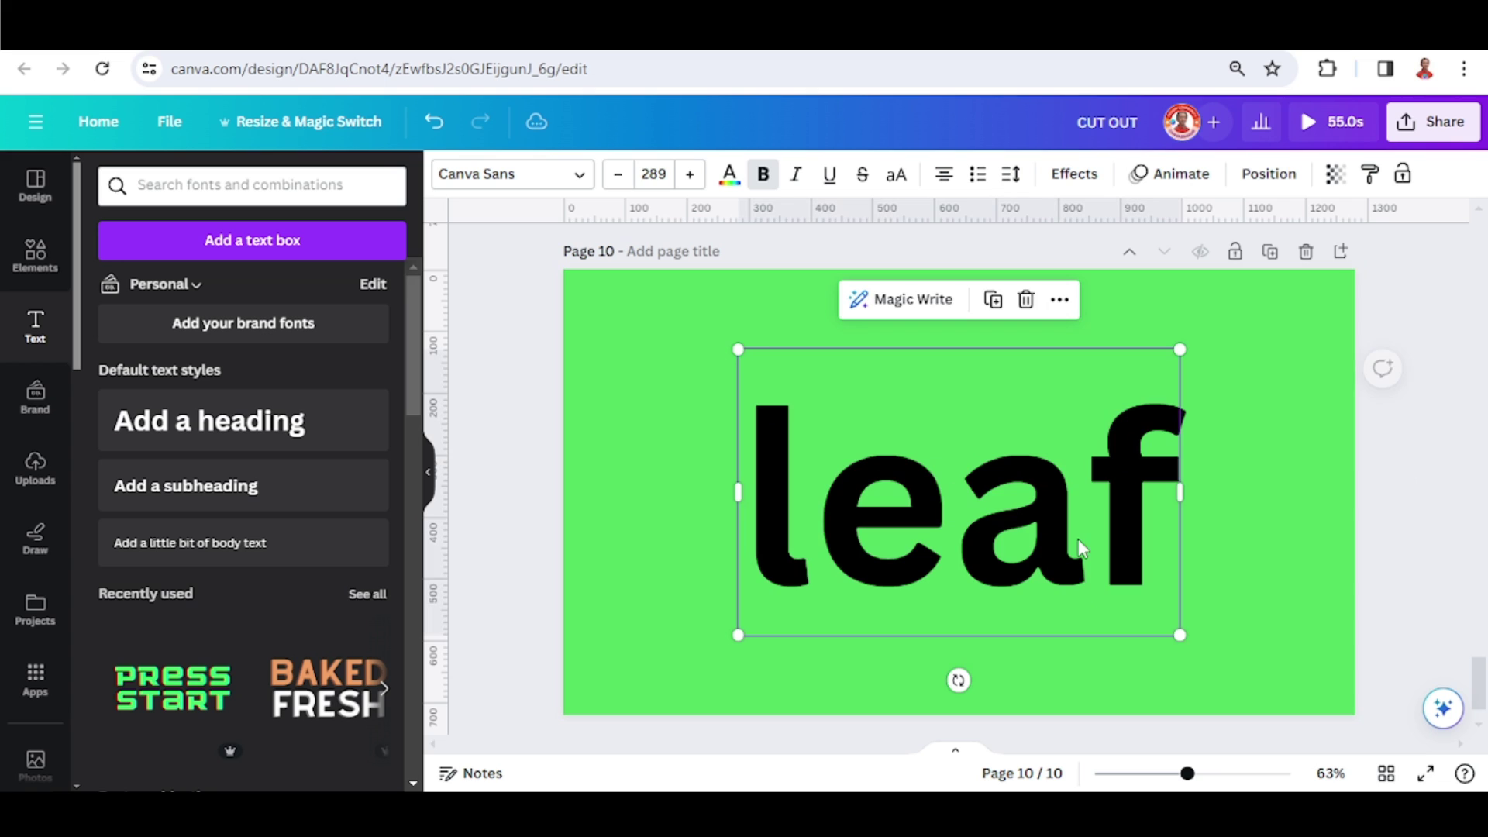
pyautogui.click(730, 176)
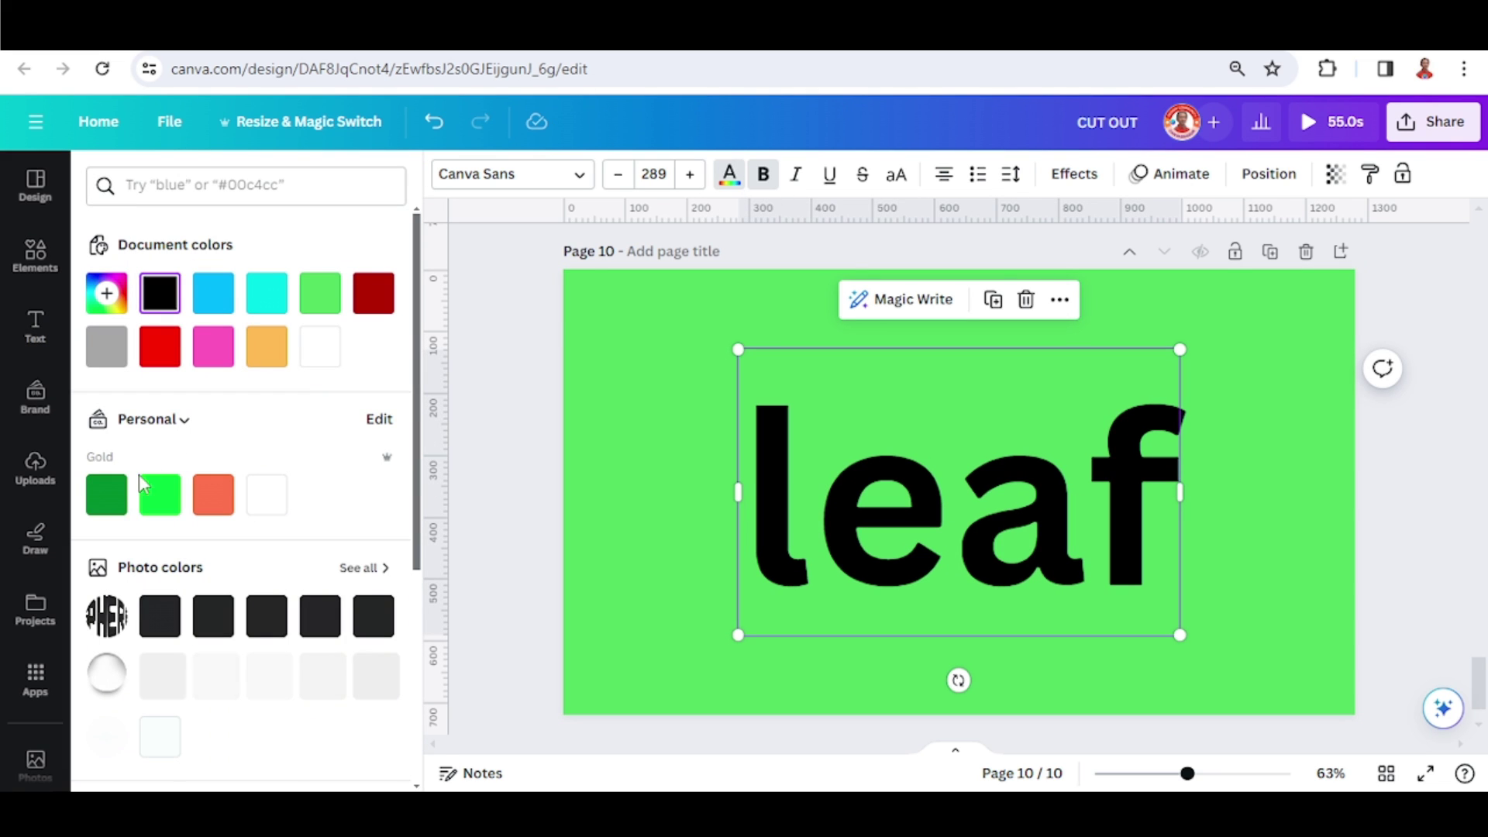
pyautogui.click(106, 495)
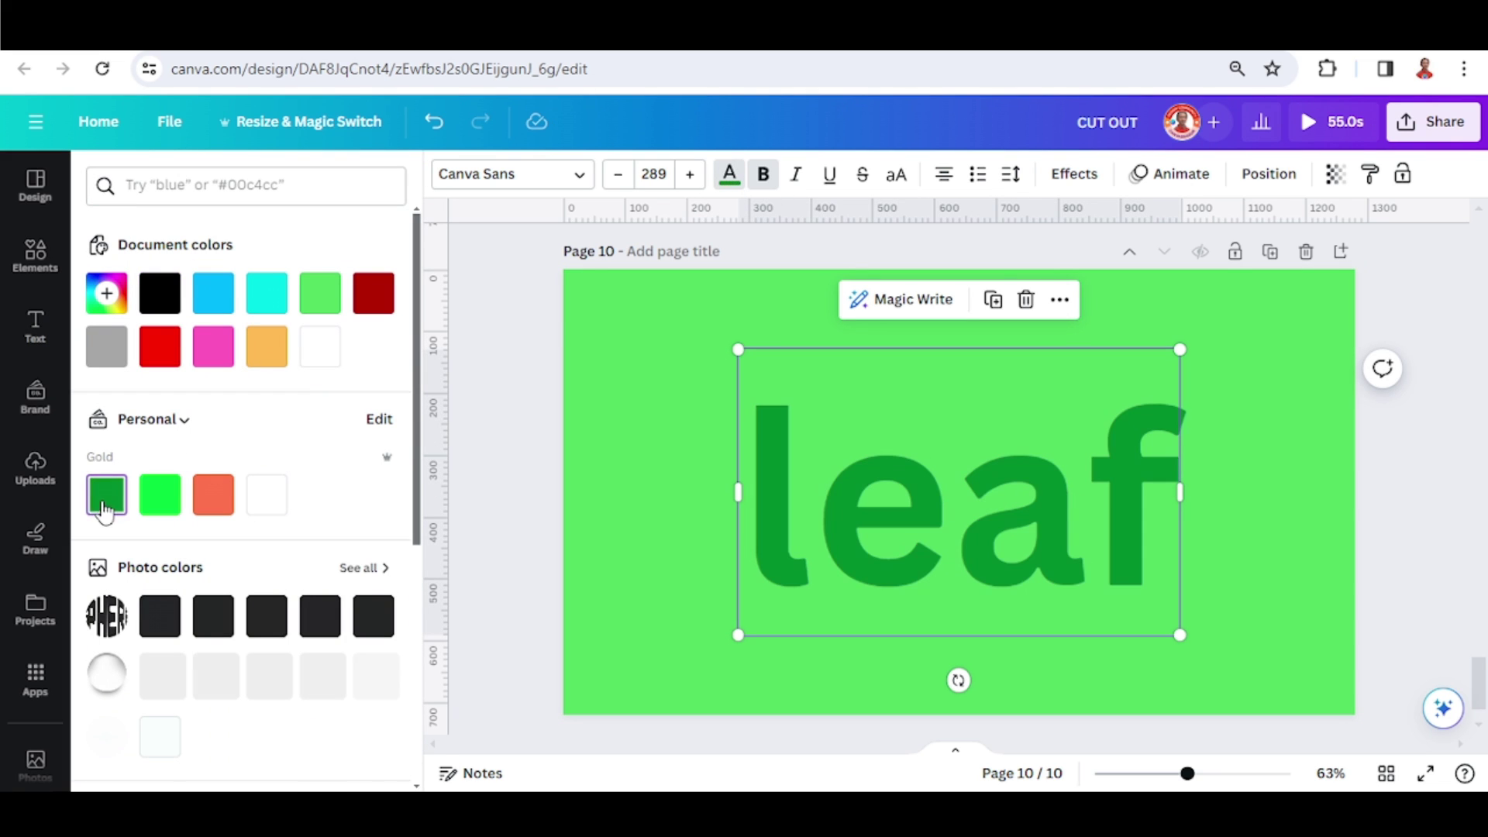
# Step: Add the Leaf Skeleton Dried Fossilized Veins graphic from the recently used elements to page 10
pyautogui.click(35, 262)
pyautogui.scroll(-2, 378, 643)
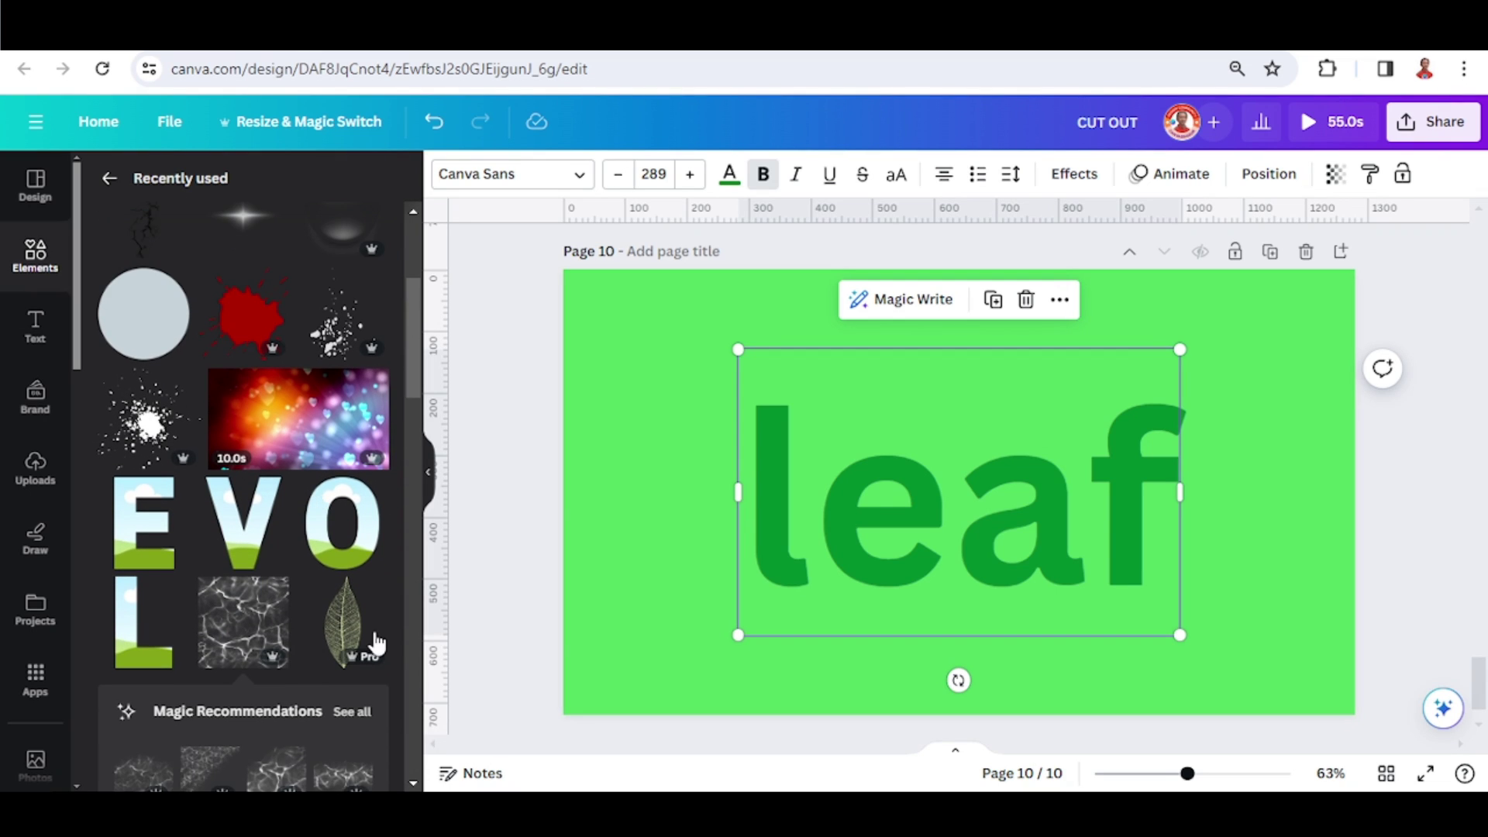
pyautogui.click(373, 597)
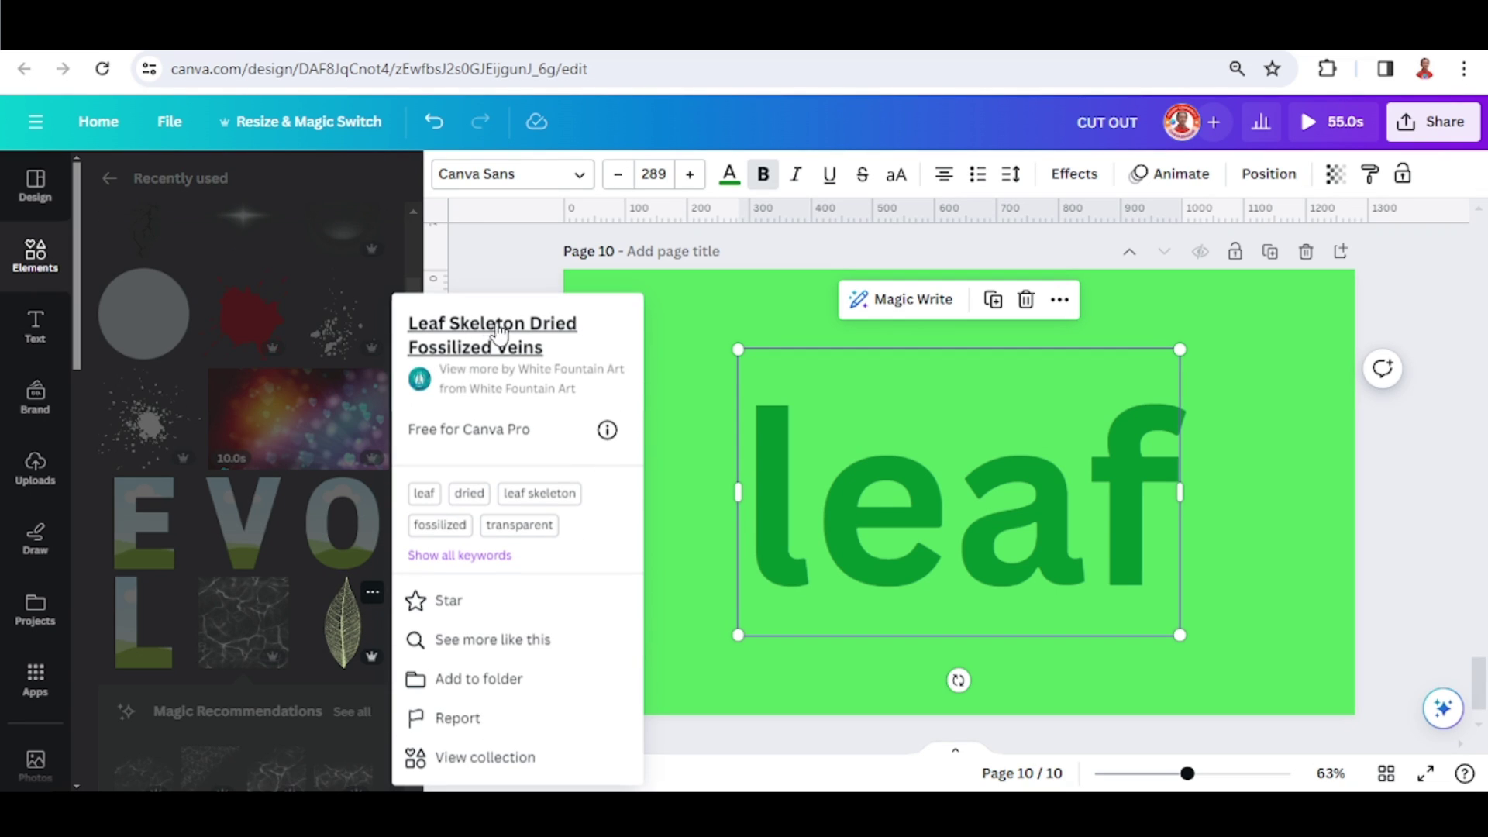
pyautogui.click(346, 634)
# Step: Lay the leaf skeleton sideways, enlarged over the whole word leaf, and recolour it with the page background's light green
pyautogui.moveTo(958, 626); pyautogui.dragTo(824, 489)
pyautogui.moveTo(1056, 532); pyautogui.dragTo(1315, 694)
pyautogui.moveTo(1020, 515); pyautogui.dragTo(1109, 549)
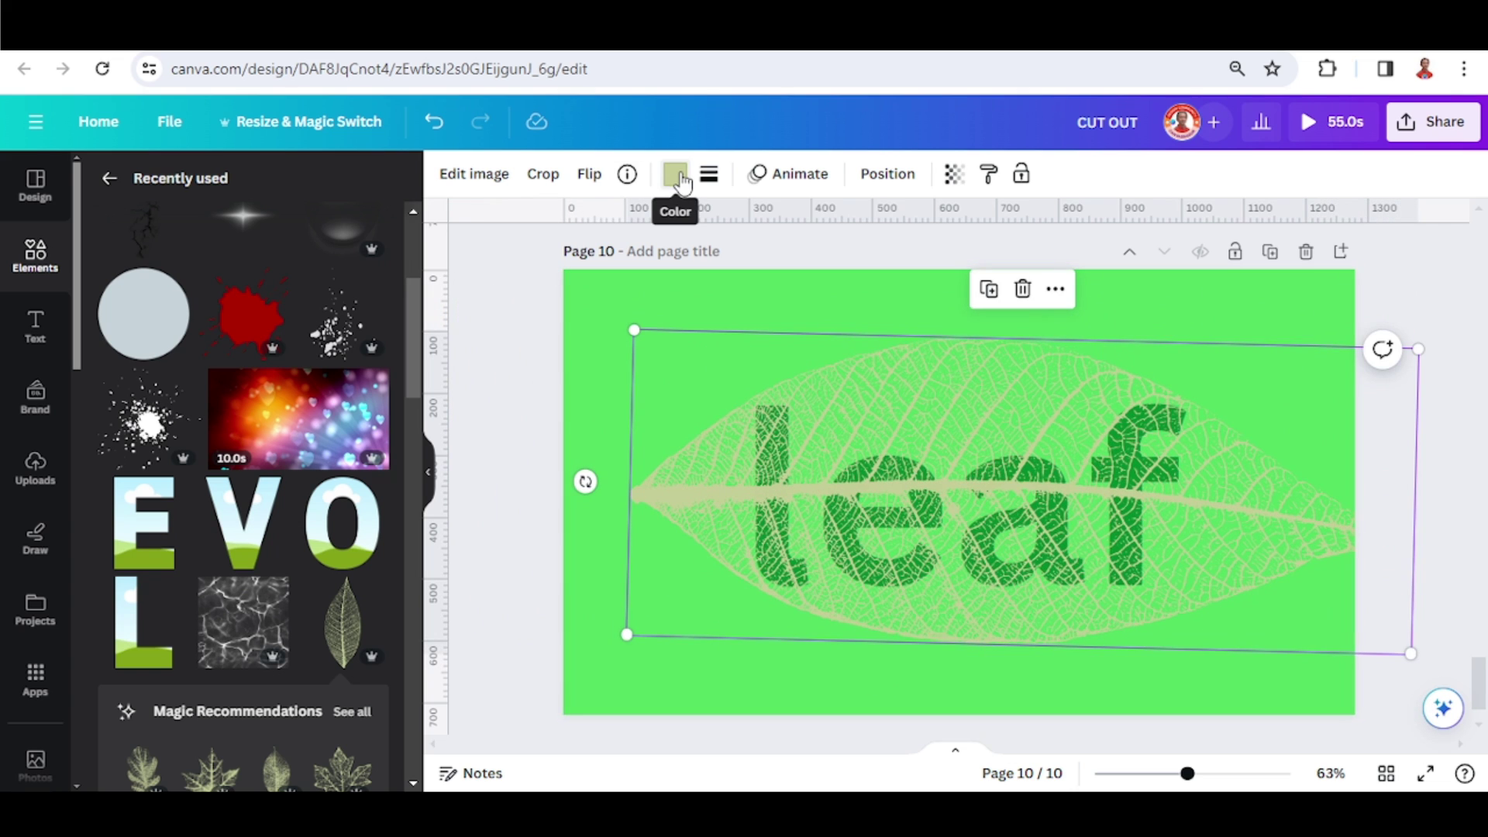
pyautogui.click(676, 175)
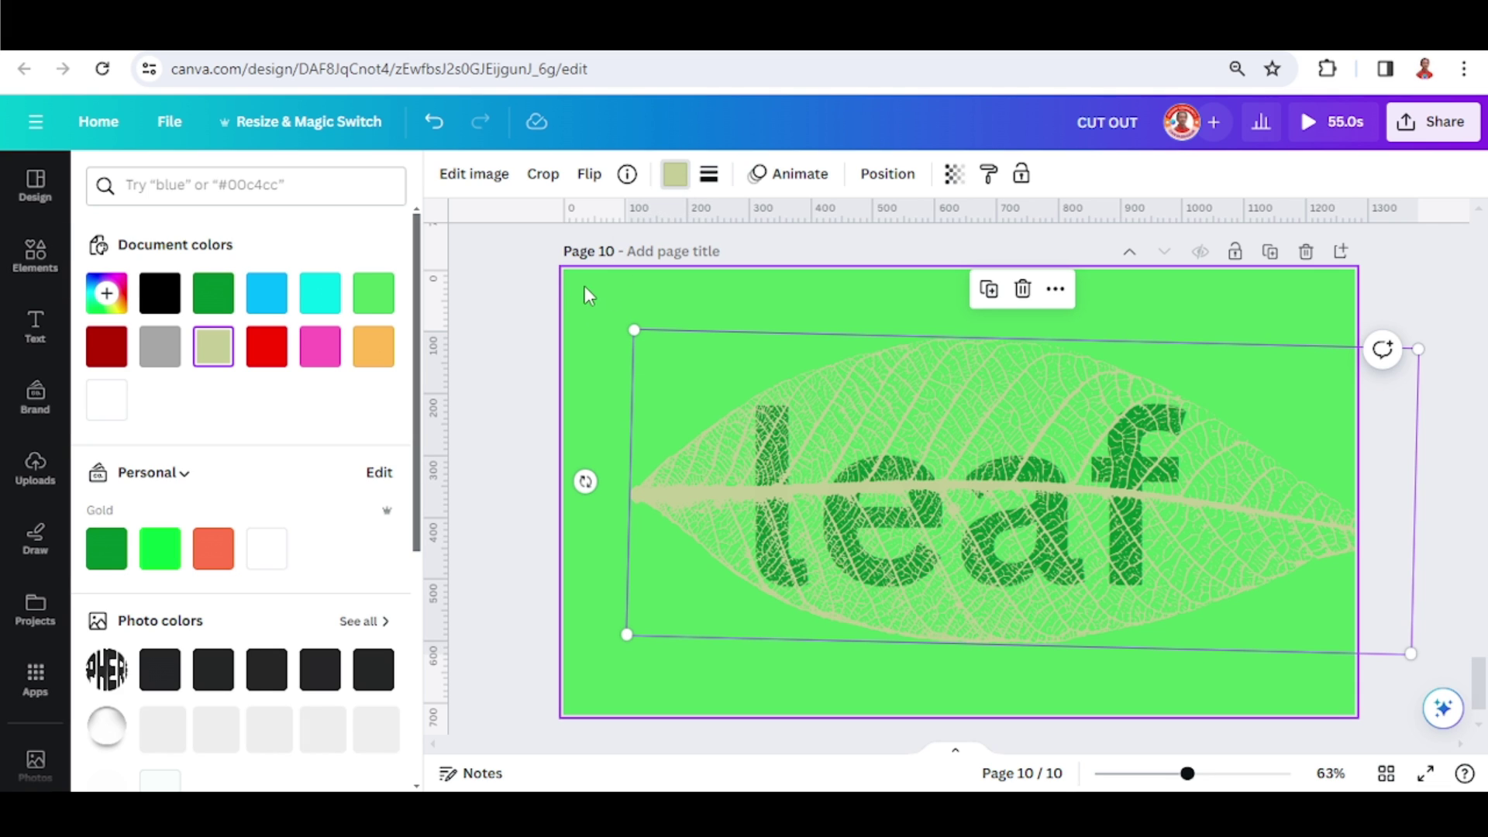
pyautogui.click(373, 295)
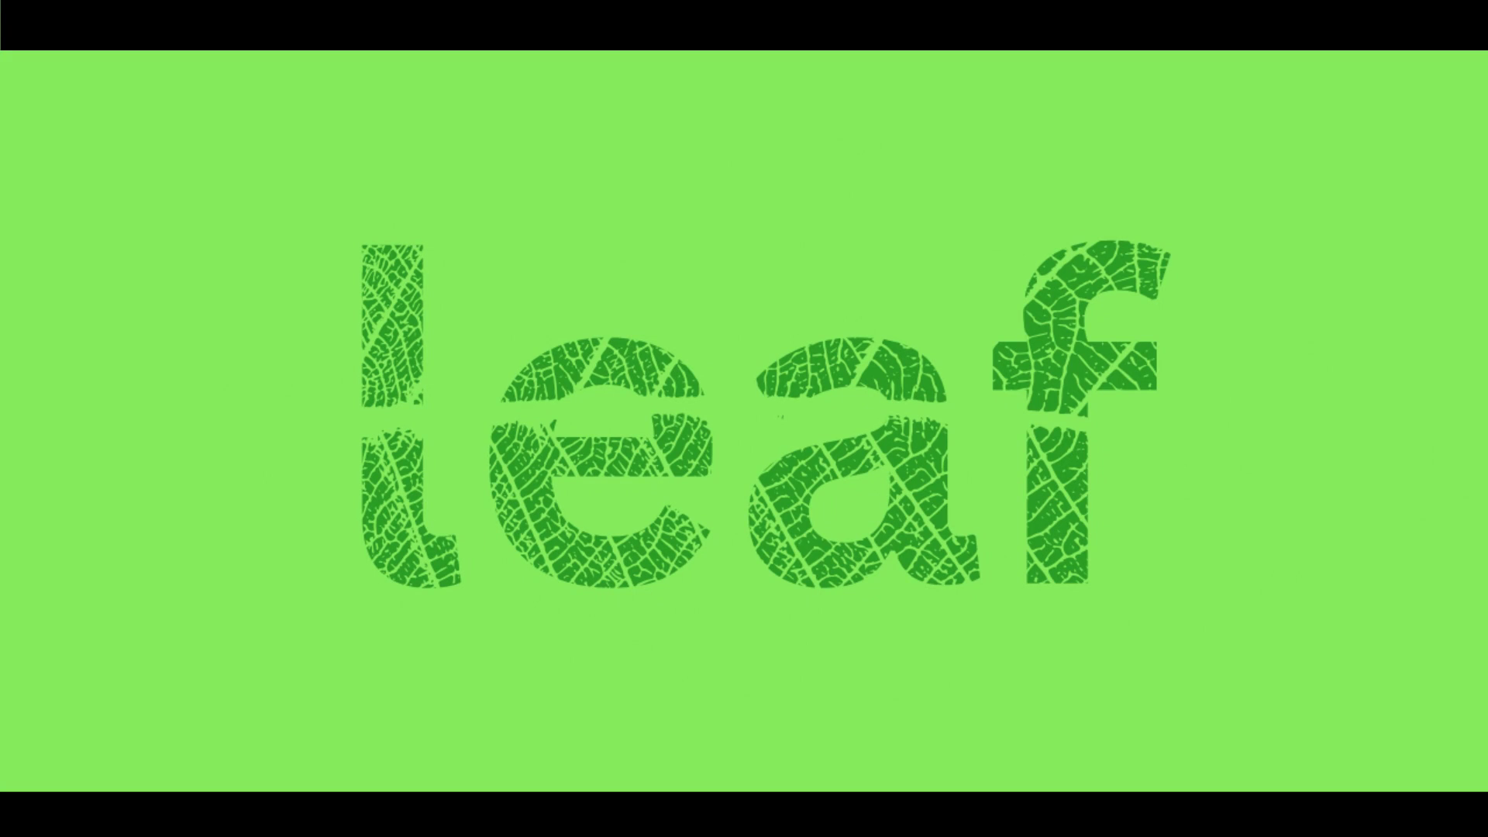